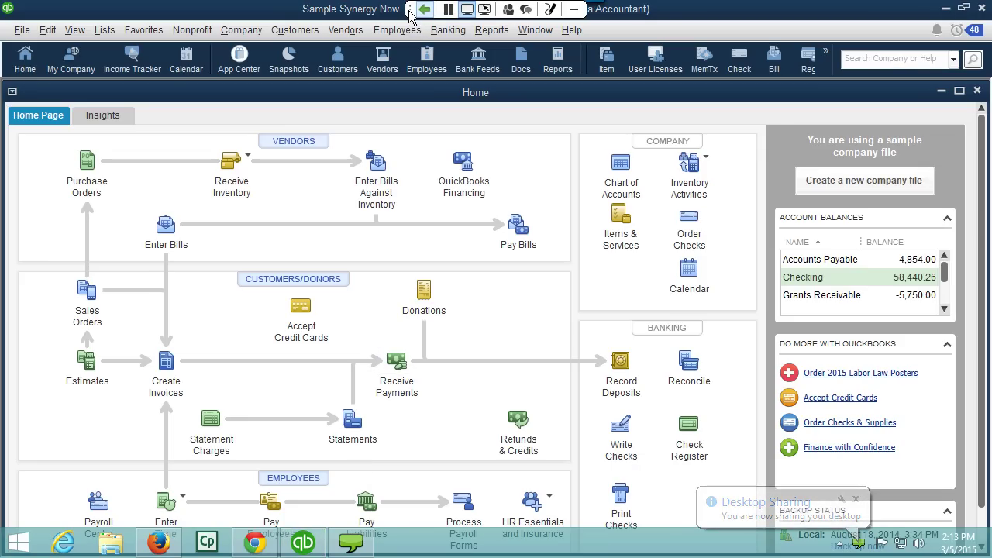
# Open the standard Profit & Loss report for the current month to date and look through its income and expense lines
pyautogui.click(574, 10)
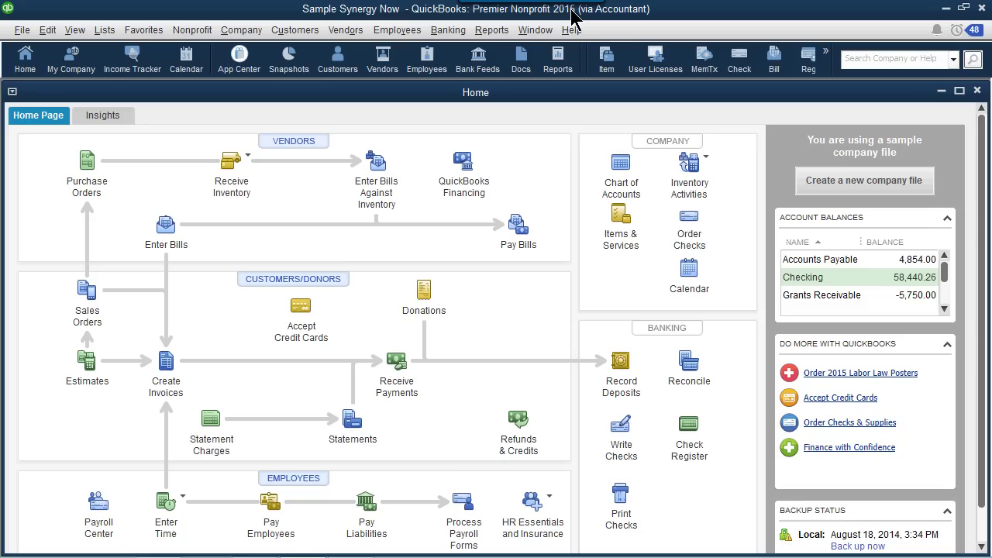
pyautogui.click(490, 31)
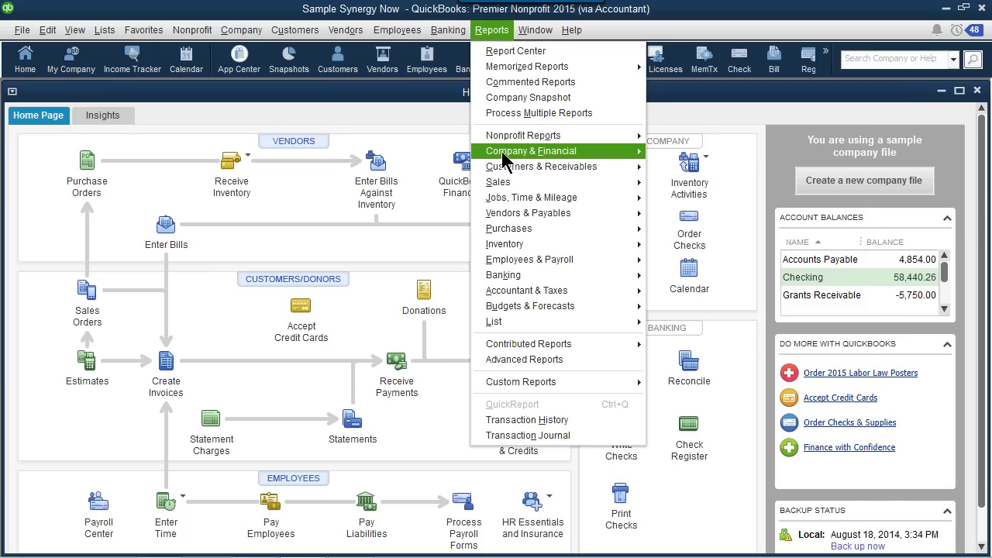
pyautogui.moveTo(505, 159)
pyautogui.click(651, 152)
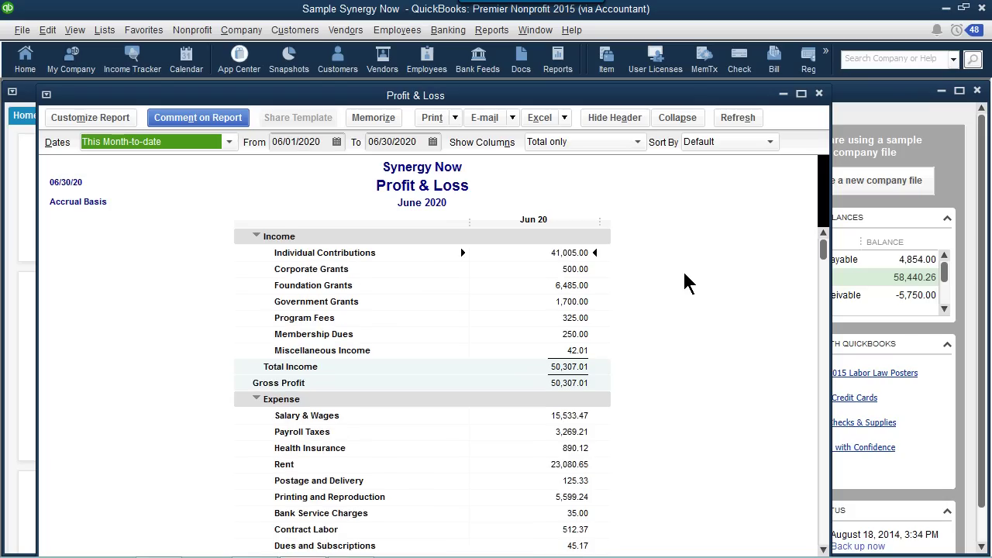
pyautogui.click(489, 286)
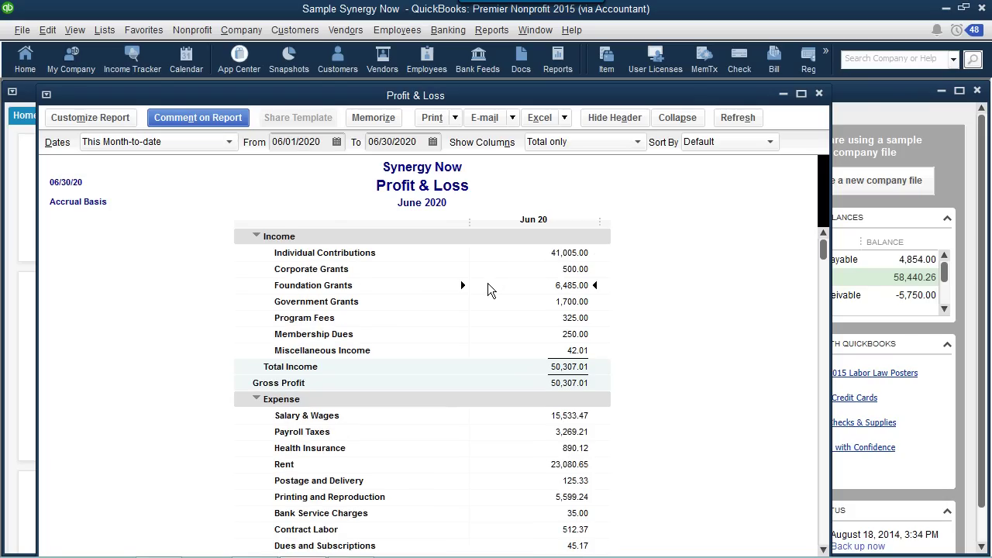
pyautogui.doubleClick(488, 284)
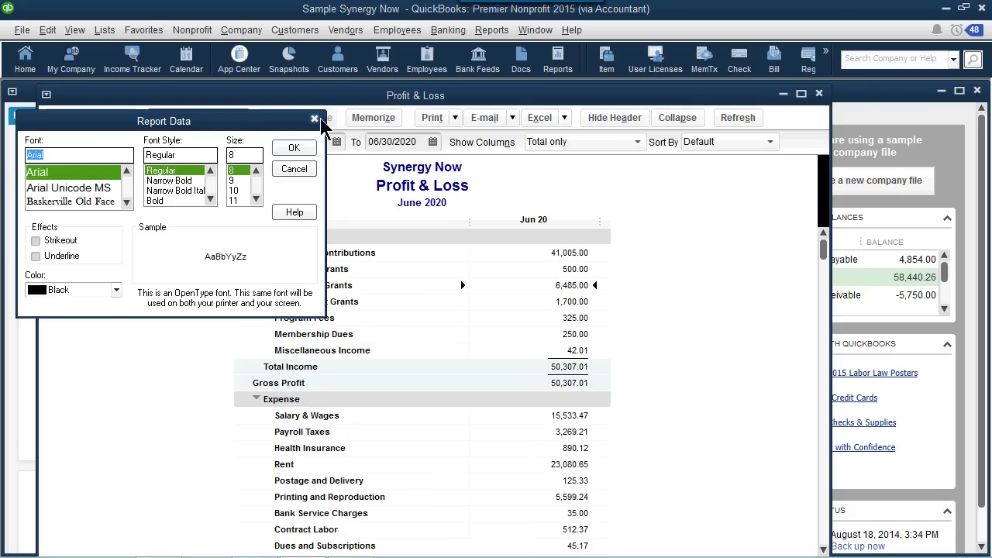
pyautogui.click(314, 120)
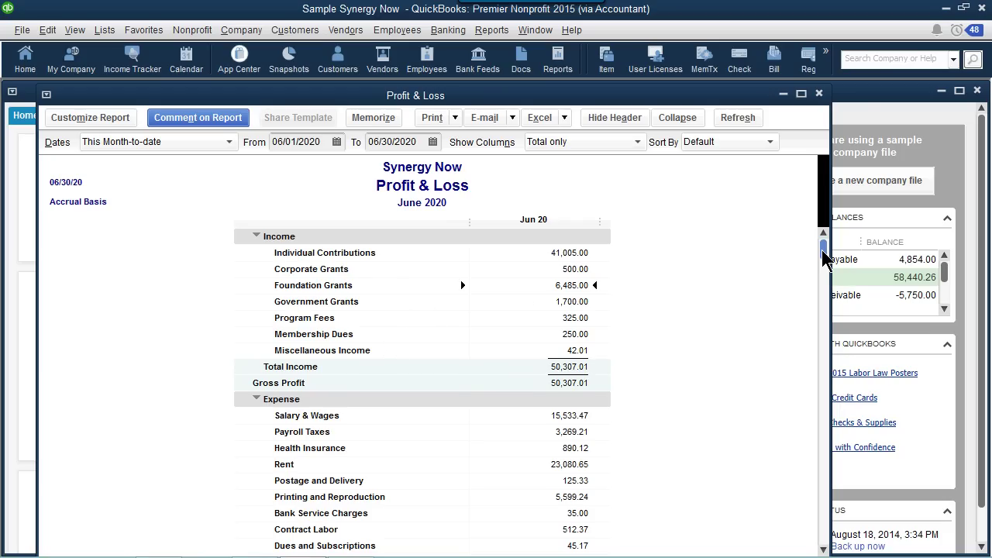
pyautogui.moveTo(826, 260); pyautogui.dragTo(827, 432)
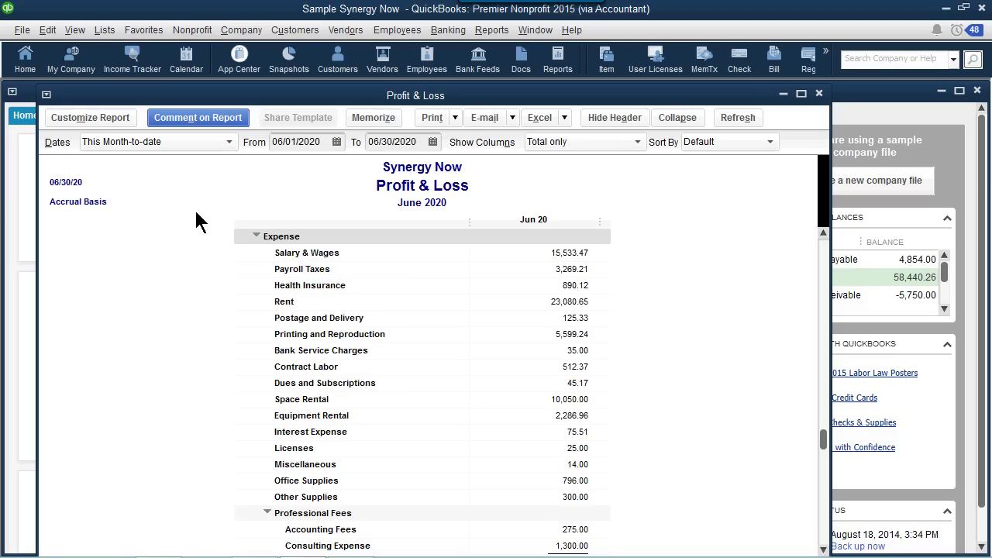
# Open the Class List and place its window over the upper part of the Profit & Loss report
pyautogui.click(105, 31)
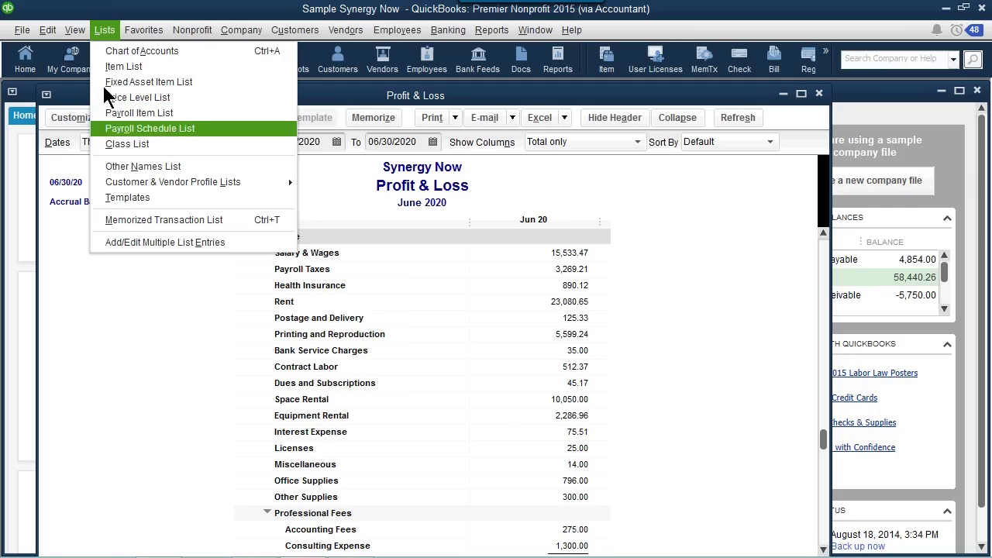
pyautogui.click(121, 145)
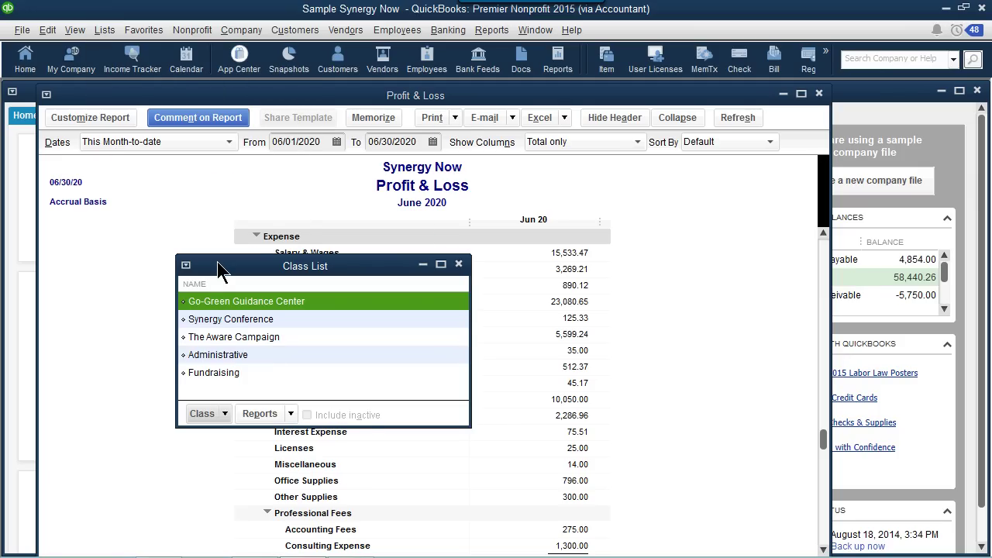
pyautogui.moveTo(218, 264); pyautogui.dragTo(170, 108)
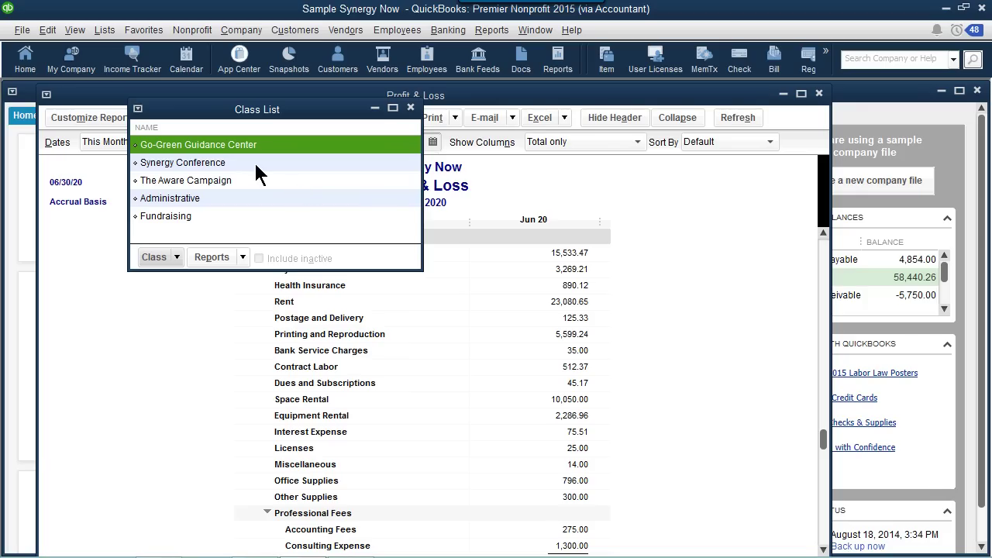
# Go through the program, Administrative and Fundraising classes in the Class List, viewing the Administrative class details without changing them
pyautogui.click(227, 161)
pyautogui.click(233, 181)
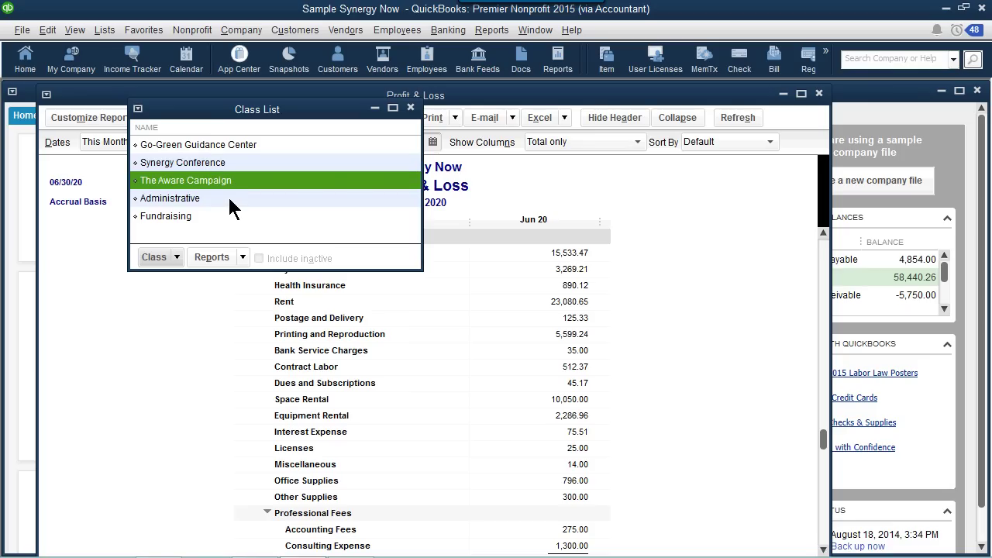
pyautogui.doubleClick(213, 202)
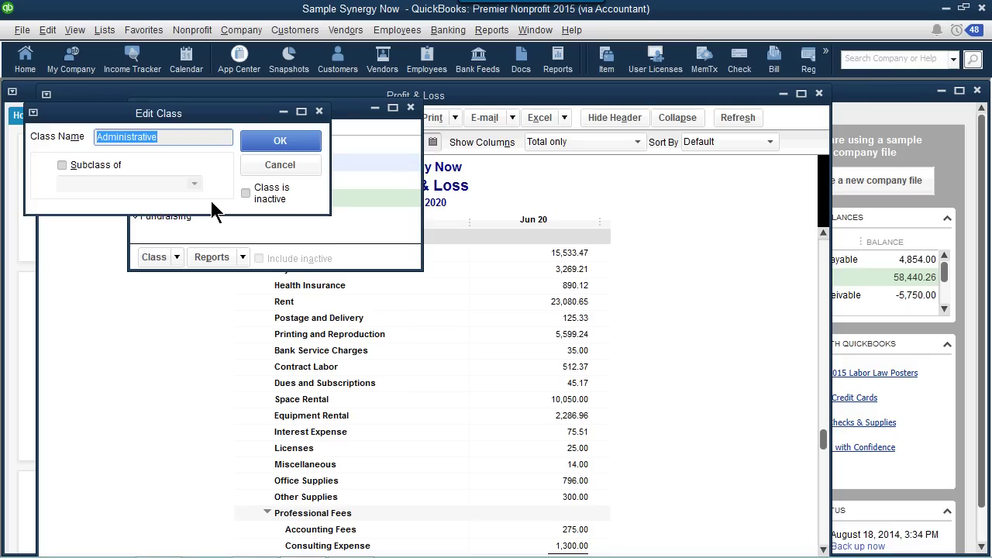
pyautogui.click(272, 148)
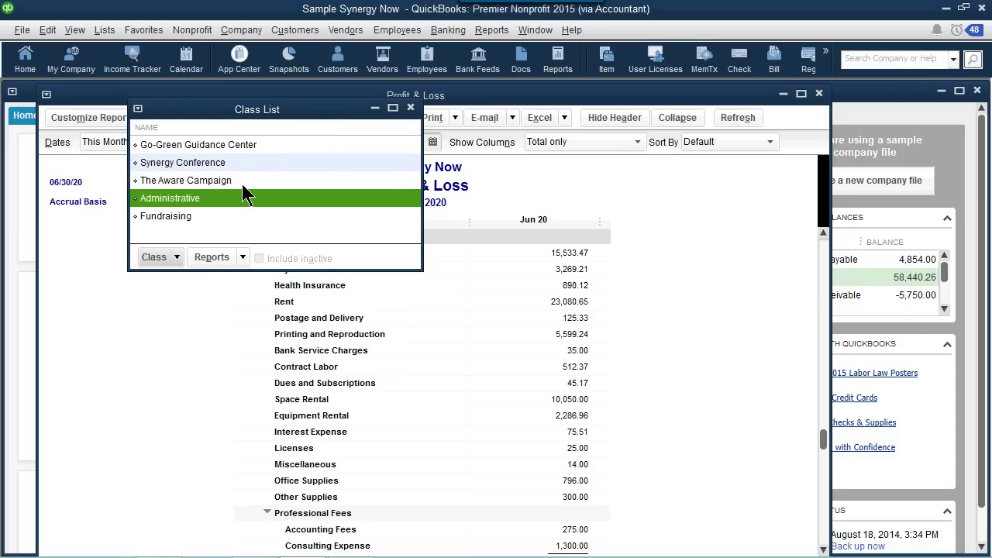
pyautogui.click(208, 221)
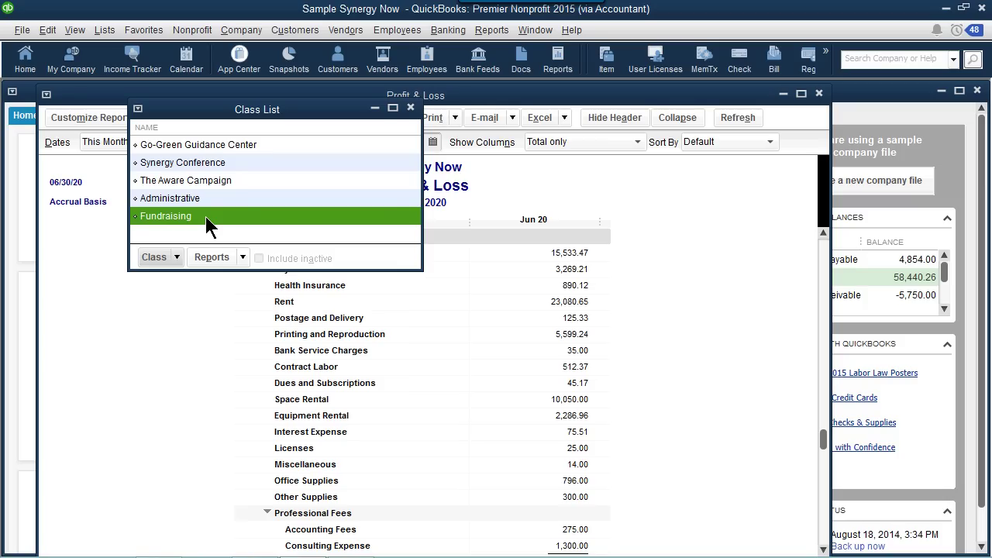
pyautogui.press('Up')
pyautogui.press('Down')
pyautogui.press('Up')
pyautogui.press('Down')
pyautogui.click(249, 152)
pyautogui.click(253, 163)
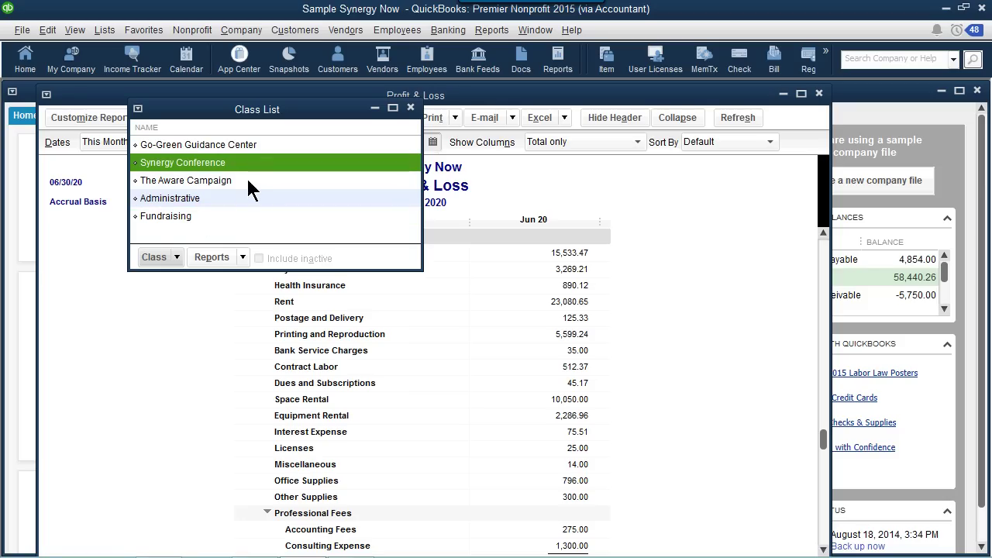
pyautogui.click(247, 178)
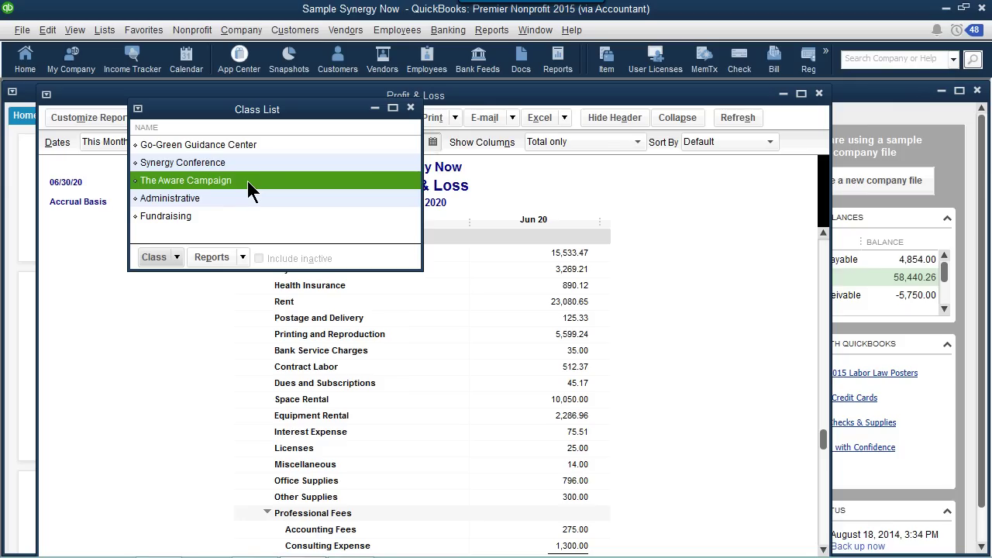
# Start a new check from the Checking account and add a Postage and Delivery expense line assigned to the Synergy Conference class
pyautogui.click(448, 30)
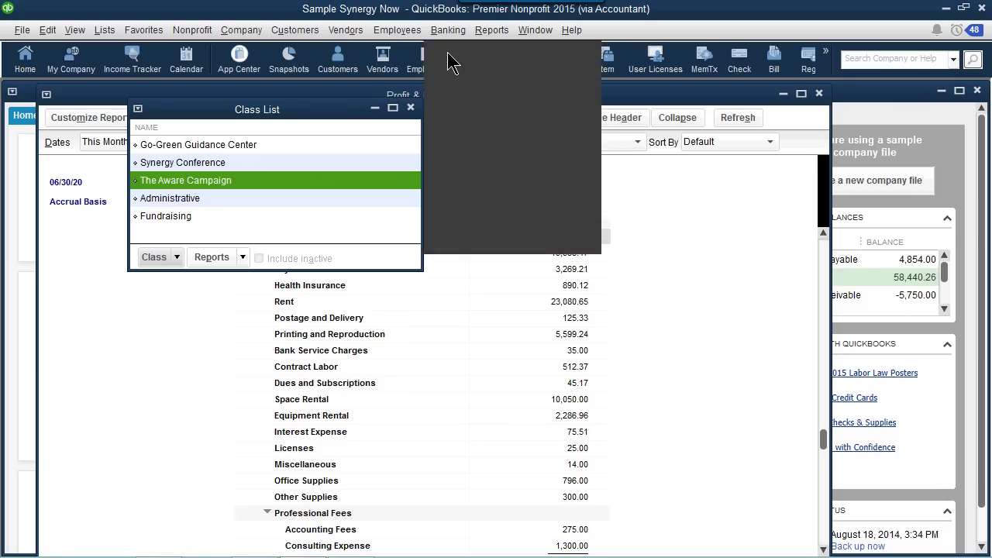
pyautogui.click(458, 47)
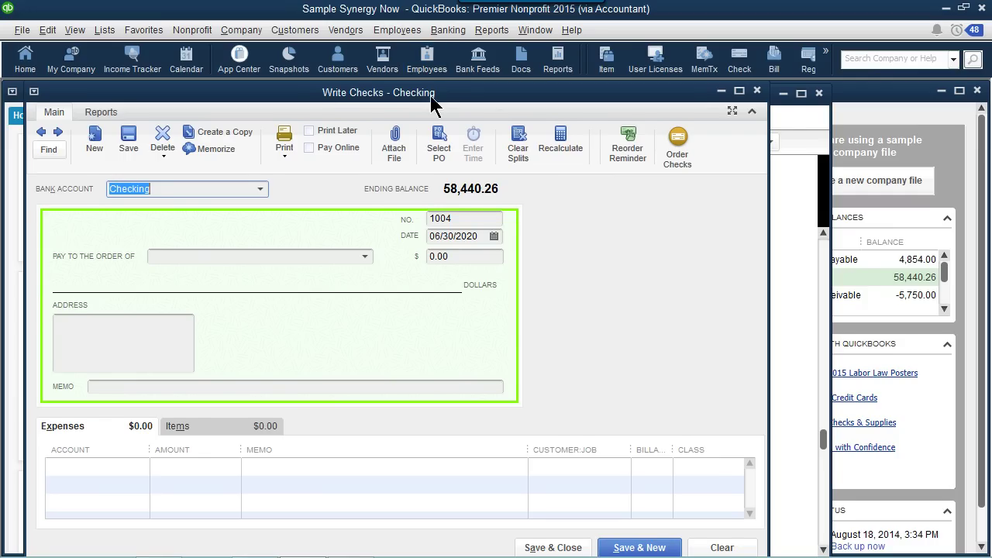
pyautogui.moveTo(431, 97); pyautogui.dragTo(487, 90)
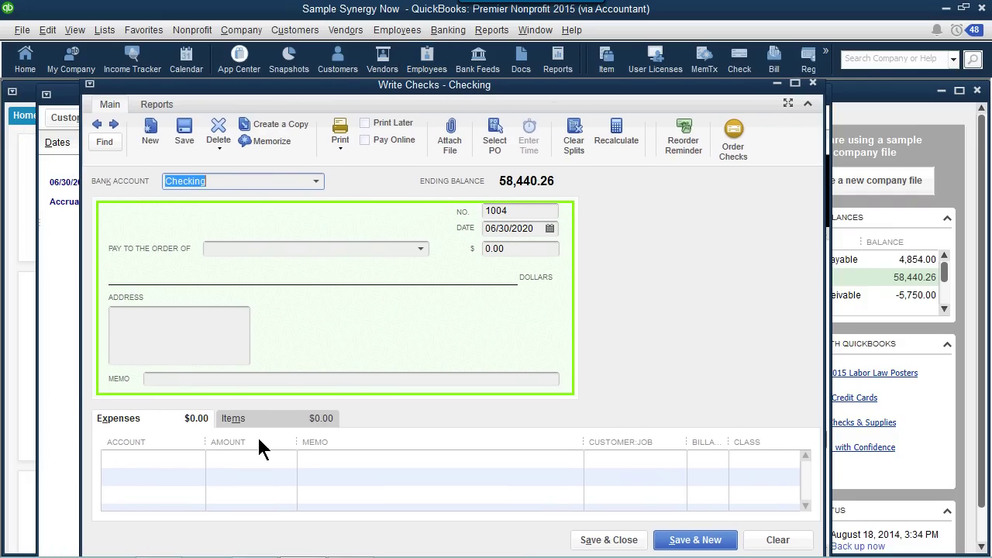
pyautogui.click(200, 458)
pyautogui.click(197, 459)
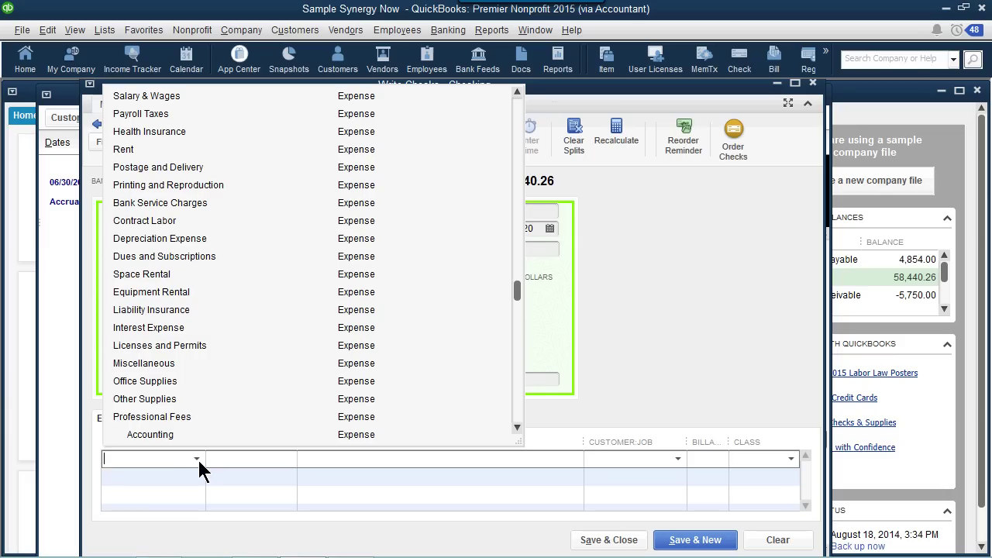
pyautogui.click(196, 165)
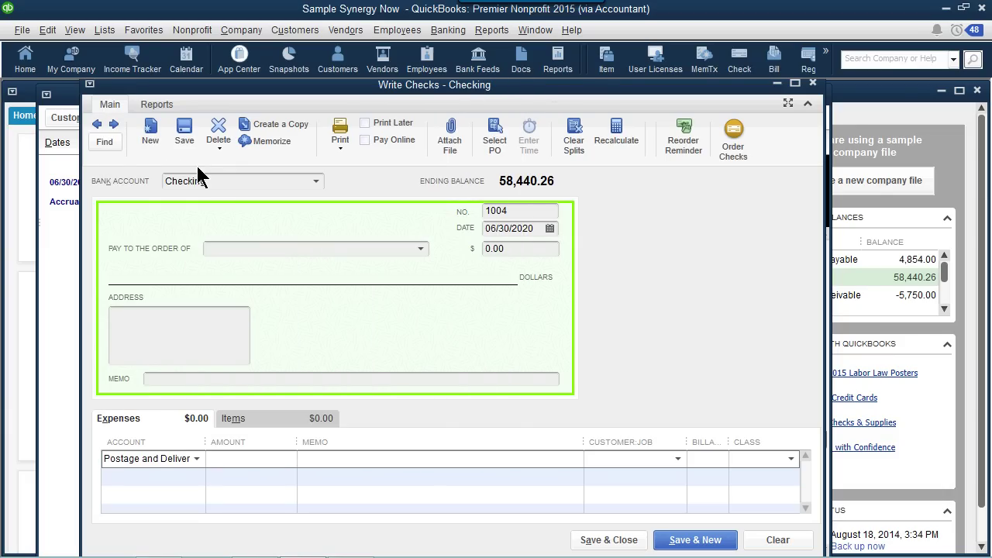
pyautogui.click(791, 461)
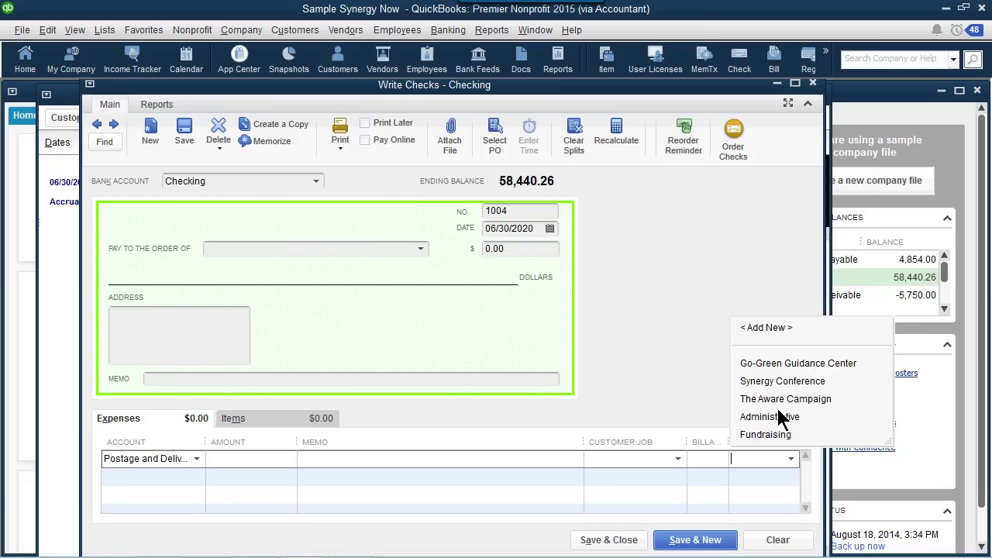
pyautogui.click(770, 383)
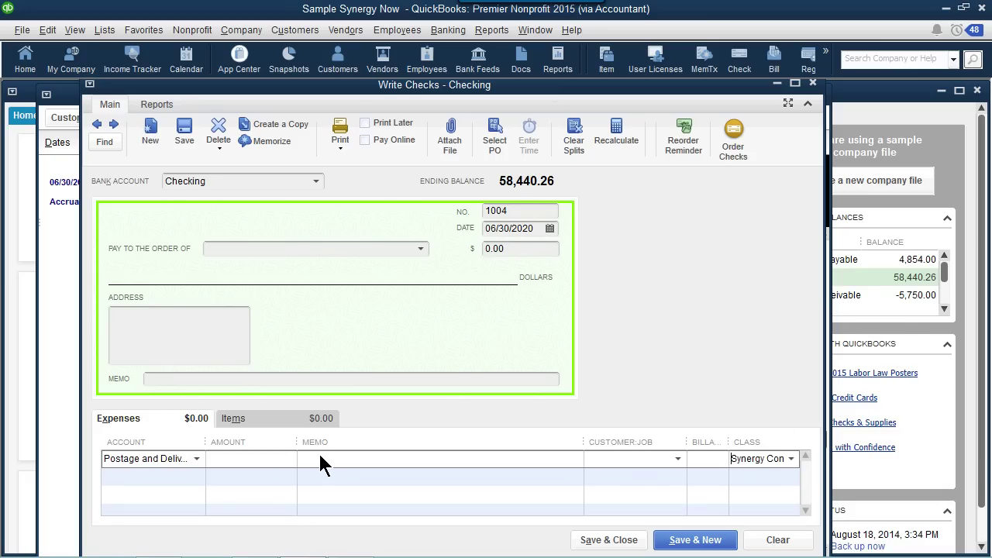
# Add a second Postage and Delivery expense line to the check and assign it to The Aware Campaign class
pyautogui.click(195, 476)
pyautogui.click(196, 476)
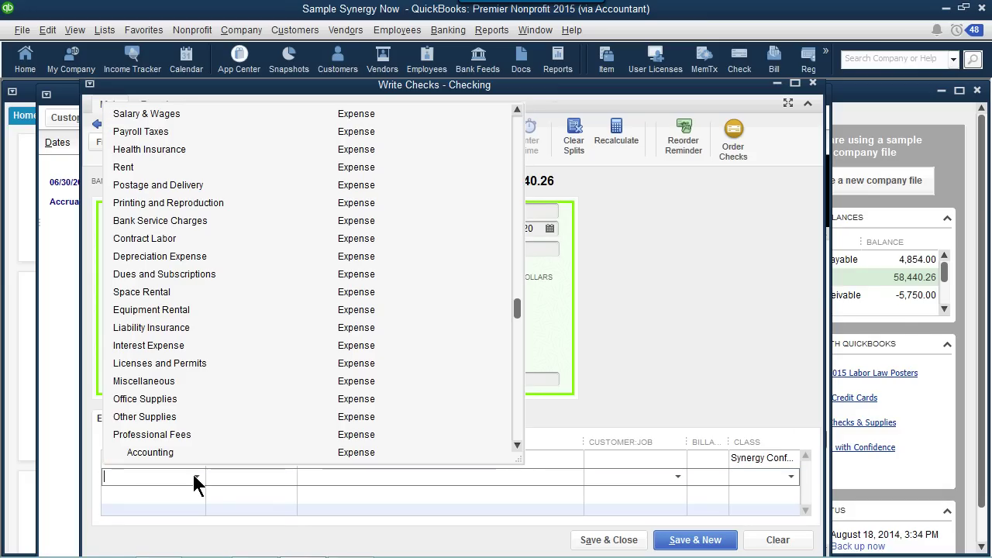
pyautogui.click(154, 186)
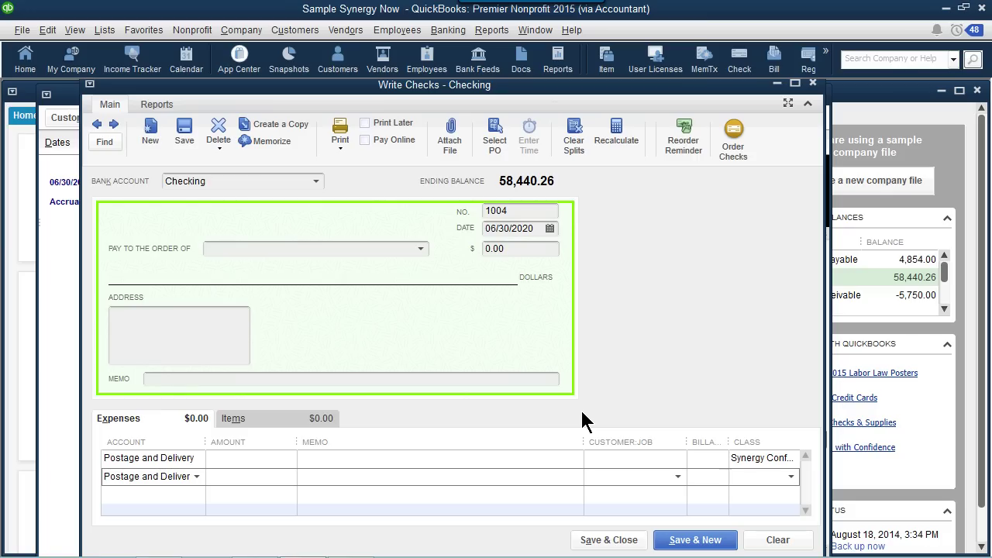
pyautogui.click(791, 476)
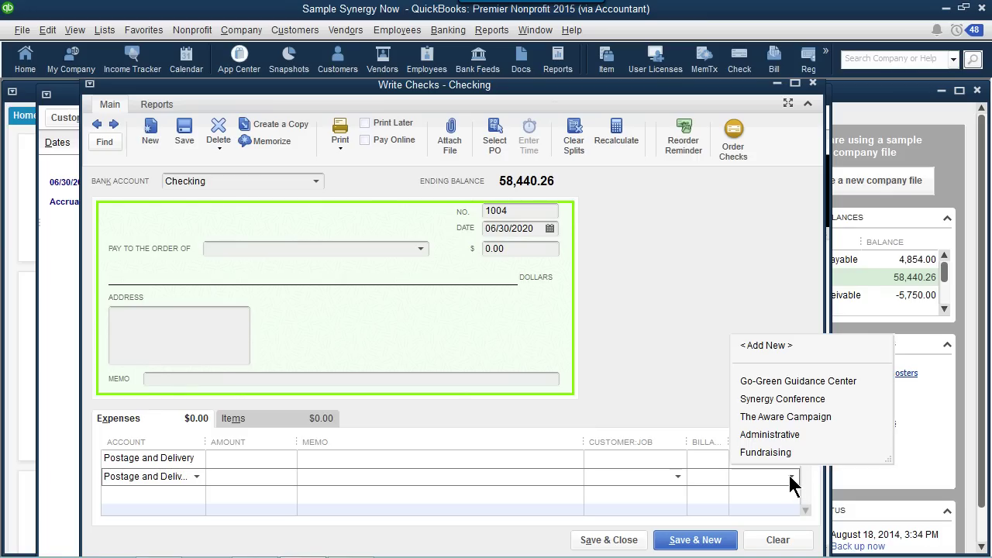
pyautogui.click(768, 416)
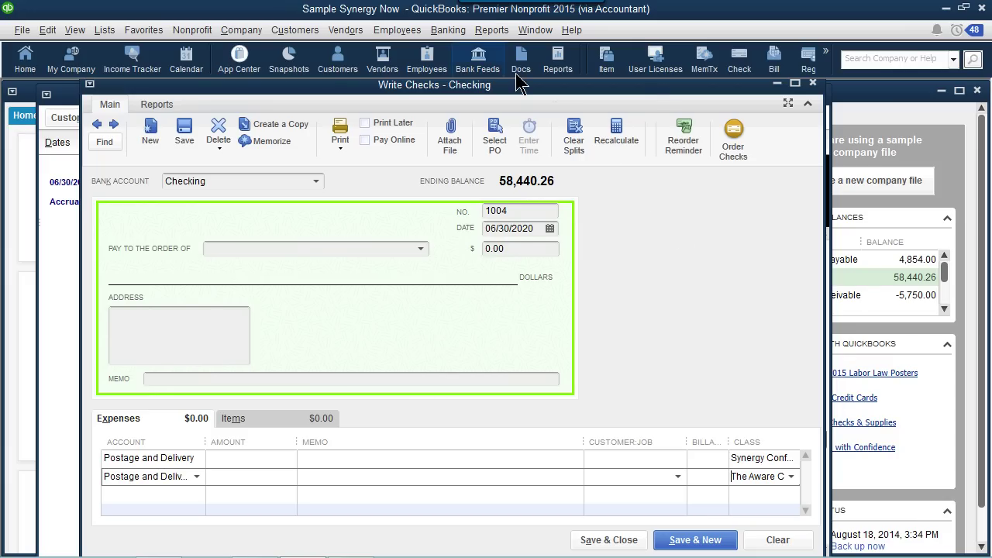
# Open the Profit & Loss by Class report, collapse its subaccounts, and examine the expenses and net income of each class
pyautogui.click(489, 31)
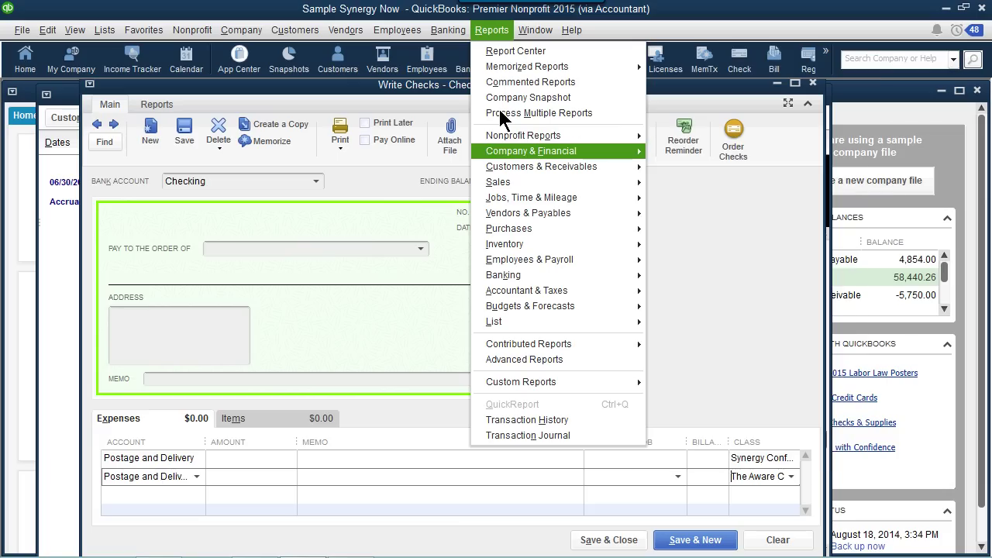
pyautogui.moveTo(511, 153)
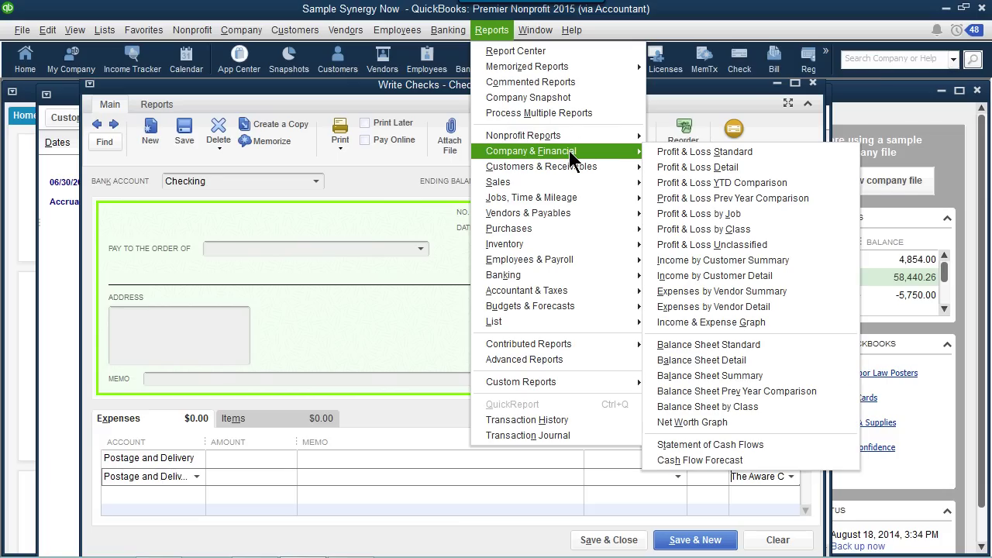
pyautogui.click(702, 231)
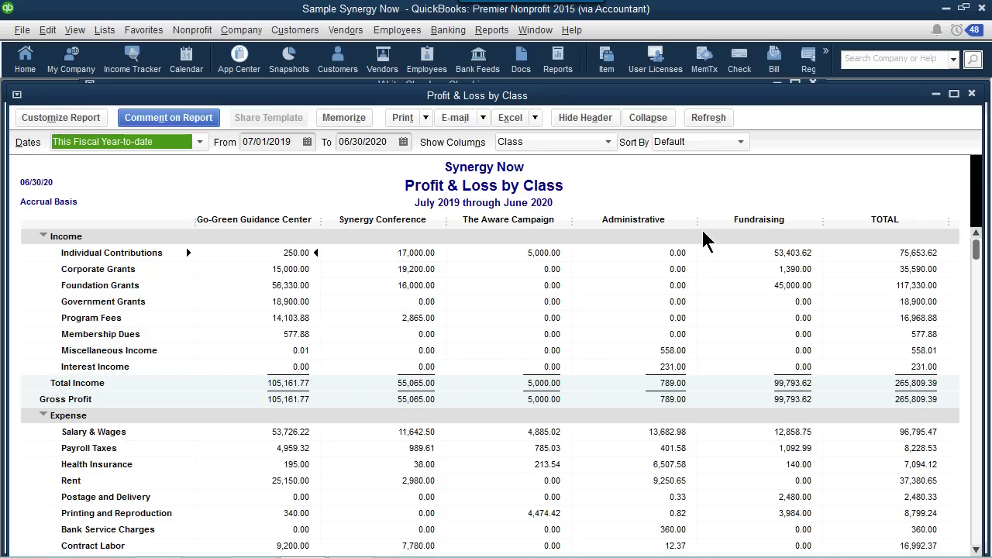
pyautogui.click(652, 118)
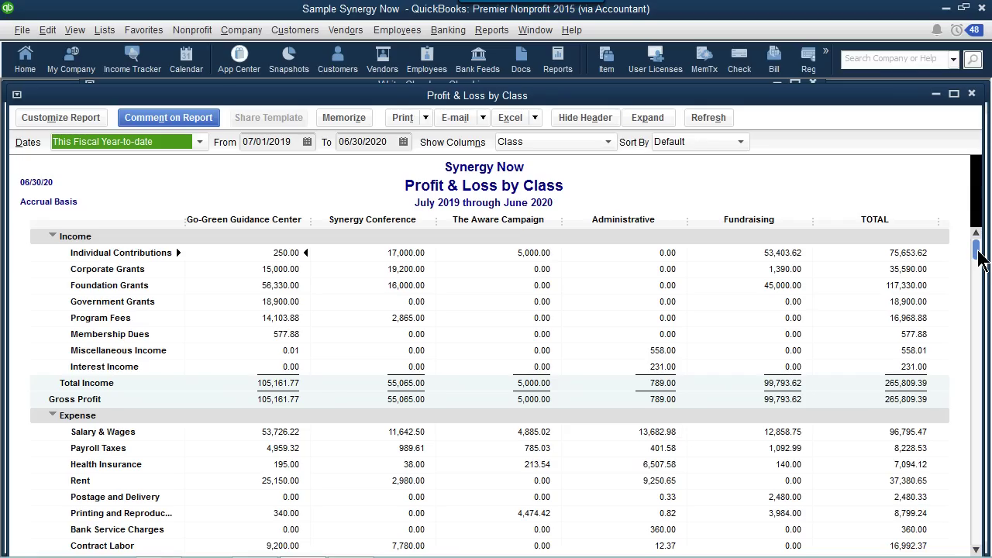
pyautogui.moveTo(980, 259); pyautogui.dragTo(982, 535)
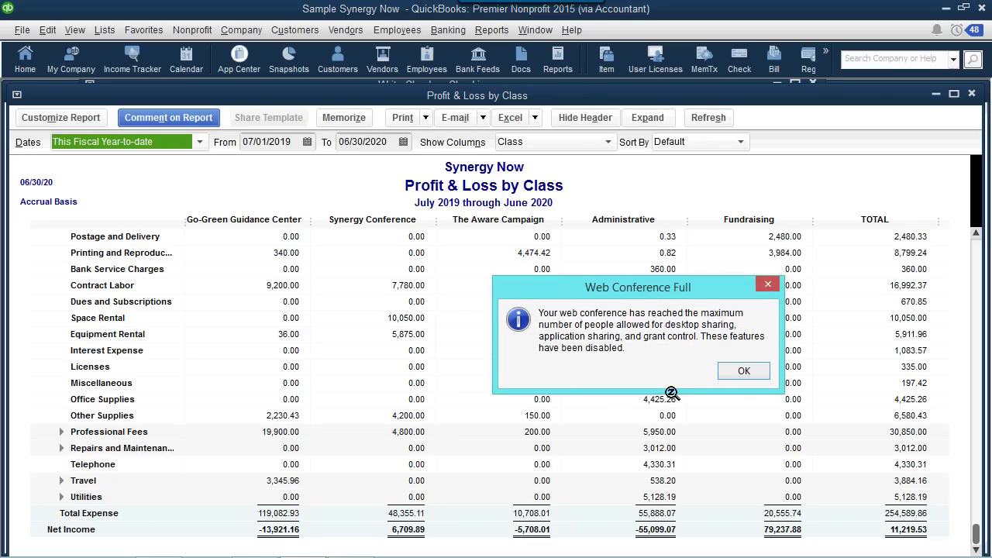
pyautogui.click(742, 372)
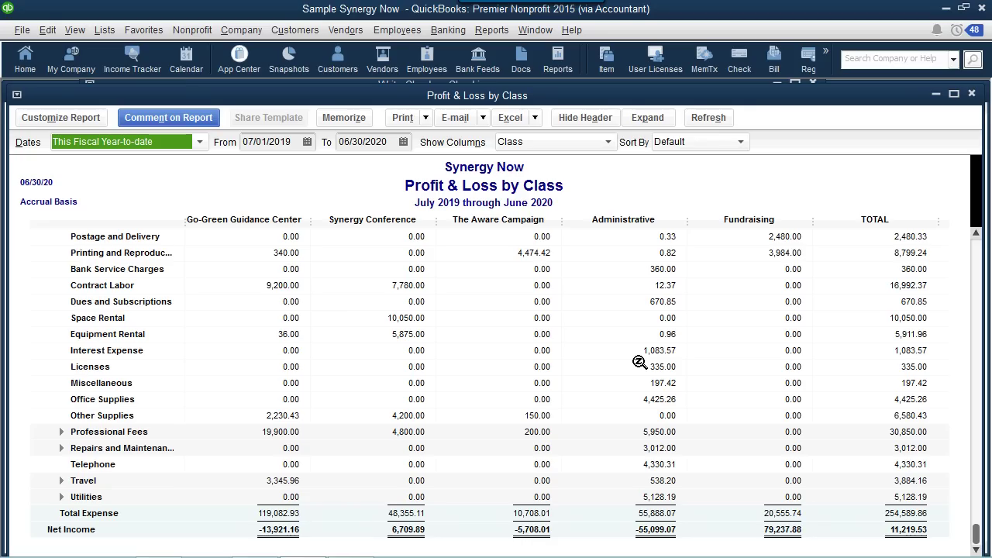
# Create a new top-level class named Programs in the Class List
pyautogui.click(108, 34)
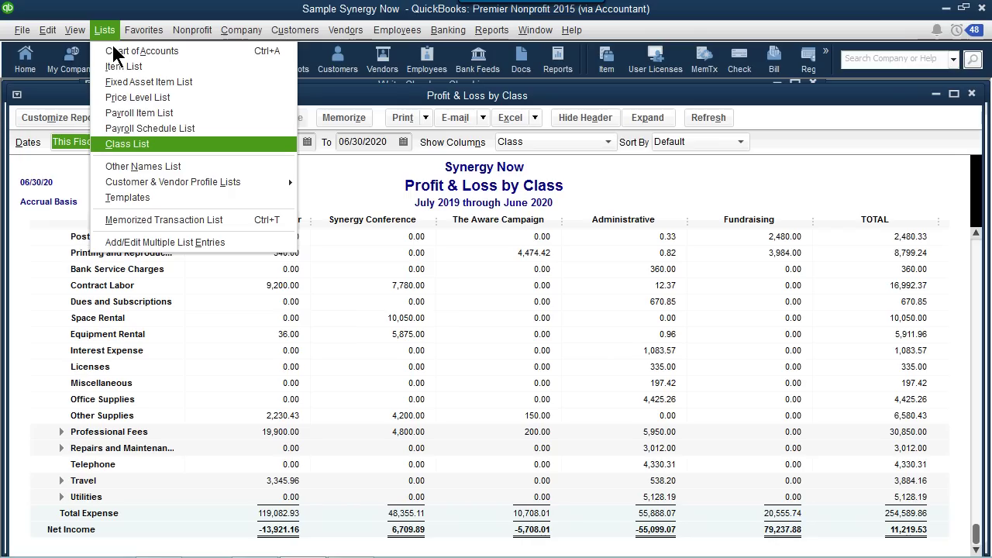
pyautogui.click(126, 145)
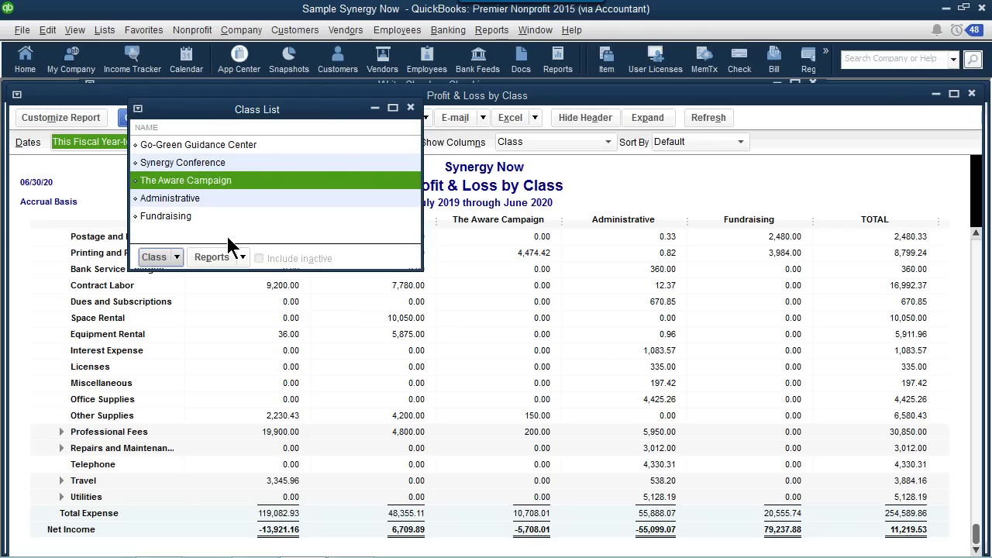
pyautogui.click(175, 257)
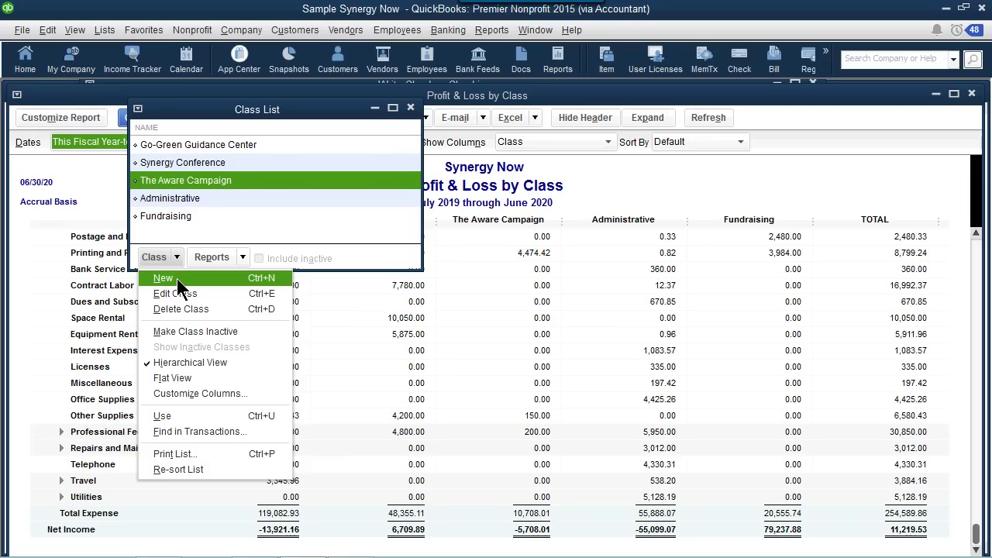
pyautogui.click(176, 279)
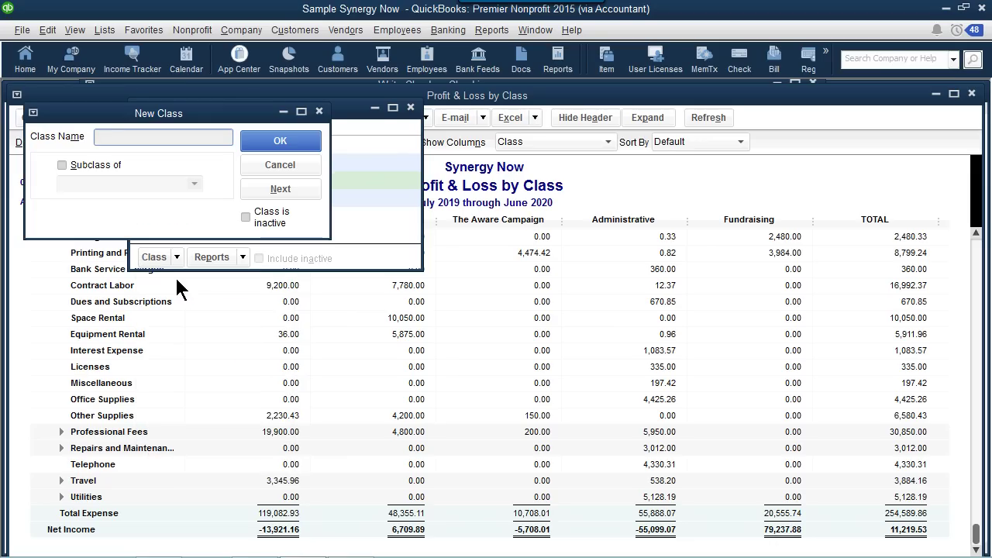
pyautogui.write('Programs')
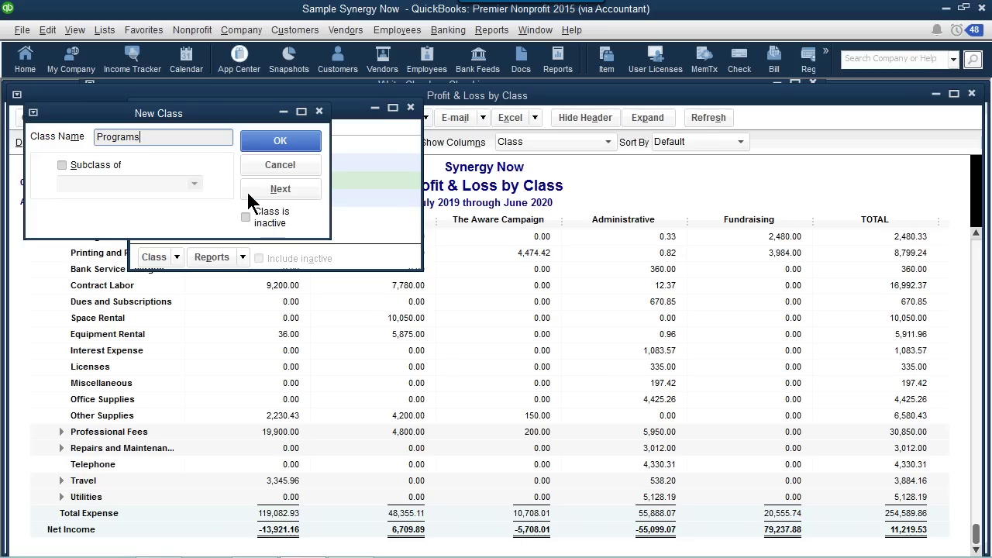
pyautogui.click(268, 148)
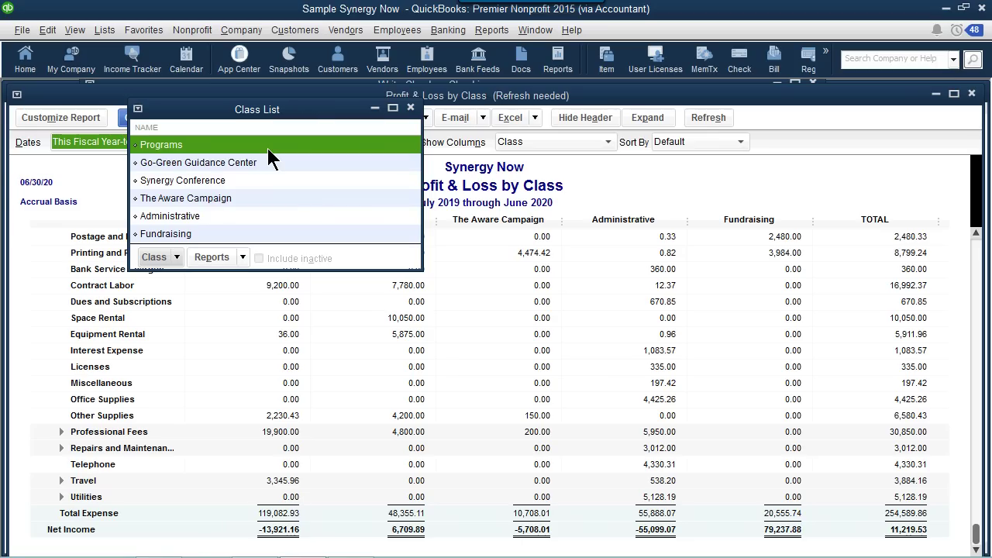
# Edit the Go-Green Guidance Center class to make it a subclass of Programs
pyautogui.doubleClick(185, 163)
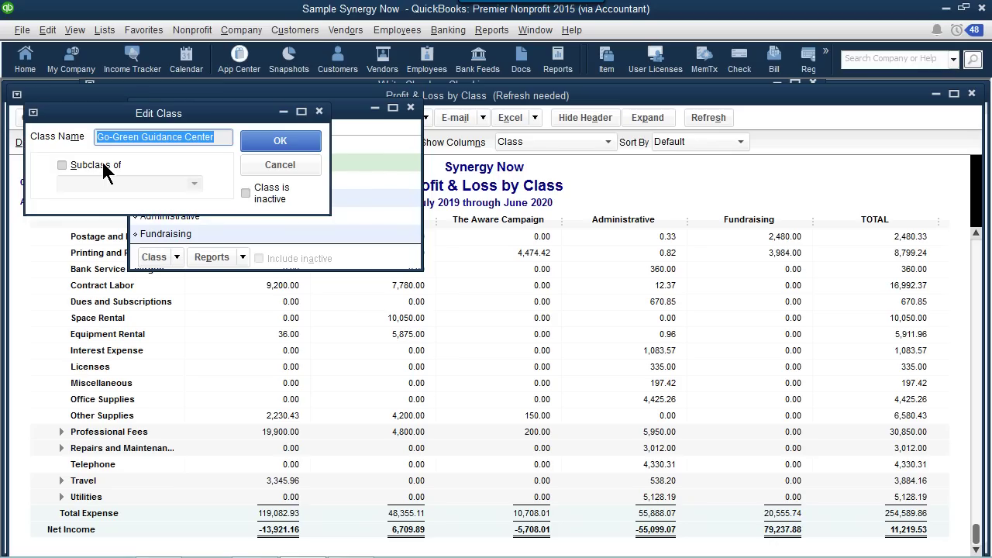
pyautogui.click(62, 164)
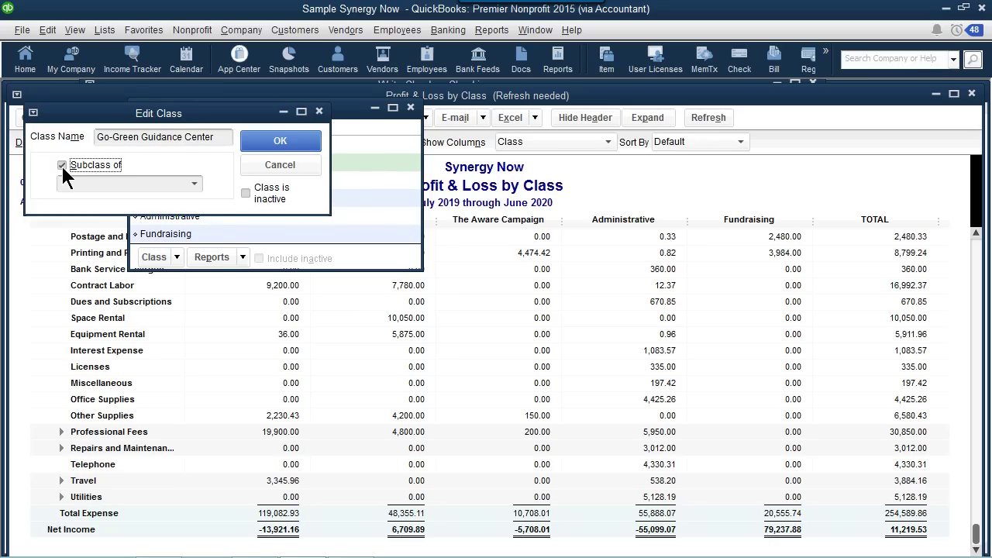
pyautogui.click(194, 184)
pyautogui.click(88, 240)
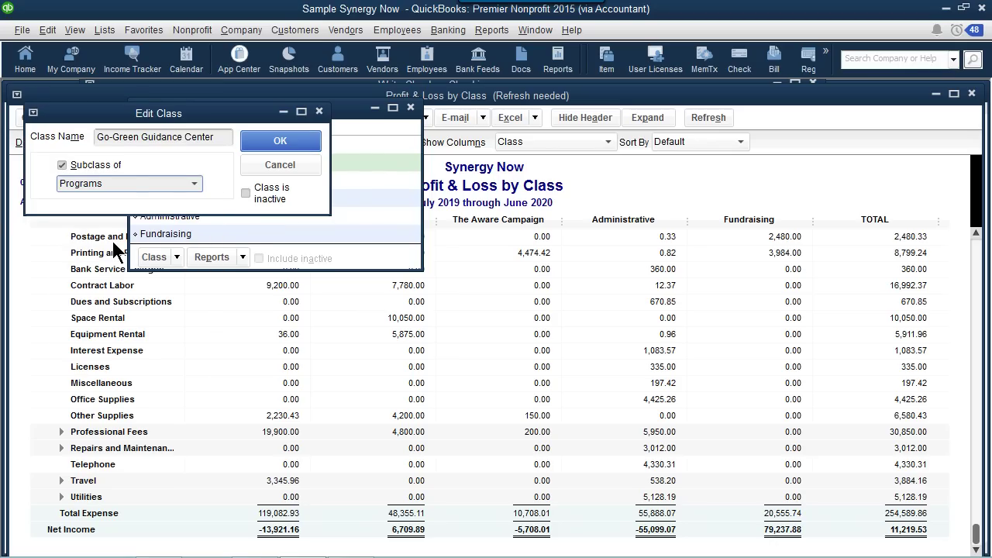
pyautogui.click(271, 143)
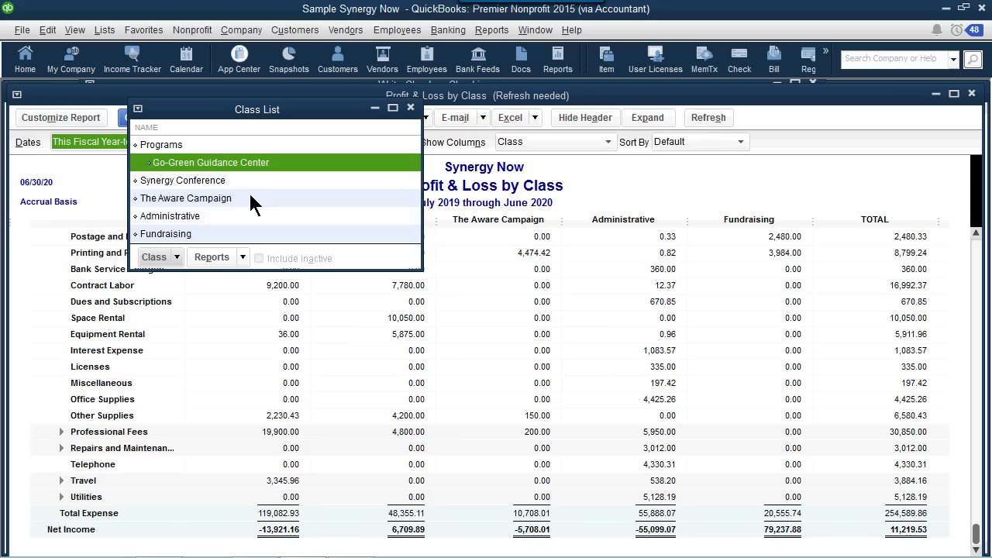
# Indent the Synergy Conference and The Aware Campaign classes under Programs in the Class List
pyautogui.click(140, 184)
pyautogui.hotkey('ctrl', 'Right')
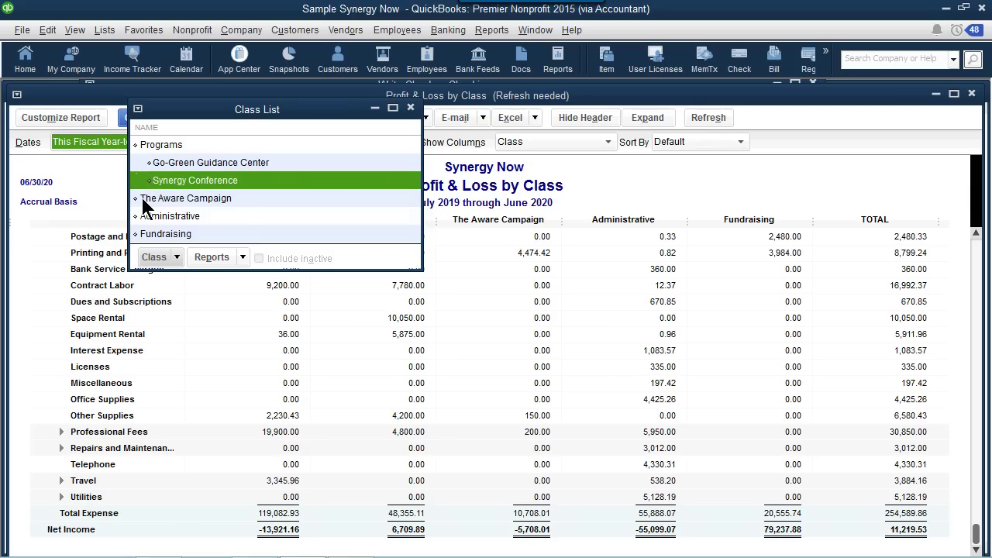
pyautogui.click(143, 200)
pyautogui.hotkey('ctrl', 'Right')
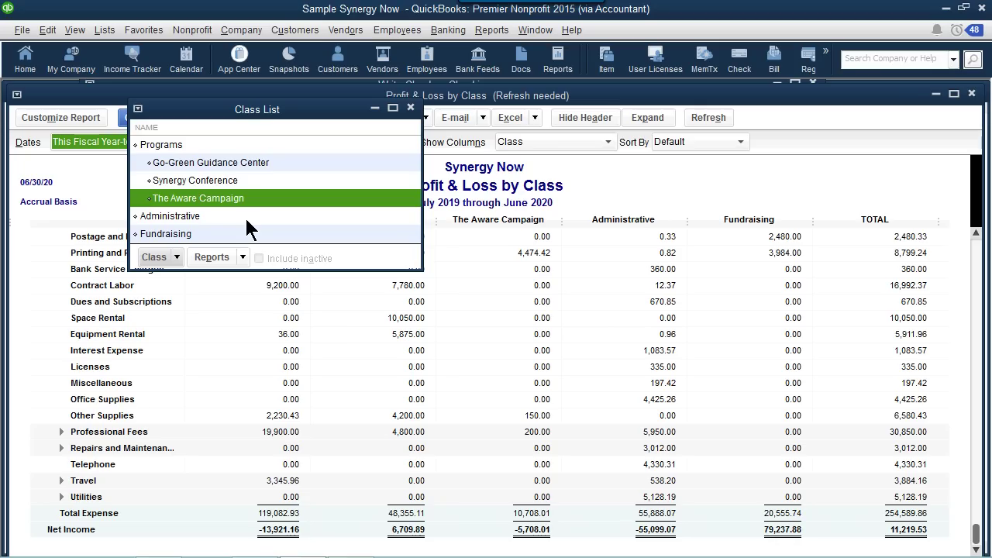
# Refresh the Profit & Loss by Class report and compare the Total Programs, Administrative, Fundraising and TOTAL columns down to net income
pyautogui.click(602, 178)
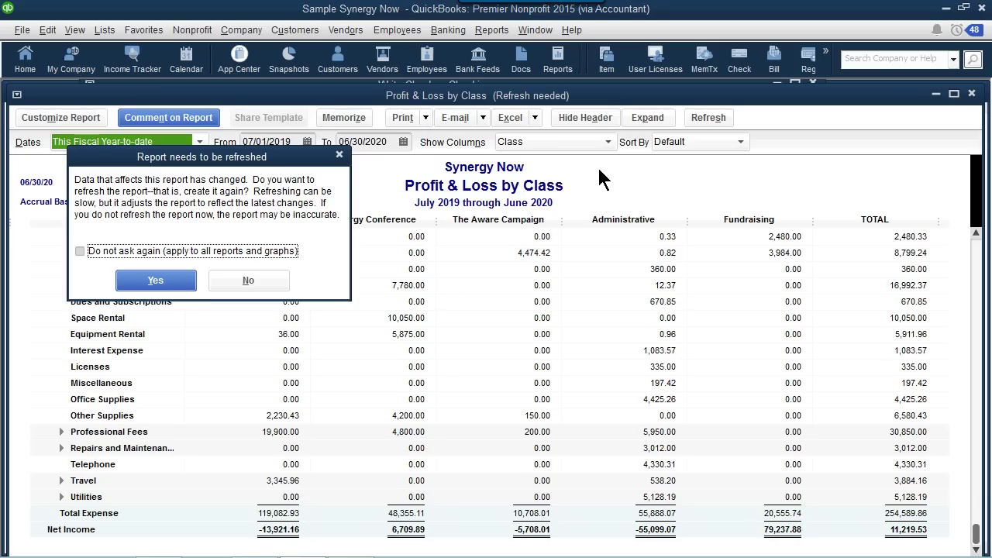
pyautogui.click(170, 279)
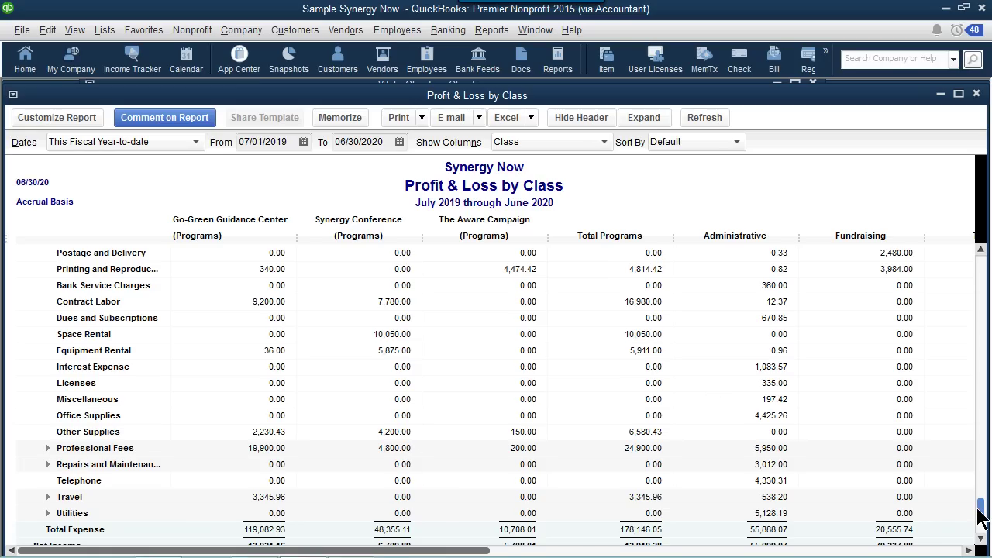
pyautogui.moveTo(979, 510); pyautogui.dragTo(980, 520)
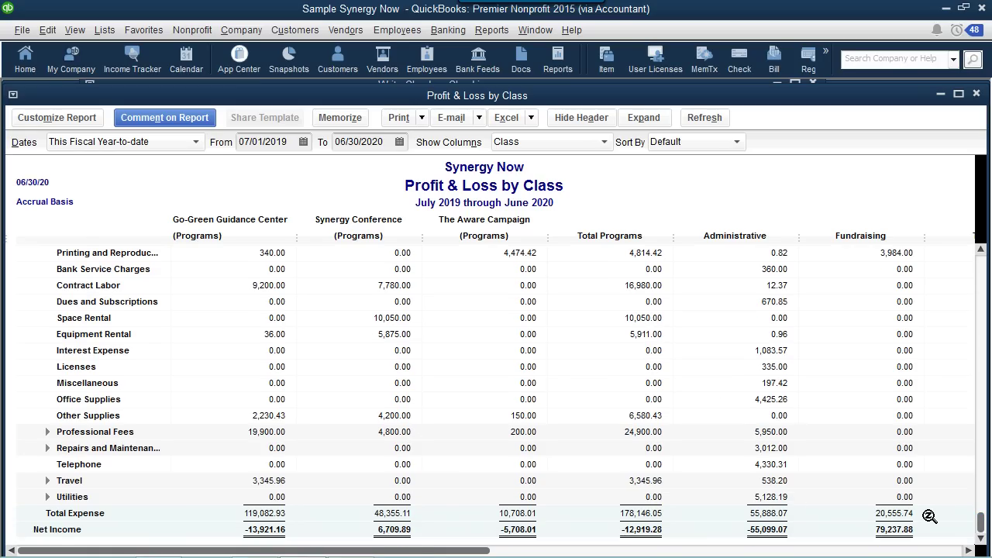
pyautogui.click(968, 550)
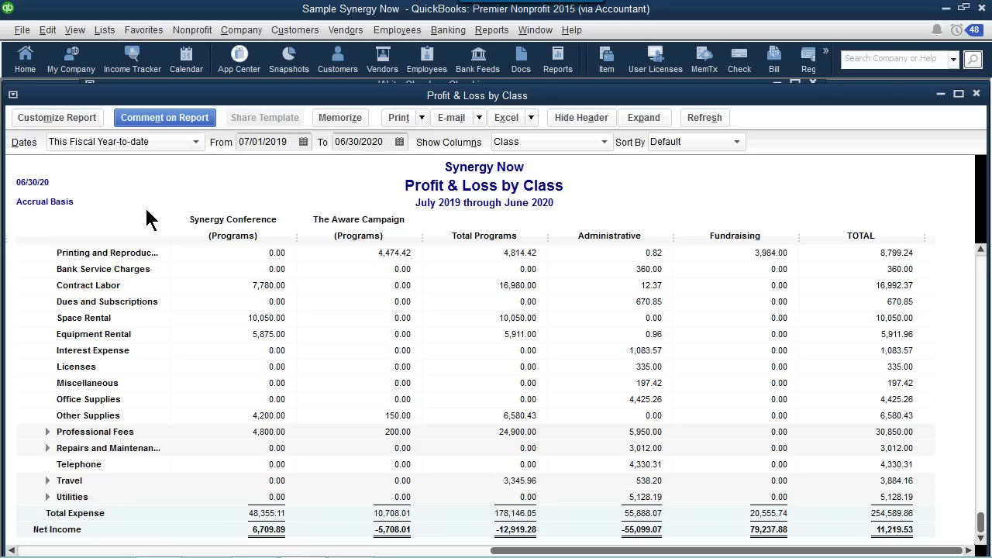
# Add % of Row subcolumns to the Profit & Loss by Class report and review each class's share of total expense
pyautogui.click(56, 120)
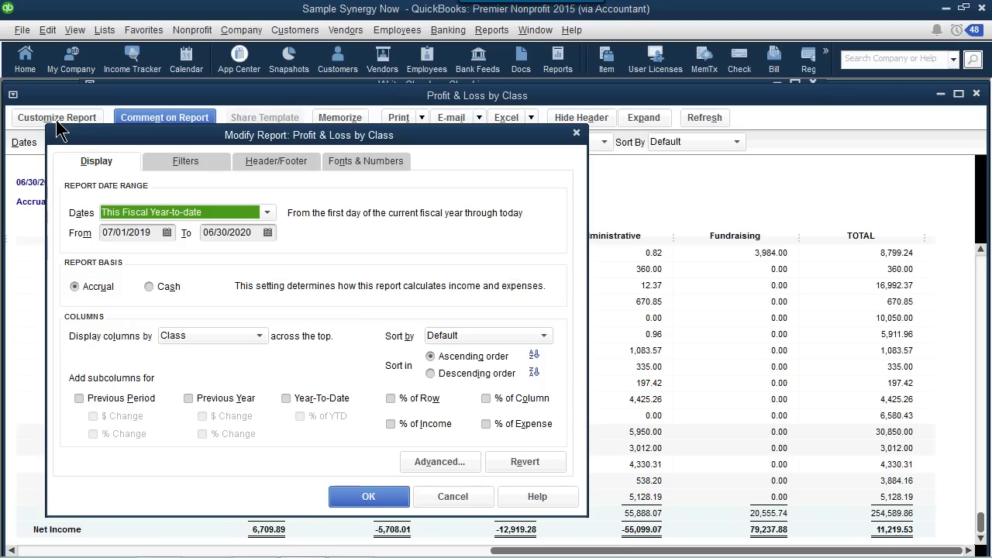
pyautogui.click(392, 399)
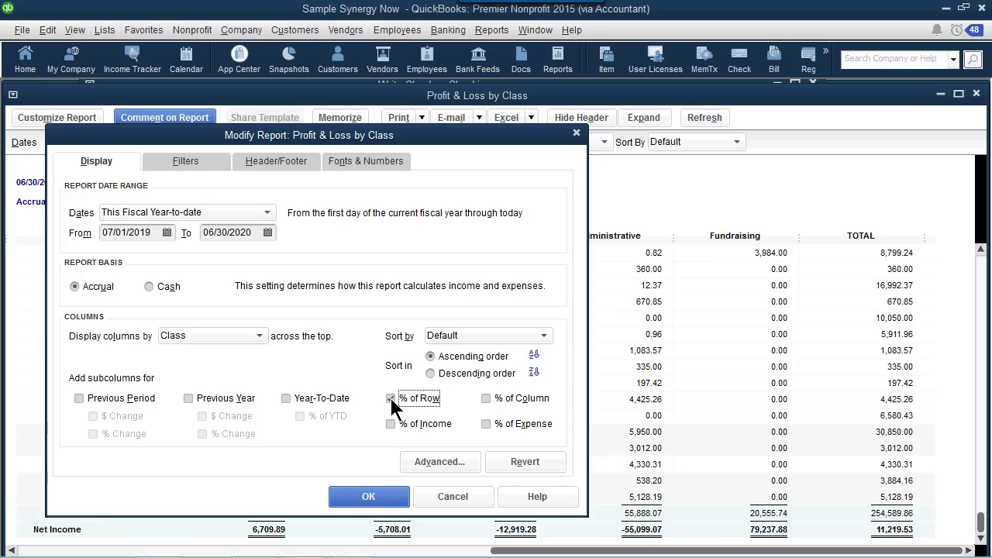
pyautogui.click(378, 499)
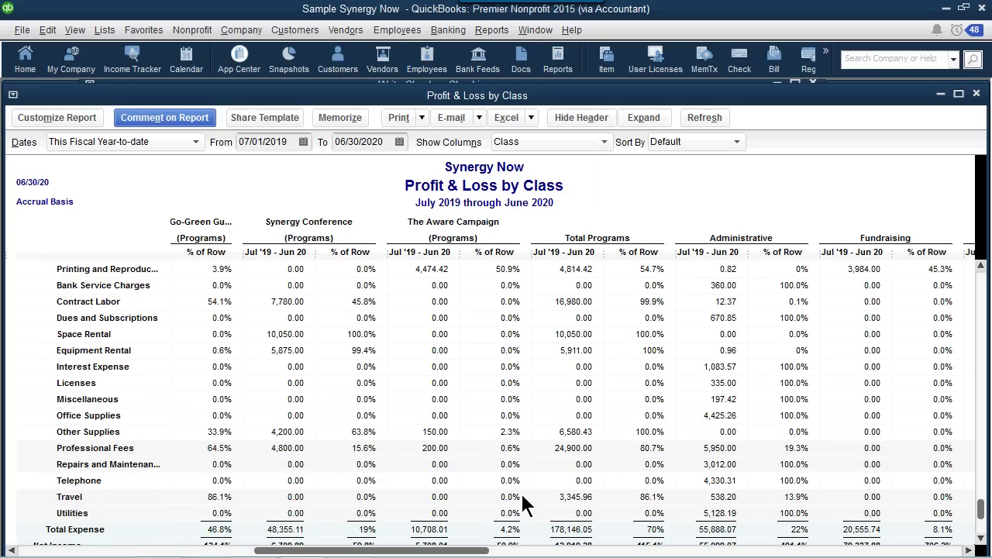
pyautogui.moveTo(481, 551); pyautogui.dragTo(918, 549)
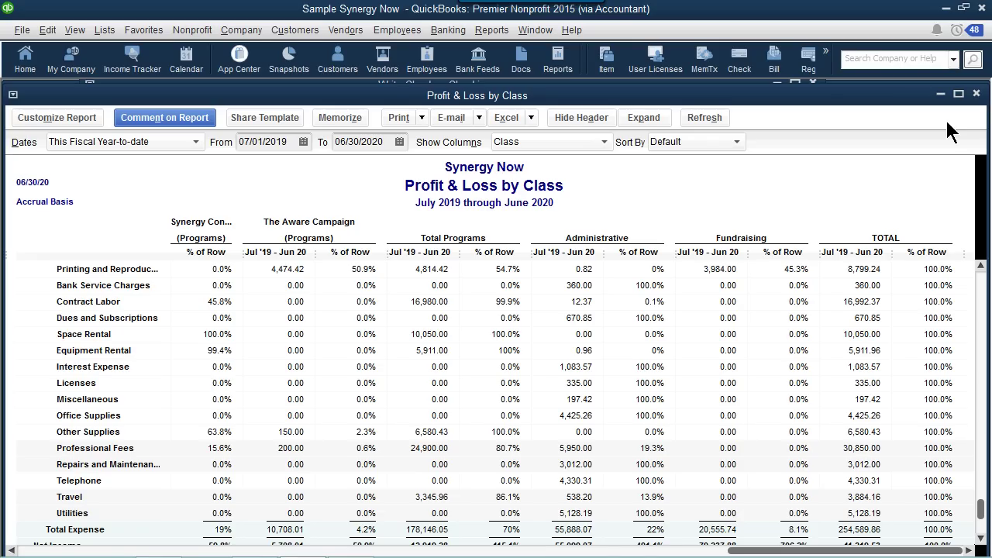
# Close the report and the Class List, and open the company file 2015 Non-Profit (Use for Chapter7-8)
pyautogui.click(976, 93)
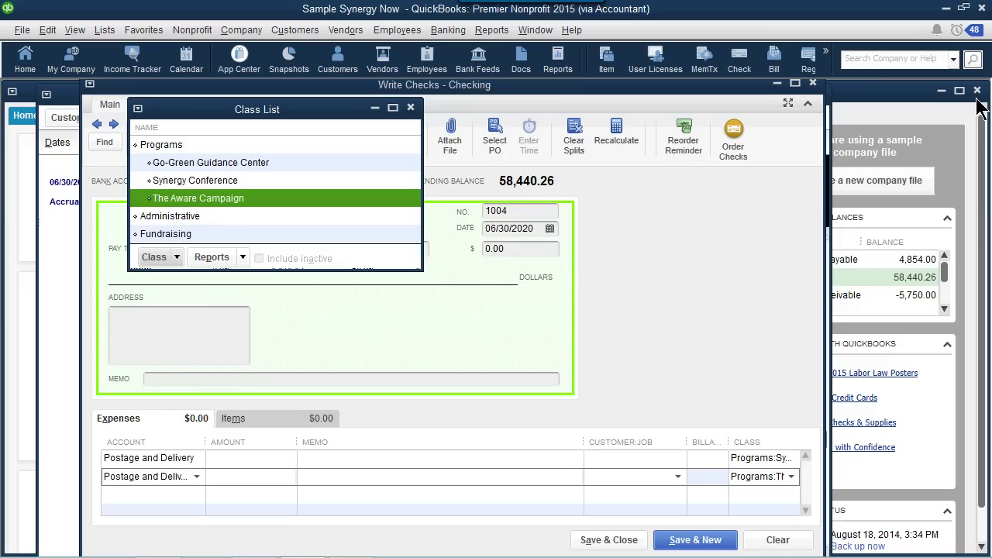
pyautogui.click(411, 109)
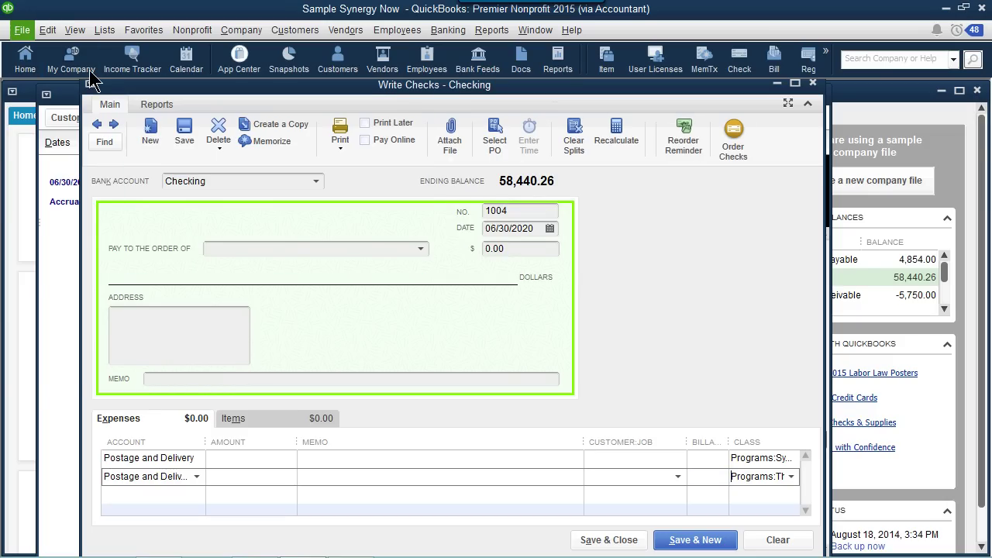
pyautogui.click(23, 31)
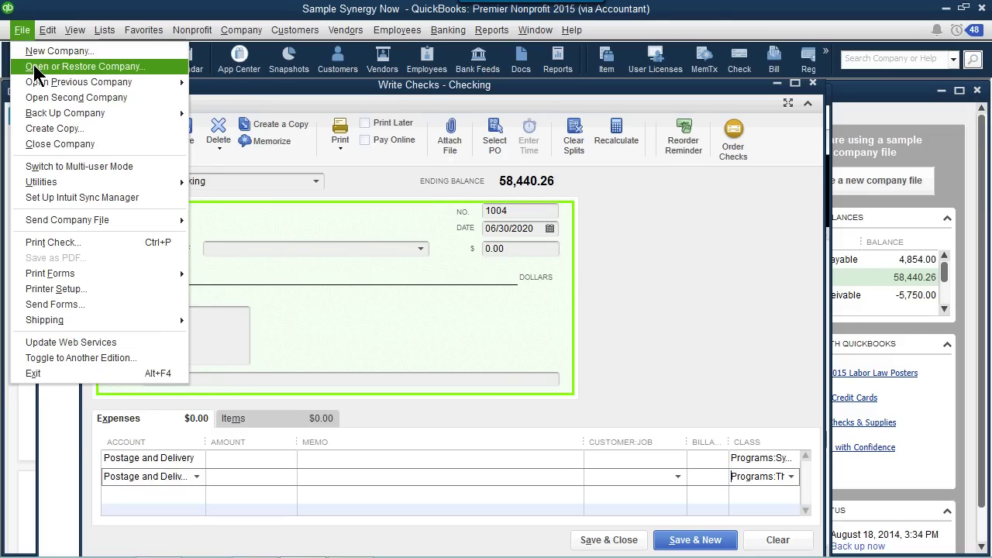
pyautogui.click(35, 68)
pyautogui.click(214, 429)
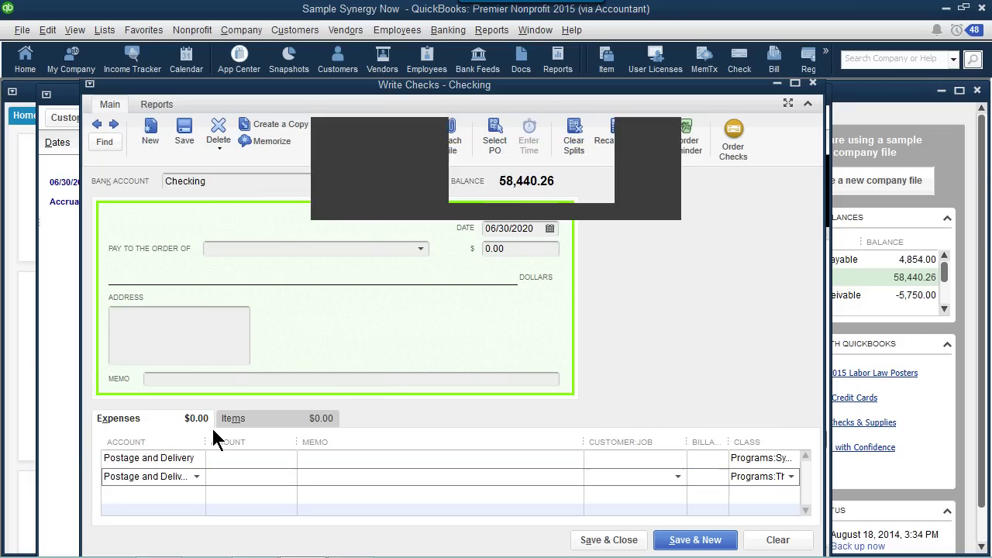
pyautogui.click(484, 192)
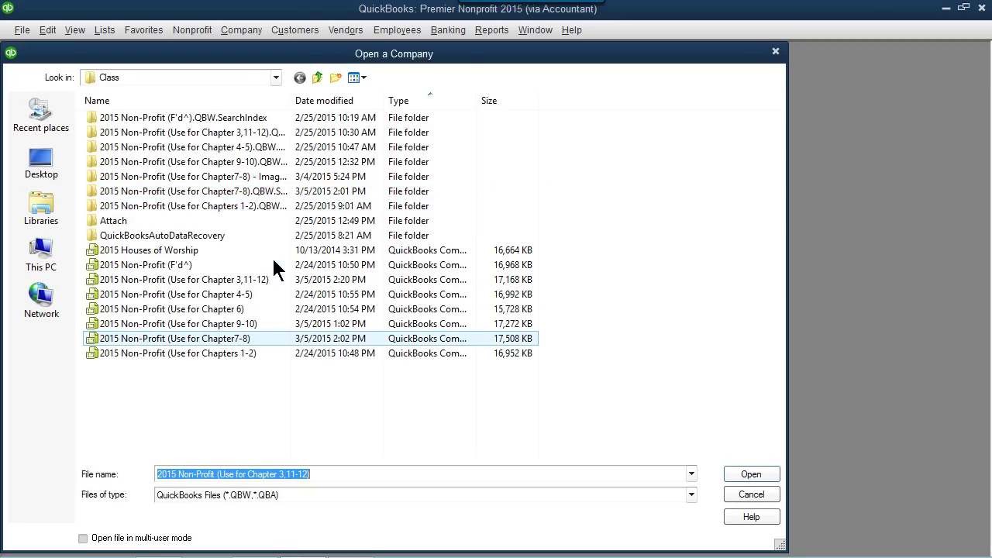
pyautogui.click(245, 341)
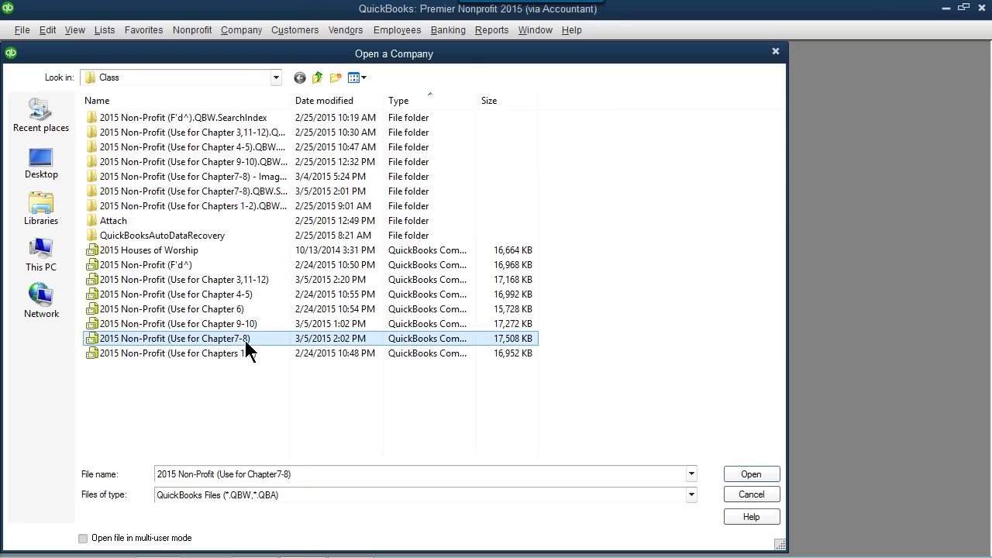
pyautogui.click(750, 474)
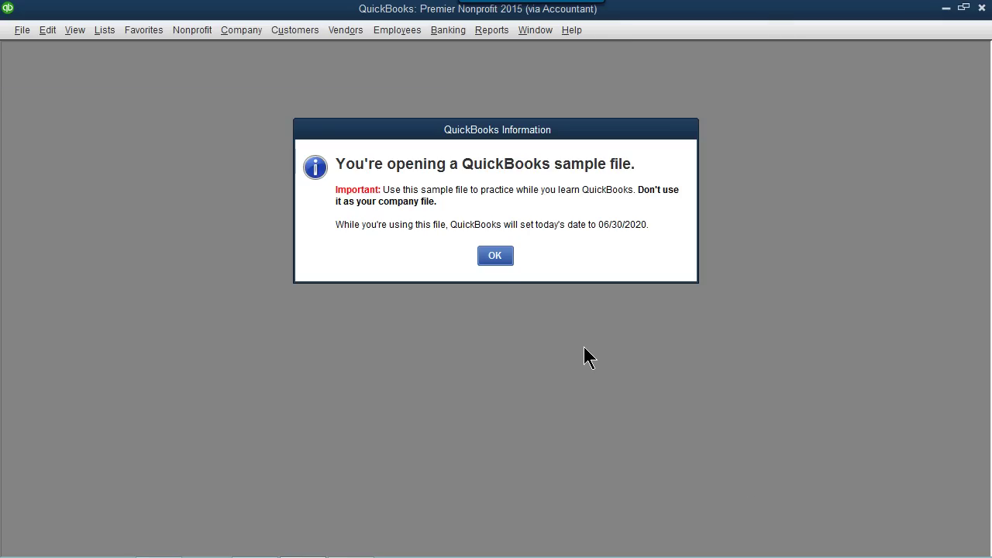
pyautogui.click(500, 256)
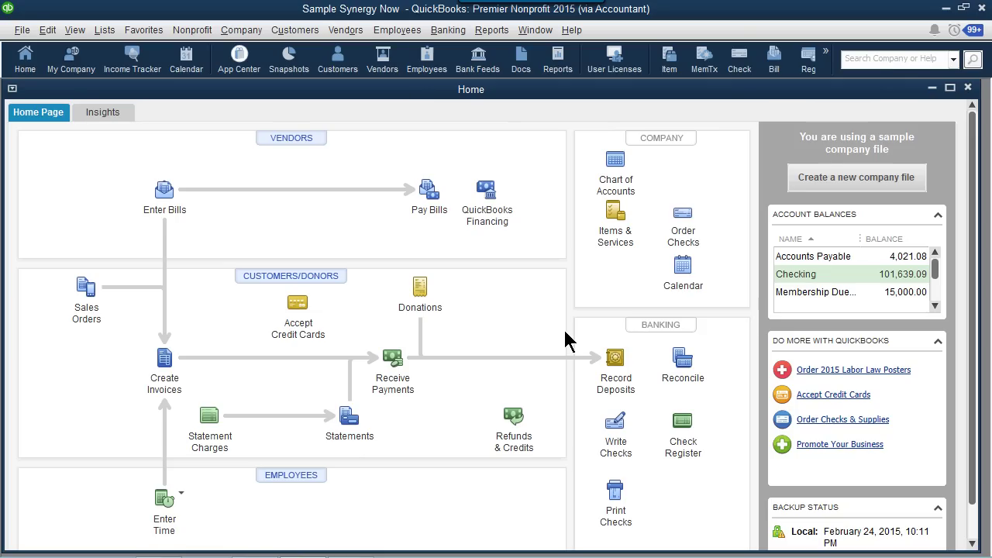
# Start a new deposit to Checking and enter a Membership Dues line for 625.00
pyautogui.click(615, 360)
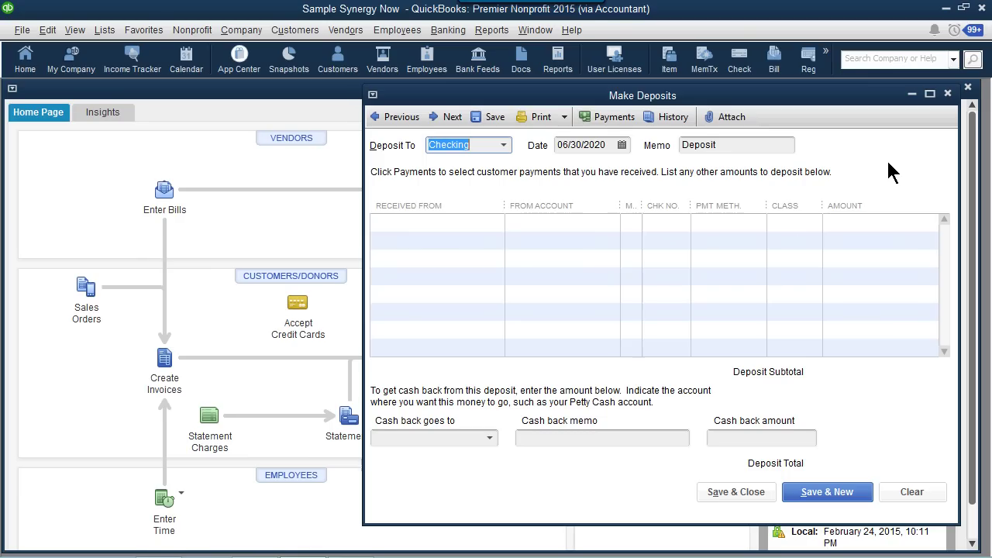
pyautogui.click(948, 93)
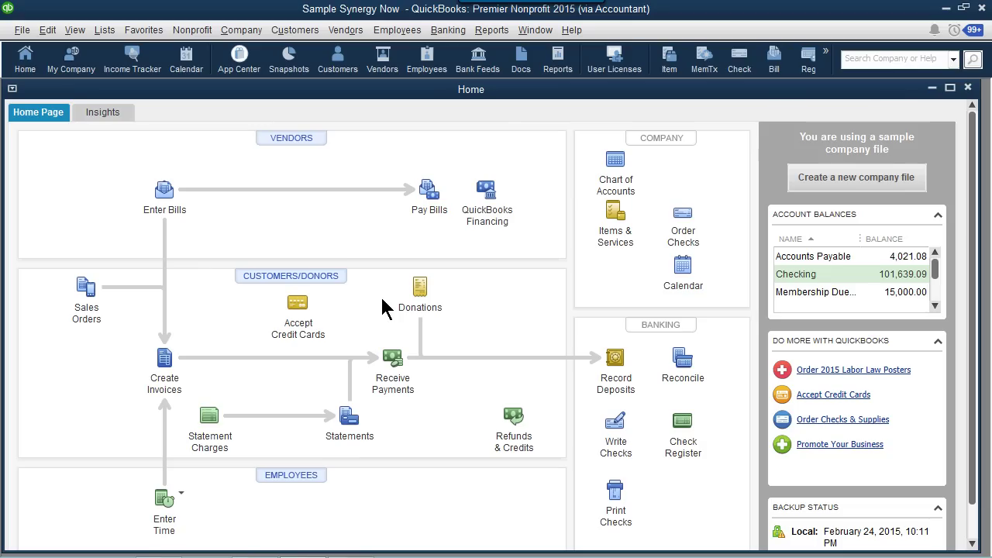
pyautogui.click(616, 365)
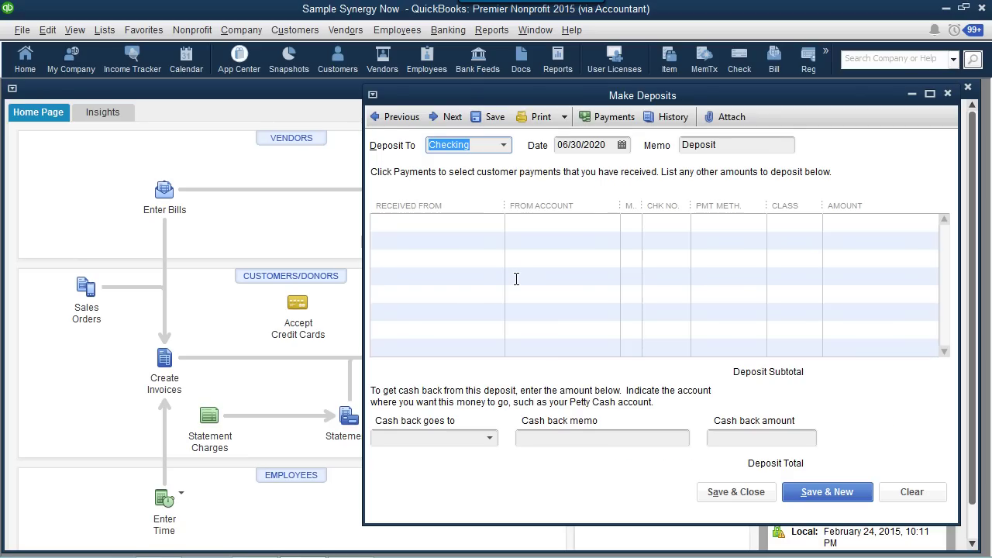
pyautogui.moveTo(511, 101); pyautogui.dragTo(352, 104)
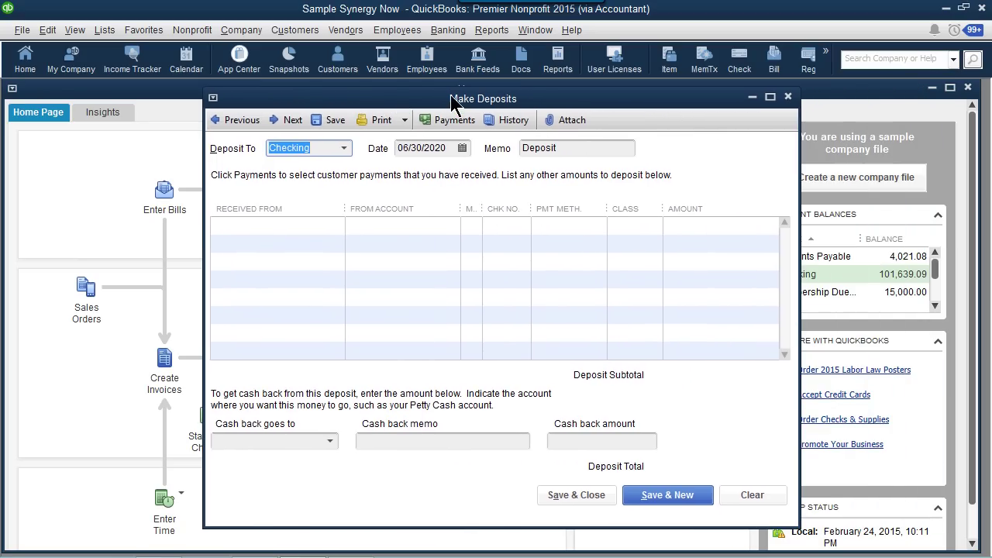
pyautogui.click(452, 225)
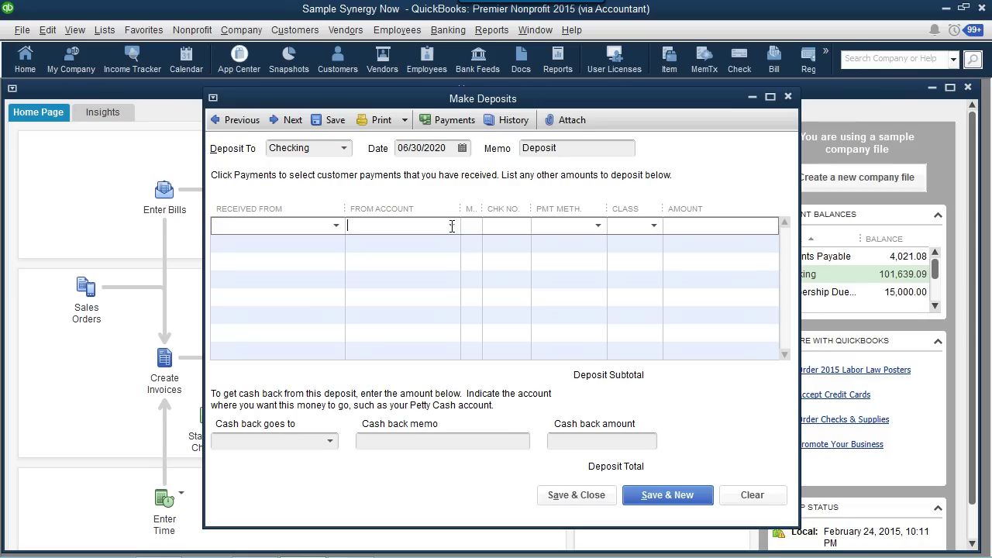
pyautogui.click(452, 226)
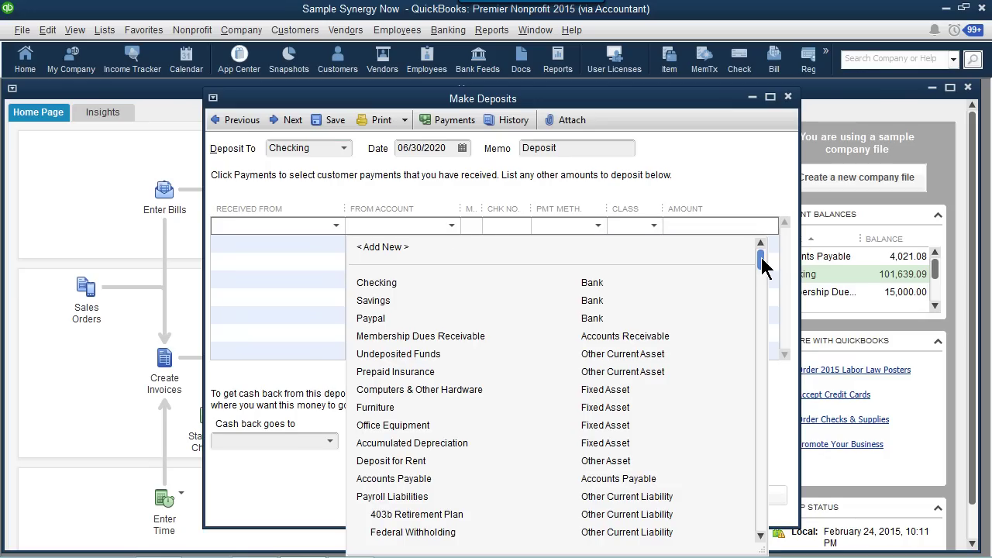
pyautogui.moveTo(762, 264); pyautogui.dragTo(763, 361)
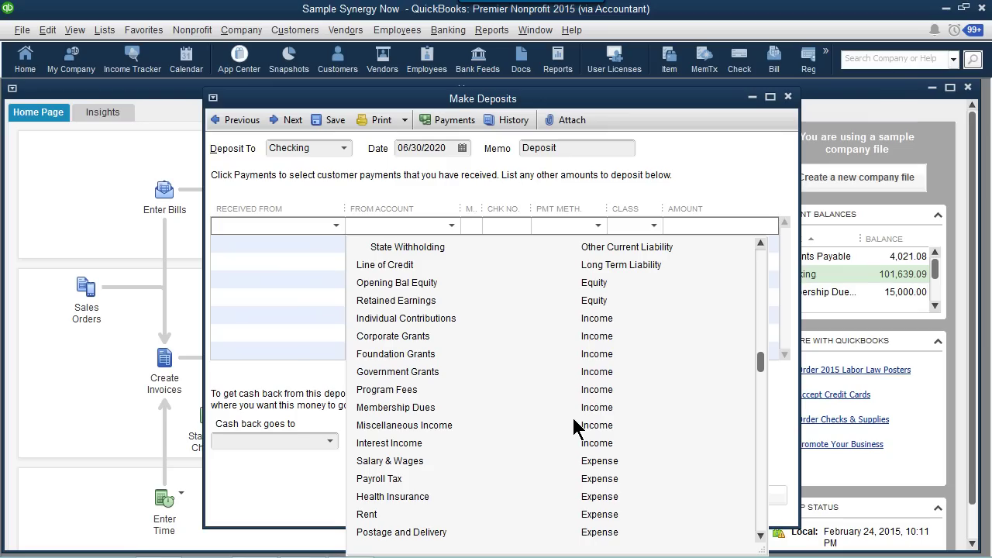
pyautogui.click(435, 408)
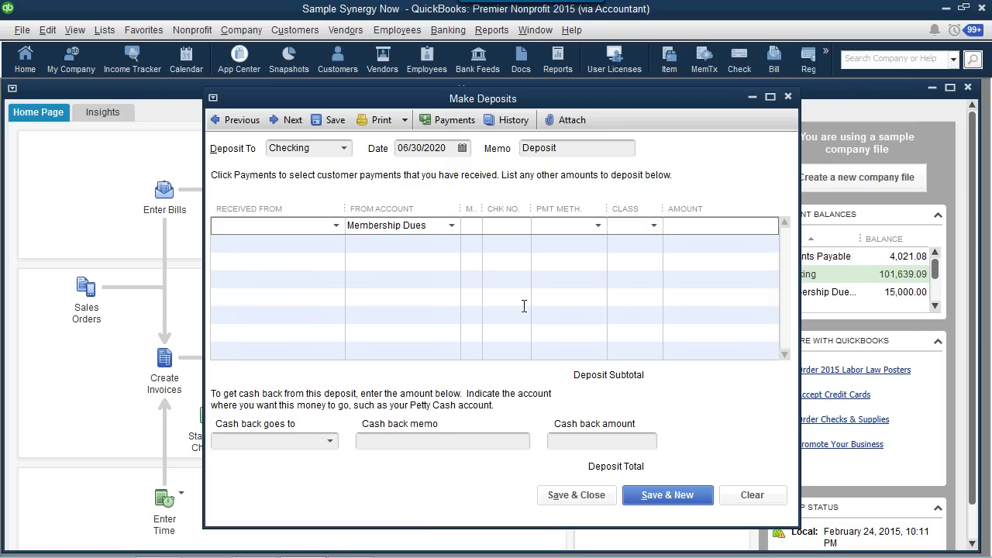
pyautogui.click(683, 225)
pyautogui.write('625')
pyautogui.press('Tab')
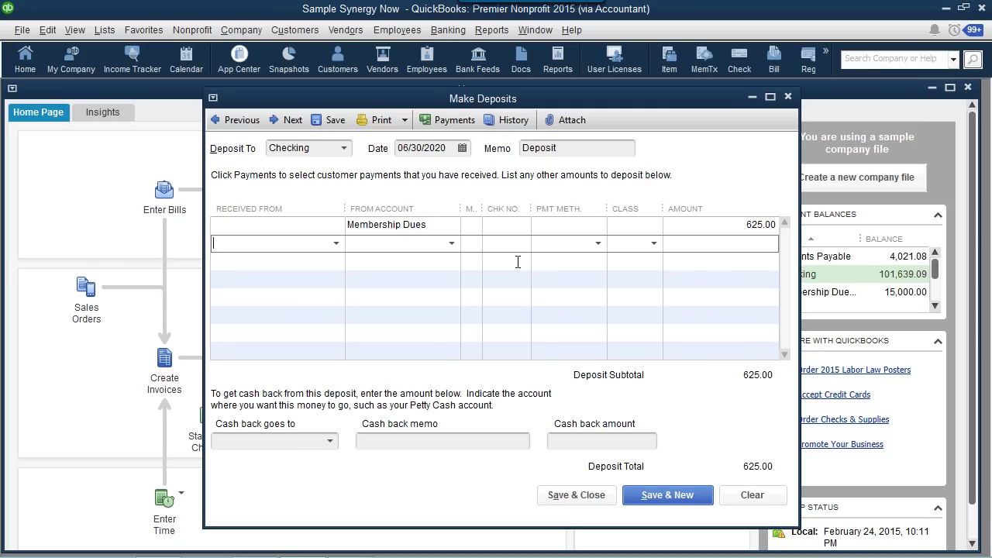
# Add a second deposit line from the Corporate Grants income account for 10,000.00
pyautogui.click(452, 243)
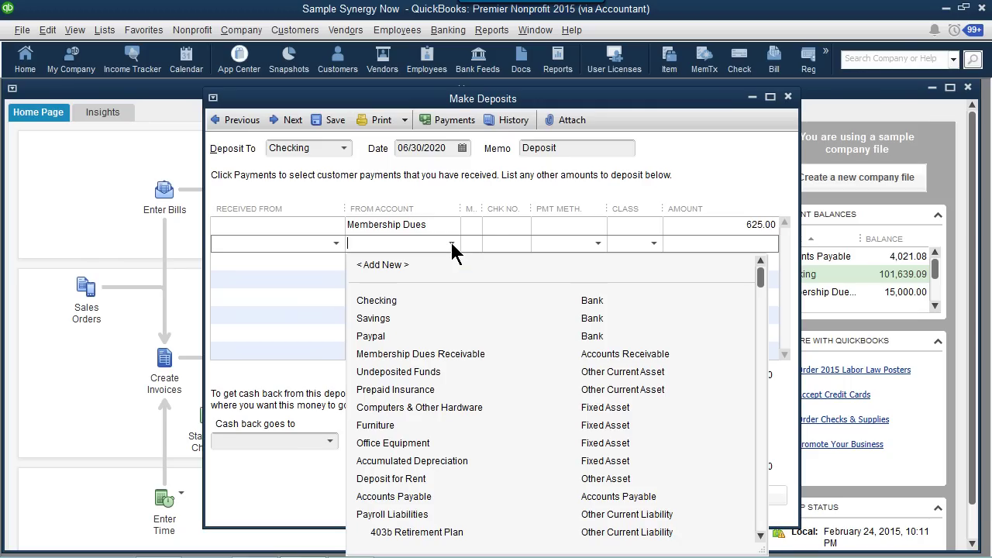
pyautogui.moveTo(760, 312); pyautogui.dragTo(758, 374)
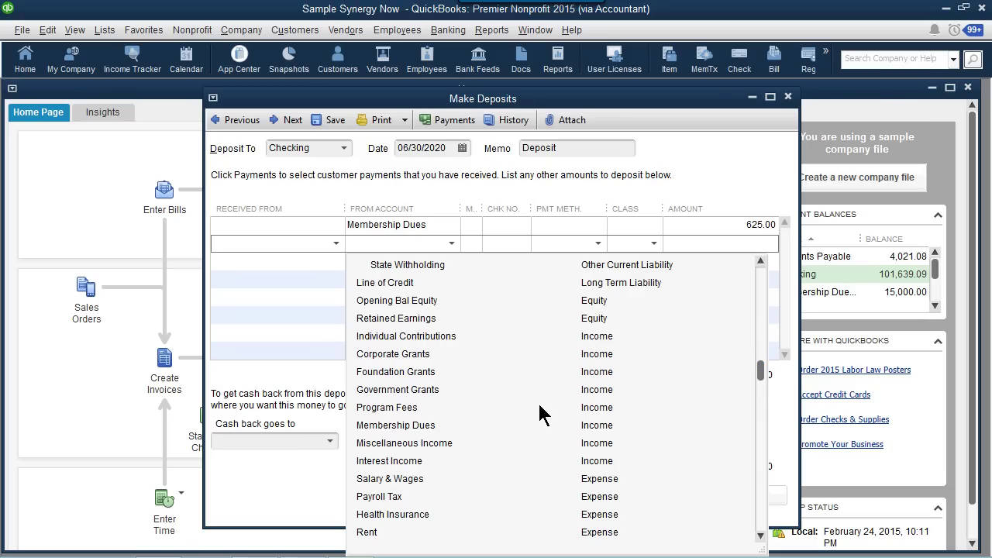
pyautogui.click(419, 354)
pyautogui.click(720, 245)
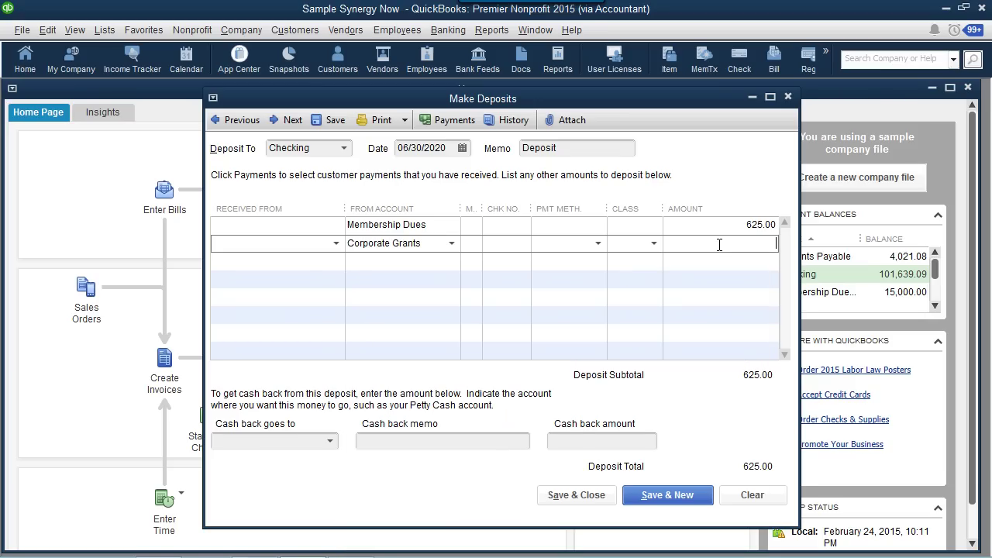
pyautogui.write('10000')
pyautogui.press('Tab')
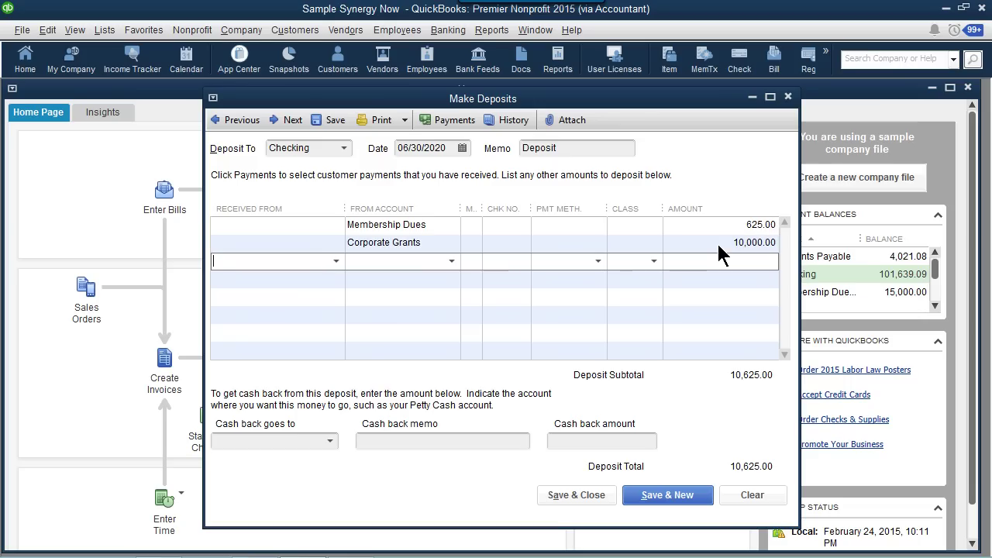
# Add a third deposit line from the Individual Contributions income account for 475.00
pyautogui.click(451, 262)
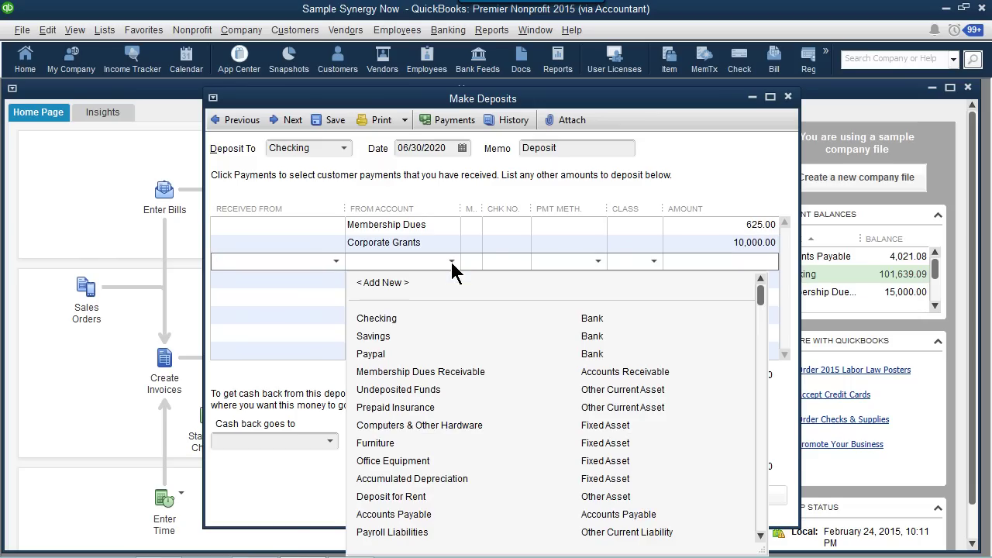
pyautogui.scroll(-4, 615, 377)
pyautogui.scroll(-1, 616, 378)
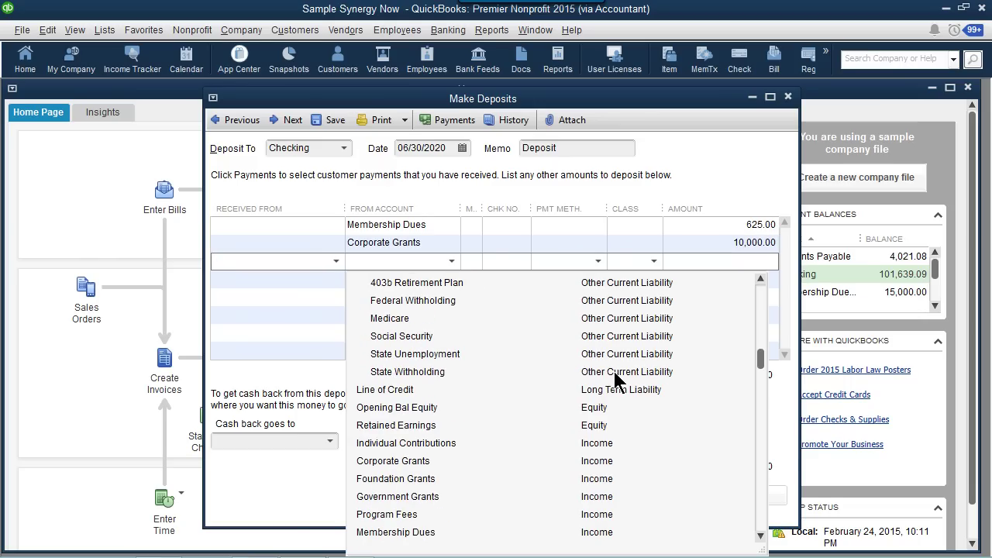
pyautogui.click(445, 441)
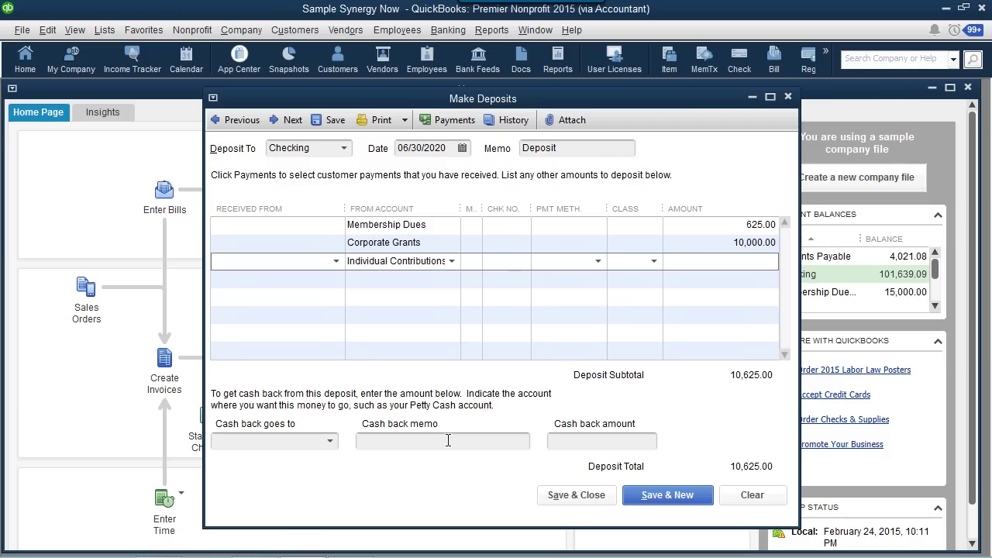
pyautogui.click(681, 265)
pyautogui.write('474')
pyautogui.press('BackSpace')
pyautogui.write('5')
pyautogui.press('Tab')
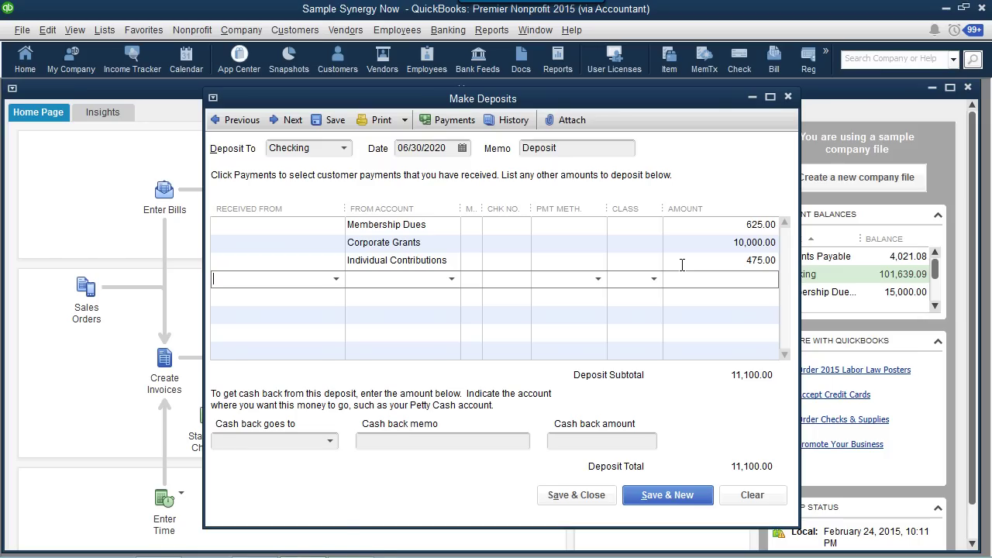
# Try adding a reference number after Deposit in the deposit's memo, and remove it again
pyautogui.click(437, 226)
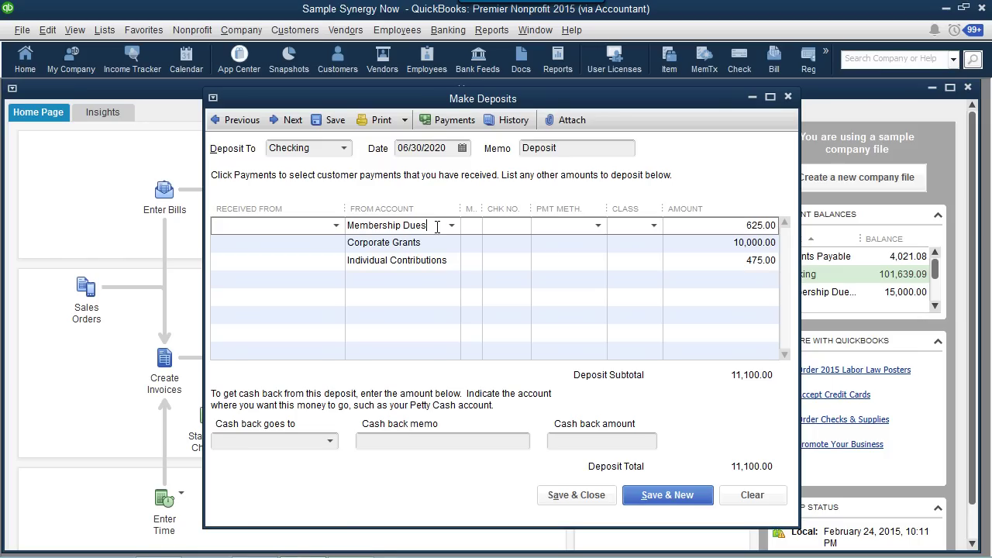
pyautogui.moveTo(437, 226); pyautogui.dragTo(348, 225)
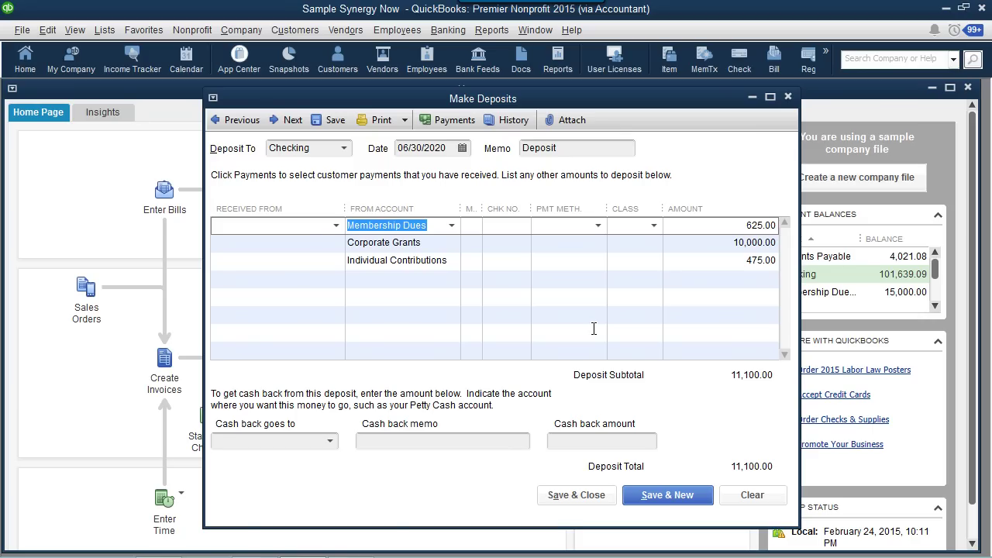
pyautogui.click(566, 150)
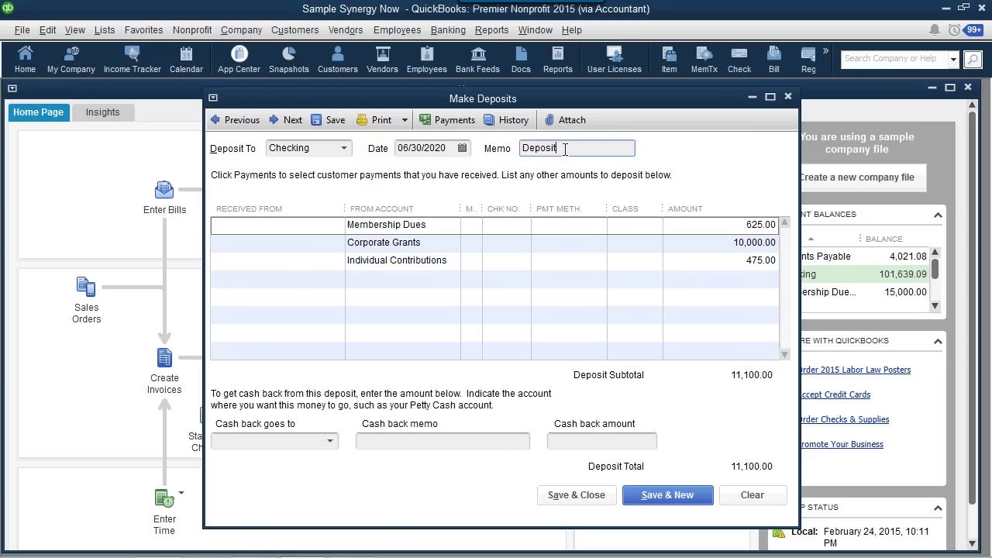
pyautogui.write('#754654')
pyautogui.press('BackSpace')
pyautogui.press('BackSpace')
pyautogui.press('BackSpace')
pyautogui.press('BackSpace')
pyautogui.press('BackSpace')
pyautogui.press('BackSpace')
pyautogui.press('BackSpace')
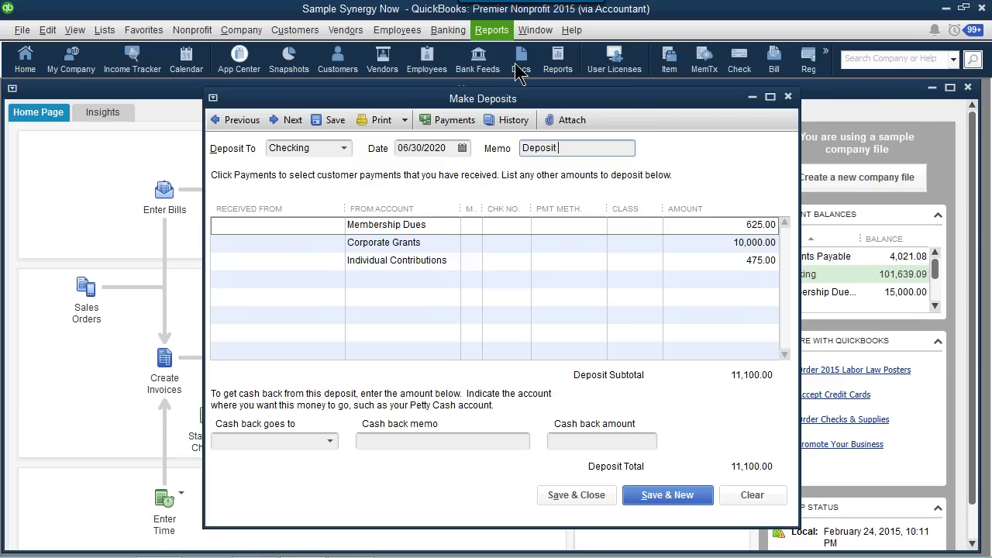
# Open the Profit & Loss by Class report and place it so the deposit lines stay in view for comparison
pyautogui.click(494, 31)
pyautogui.moveTo(529, 151)
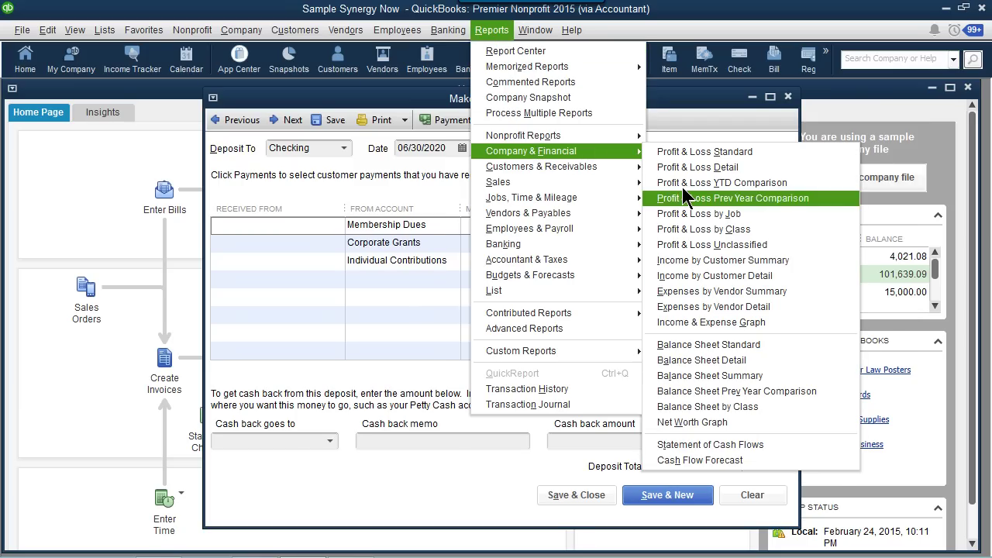
pyautogui.click(689, 229)
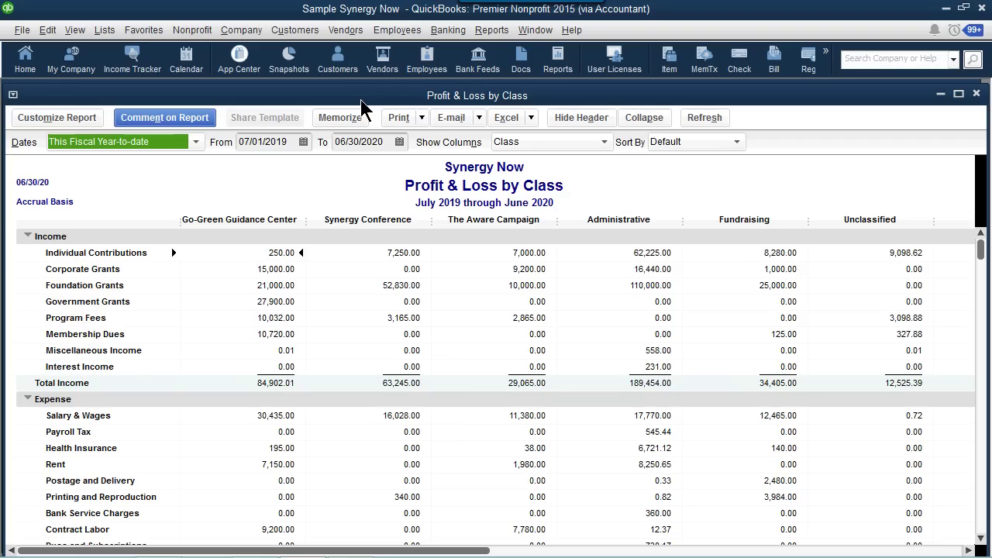
pyautogui.moveTo(361, 101); pyautogui.dragTo(372, 297)
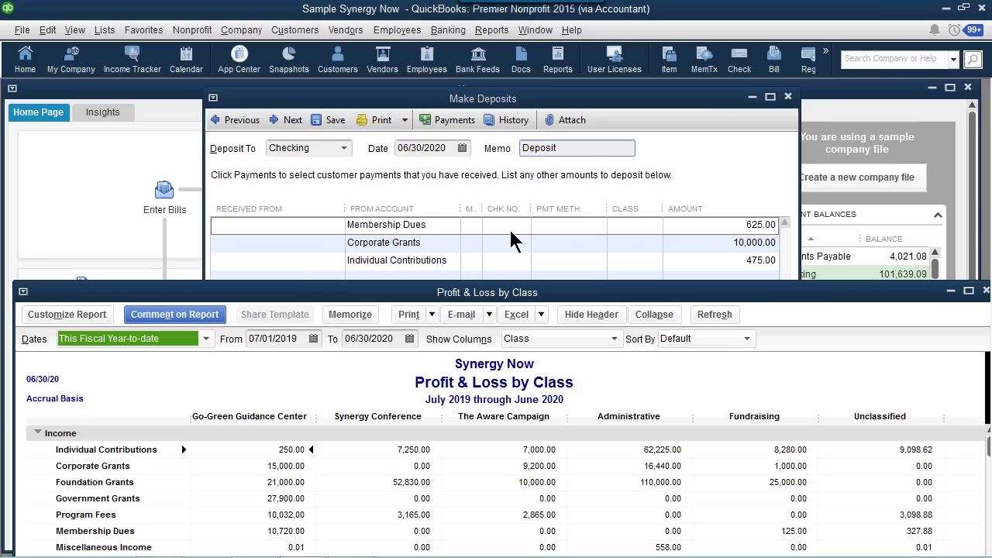
# Assign the Go-Green Guidance Center class to the Membership Dues line and Synergy Conference to the Corporate Grants line
pyautogui.click(653, 231)
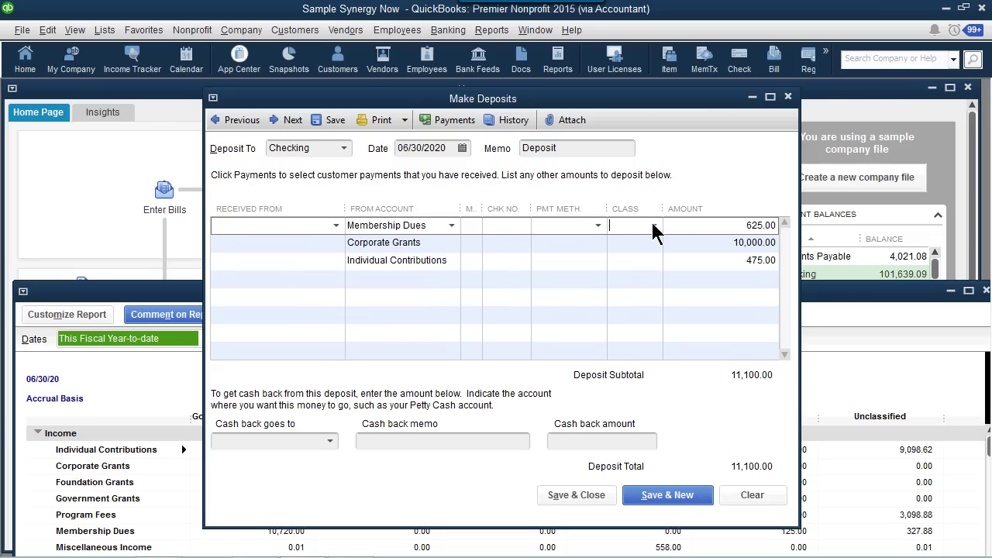
pyautogui.click(654, 226)
pyautogui.click(654, 283)
pyautogui.click(651, 245)
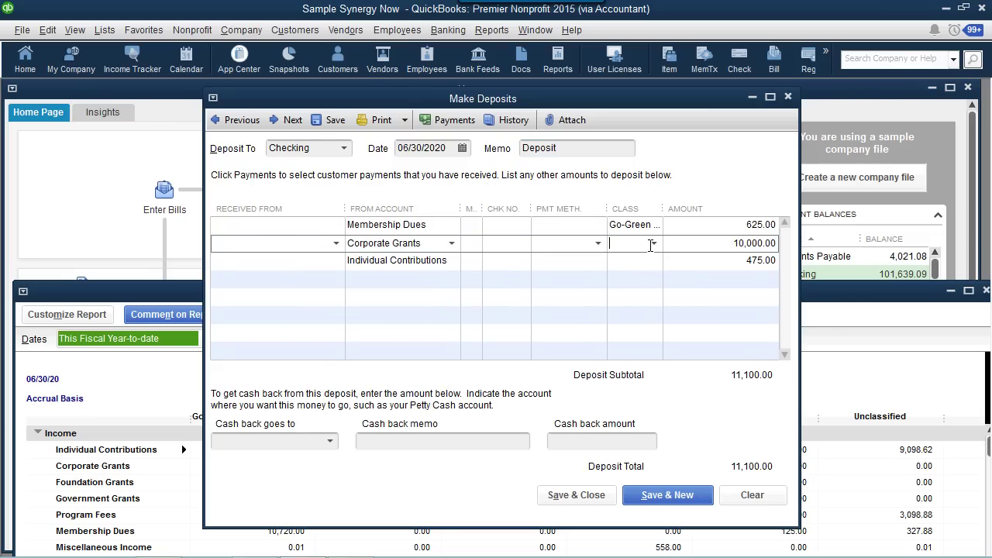
pyautogui.click(653, 244)
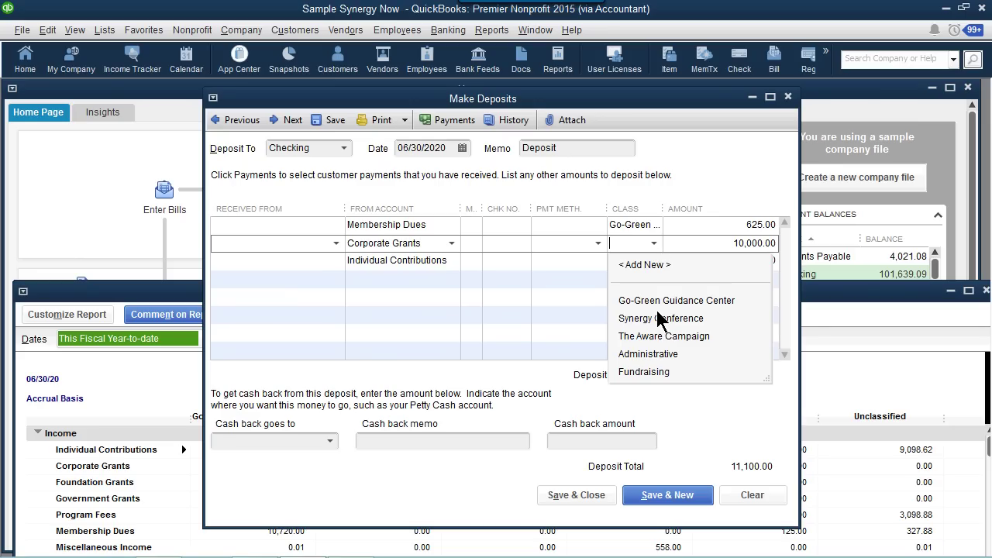
pyautogui.click(659, 319)
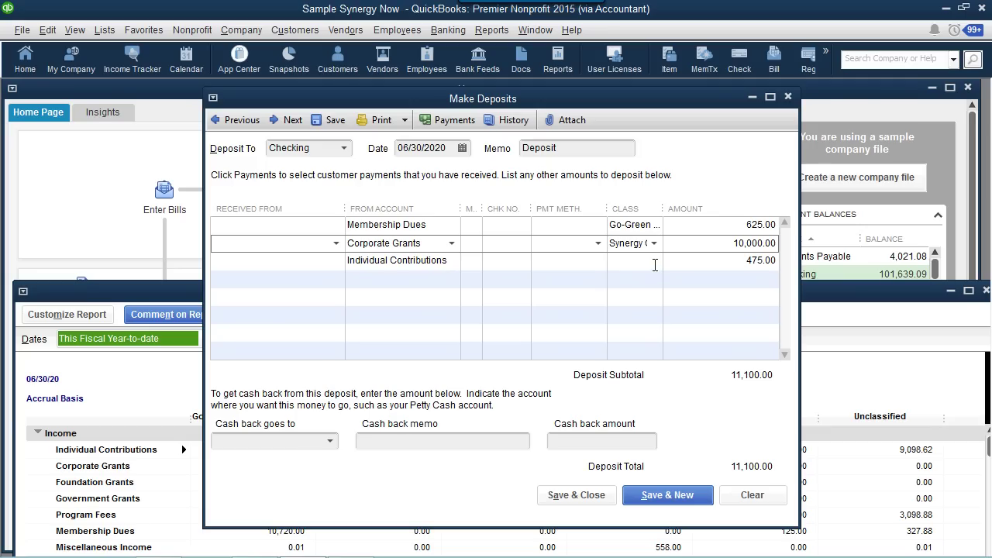
# Check the class columns in the Profit & Loss by Class report and assign the Fundraising class to the Individual Contributions line
pyautogui.moveTo(194, 298); pyautogui.dragTo(175, 92)
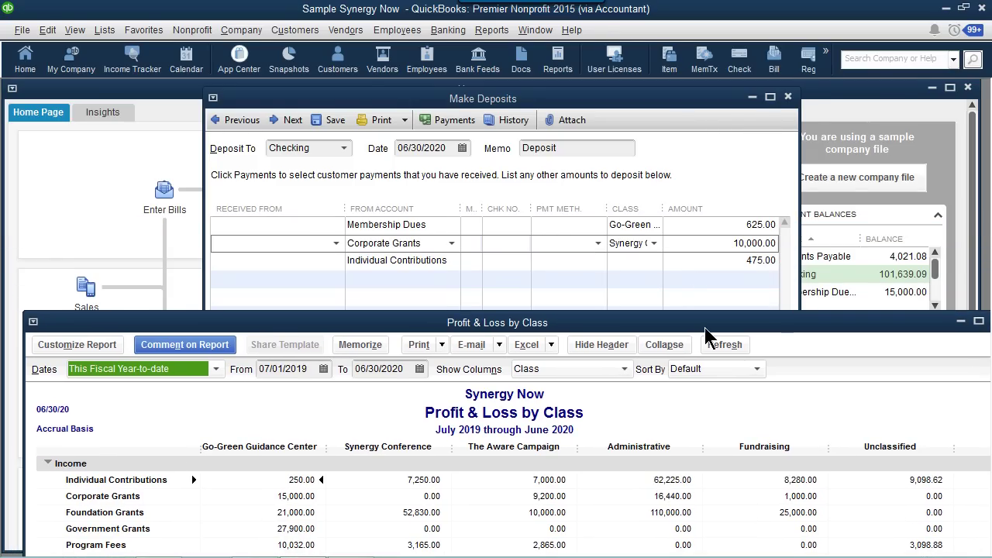
pyautogui.click(651, 261)
pyautogui.click(654, 262)
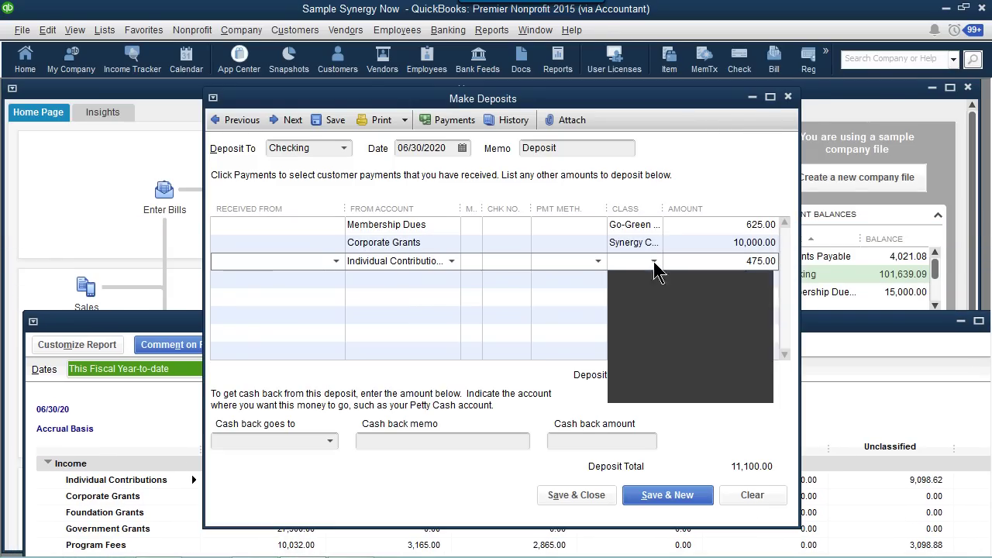
pyautogui.click(654, 390)
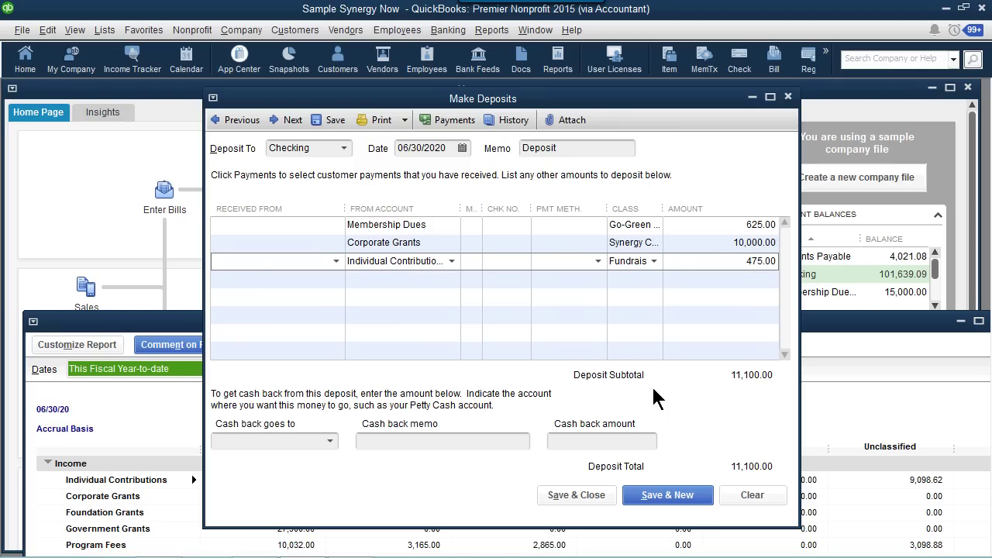
# Close the deposit without recording it, and close the Profit & Loss by Class report
pyautogui.click(787, 98)
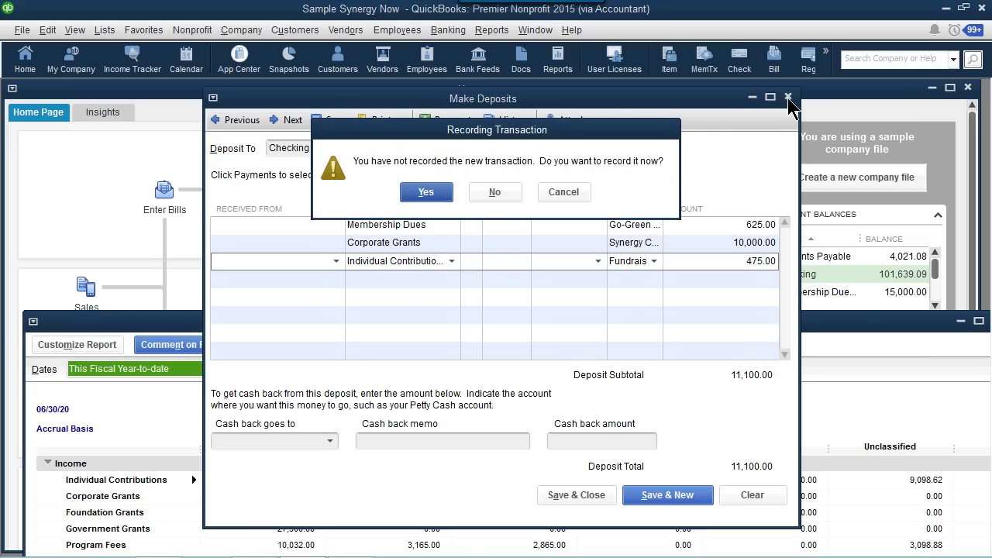
pyautogui.click(510, 194)
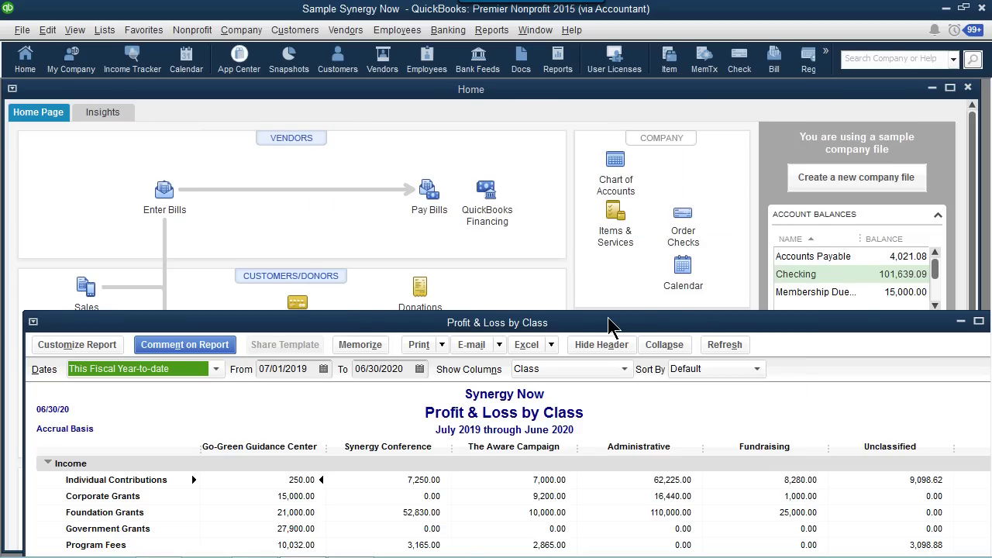
pyautogui.moveTo(609, 326); pyautogui.dragTo(561, 278)
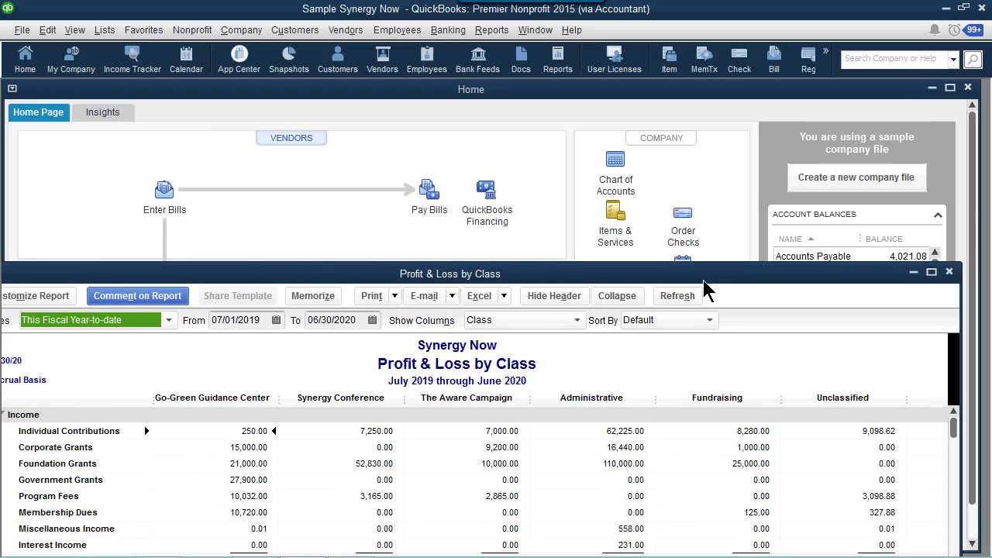
pyautogui.click(950, 273)
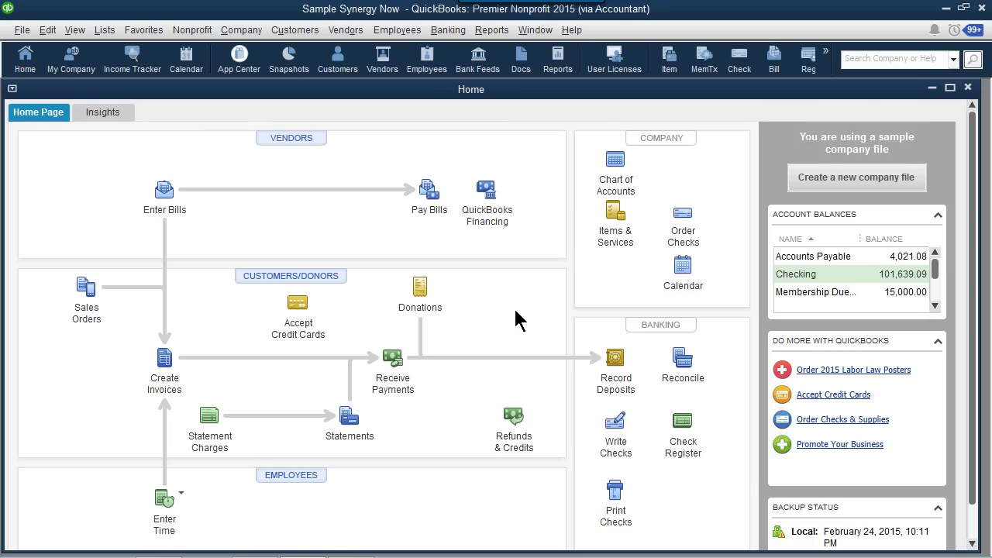
# Look at the blank deposit form and the donation sales receipt form, putting each away without entering anything
pyautogui.click(613, 358)
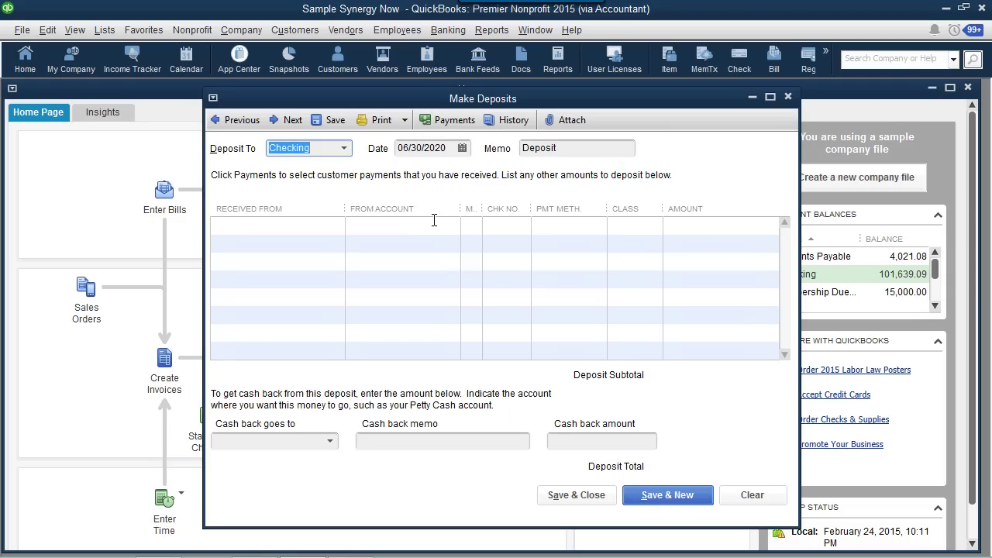
pyautogui.click(752, 97)
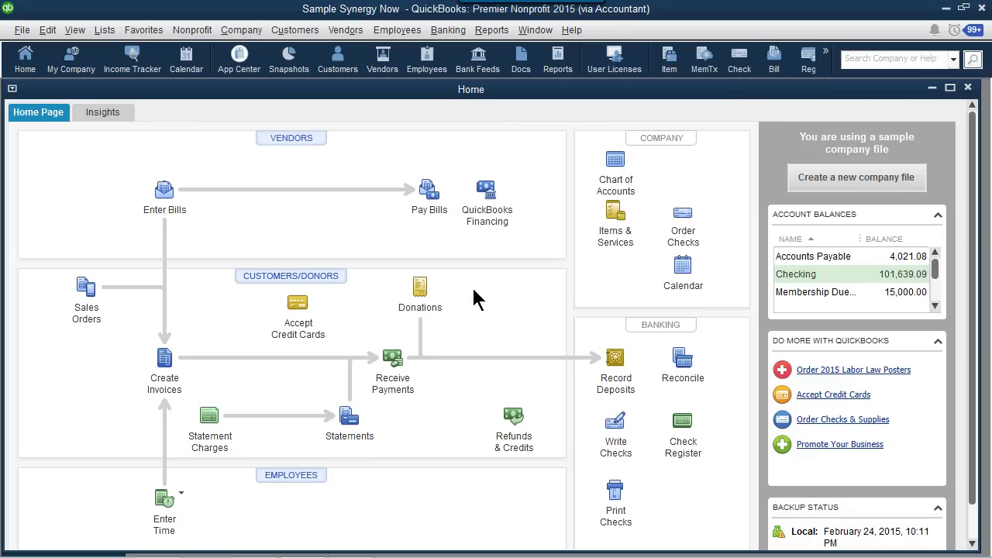
pyautogui.click(419, 286)
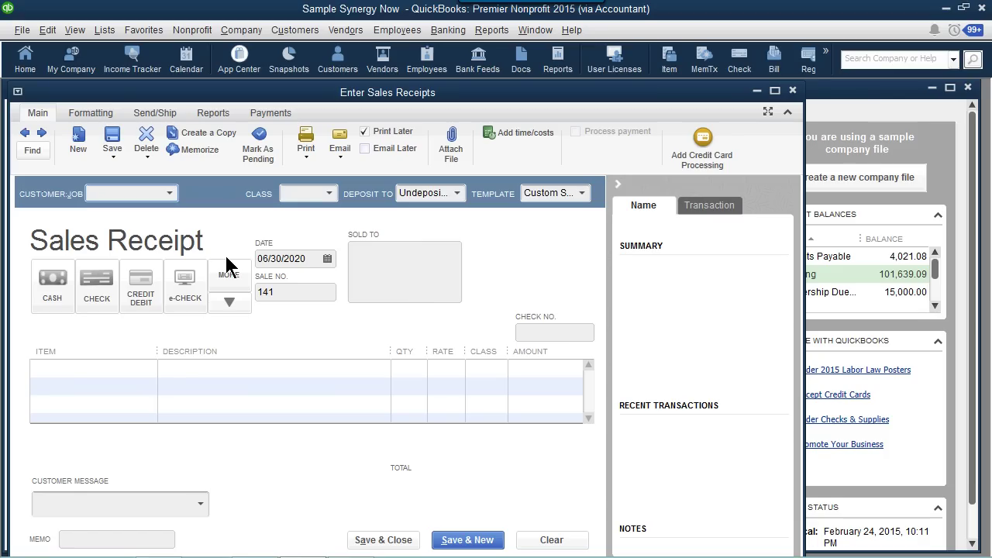
pyautogui.click(793, 93)
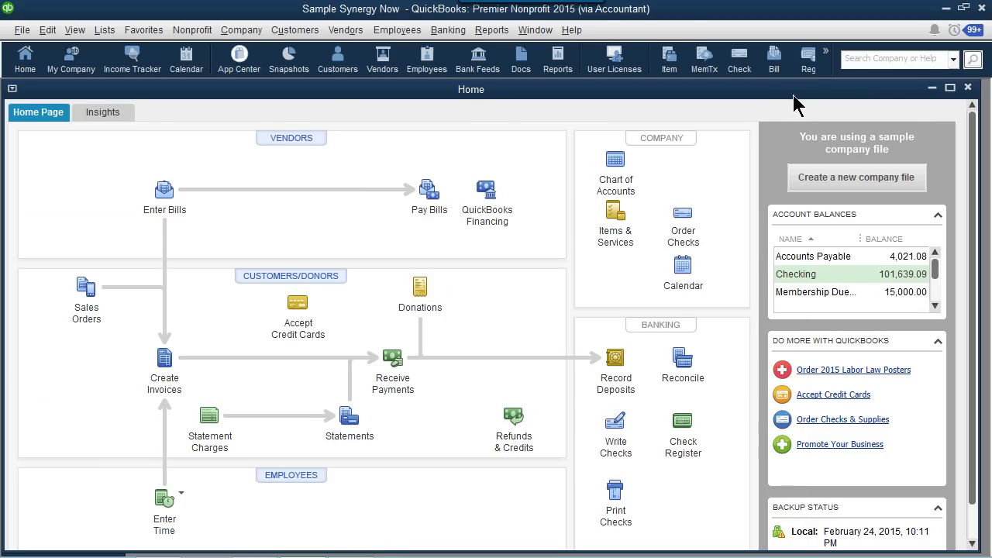
# Start a new deposit to Checking, choose the donor couple as the source, and assign the line to Individual Contributions
pyautogui.click(621, 361)
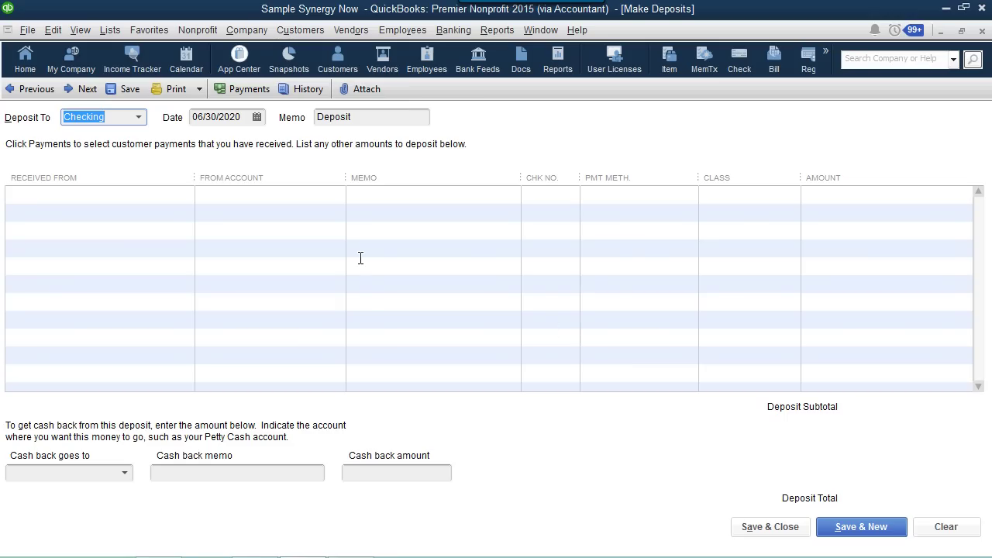
pyautogui.click(187, 200)
pyautogui.click(185, 194)
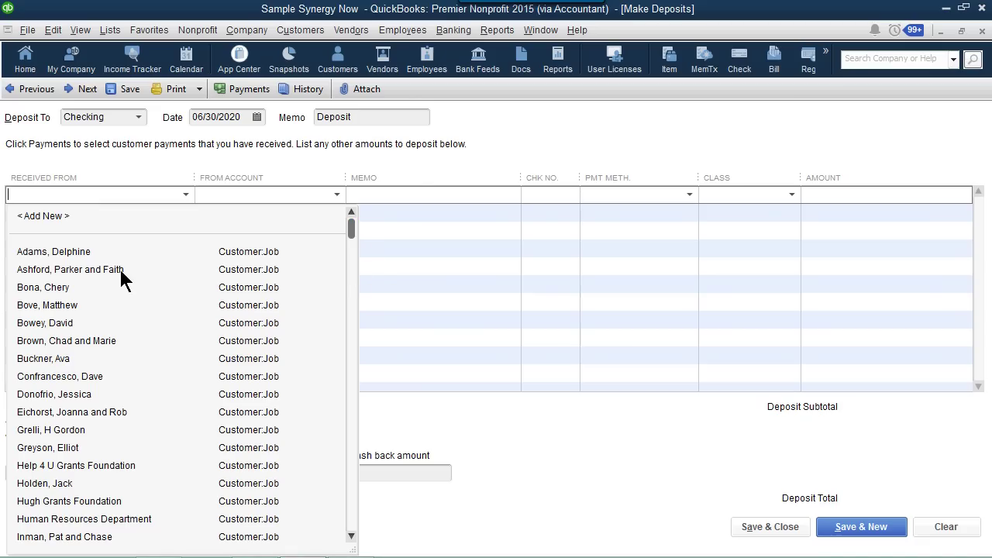
pyautogui.click(70, 269)
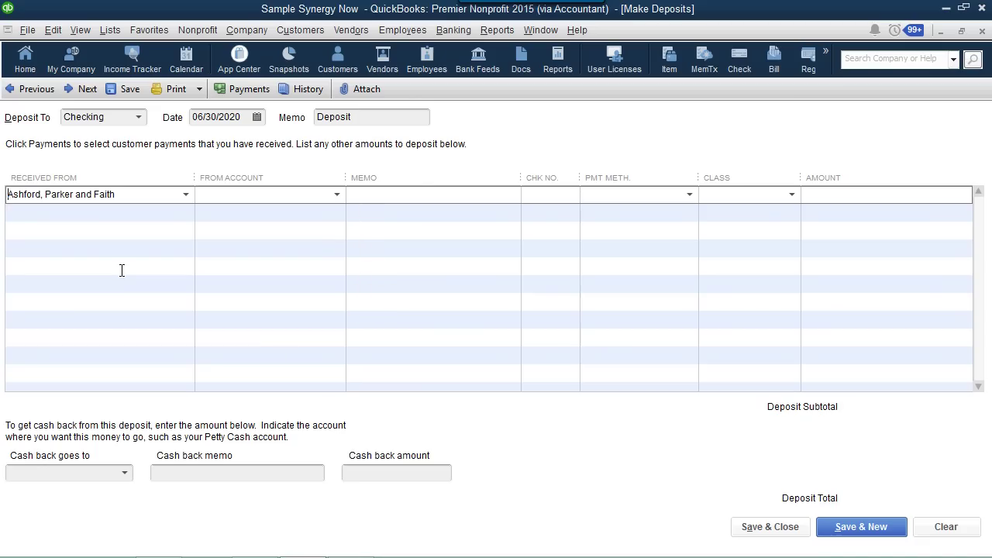
pyautogui.click(337, 194)
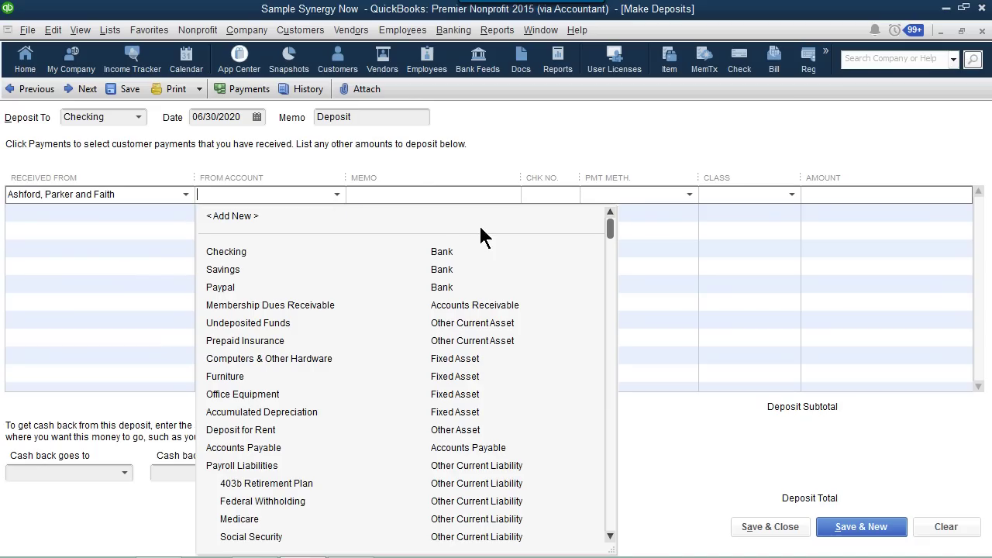
pyautogui.moveTo(611, 224); pyautogui.dragTo(613, 324)
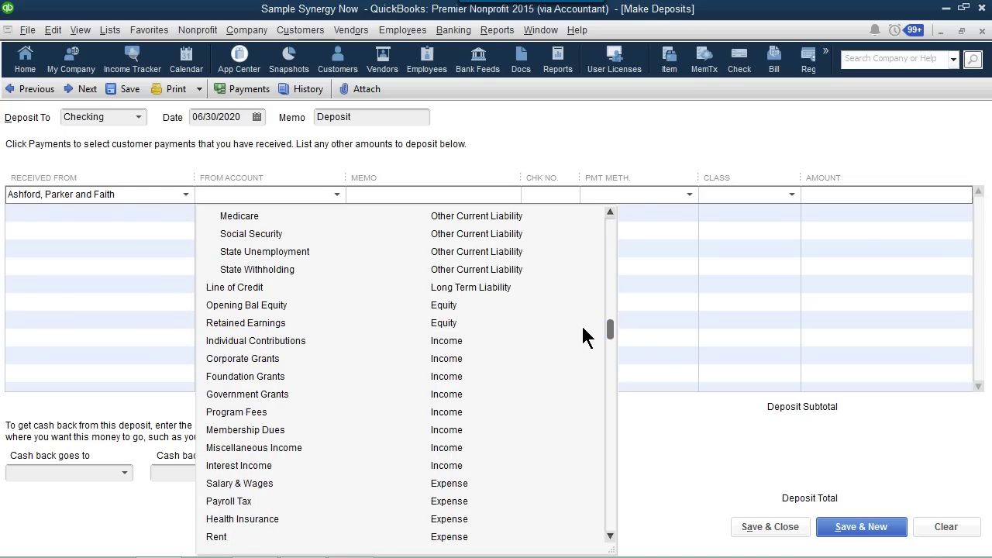
pyautogui.click(301, 344)
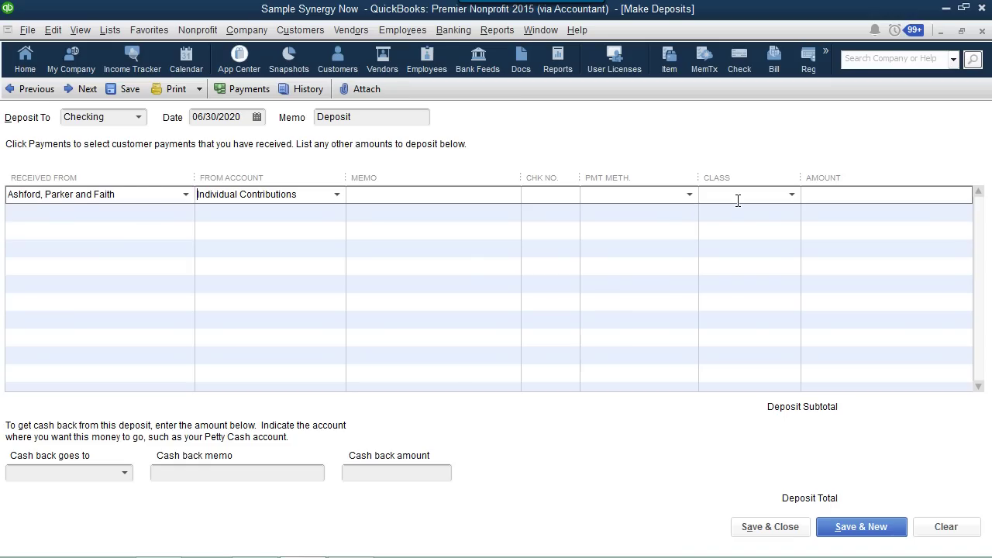
# Assign the Fundraising class to the Individual Contributions line and enter an amount of 1,000,000.00
pyautogui.click(792, 194)
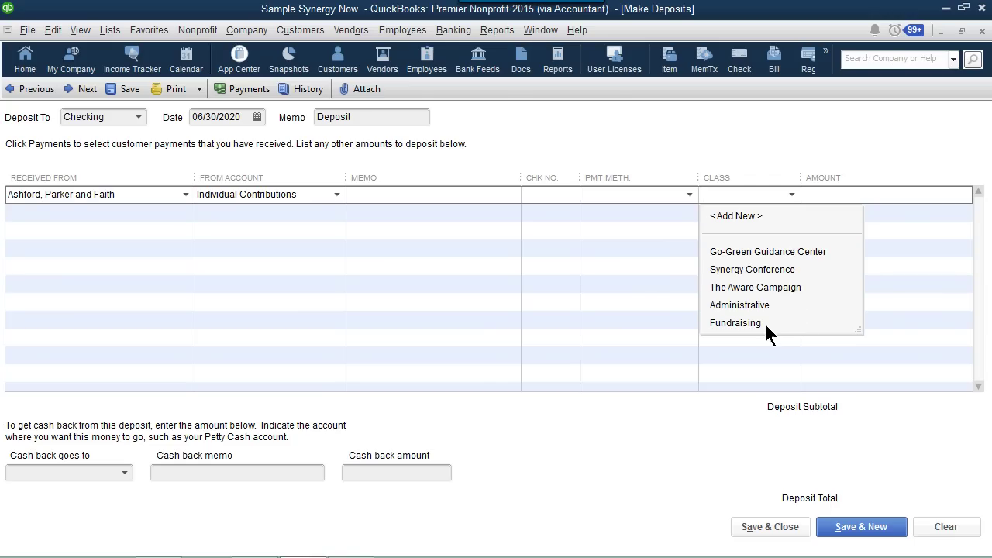
pyautogui.click(736, 324)
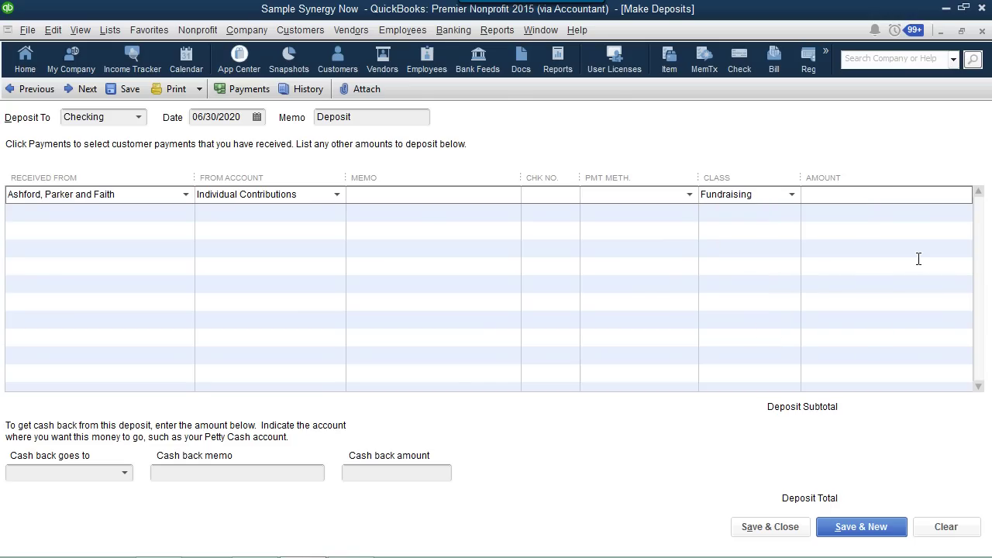
pyautogui.click(955, 194)
pyautogui.write('1000000')
pyautogui.press('Tab')
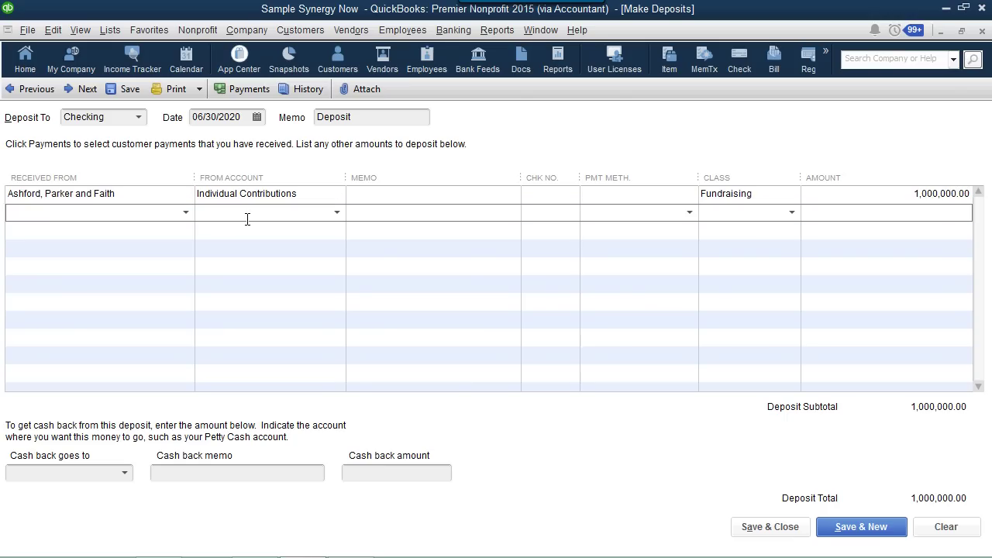
# Enter check number 65656 on the deposit line and set its payment method to Check
pyautogui.click(555, 196)
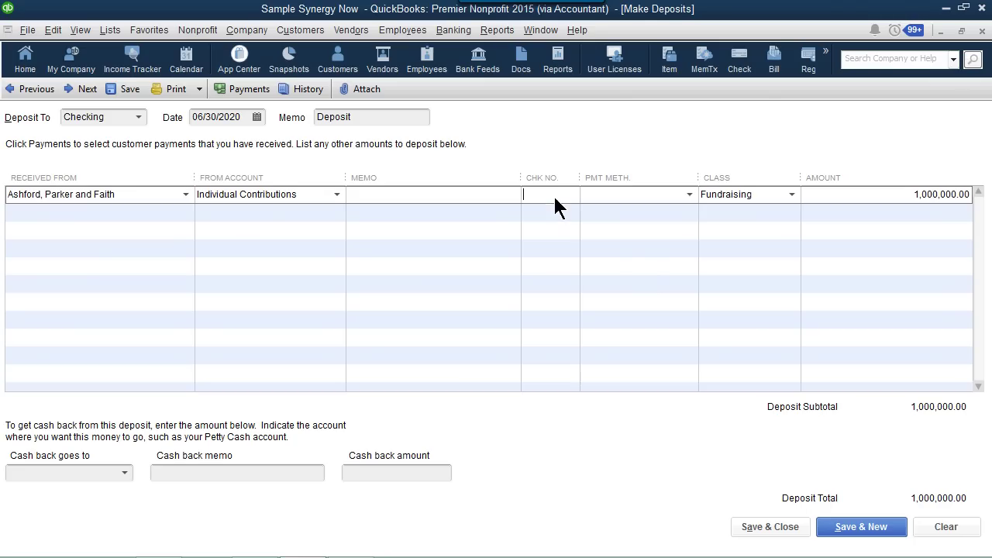
pyautogui.write('65656')
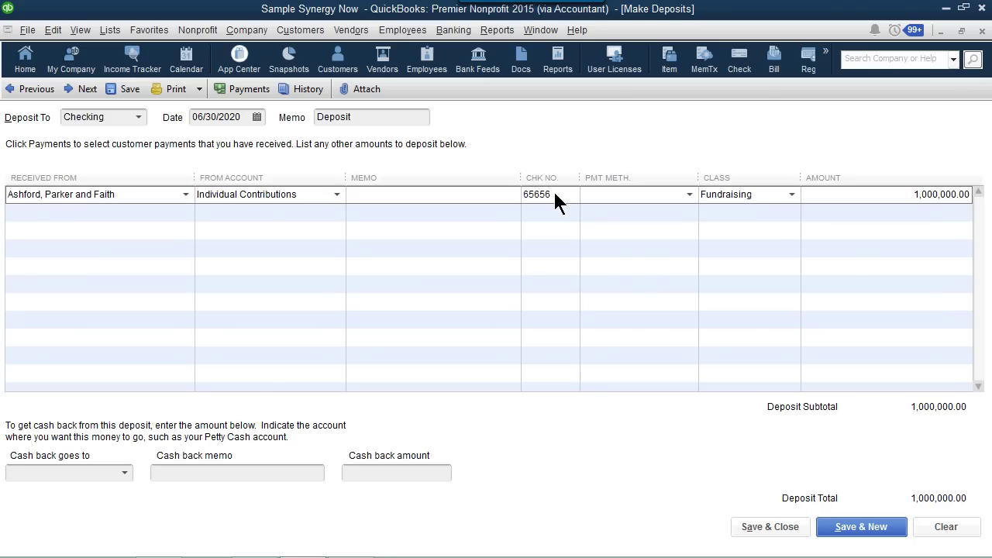
pyautogui.click(689, 194)
pyautogui.click(619, 271)
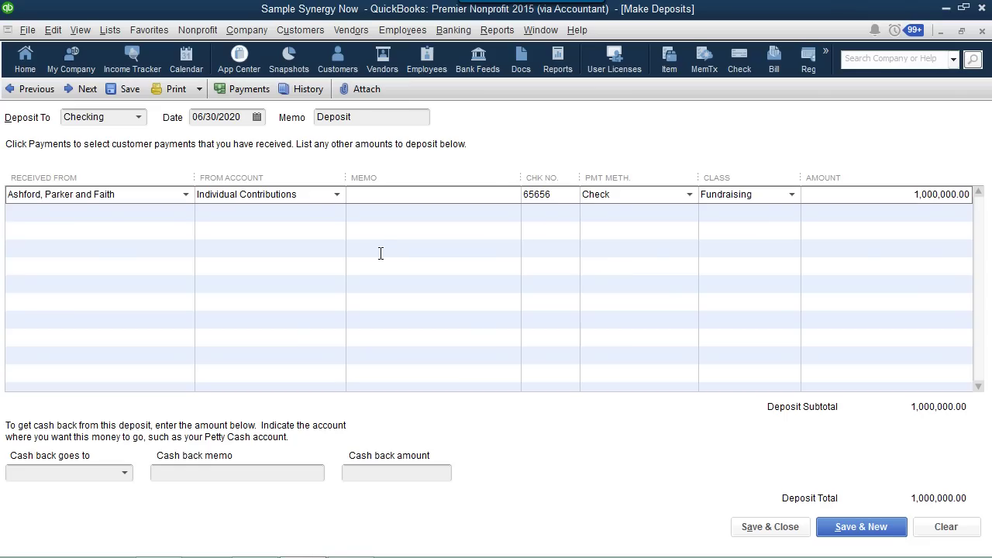
# Keep the unsaved deposit open in a smaller window and open the Sales by Customer Summary report for All dates
pyautogui.click(962, 30)
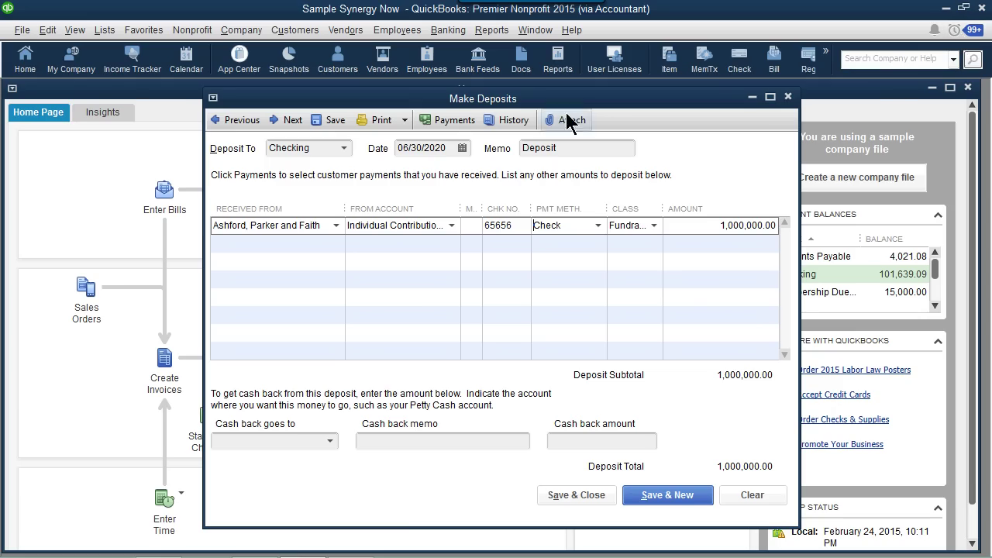
pyautogui.moveTo(553, 99); pyautogui.dragTo(504, 151)
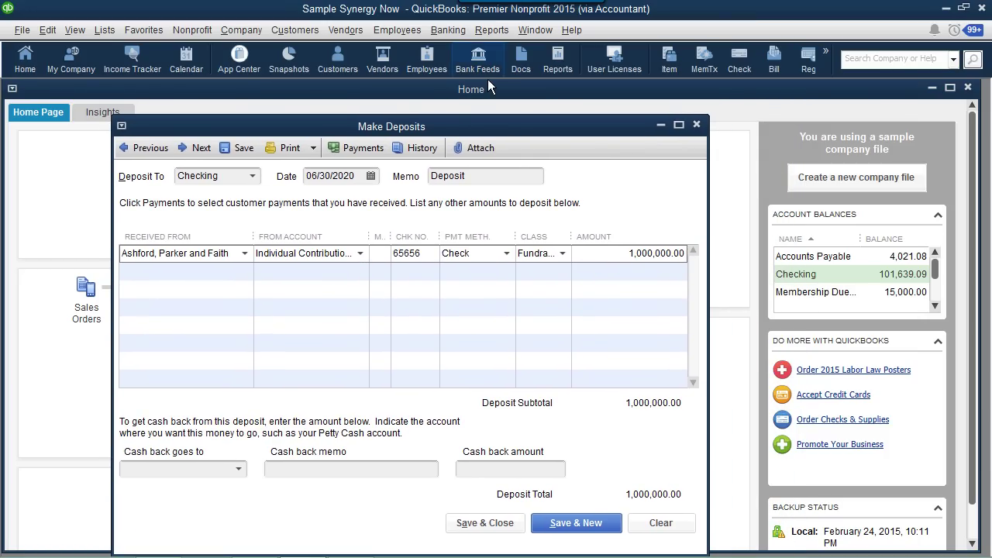
pyautogui.click(488, 30)
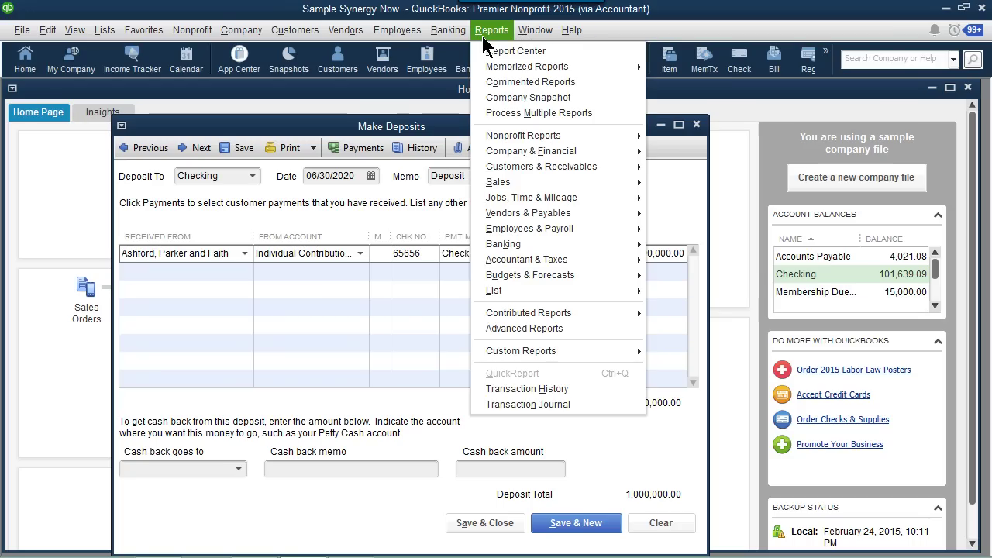
pyautogui.moveTo(505, 184)
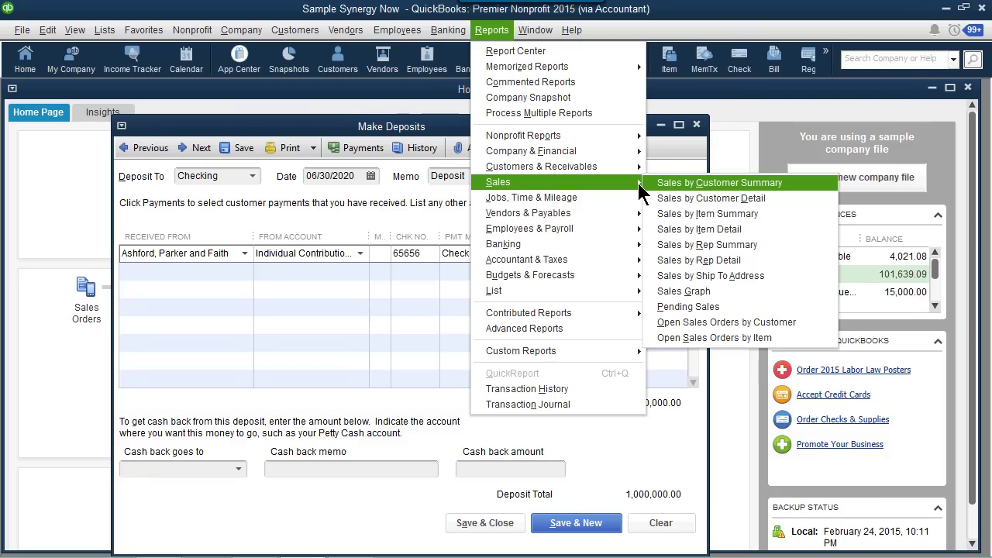
pyautogui.click(665, 184)
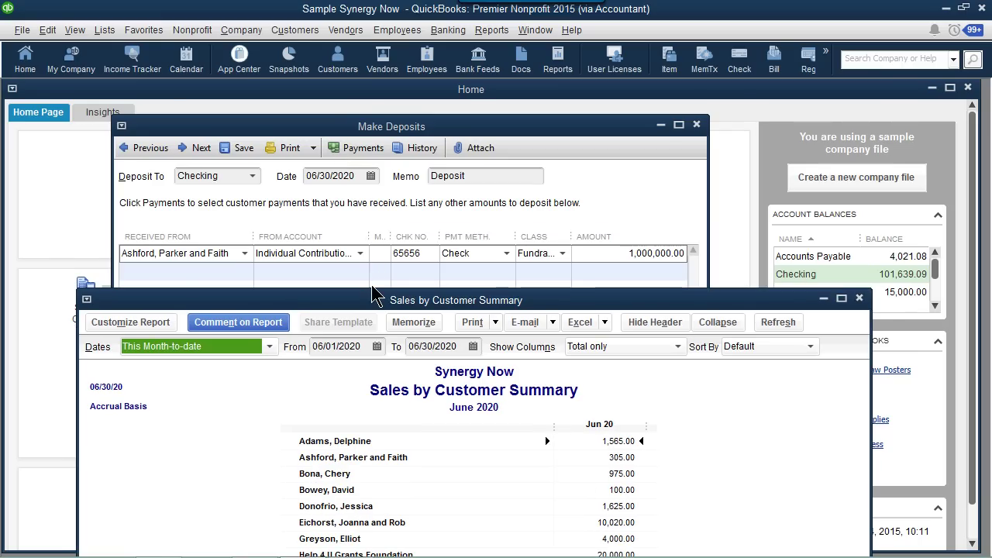
pyautogui.moveTo(372, 295); pyautogui.dragTo(366, 101)
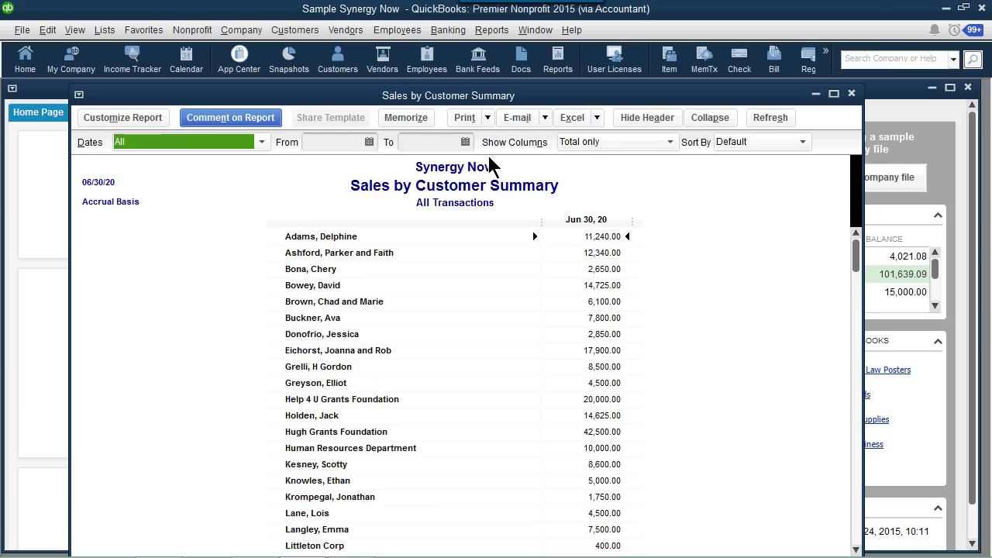
# Break the Sales by Customer Summary report into columns by Year
pyautogui.click(670, 143)
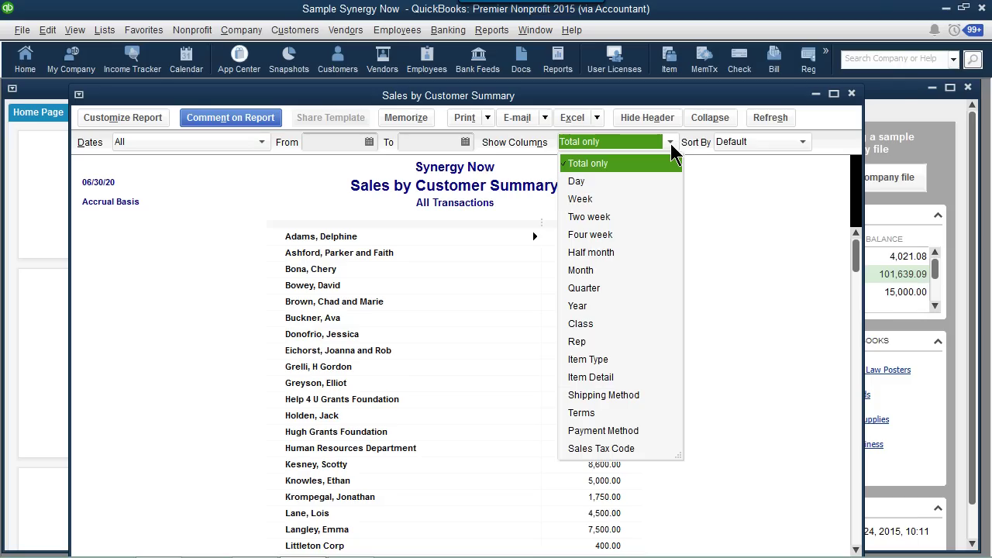
pyautogui.click(588, 307)
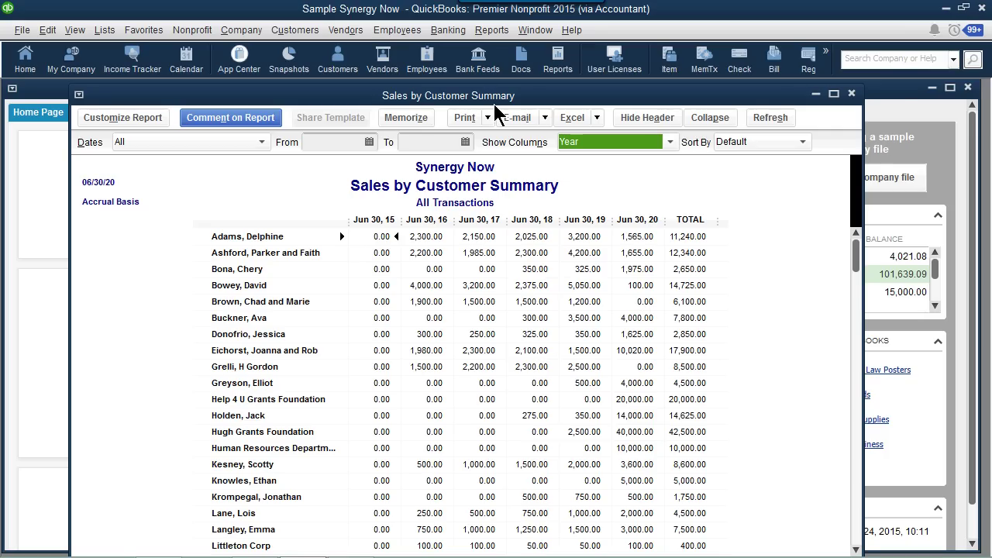
pyautogui.click(492, 29)
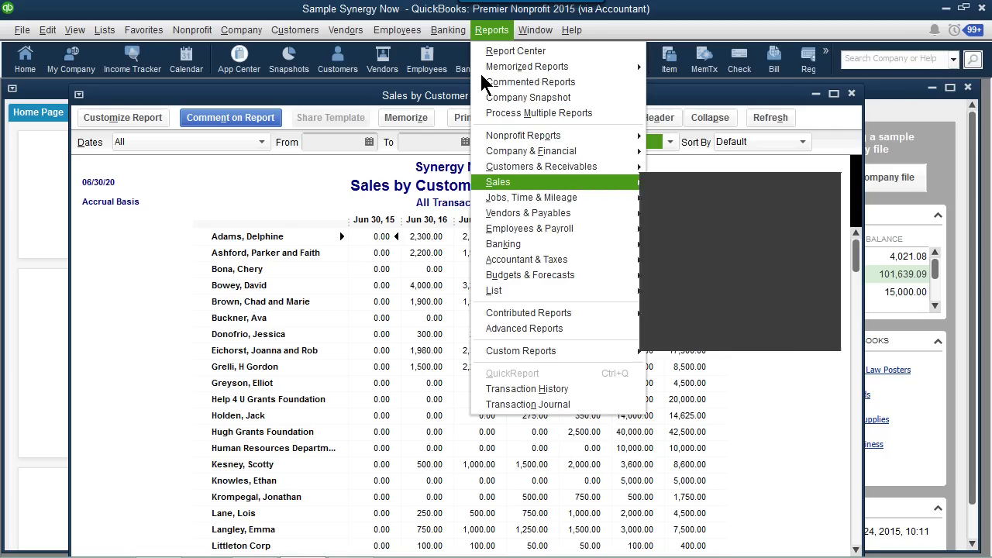
pyautogui.moveTo(502, 184)
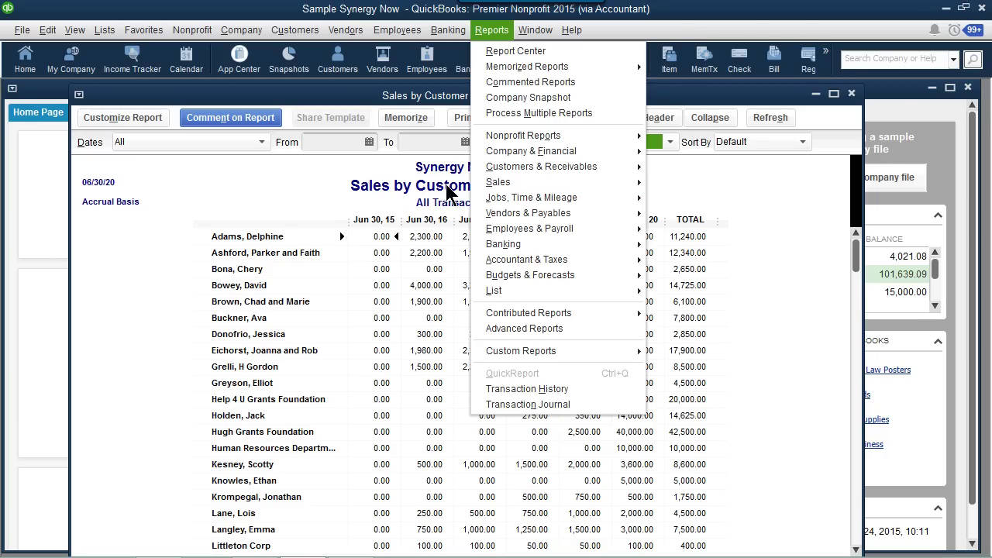
pyautogui.click(329, 208)
# Show only the total column in the Sales by Customer Summary and sort customers by Total from highest to lowest
pyautogui.click(670, 143)
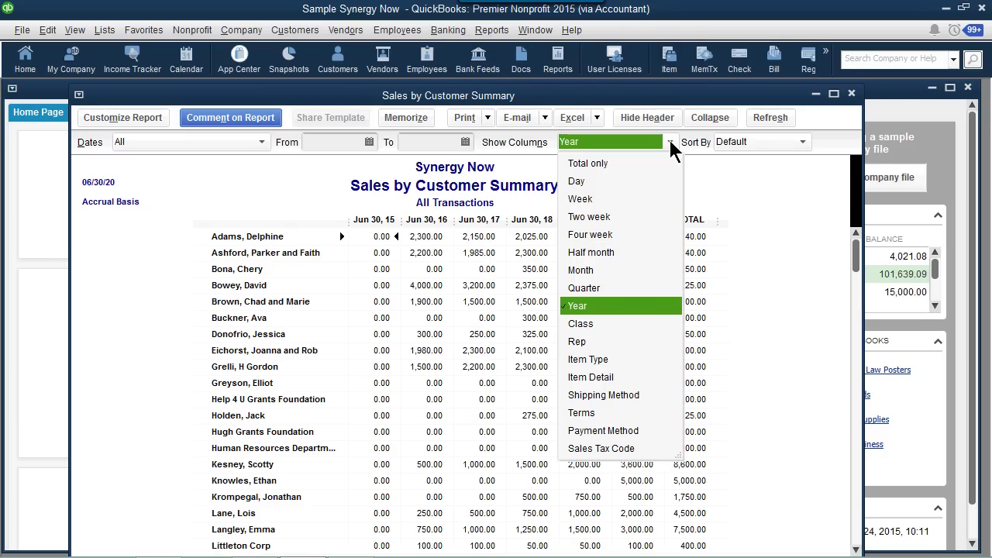
pyautogui.click(637, 161)
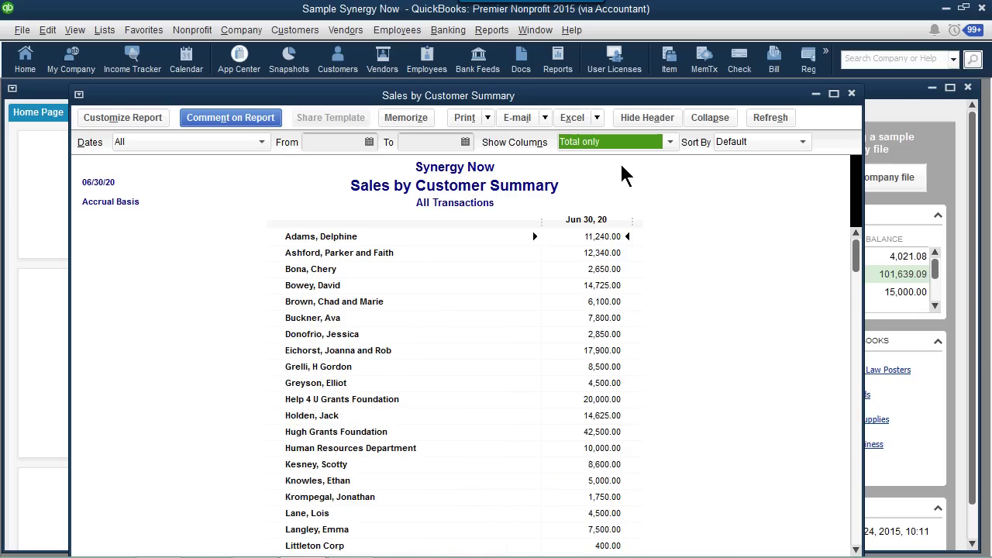
pyautogui.click(802, 142)
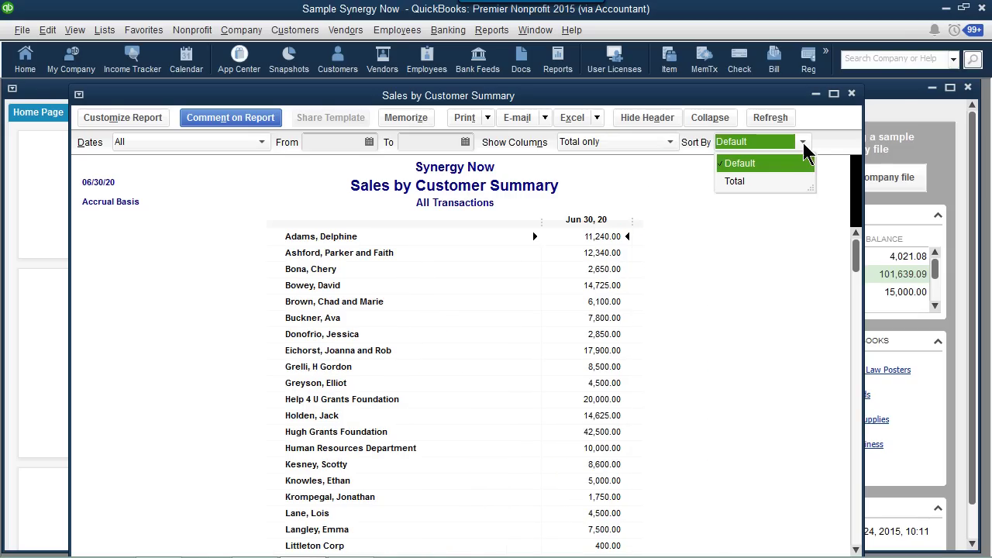
pyautogui.click(738, 181)
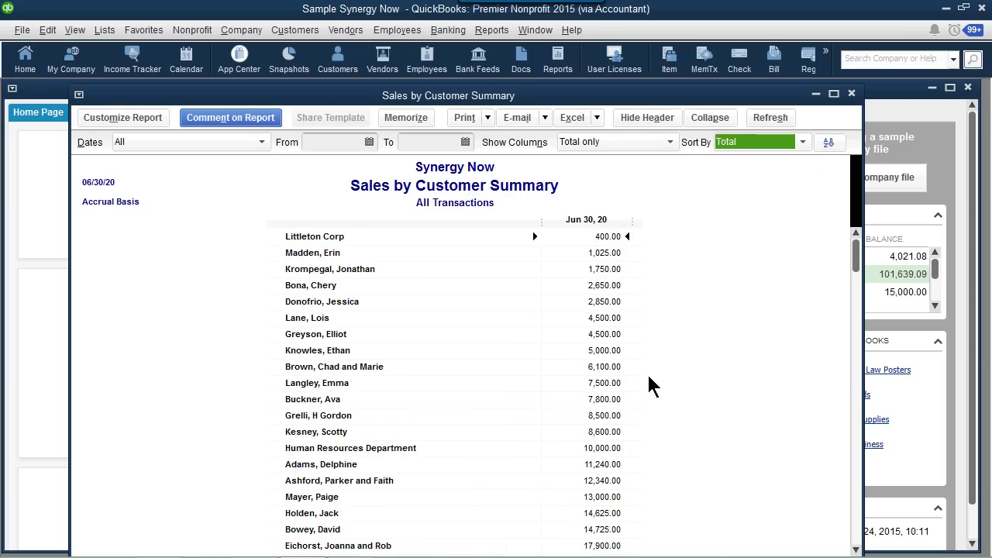
pyautogui.click(829, 142)
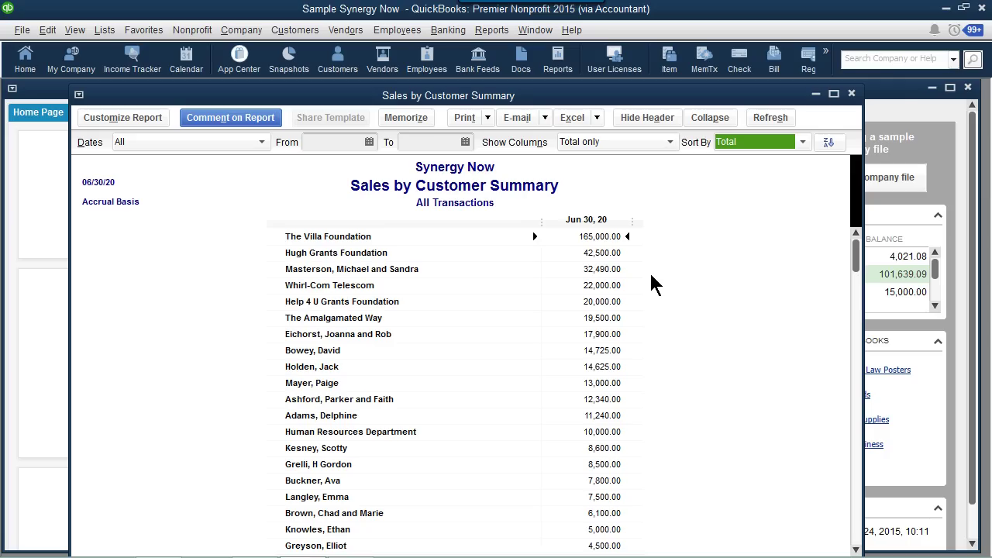
# Return to the open deposit, save and close it, and reposition the Sales by Customer Summary report
pyautogui.moveTo(359, 99); pyautogui.dragTo(380, 167)
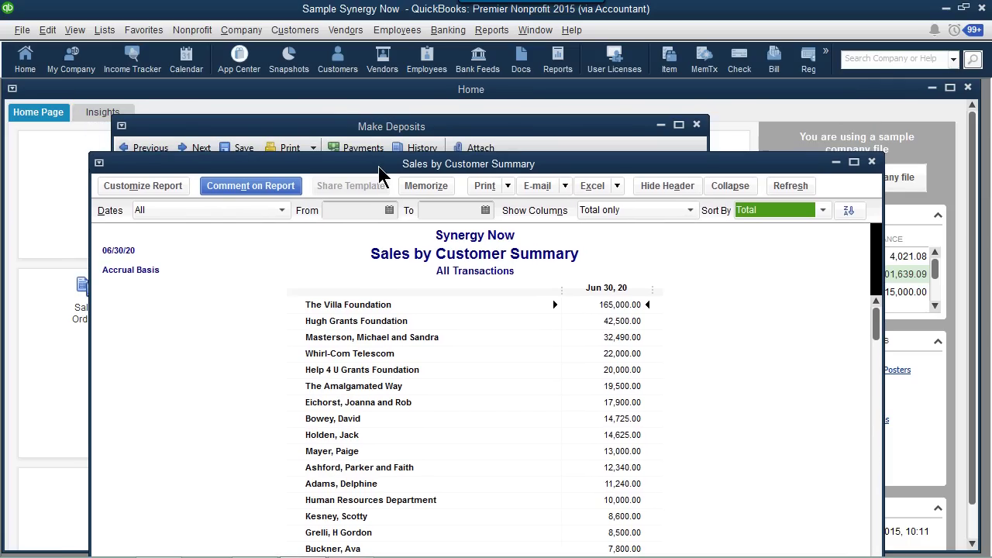
pyautogui.click(342, 132)
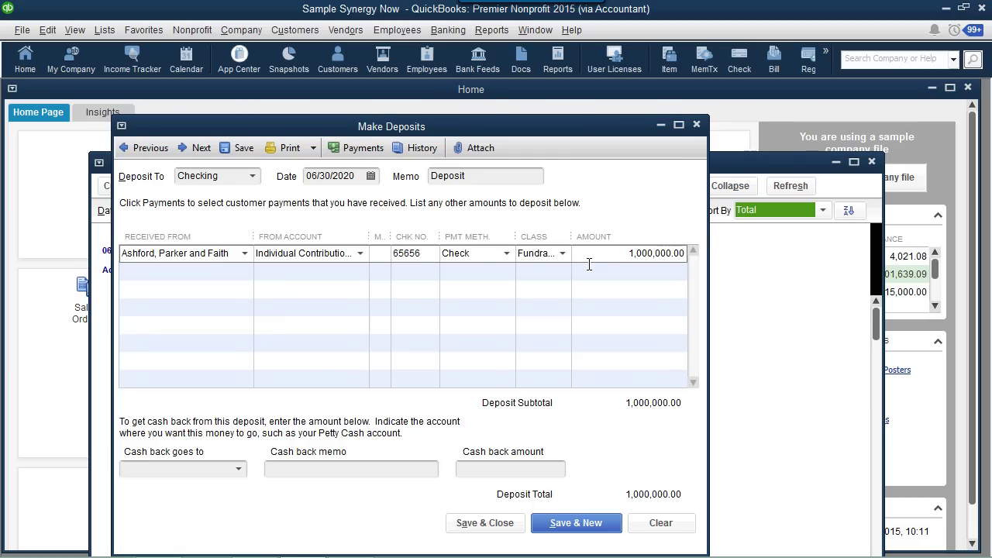
pyautogui.click(494, 516)
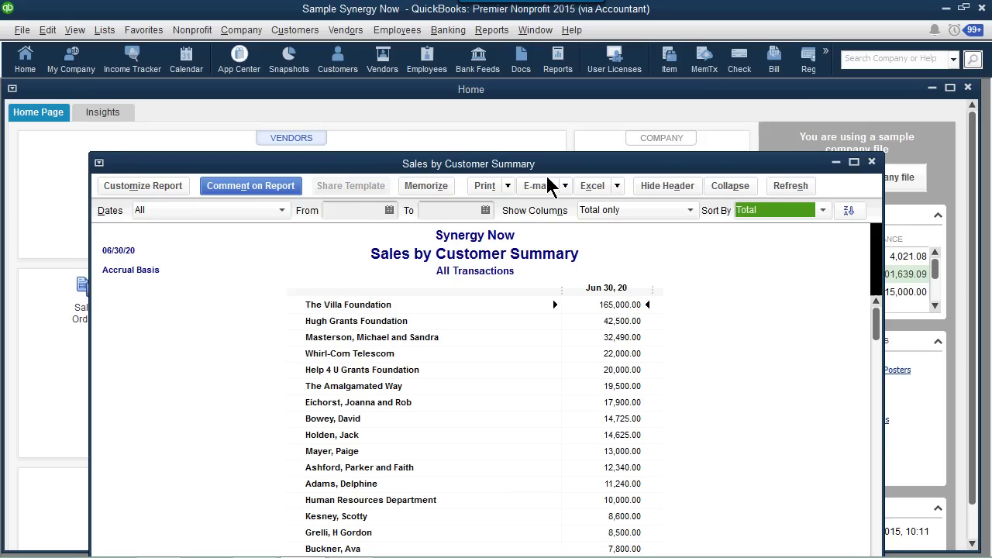
pyautogui.moveTo(549, 165); pyautogui.dragTo(498, 144)
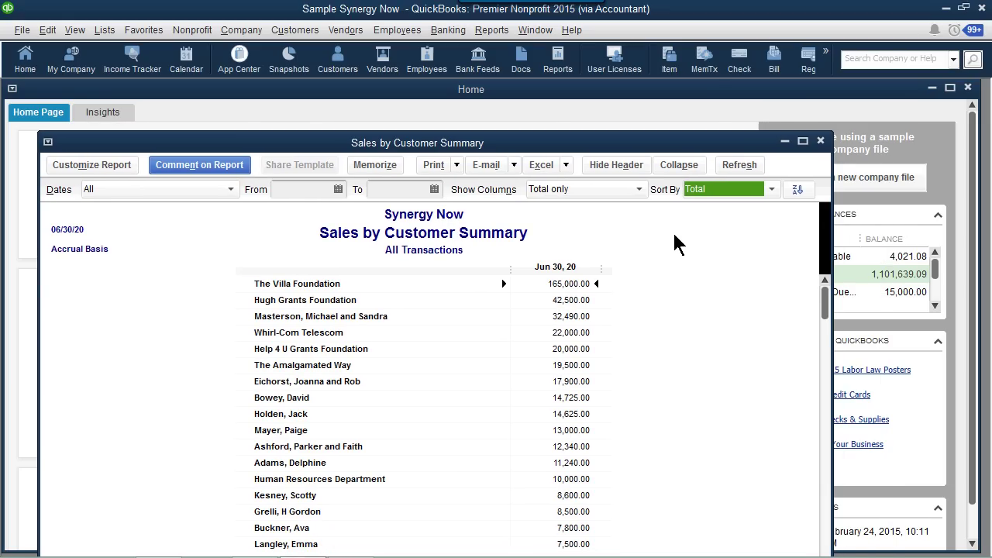
# Refresh the Sales by Customer Summary and review the customer amounts down to the report total
pyautogui.click(735, 162)
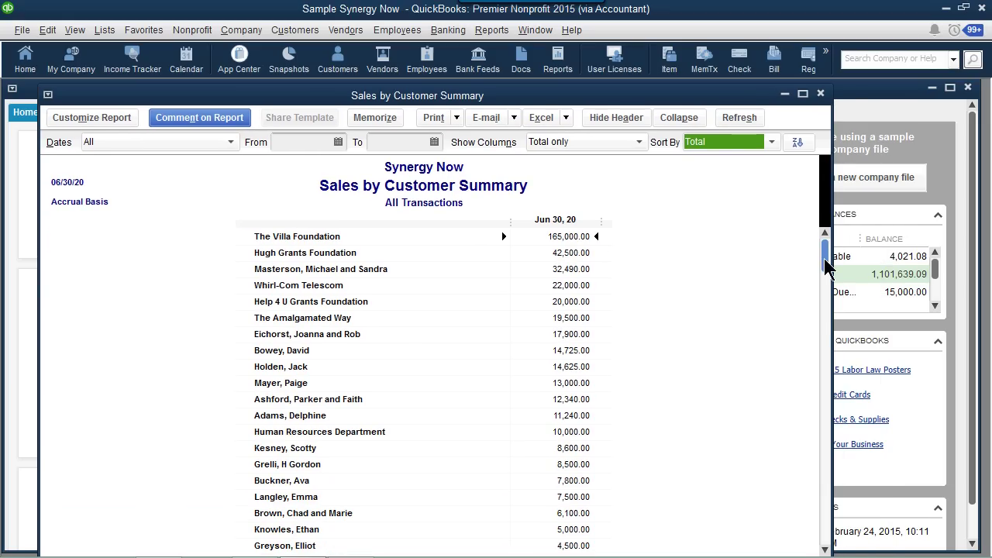
pyautogui.scroll(-3, 825, 248)
pyautogui.scroll(-1, 825, 465)
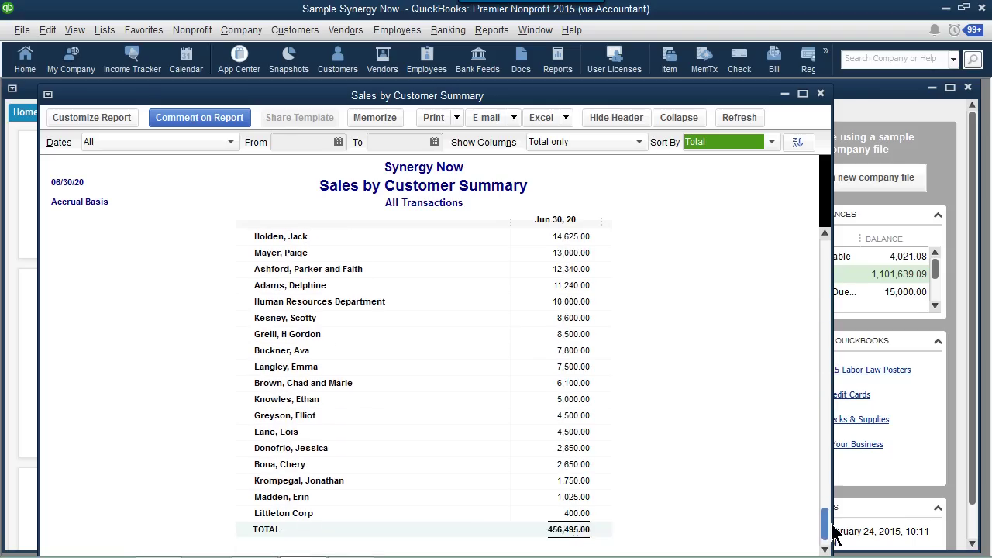
pyautogui.scroll(3, 824, 410)
pyautogui.scroll(2, 824, 401)
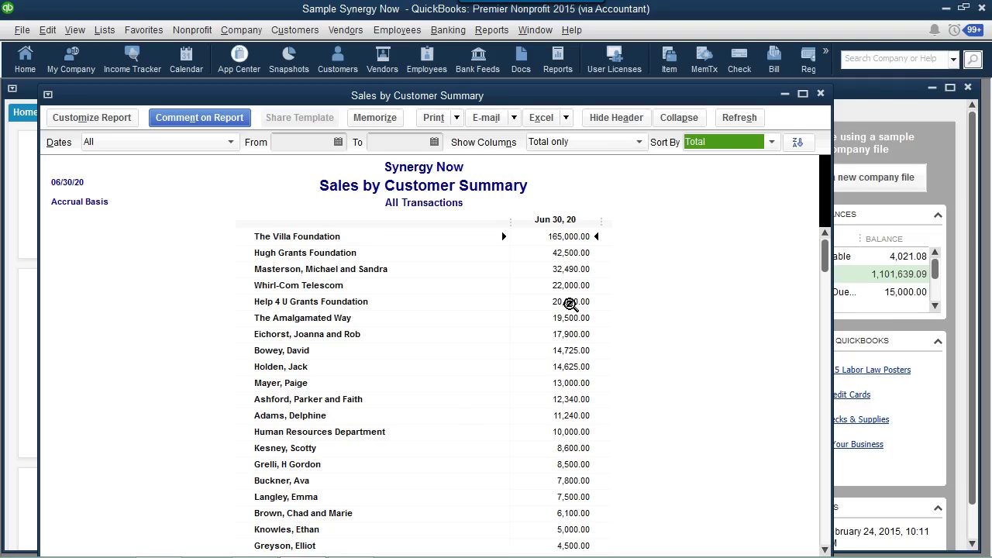
pyautogui.moveTo(583, 103); pyautogui.dragTo(523, 111)
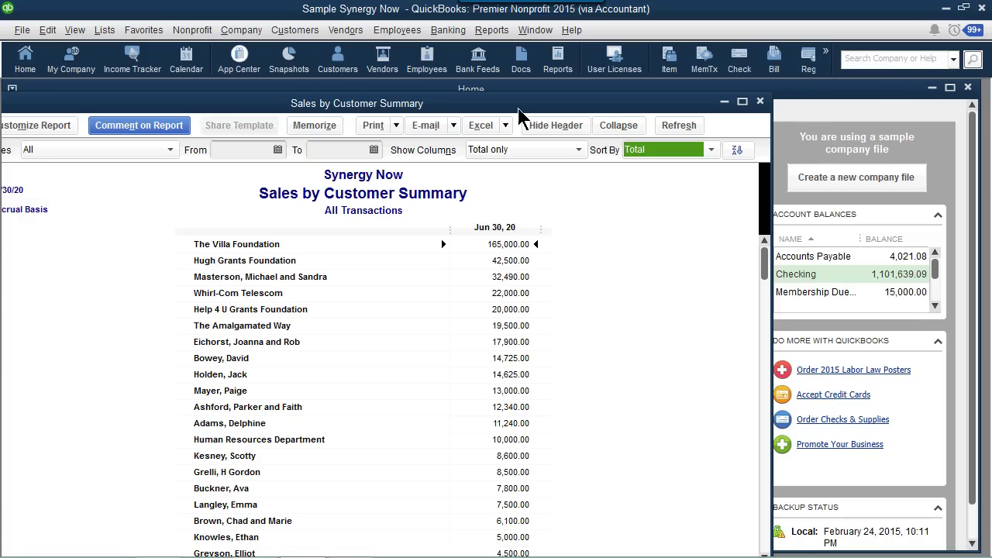
pyautogui.moveTo(519, 108); pyautogui.dragTo(562, 91)
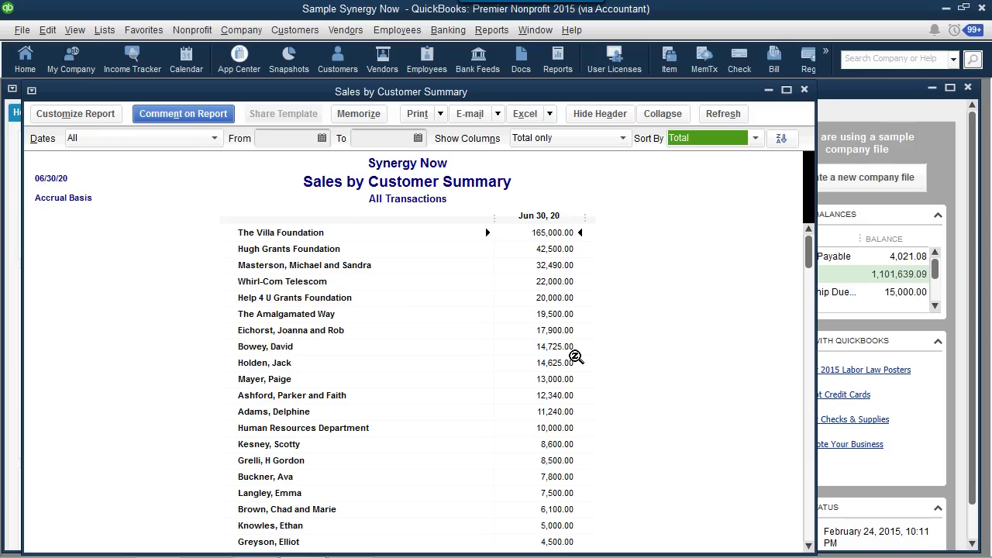
# Delete the previously saved 1,000,000.00 Individual Contributions deposit from Make Deposits and close the deposit window
pyautogui.click(445, 31)
pyautogui.click(465, 120)
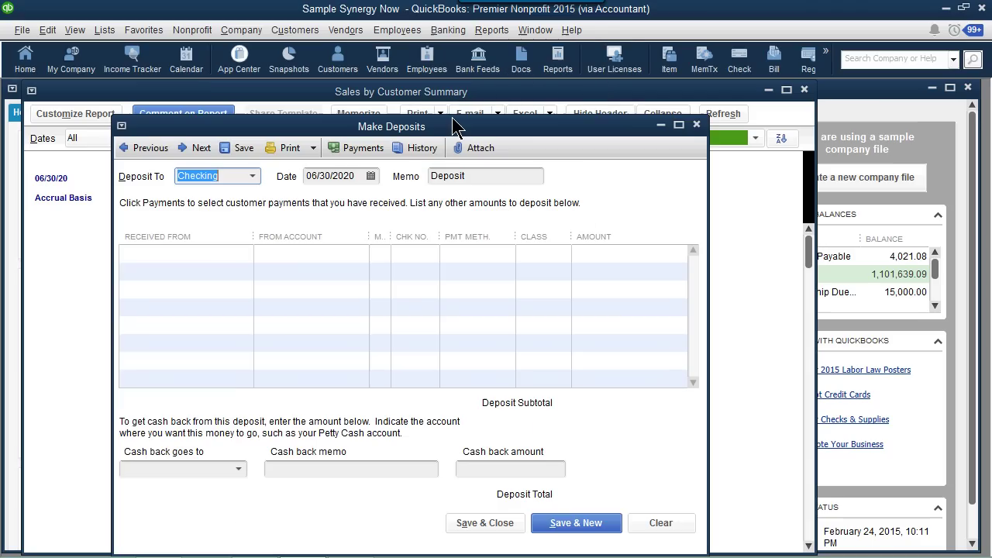
pyautogui.click(211, 147)
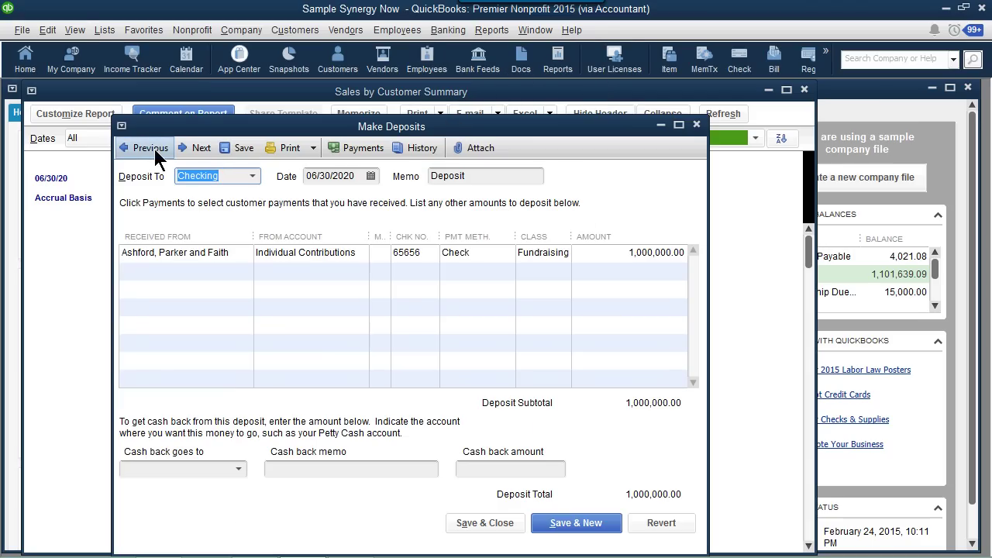
pyautogui.click(49, 31)
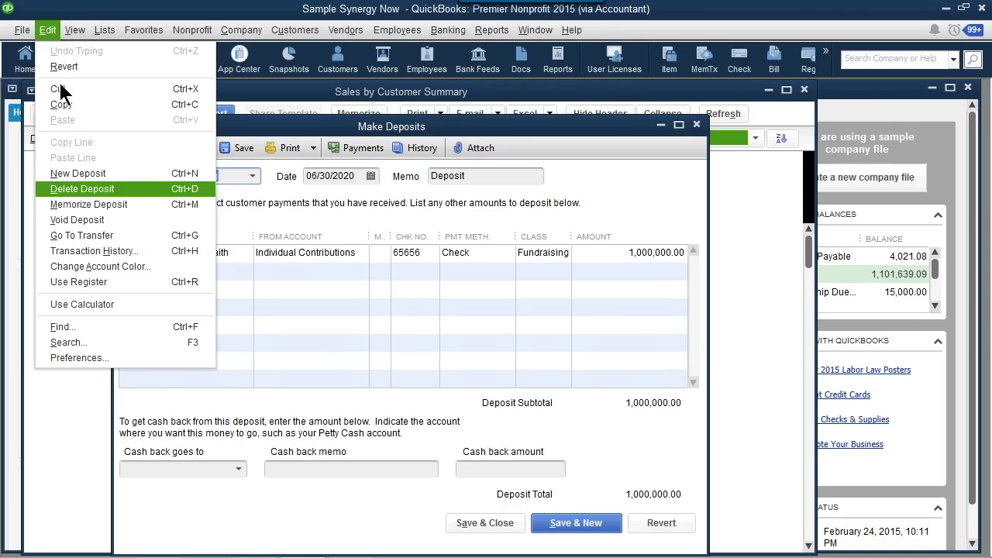
pyautogui.click(81, 189)
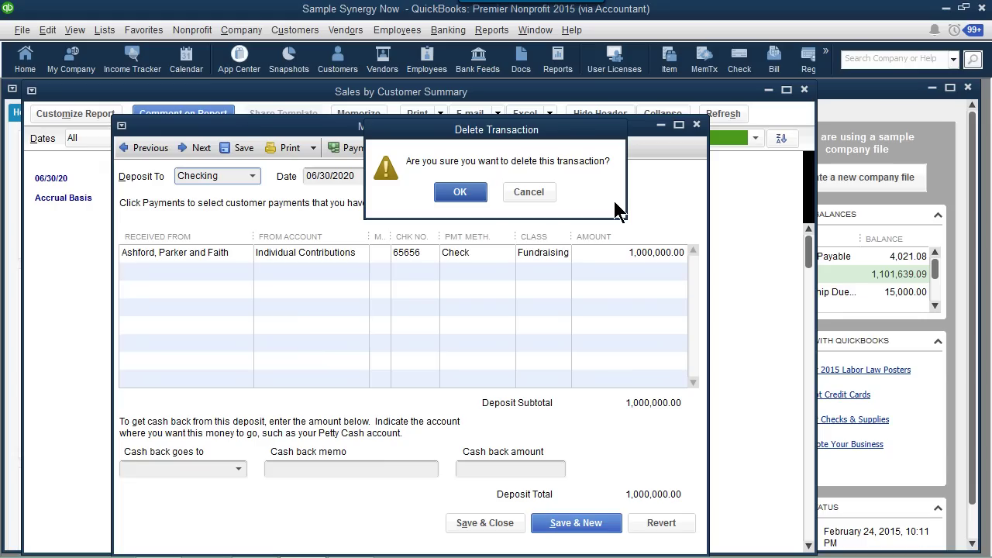
pyautogui.click(464, 192)
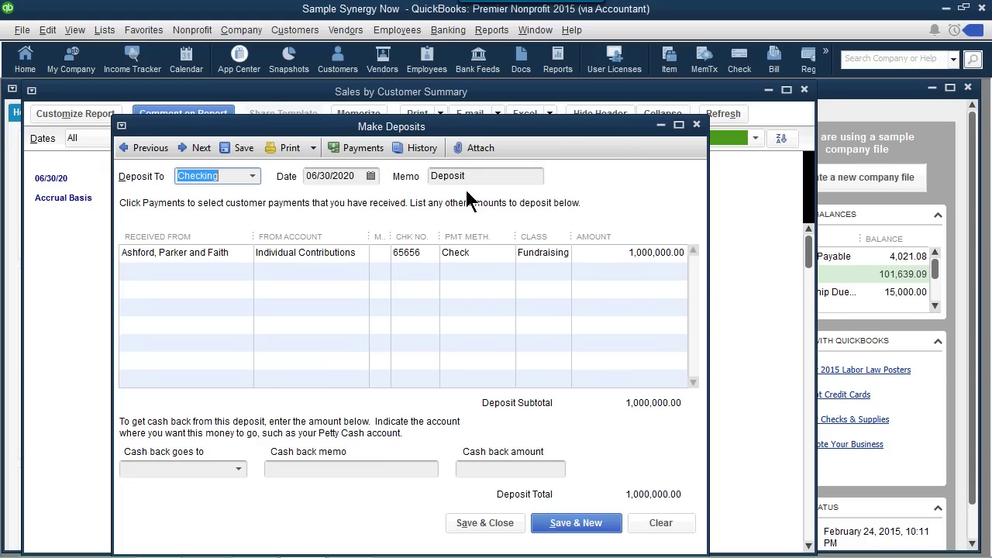
pyautogui.click(696, 126)
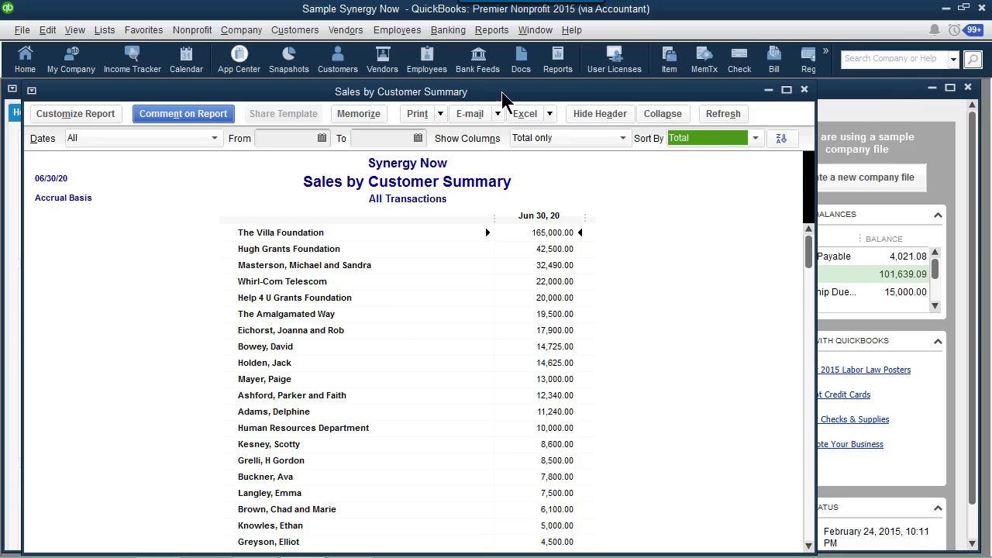
# Uncover the Donations area of the home page and start a sales receipt for the deleted deposit's donor, paid by check number 654654
pyautogui.moveTo(503, 99); pyautogui.dragTo(548, 99)
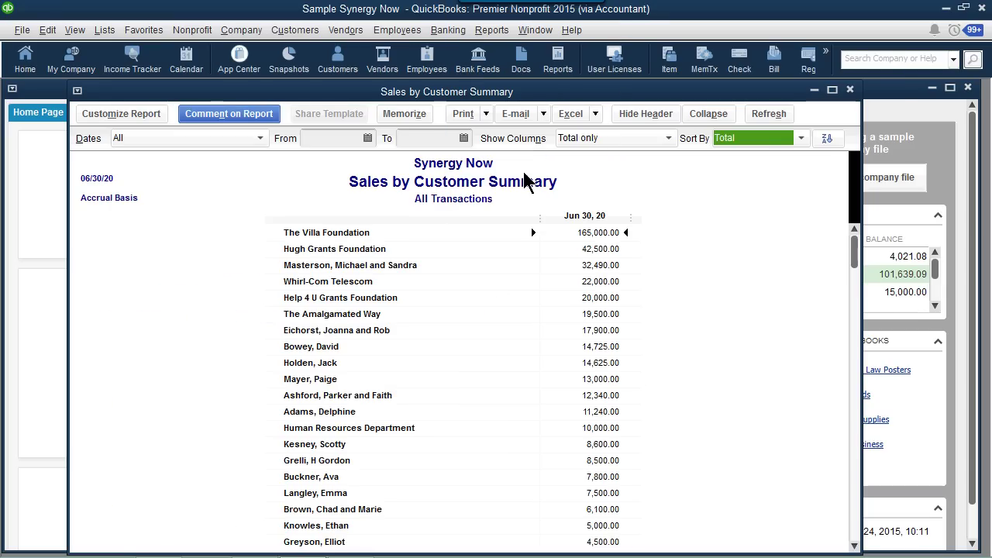
pyautogui.moveTo(531, 93); pyautogui.dragTo(637, 378)
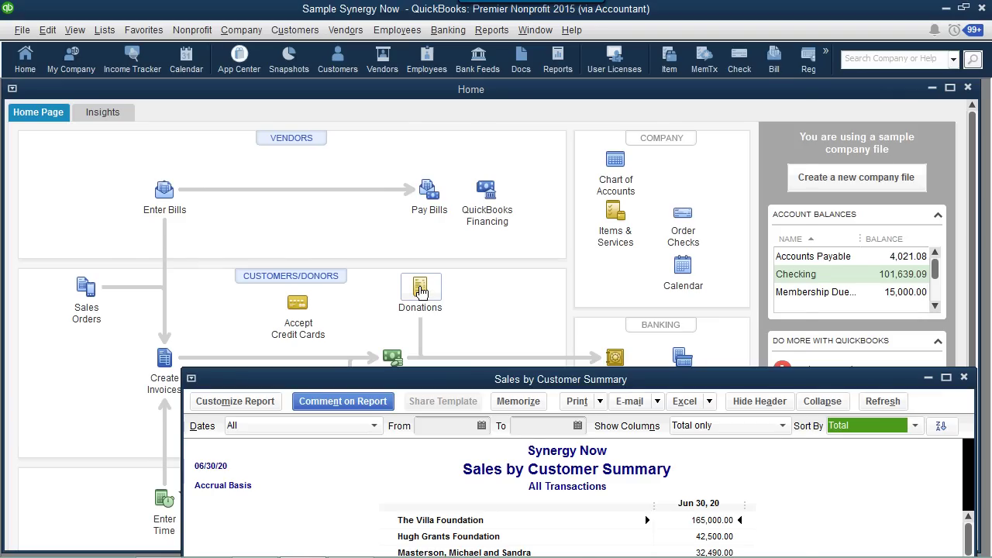
pyautogui.click(421, 291)
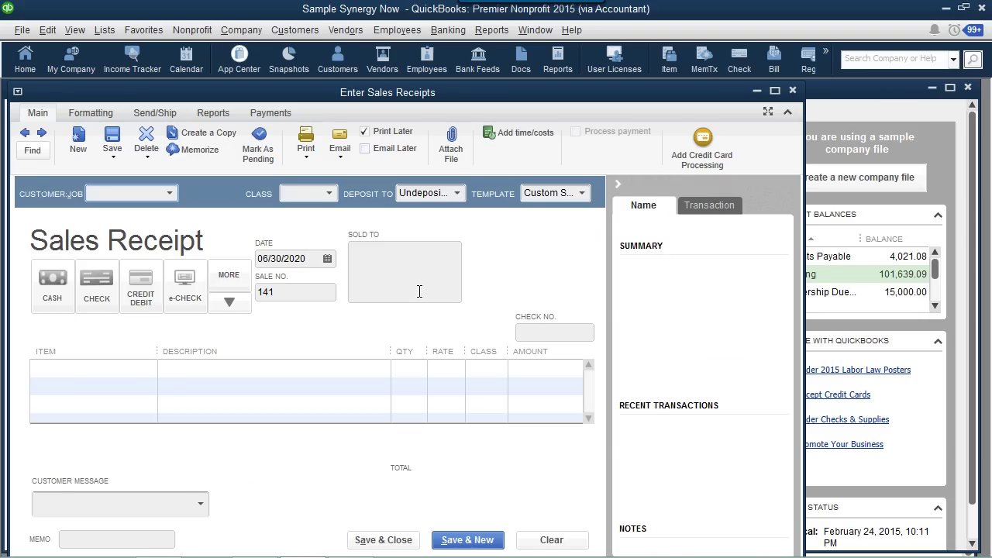
pyautogui.click(171, 193)
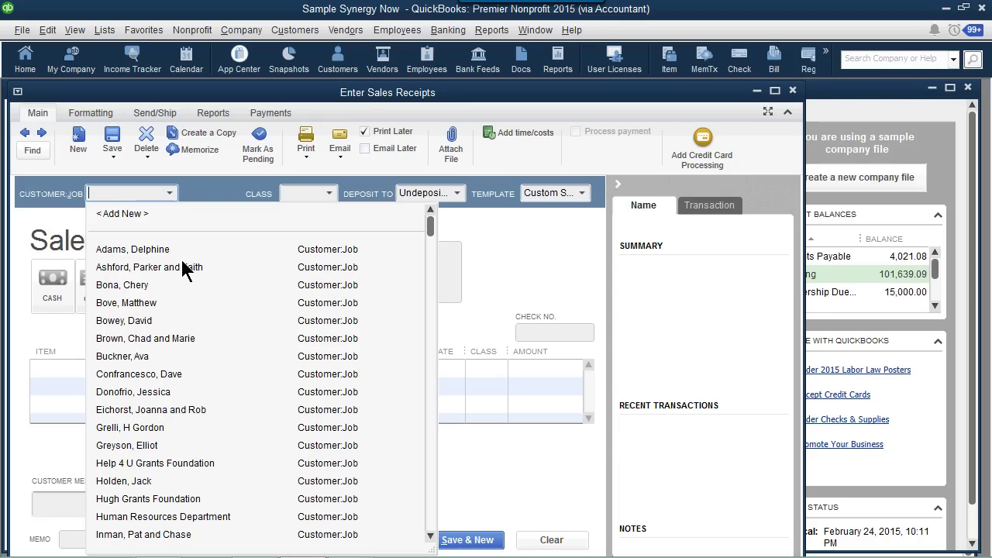
pyautogui.click(186, 267)
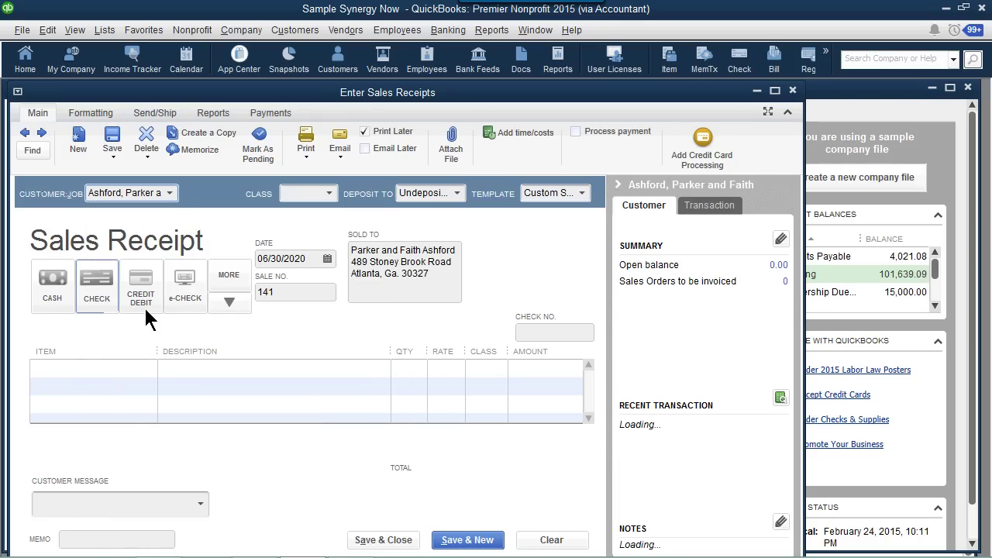
pyautogui.click(100, 295)
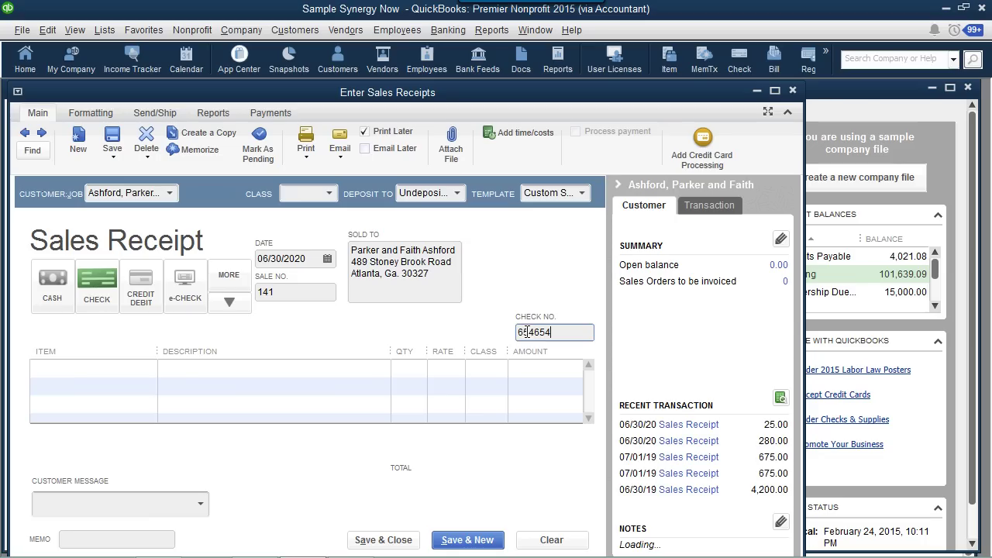
pyautogui.write('654654')
# Add an Individual Contributions line to the sales receipt with class Fundraising and amount 1,000,000
pyautogui.click(151, 371)
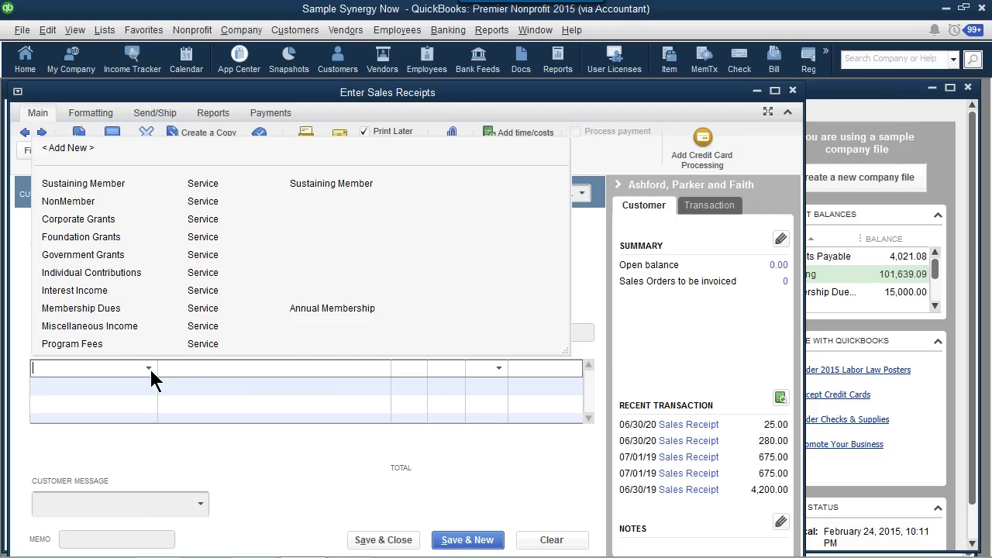
pyautogui.click(116, 273)
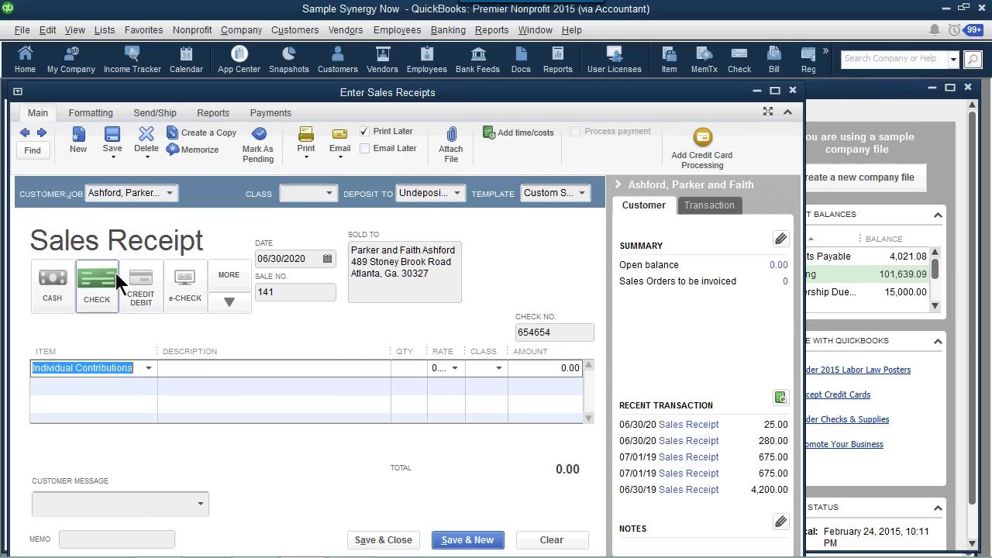
pyautogui.click(500, 370)
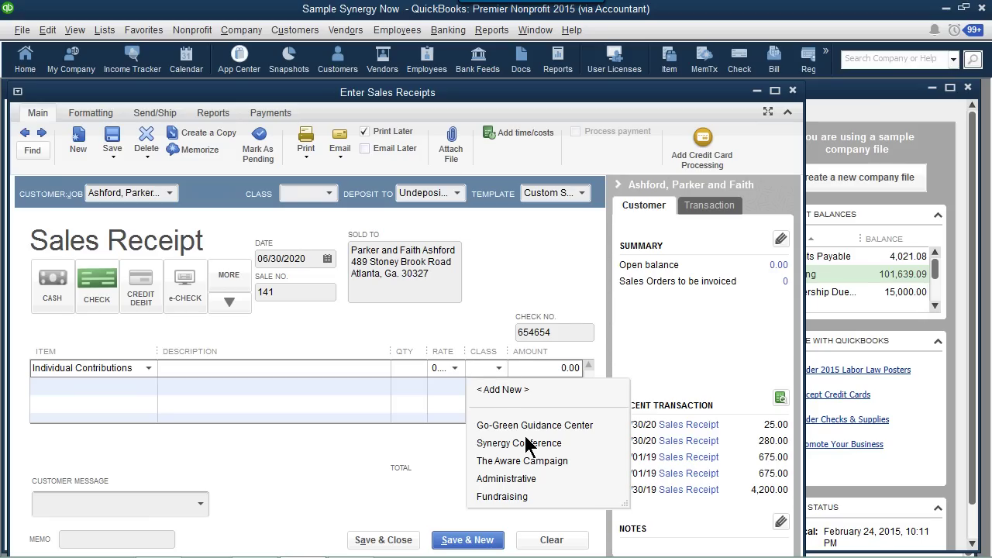
pyautogui.click(516, 496)
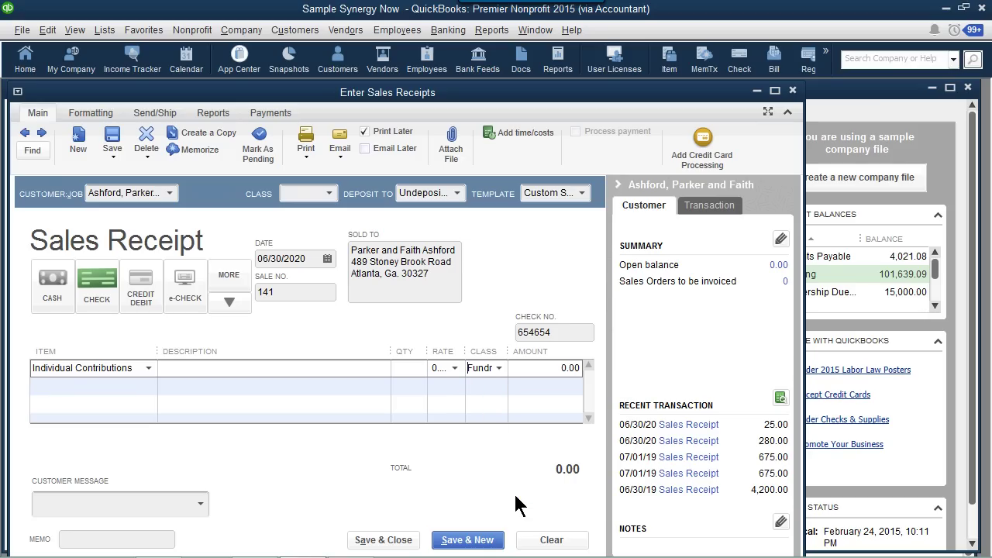
pyautogui.press('Tab')
pyautogui.write('1,000,000')
pyautogui.press('Tab')
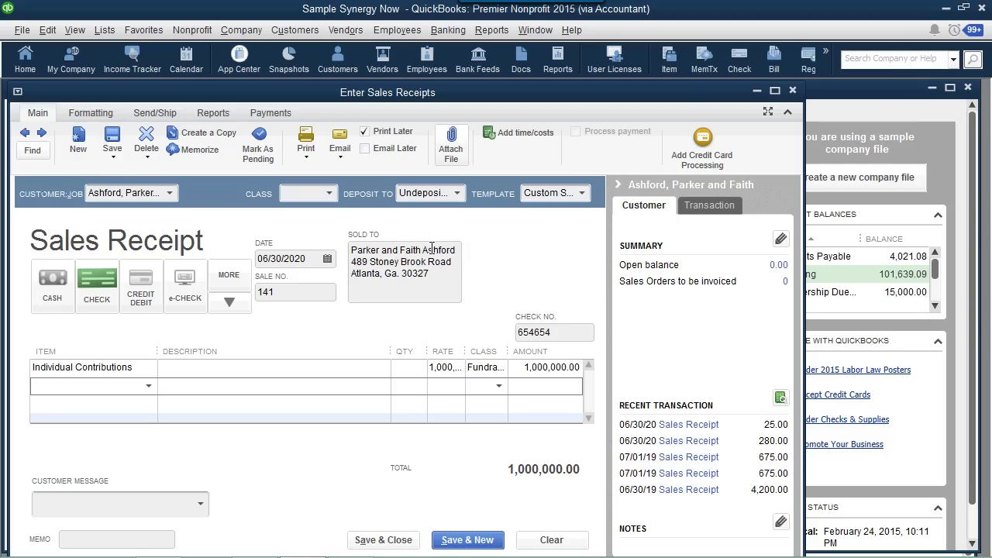
# Bring up the Sales by Customer Summary, save and close the sales receipt, and reposition the report to show its customer list
pyautogui.click(535, 29)
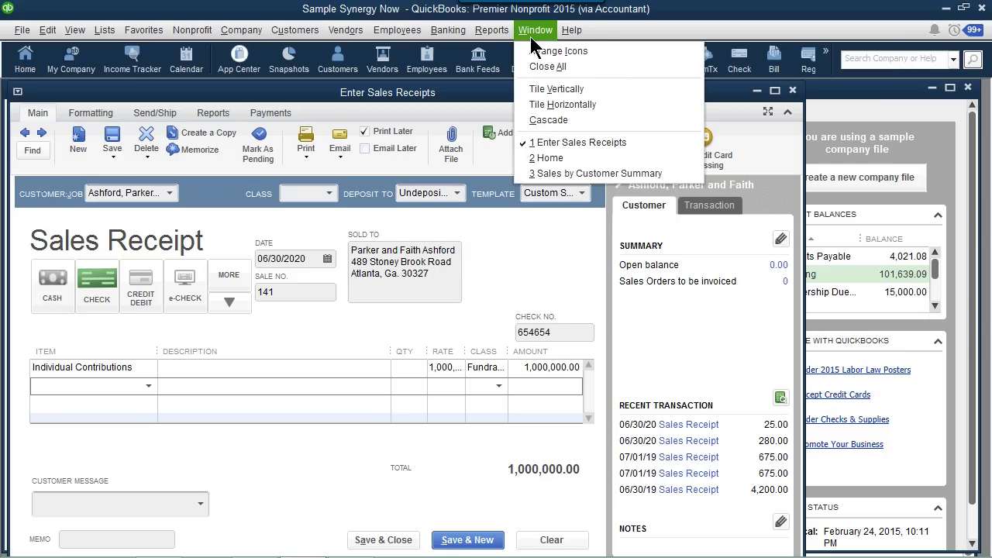
pyautogui.click(566, 173)
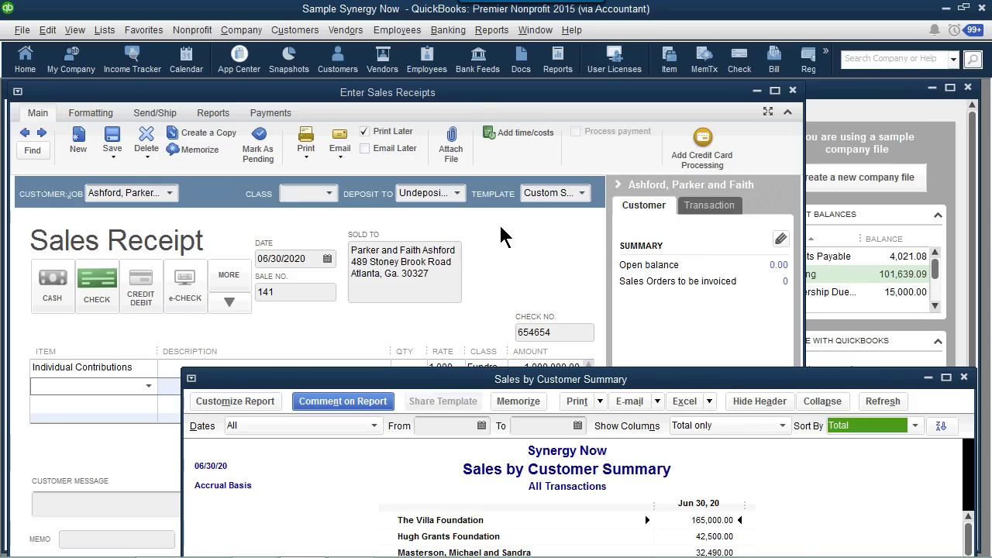
pyautogui.click(476, 98)
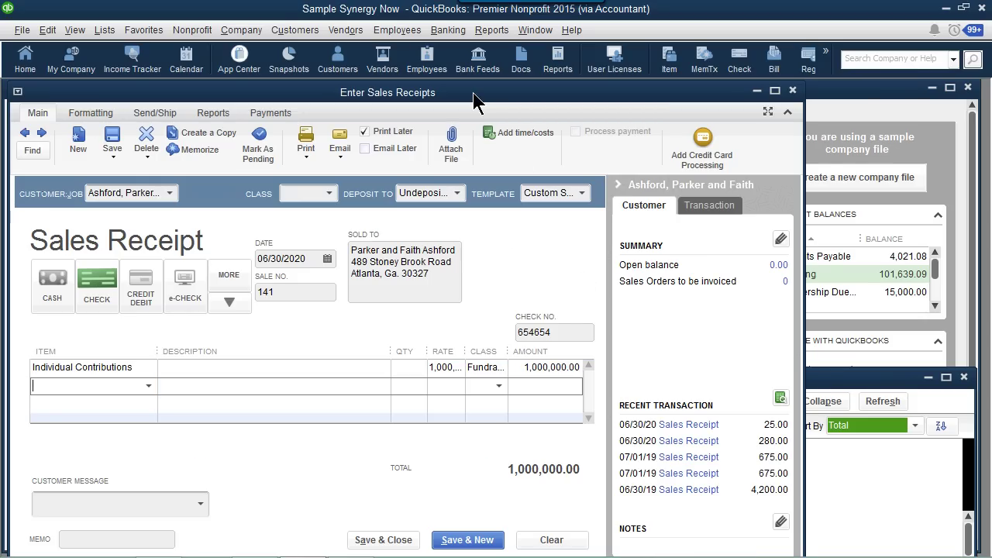
pyautogui.click(397, 539)
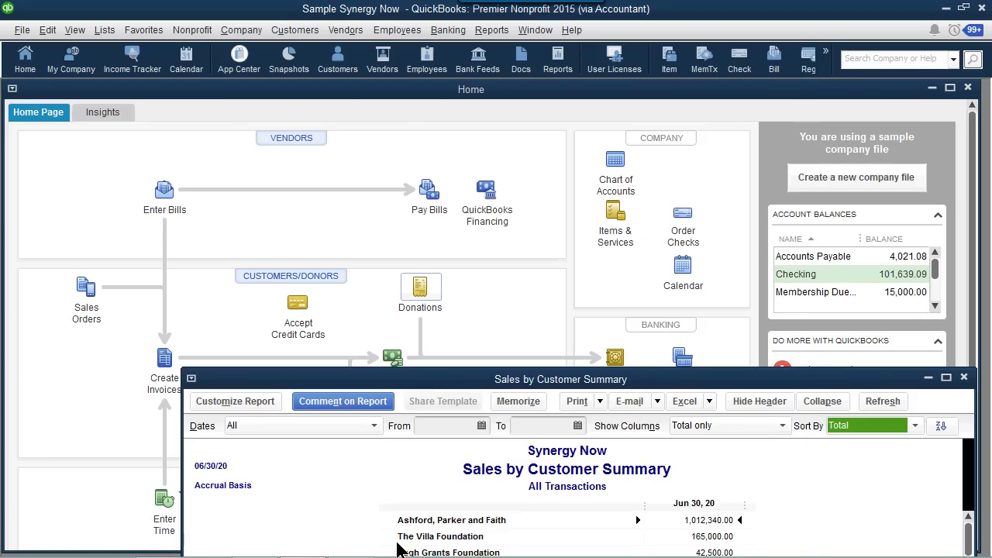
pyautogui.moveTo(435, 379); pyautogui.dragTo(361, 225)
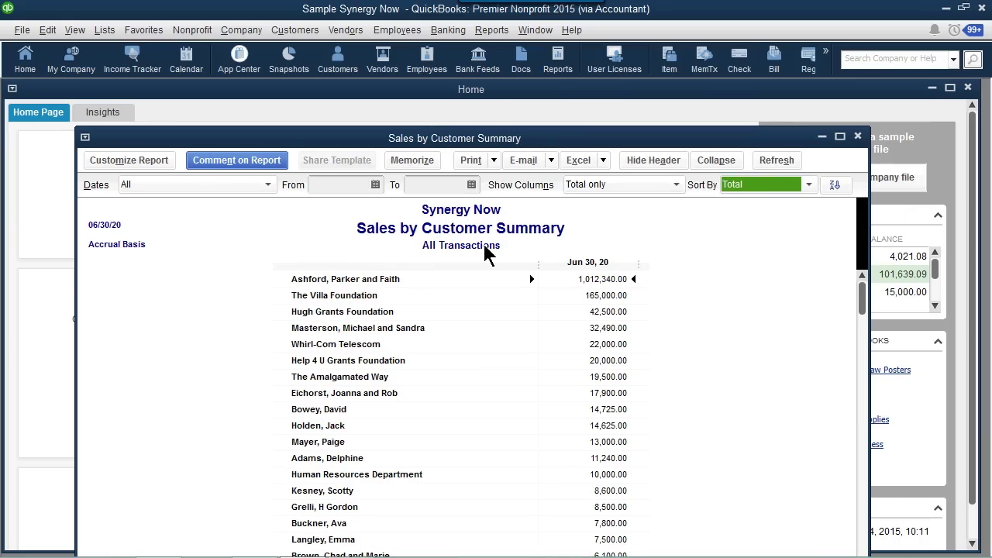
# Move the report clear of the Donations area and reopen the saved 1,000,000.00 donation receipt
pyautogui.moveTo(368, 140); pyautogui.dragTo(442, 407)
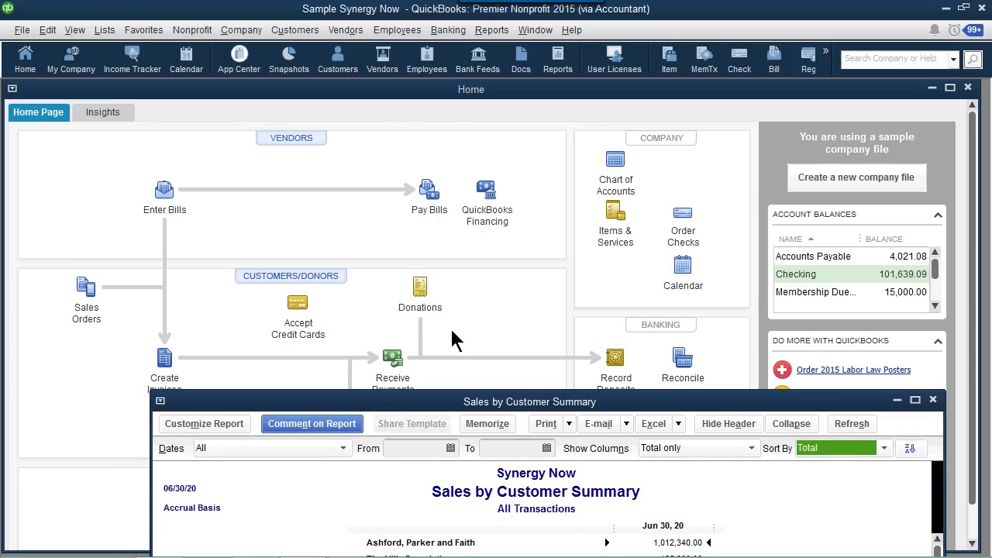
pyautogui.click(423, 288)
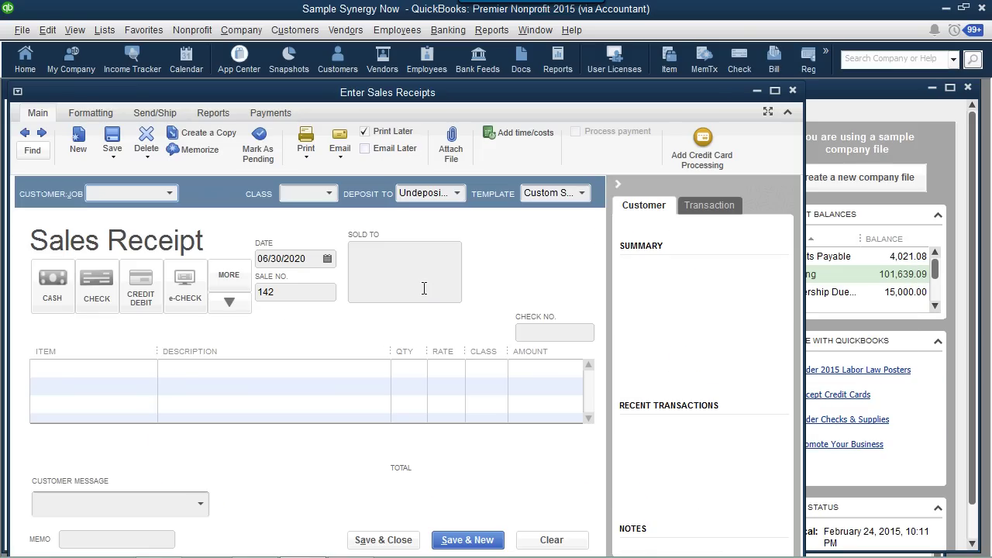
pyautogui.click(27, 134)
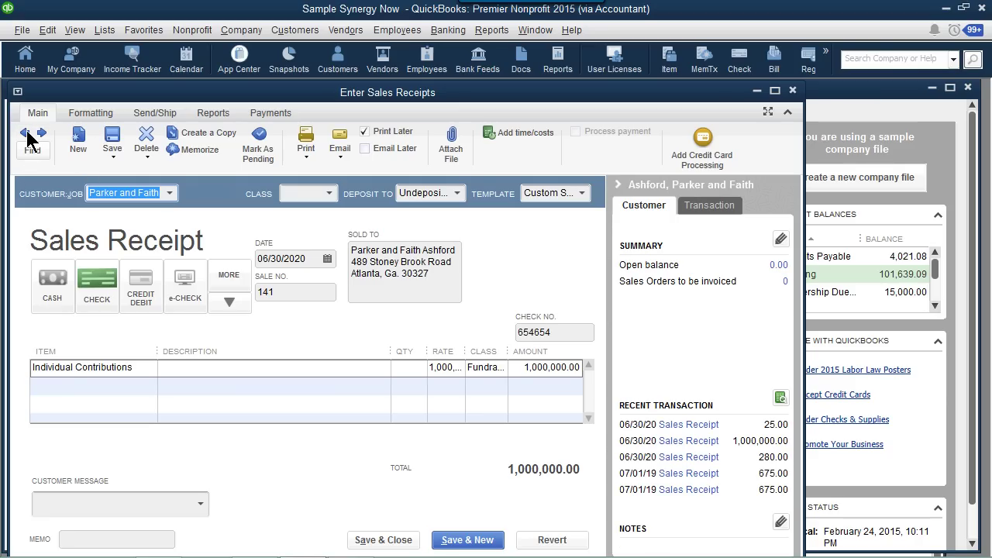
# View the payments waiting for deposit, dismiss the list without selecting any, move the blank deposit window aside, and return to the sales receipt
pyautogui.click(447, 32)
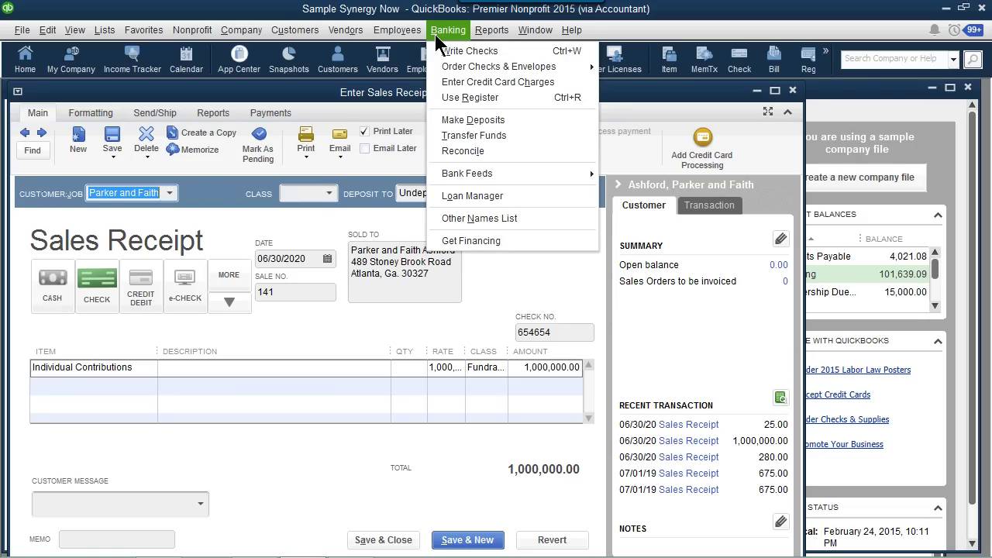
pyautogui.click(458, 124)
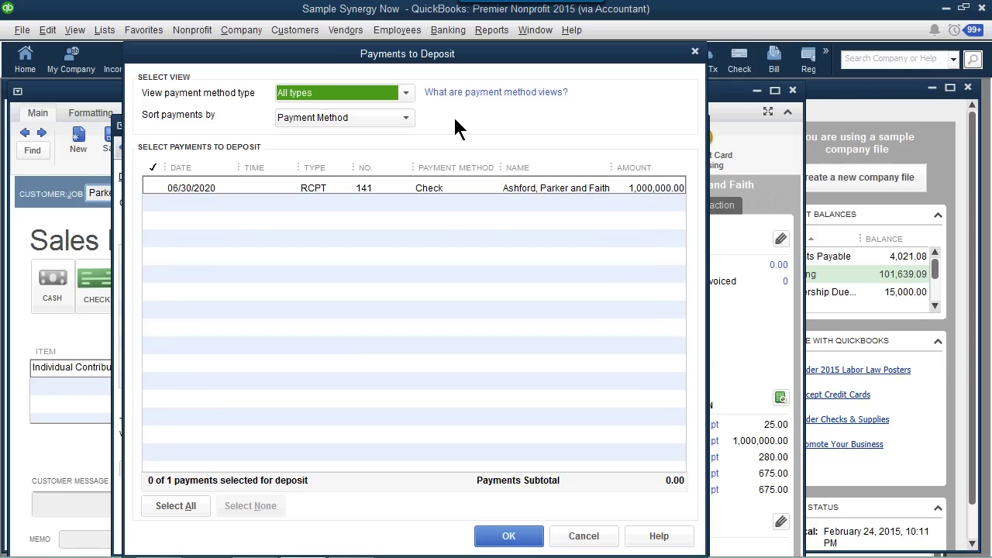
pyautogui.click(574, 539)
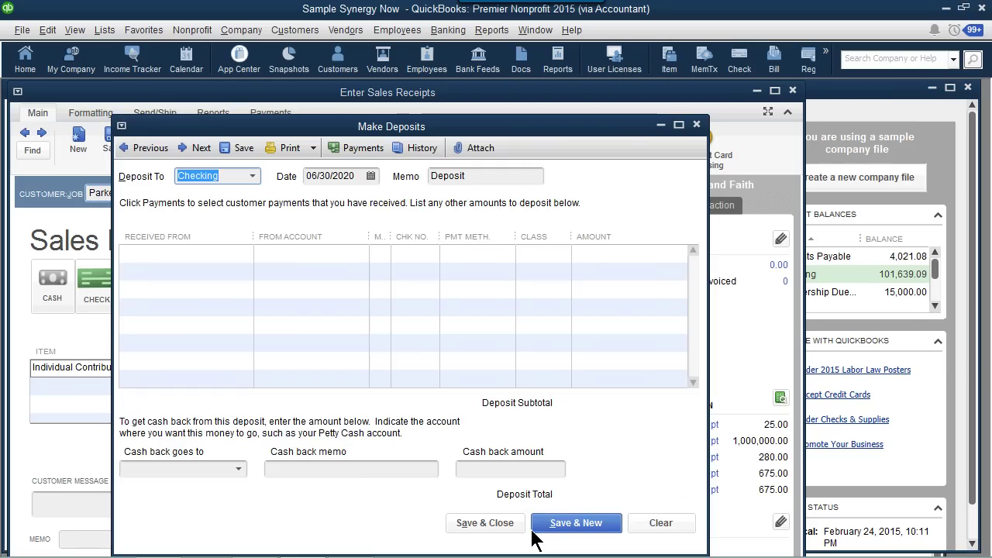
pyautogui.moveTo(355, 132); pyautogui.dragTo(442, 107)
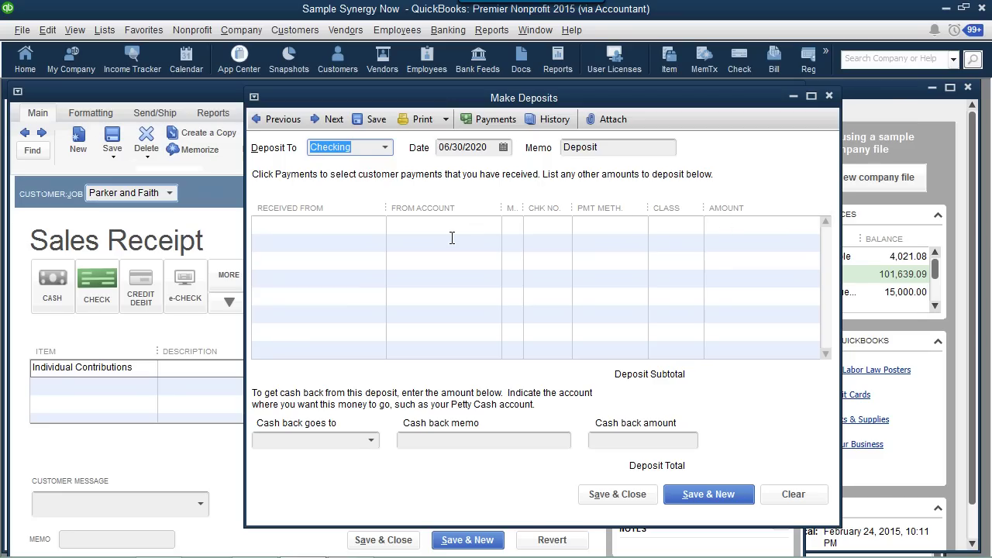
pyautogui.click(206, 96)
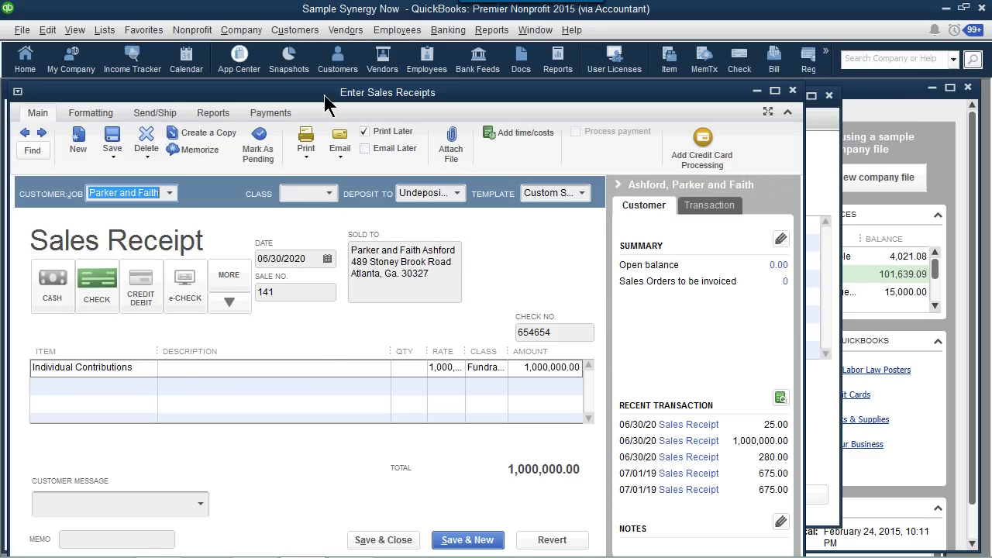
# Move the sales receipt aside, view the blank deposit form's columns, and return to the sales receipt
pyautogui.moveTo(325, 94); pyautogui.dragTo(348, 149)
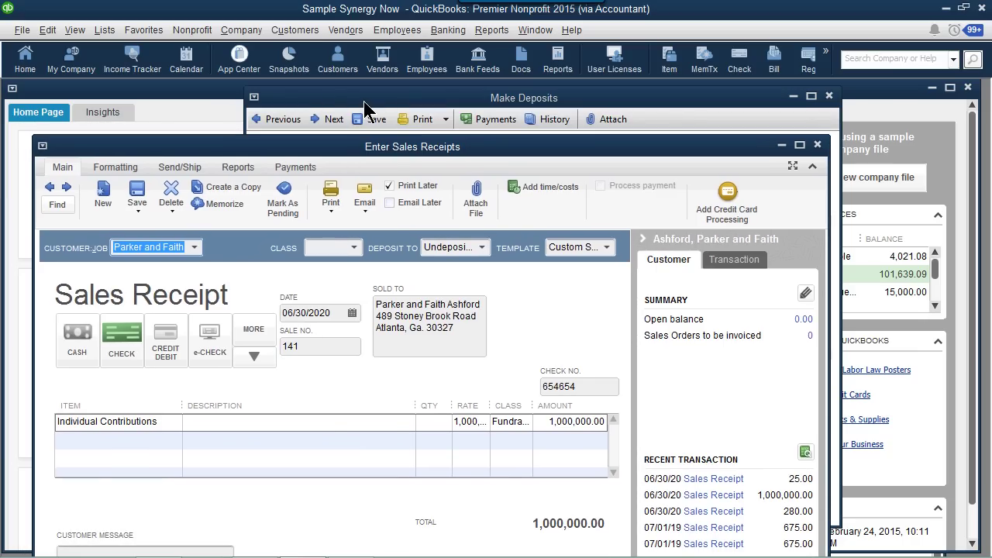
pyautogui.click(363, 101)
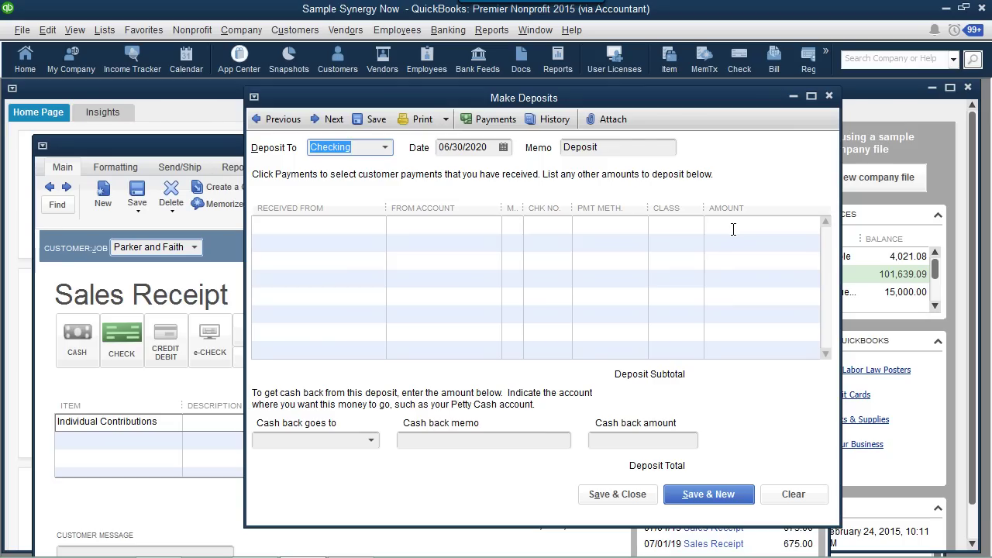
pyautogui.moveTo(224, 150); pyautogui.dragTo(225, 87)
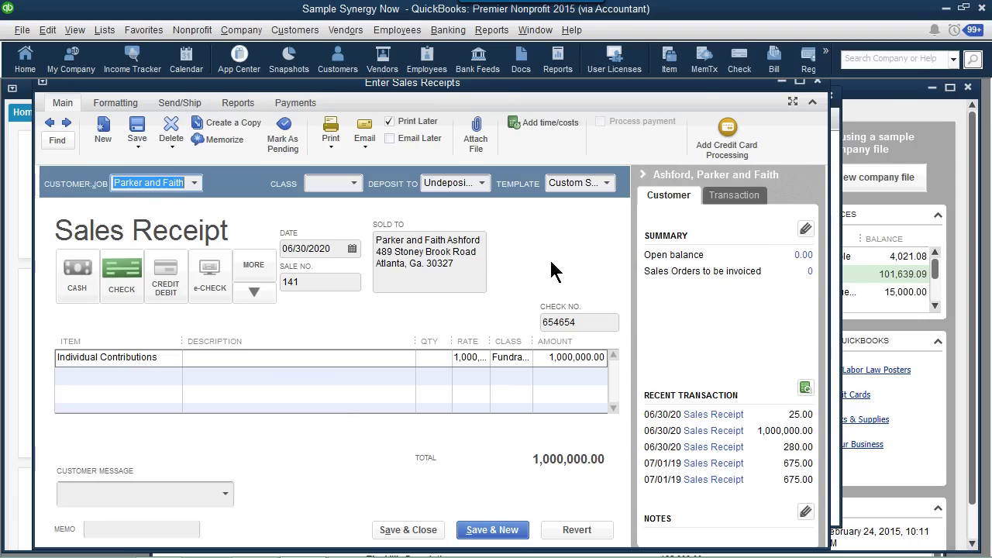
# Preview the printed sales receipt in the Custom Sales Receipt template and close the preview
pyautogui.click(332, 152)
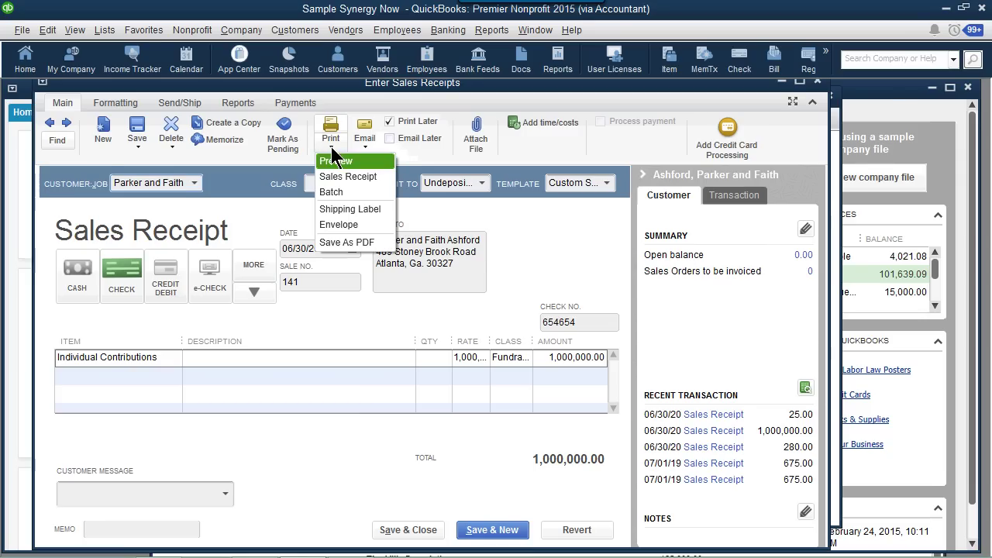
pyautogui.click(333, 160)
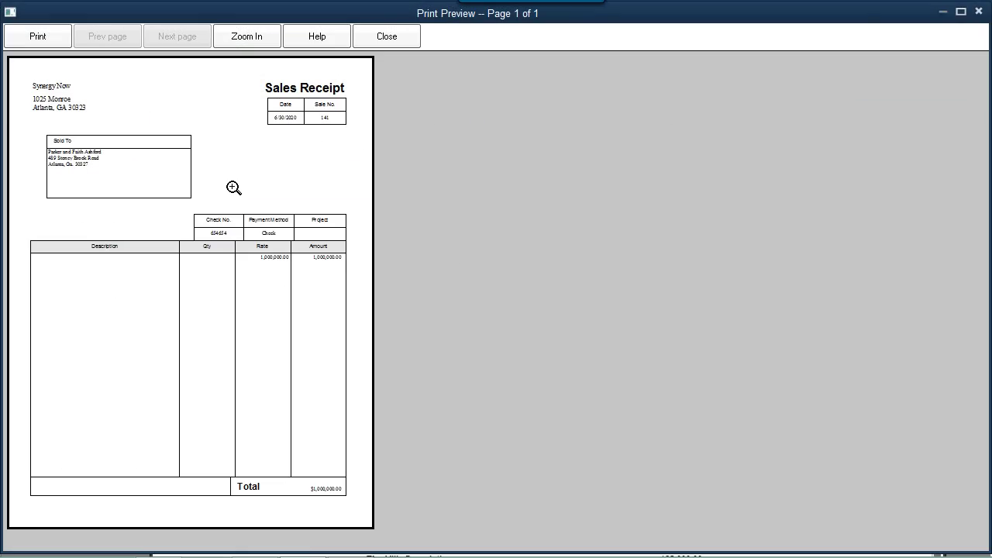
pyautogui.click(383, 39)
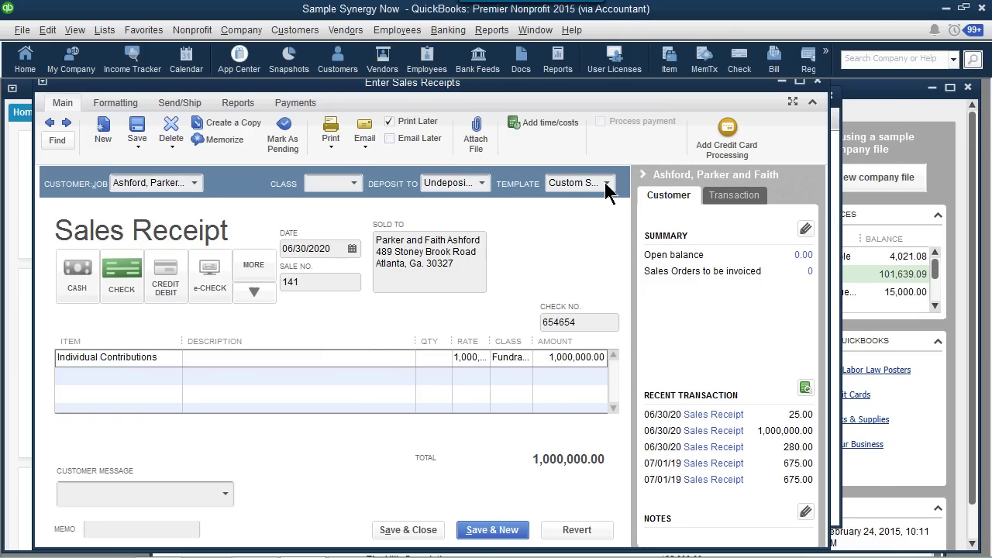
# Switch the receipt's template to Synergy Thank You Letter and preview the resulting donor letter
pyautogui.click(607, 184)
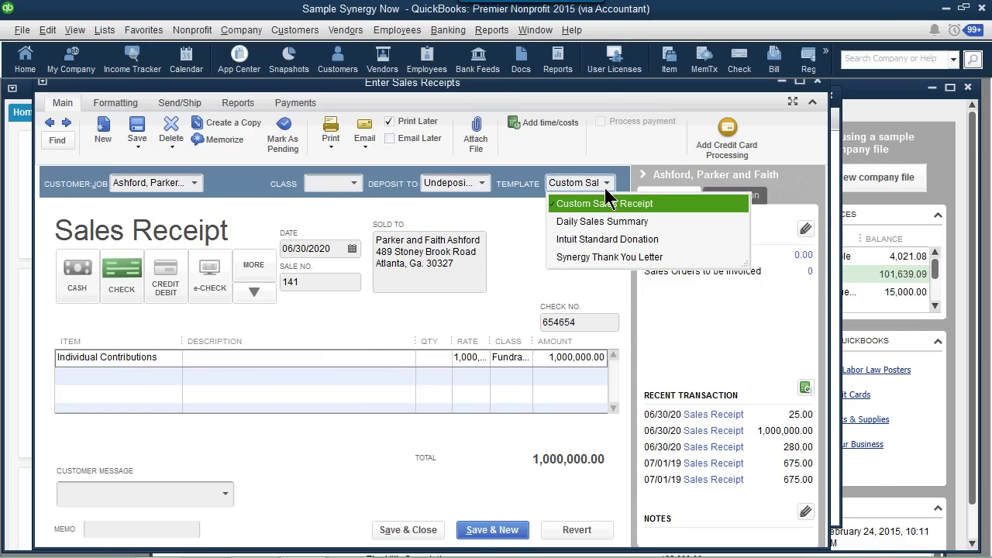
pyautogui.click(601, 257)
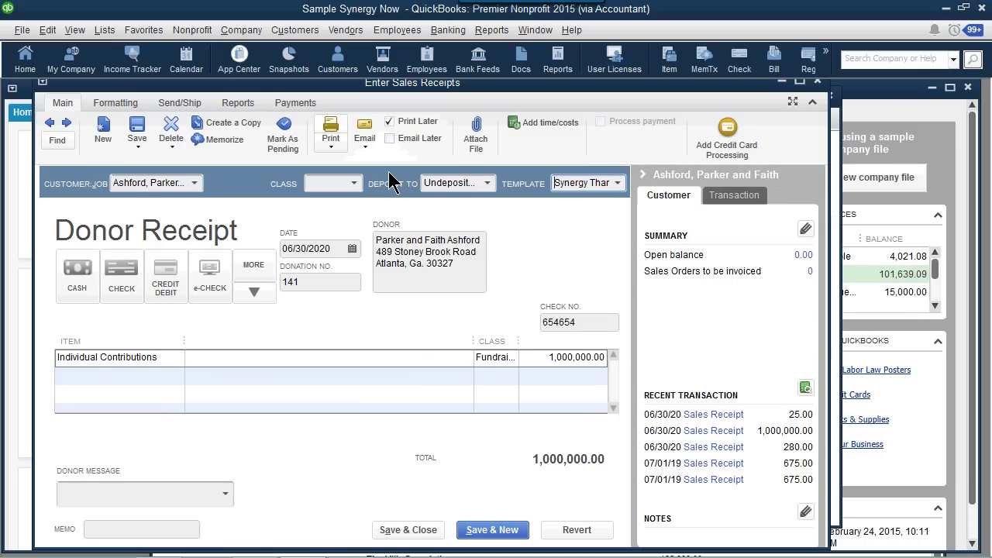
pyautogui.click(330, 146)
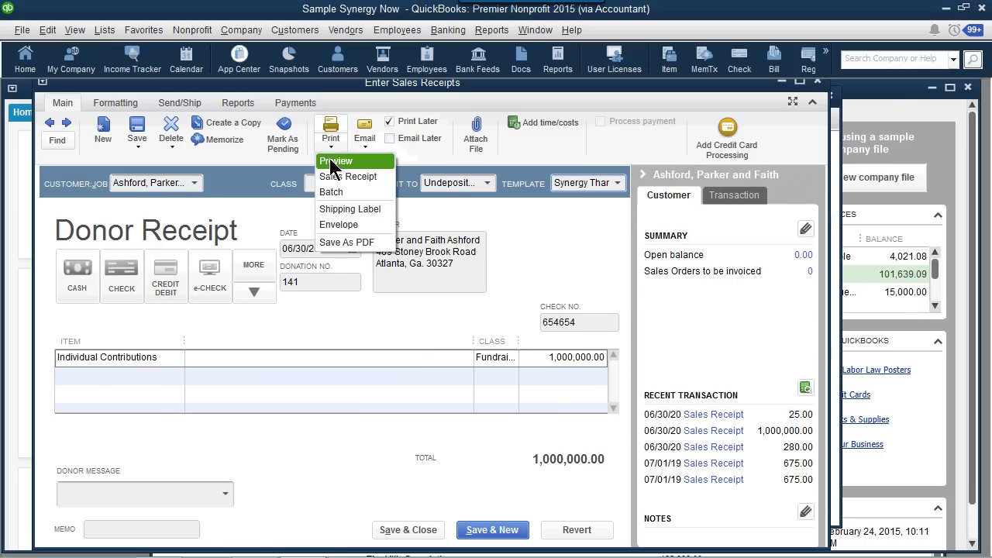
pyautogui.click(330, 160)
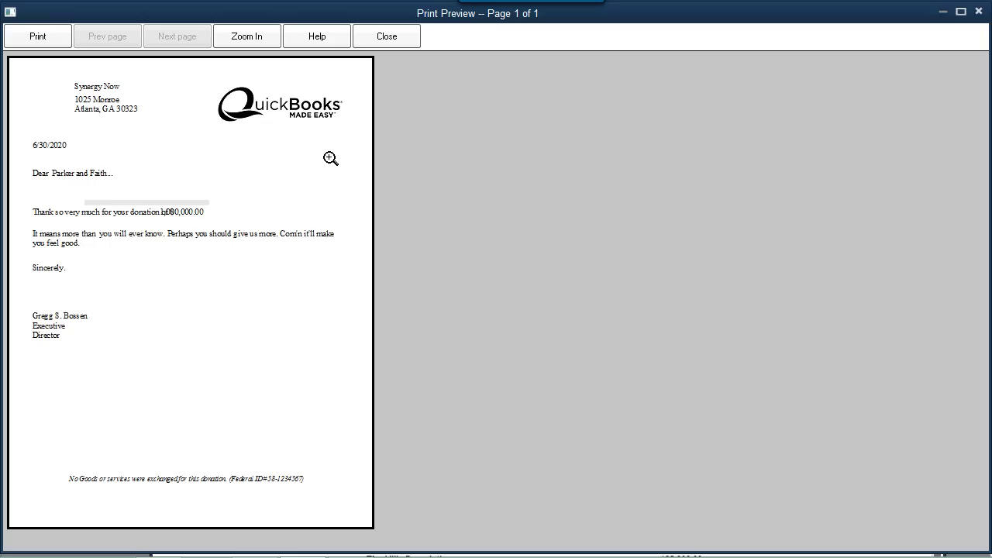
pyautogui.click(384, 44)
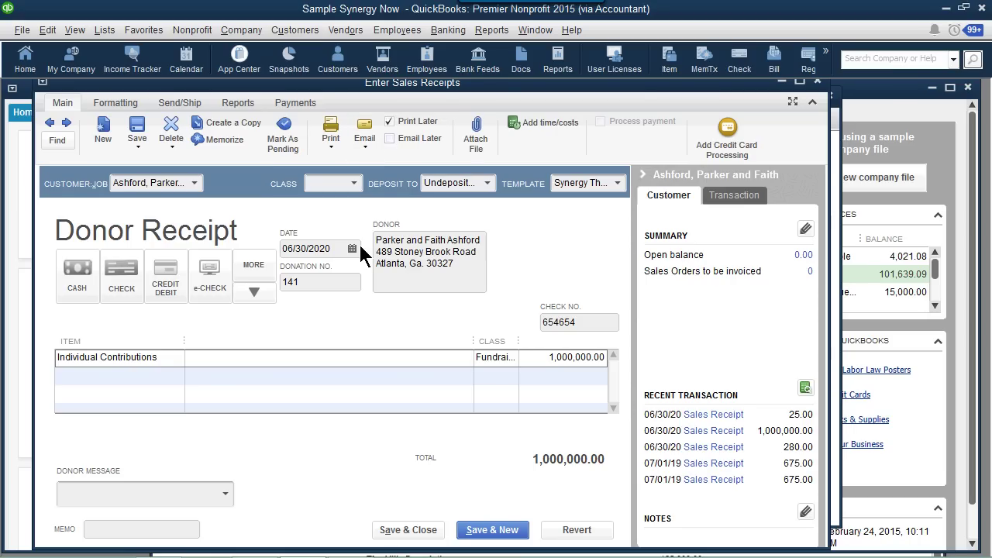
# Review the receipt's customer list, keeping the same donor, and highlight the donation amount on the Individual Contributions line
pyautogui.click(194, 182)
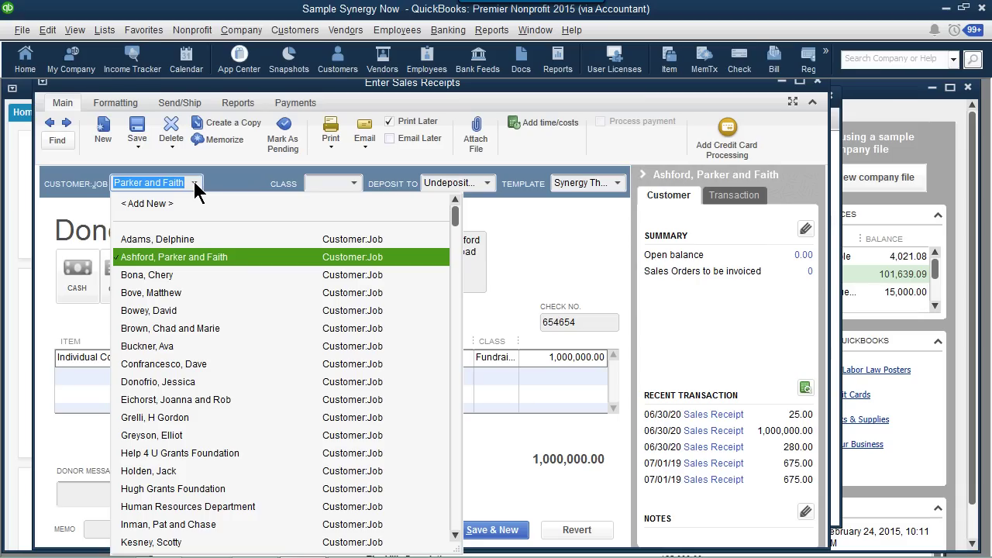
pyautogui.click(222, 254)
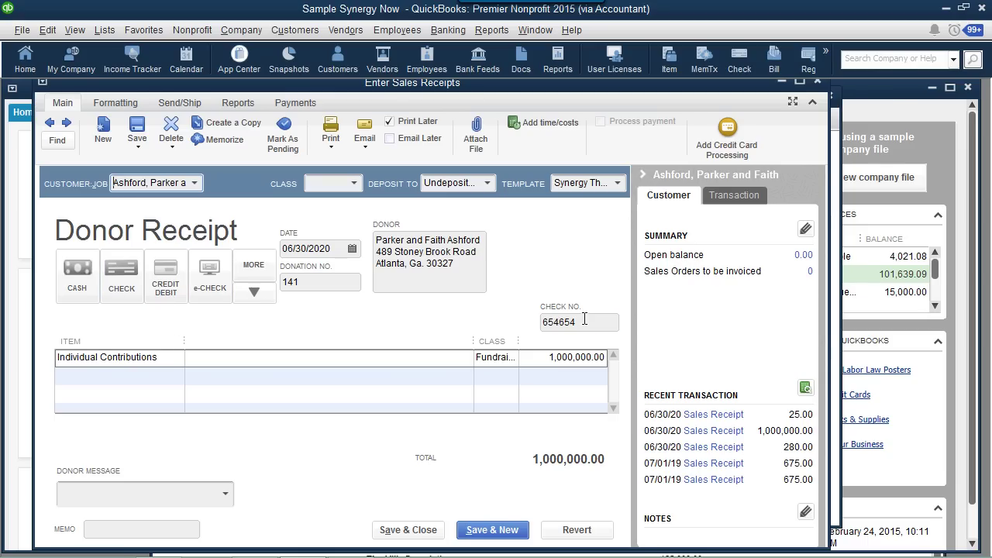
pyautogui.doubleClick(547, 323)
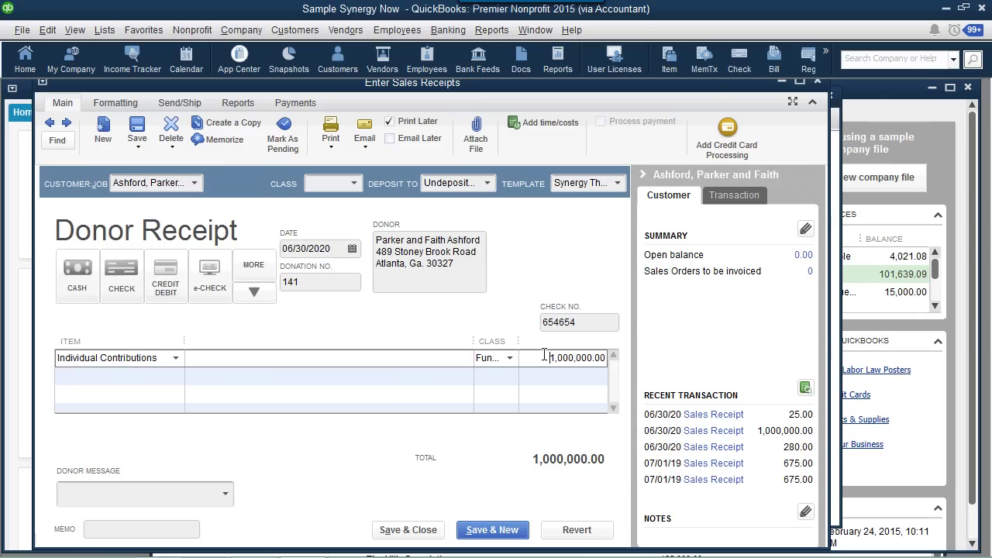
pyautogui.moveTo(548, 357); pyautogui.dragTo(591, 355)
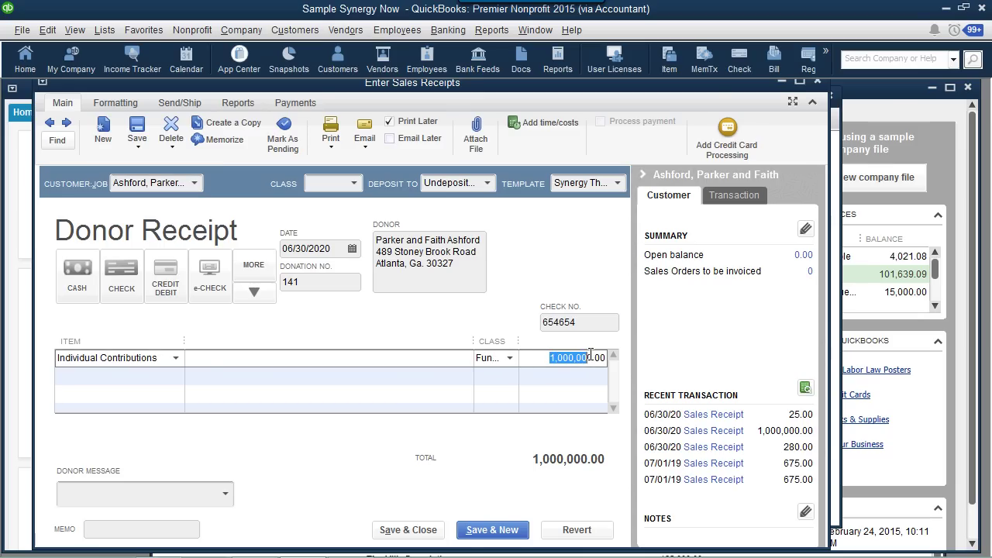
# Collapse the customer details pane, widen the Class column, and view the available classes while keeping Fundraising
pyautogui.click(646, 177)
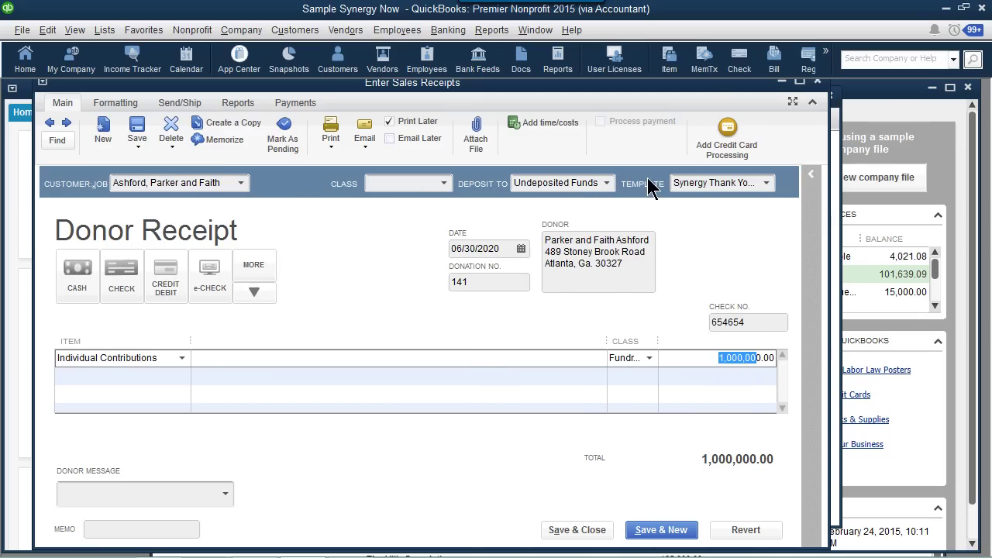
pyautogui.moveTo(608, 341); pyautogui.dragTo(505, 348)
pyautogui.moveTo(572, 341); pyautogui.dragTo(603, 340)
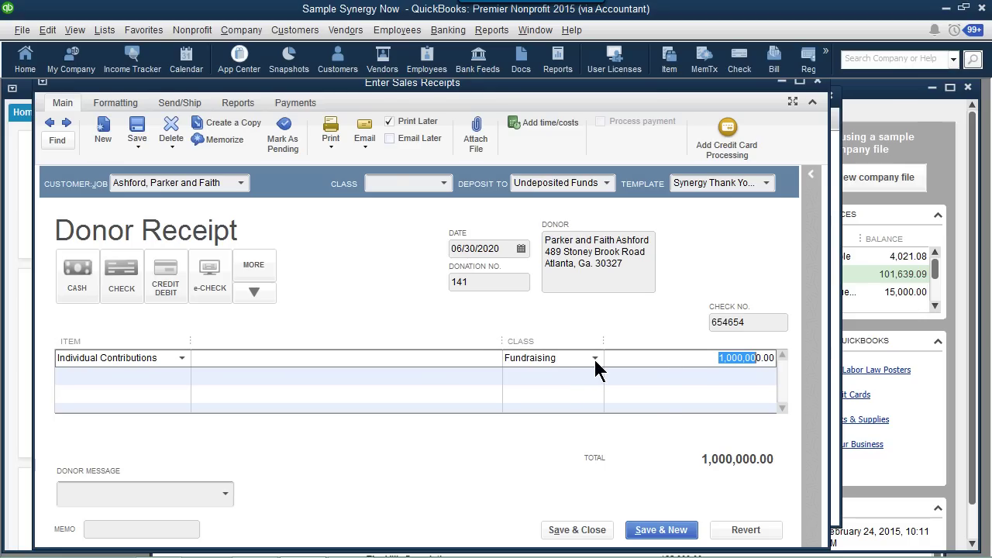
pyautogui.click(595, 358)
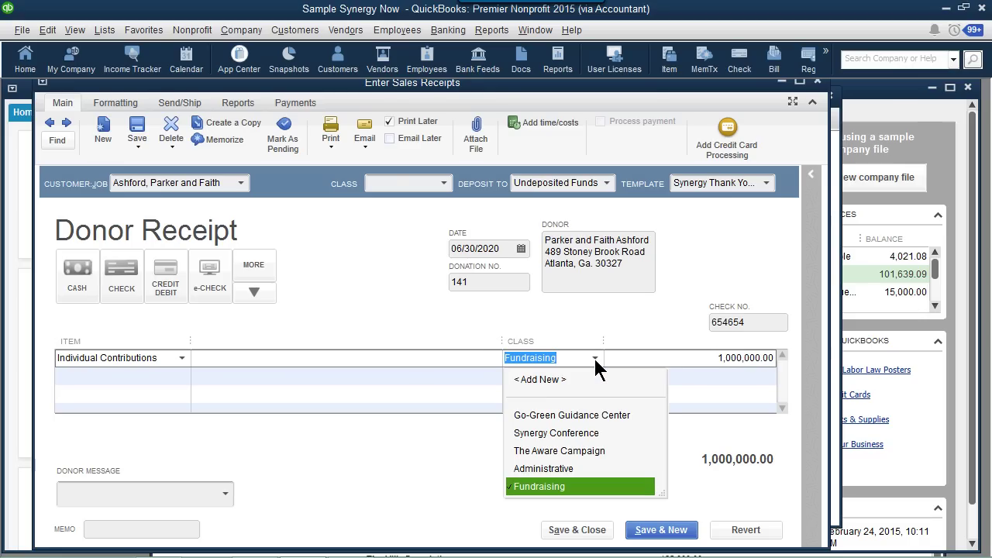
pyautogui.click(596, 362)
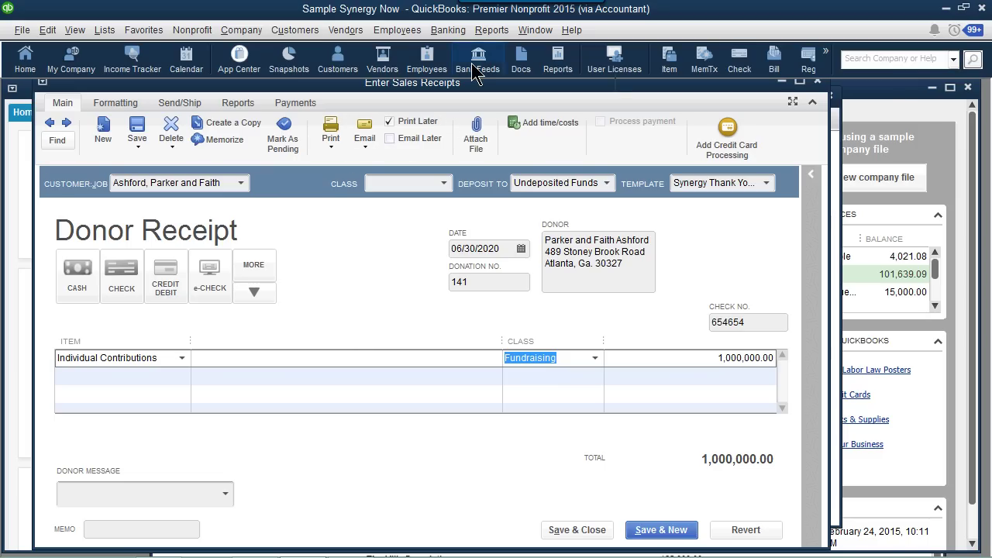
# Open the Chart of Accounts at its income accounts and place it beside the donor receipt's item column
pyautogui.hotkey('alt', 'u')
pyautogui.click(109, 35)
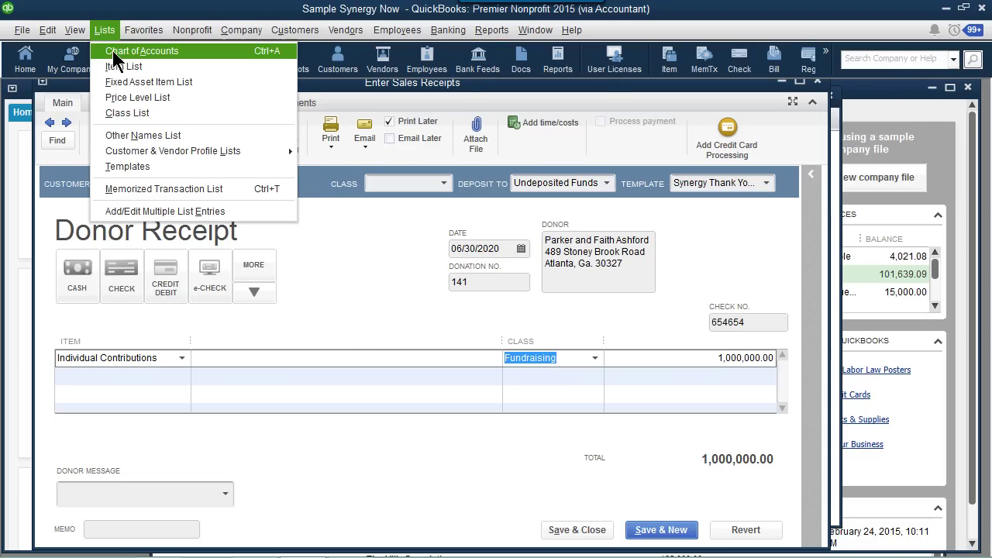
pyautogui.click(117, 50)
pyautogui.scroll(-5, 295, 320)
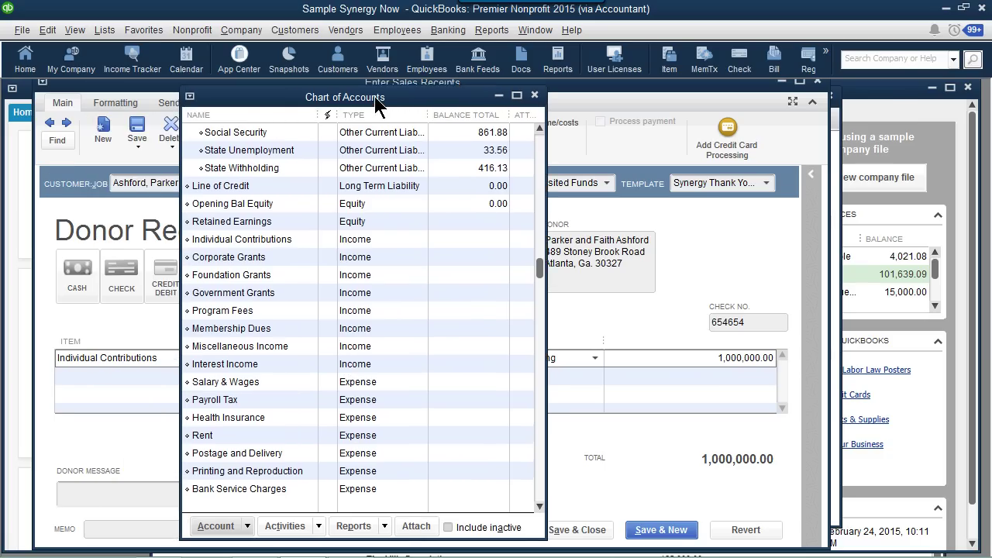
pyautogui.moveTo(317, 101); pyautogui.dragTo(773, 92)
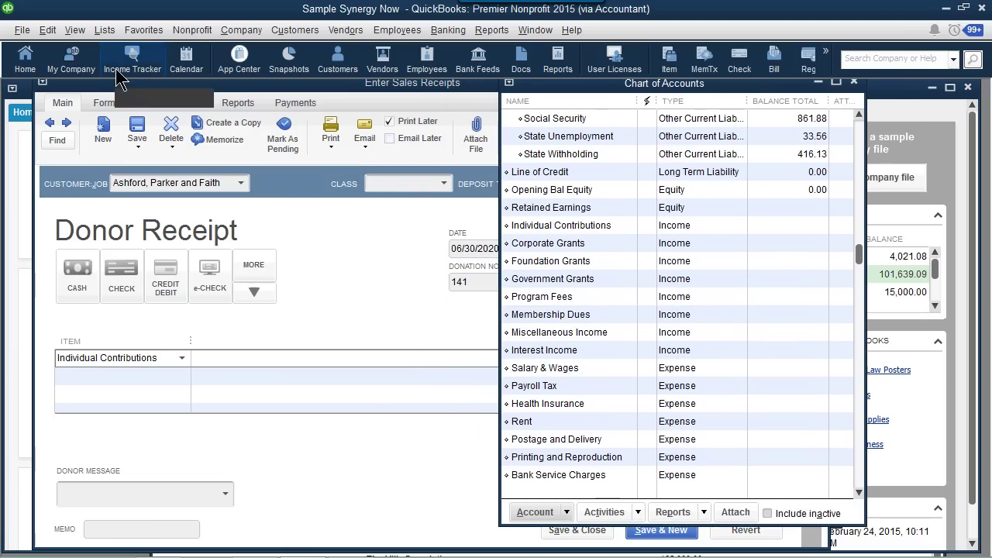
# Open the Item List and start a new item of type Service
pyautogui.hotkey('alt', 'l')
pyautogui.click(98, 34)
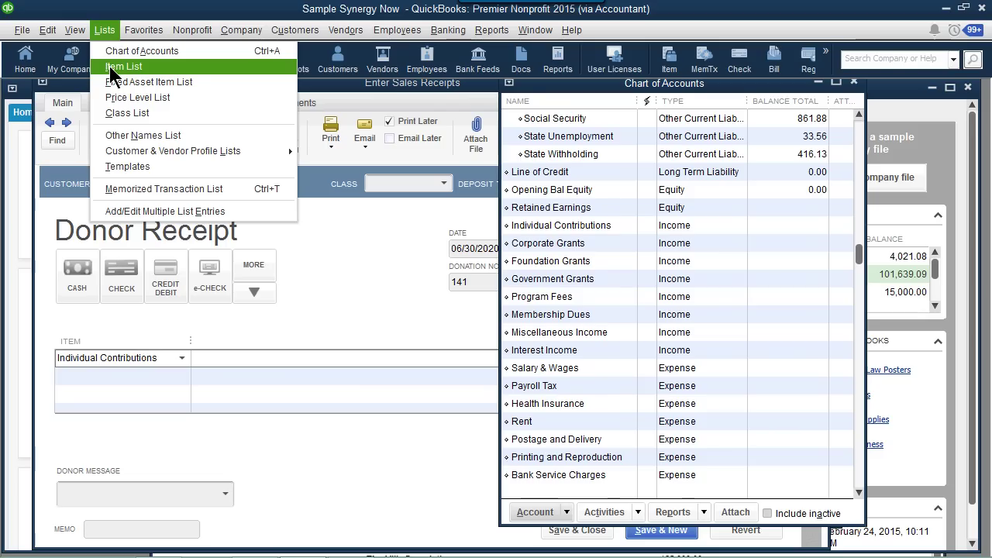
pyautogui.click(113, 72)
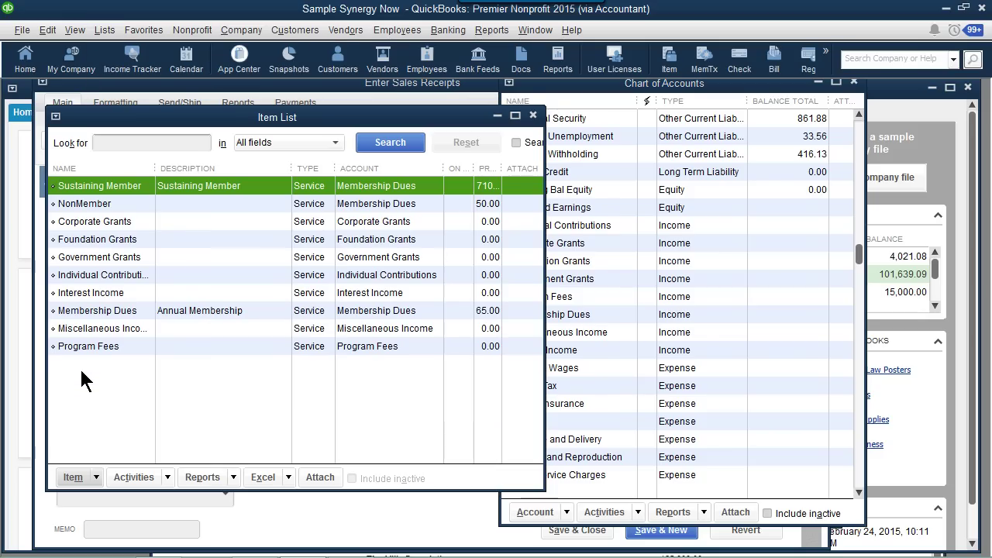
pyautogui.click(96, 477)
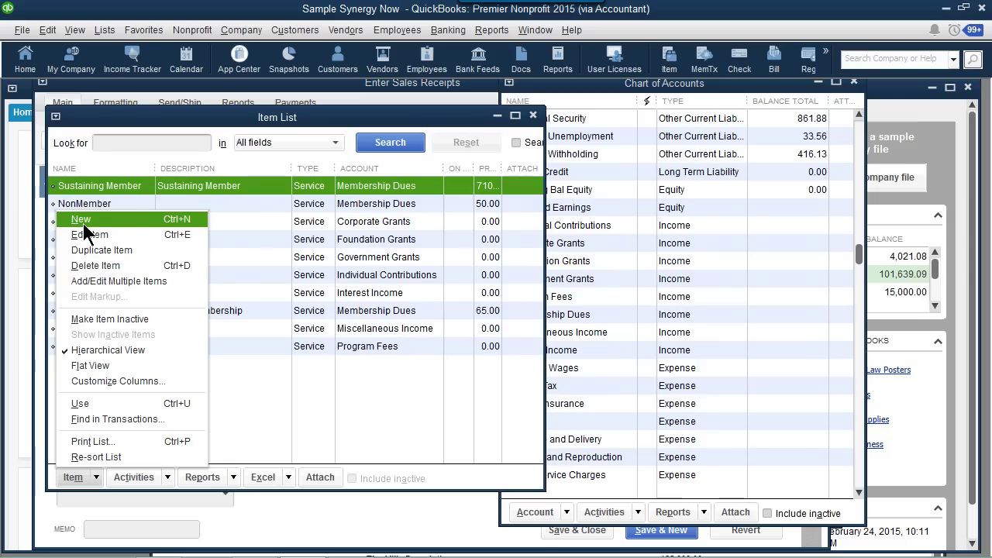
pyautogui.click(83, 221)
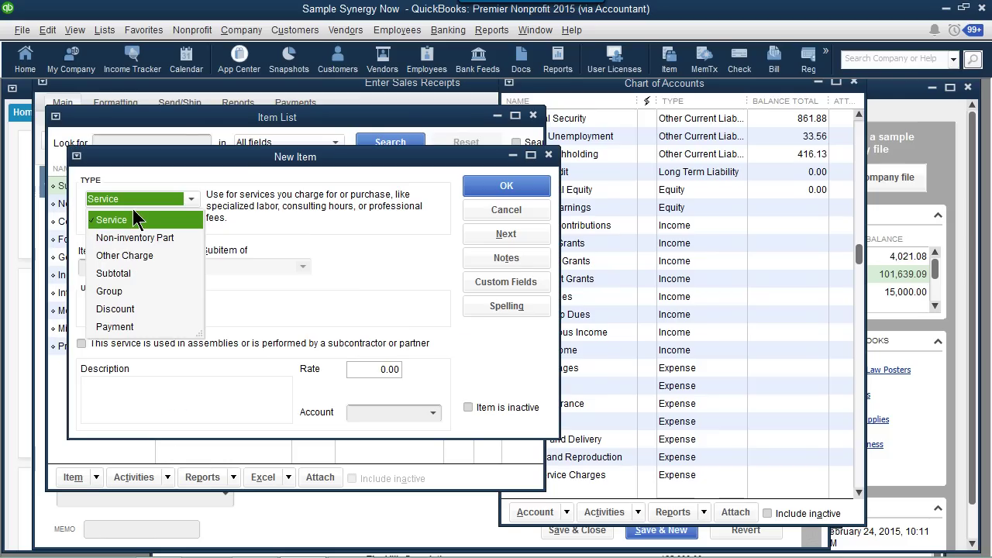
pyautogui.click(132, 219)
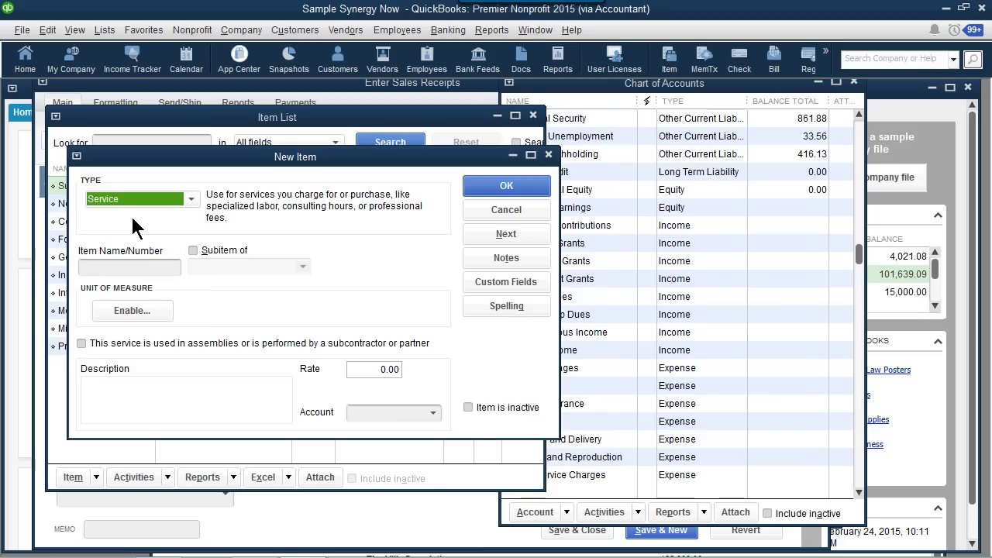
# Name the new service item Individual Contribution
pyautogui.click(135, 265)
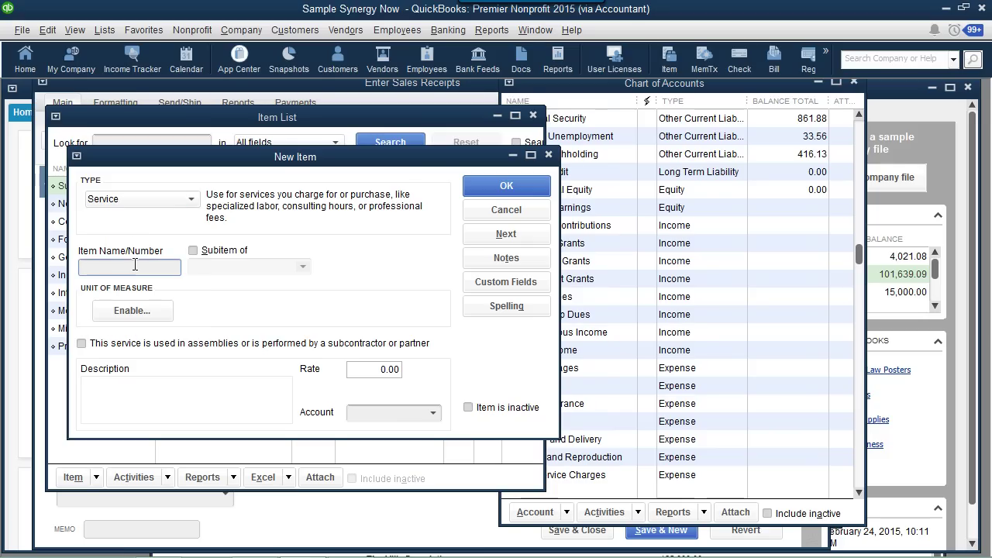
pyautogui.write('Contrib')
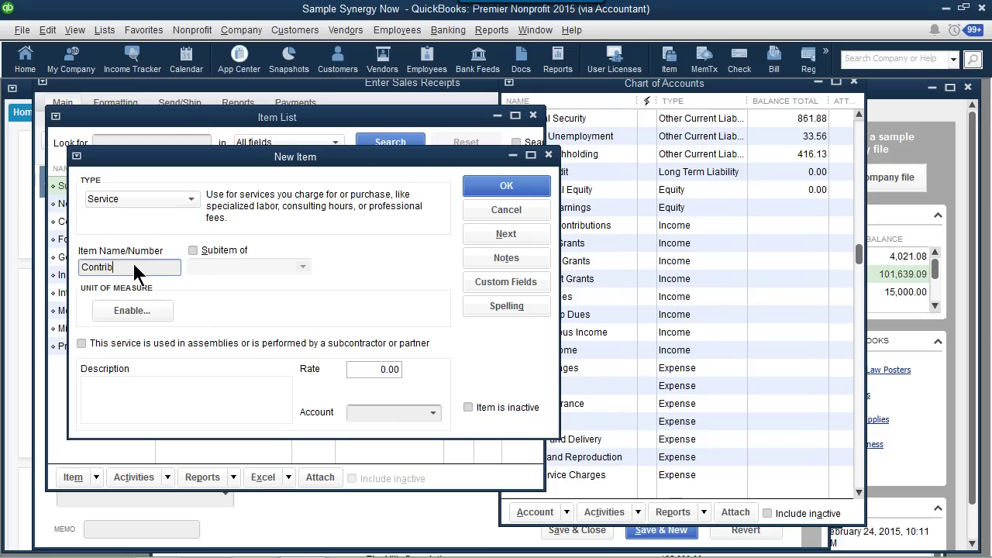
pyautogui.write('ution')
pyautogui.click(82, 267)
pyautogui.write('Indiv')
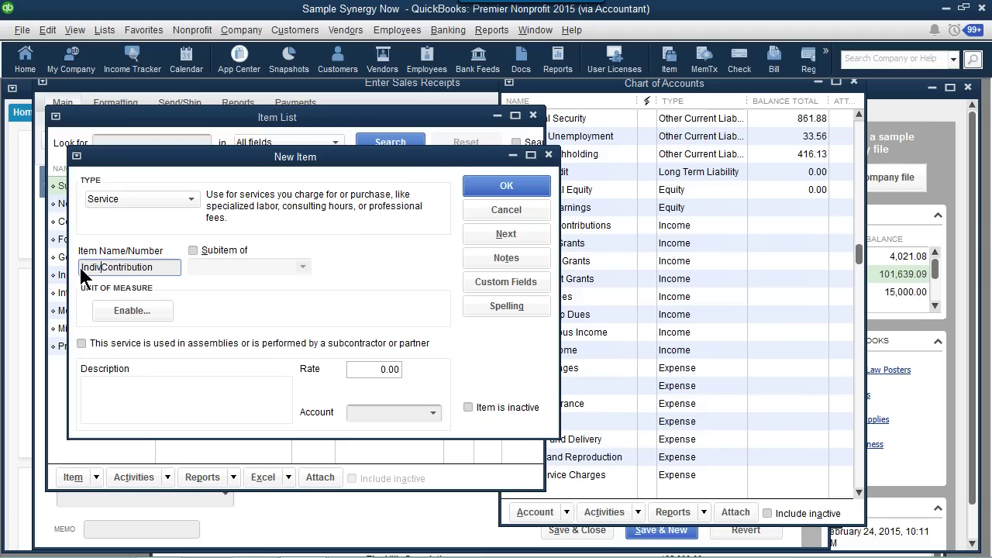
pyautogui.write('idual')
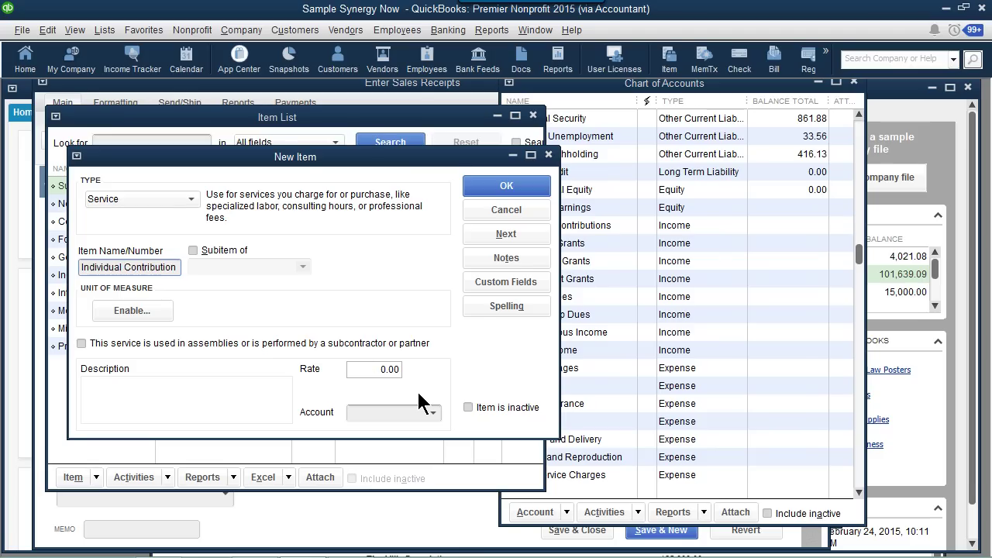
# Link the new service item to the Individual Contributions income account and close the item windows to return to the donor receipt
pyautogui.click(434, 413)
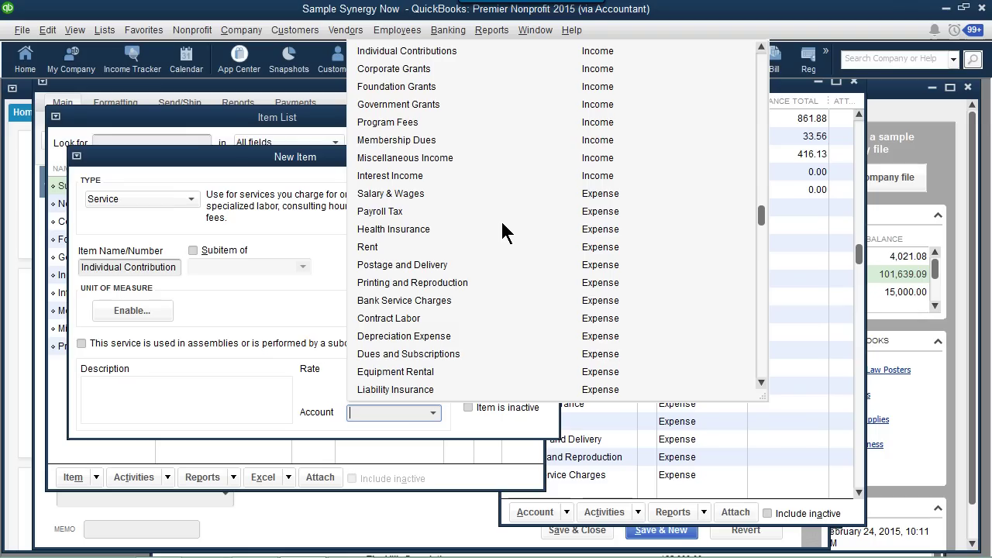
pyautogui.click(439, 51)
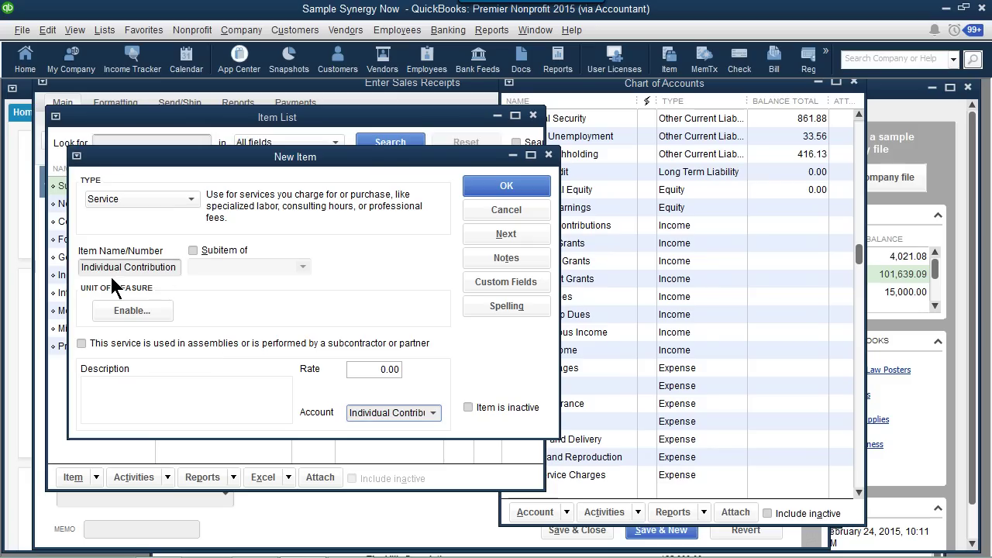
pyautogui.click(82, 269)
pyautogui.moveTo(82, 268); pyautogui.dragTo(177, 268)
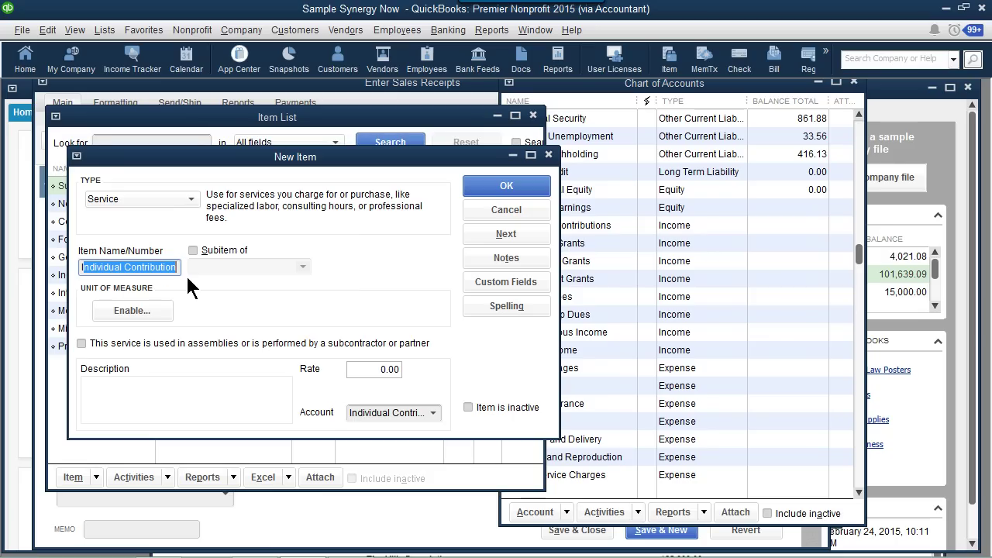
pyautogui.click(433, 414)
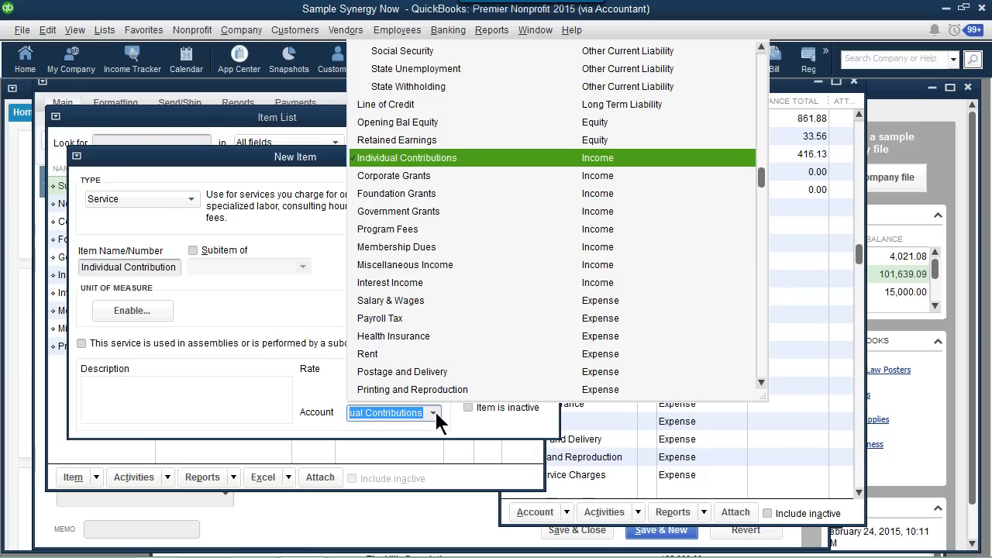
pyautogui.click(435, 416)
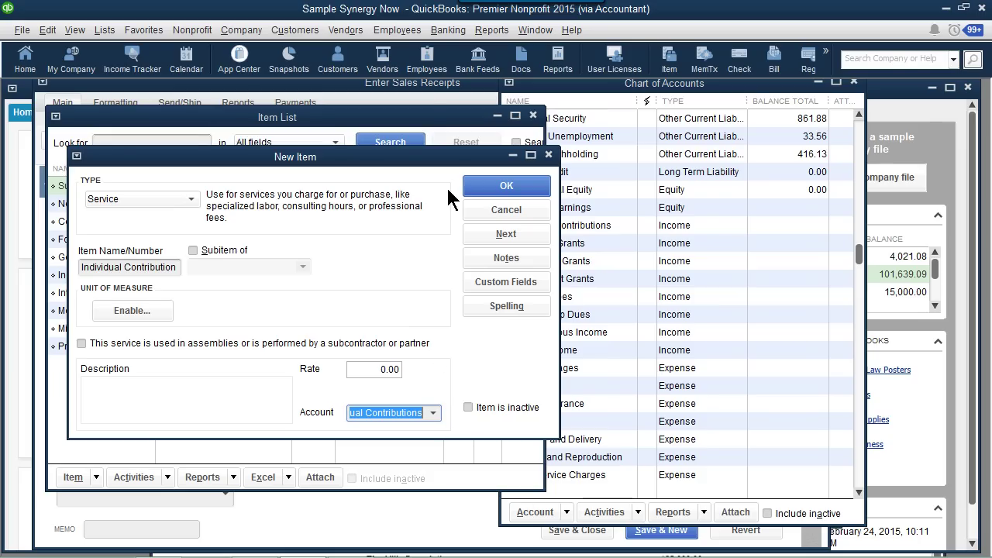
pyautogui.press('Return')
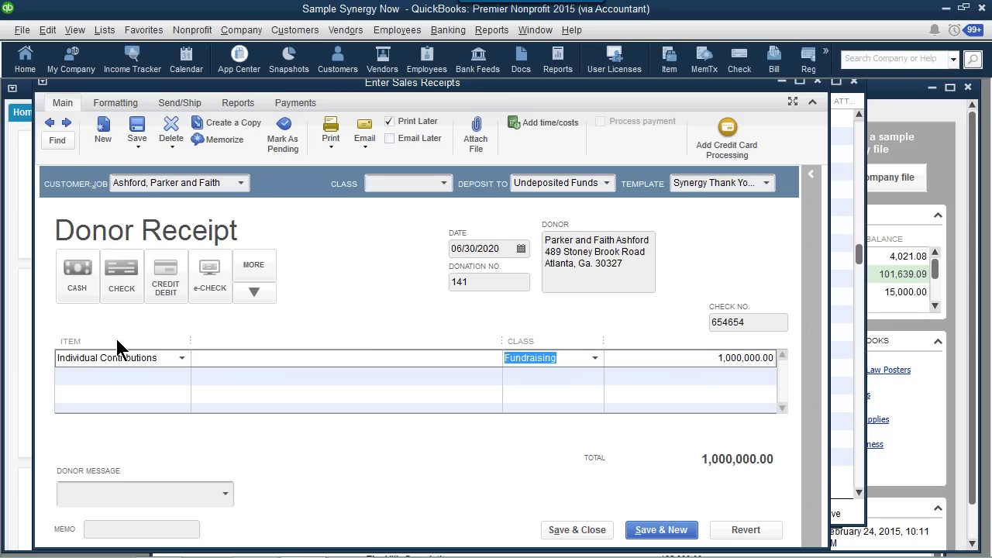
# Change the donor receipt's template to Custom Sales Receipt, and delete this 1,000,000.00 receipt
pyautogui.click(766, 183)
pyautogui.click(747, 204)
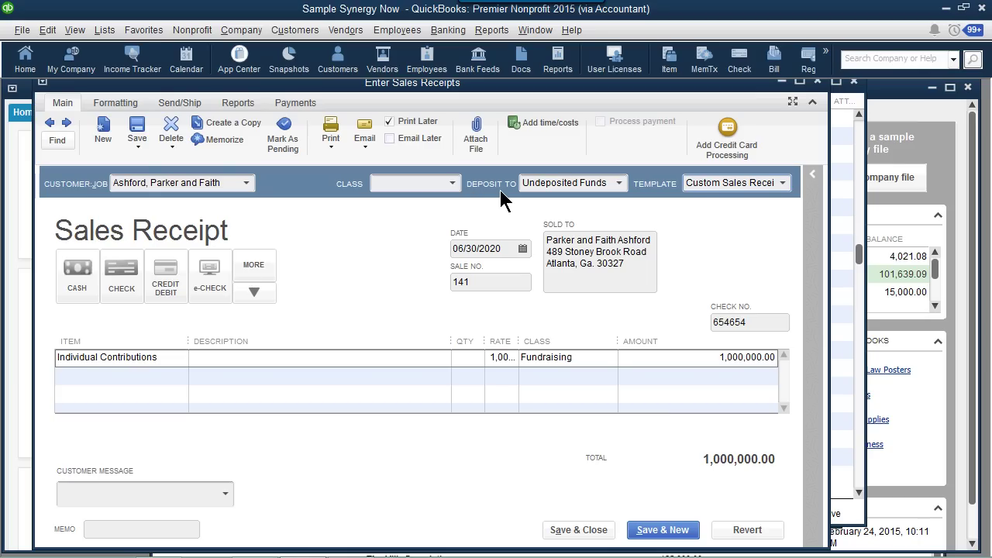
pyautogui.click(48, 31)
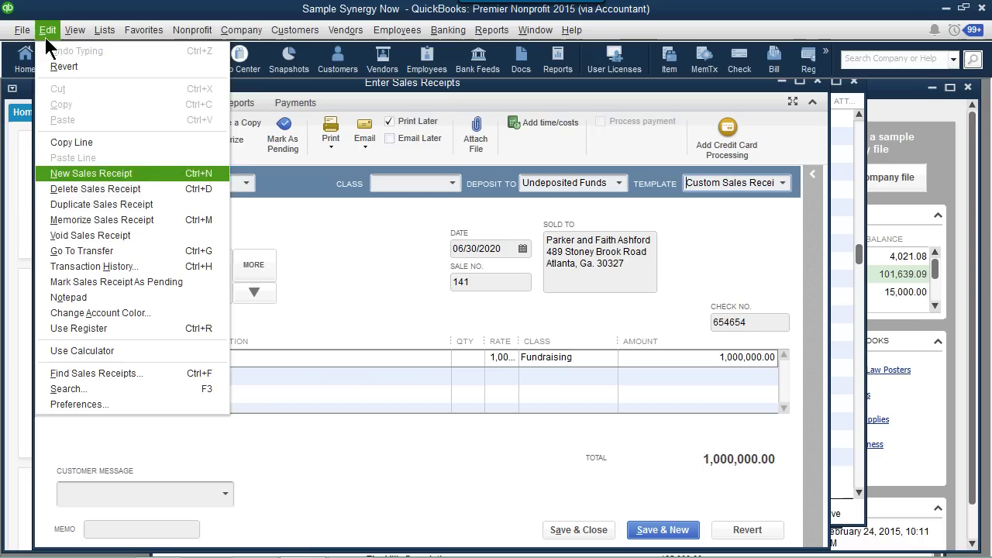
pyautogui.click(55, 188)
pyautogui.press('Return')
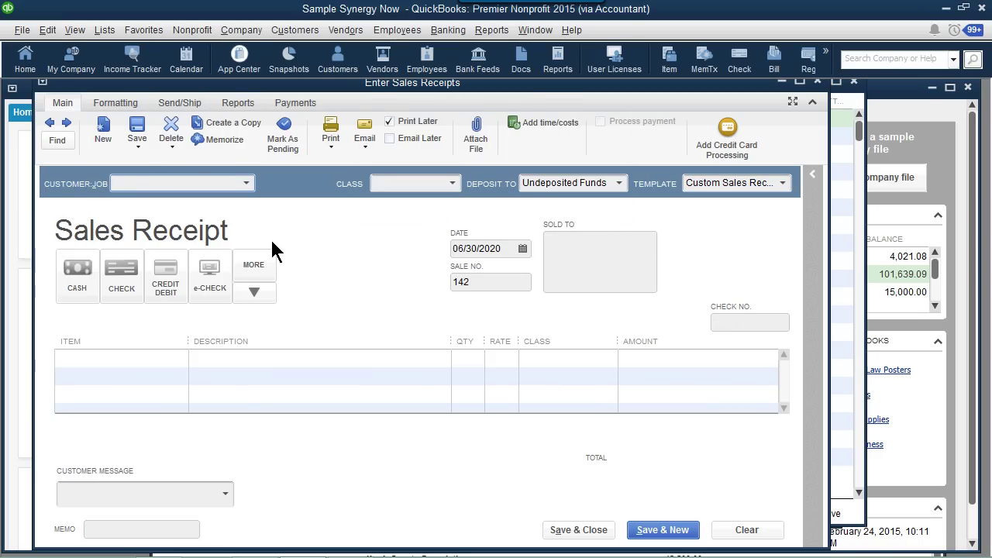
# Select the donor couple on the blank sales receipt and record payment by check with check number 5656
pyautogui.click(247, 185)
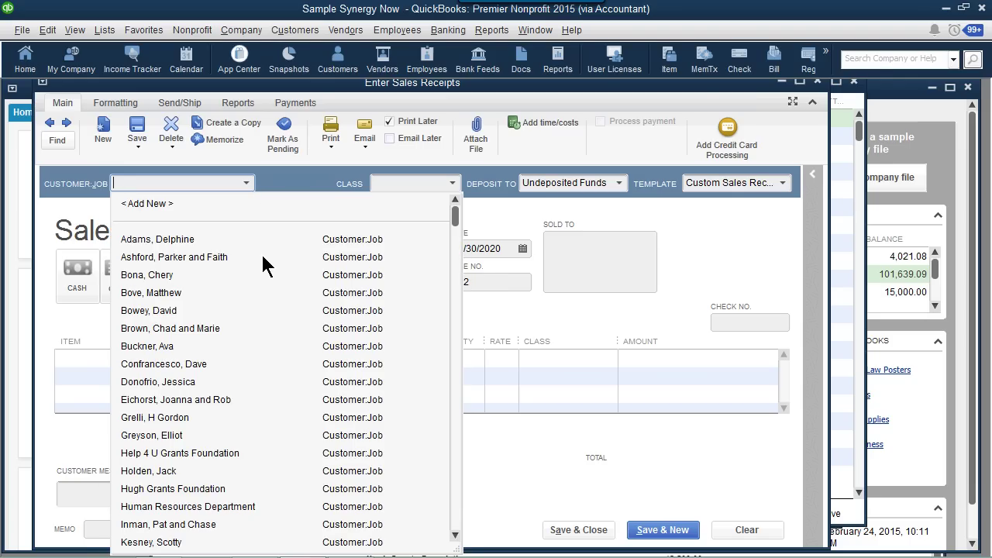
pyautogui.click(227, 258)
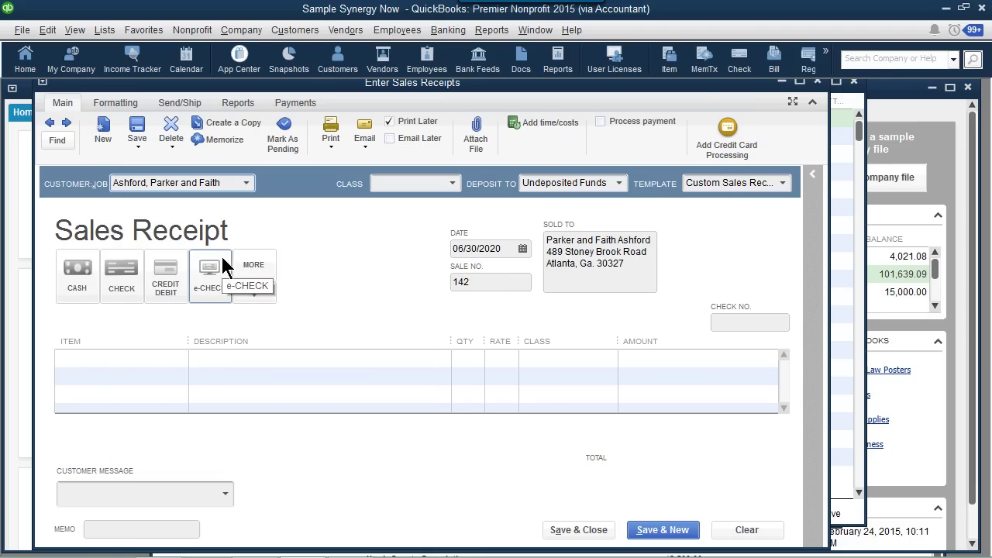
pyautogui.click(128, 280)
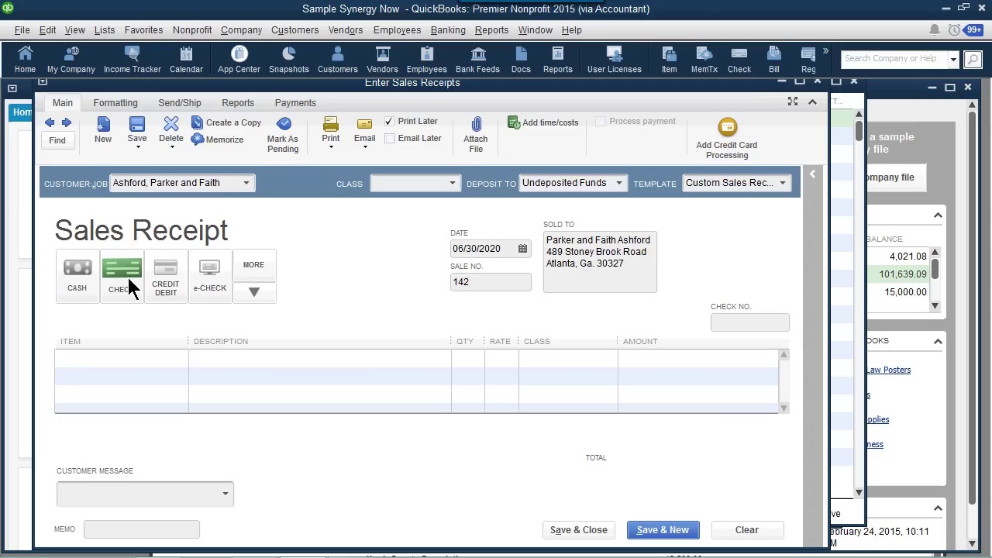
pyautogui.click(724, 322)
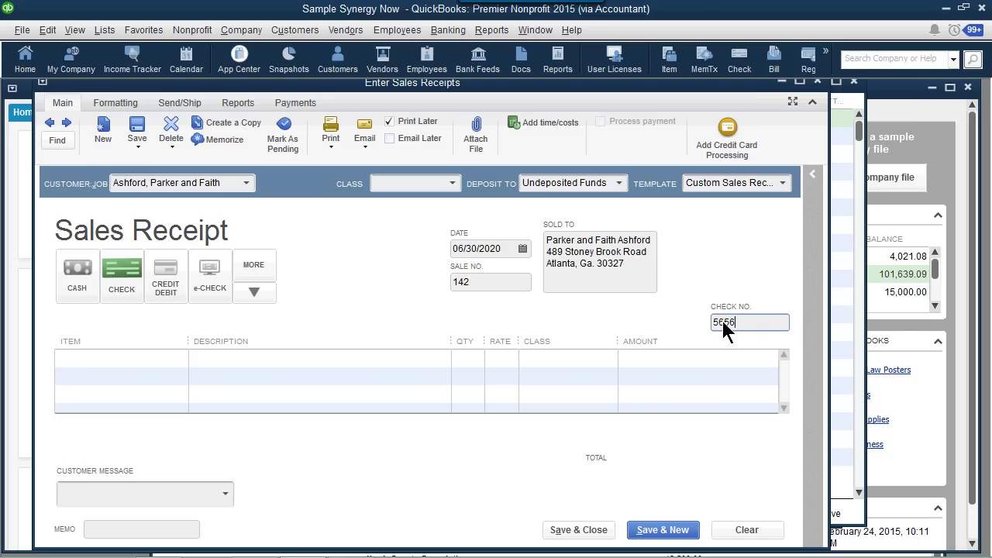
pyautogui.write('5656')
# Add an Individual Contributions line for 25.00 to the sales receipt and assign it the Fundraising class
pyautogui.click(181, 357)
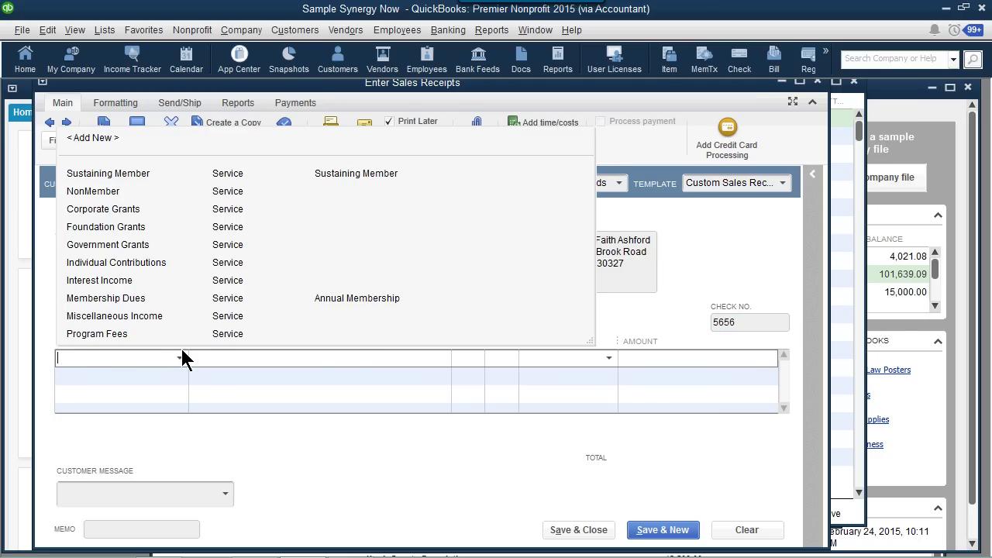
pyautogui.press('Escape')
pyautogui.press('Down')
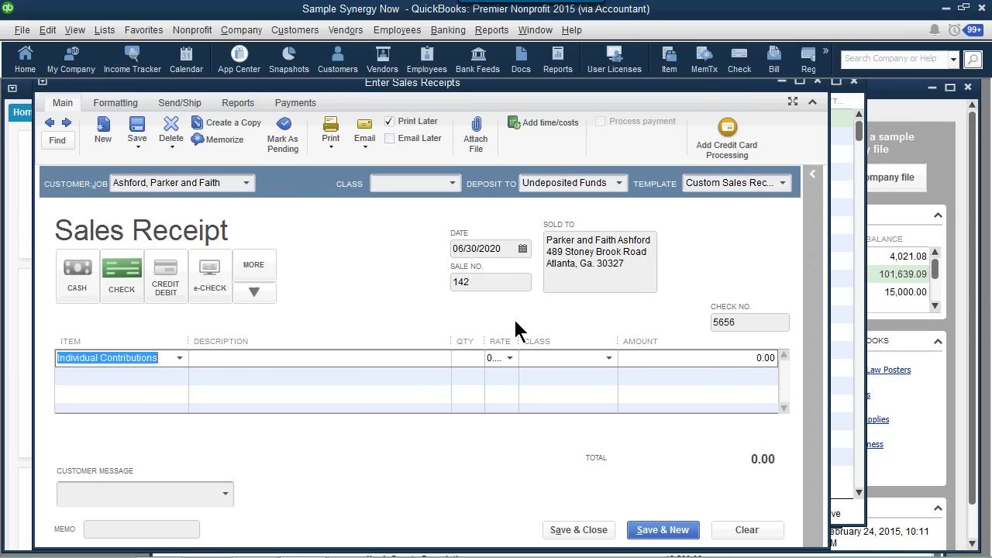
pyautogui.click(691, 357)
pyautogui.write('25')
pyautogui.press('Tab')
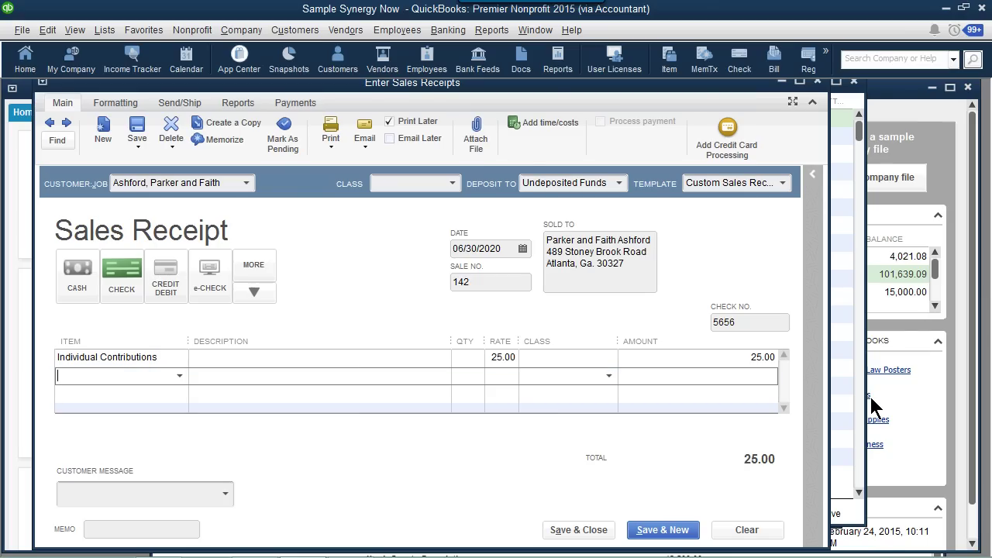
pyautogui.click(603, 356)
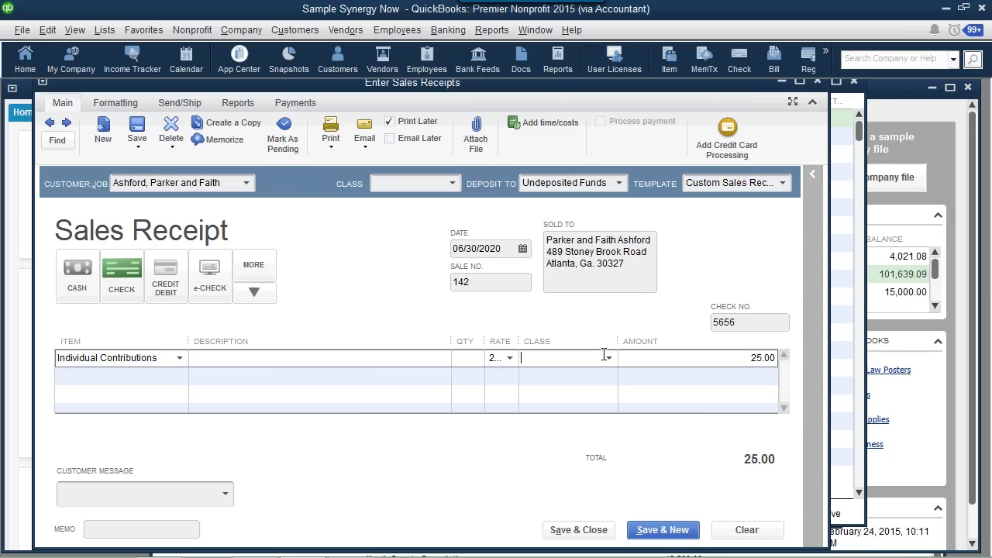
pyautogui.click(609, 359)
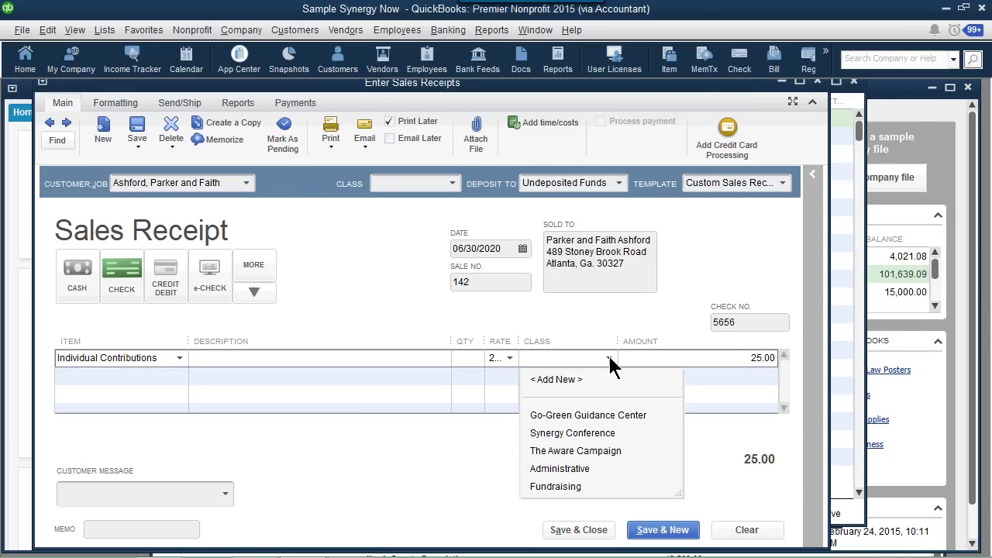
pyautogui.click(568, 487)
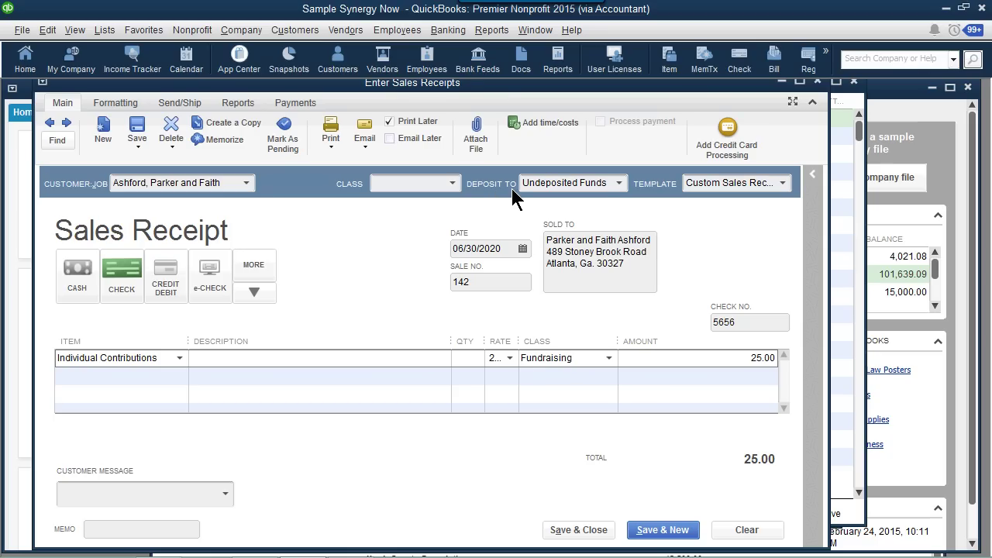
# Review the receipt's deposit account choices, try Checking, and set the deposit account back to Undeposited Funds
pyautogui.click(619, 183)
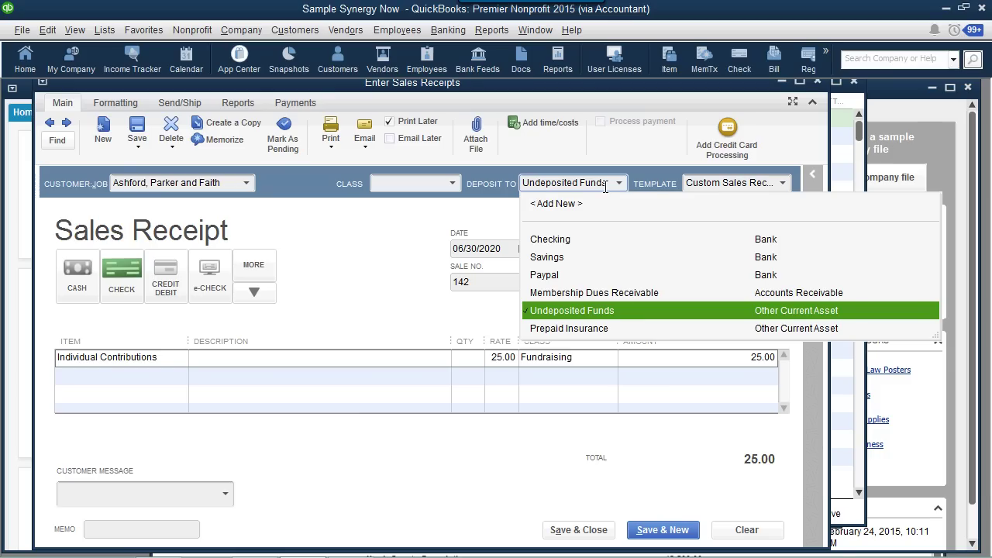
pyautogui.click(608, 311)
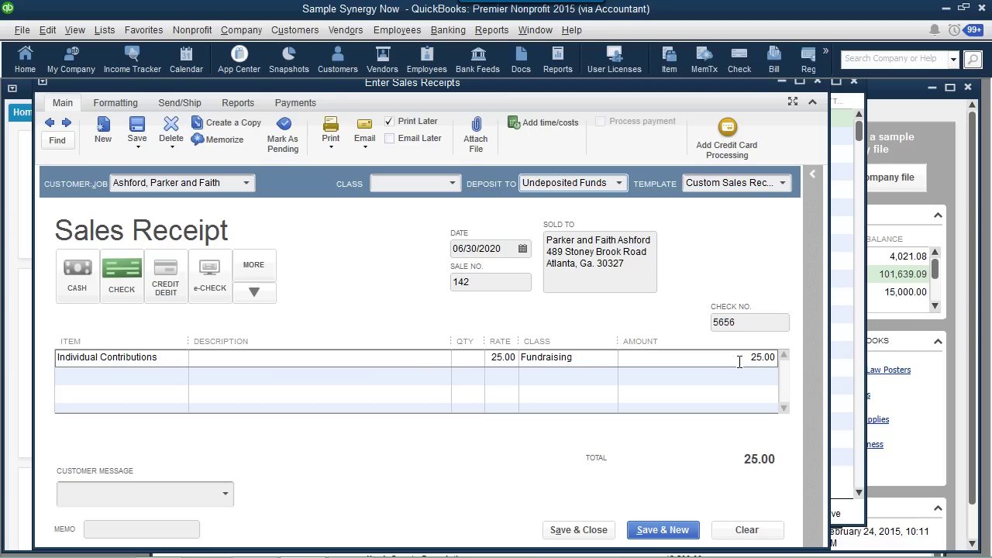
pyautogui.click(619, 183)
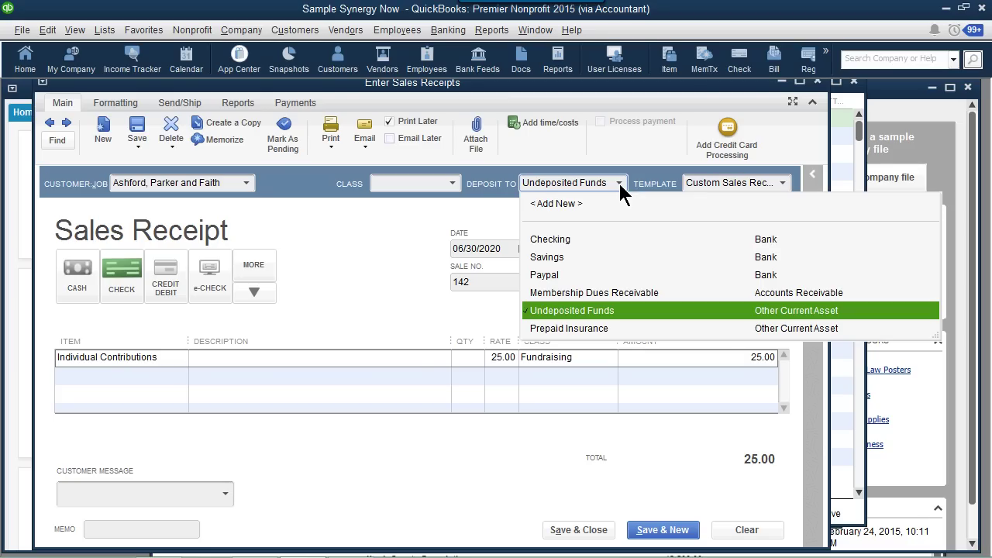
pyautogui.click(590, 310)
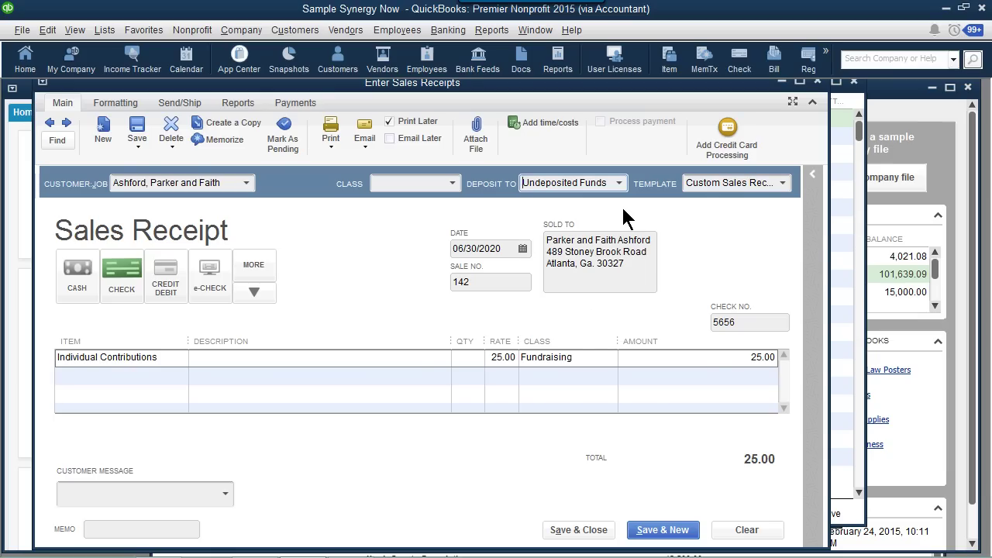
pyautogui.click(619, 184)
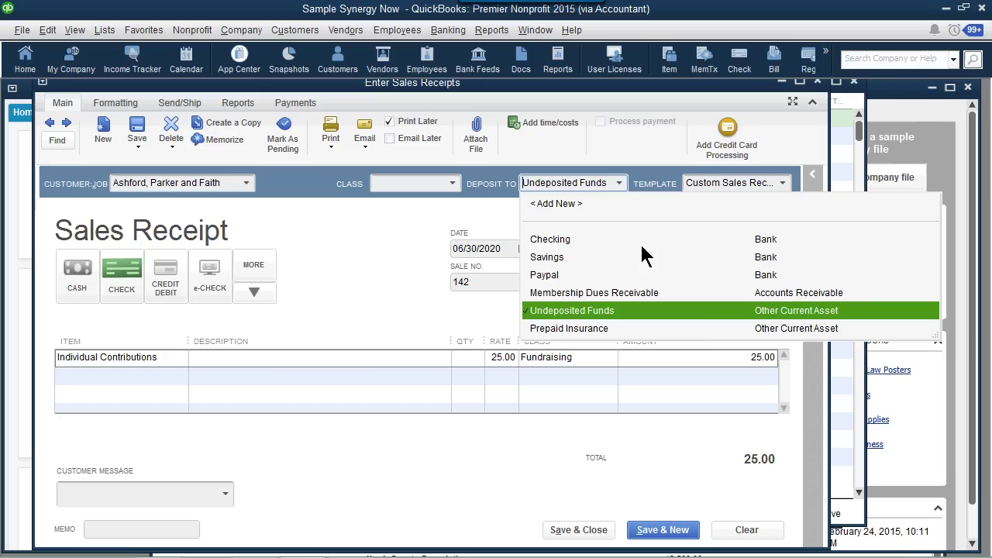
pyautogui.click(564, 240)
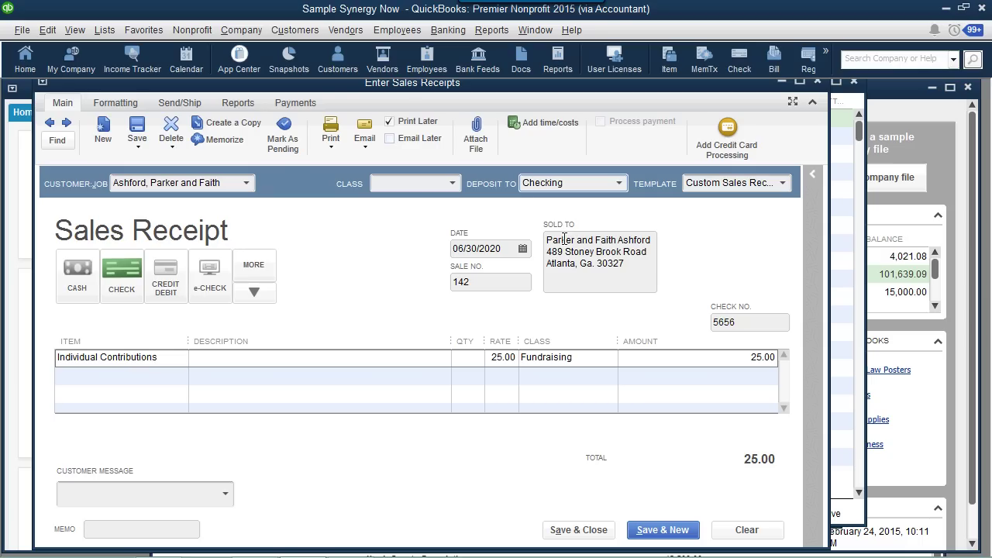
pyautogui.click(619, 186)
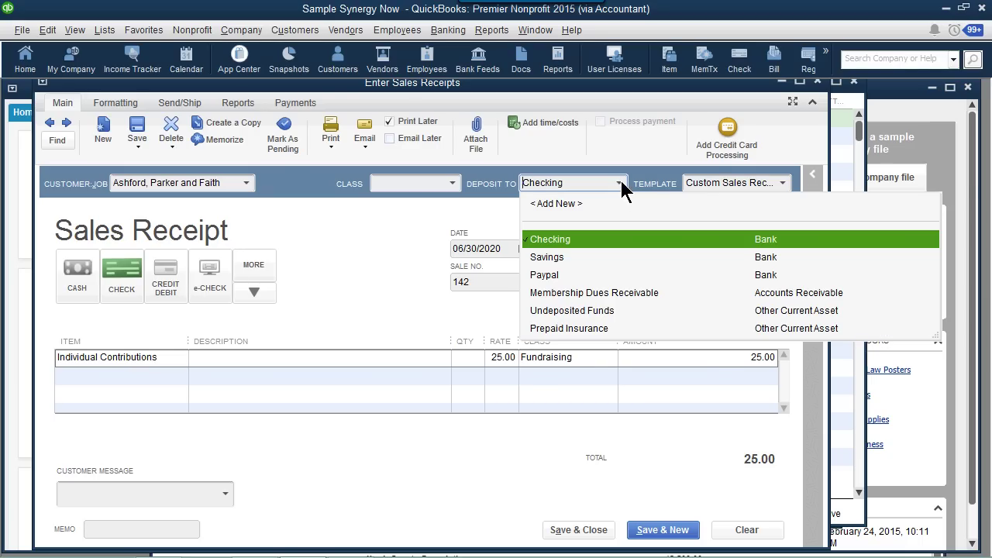
pyautogui.click(612, 313)
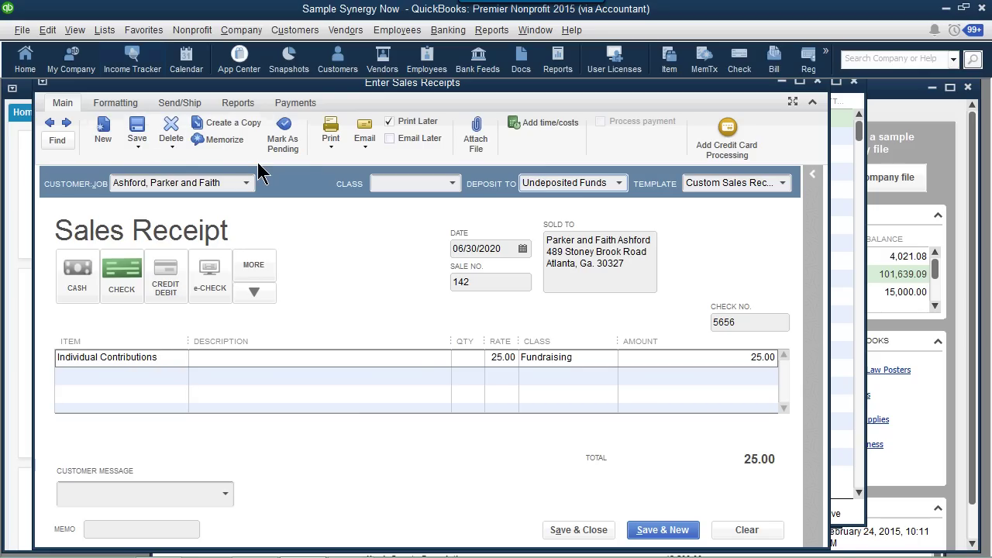
# Open the Chart of Accounts and open the Undeposited Funds account for editing
pyautogui.click(102, 32)
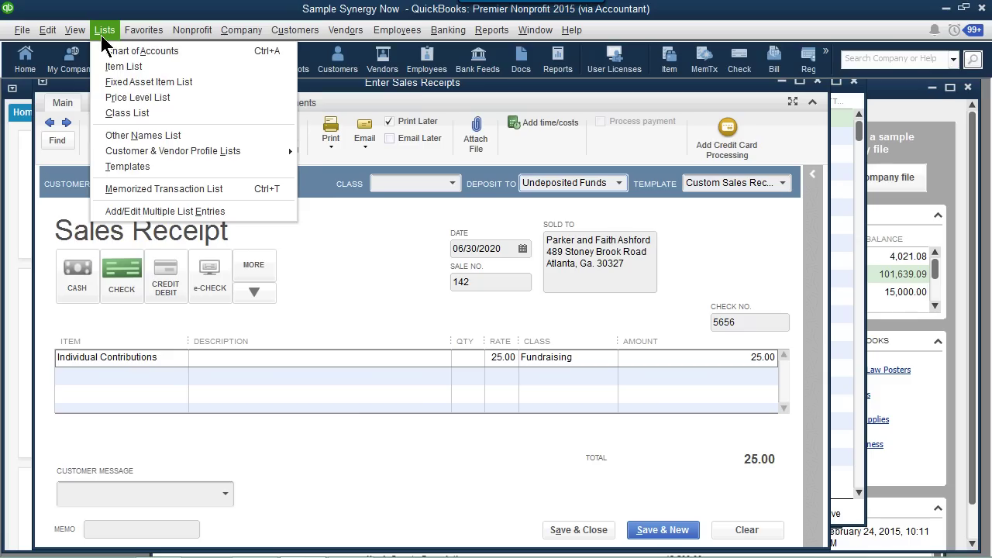
pyautogui.click(109, 49)
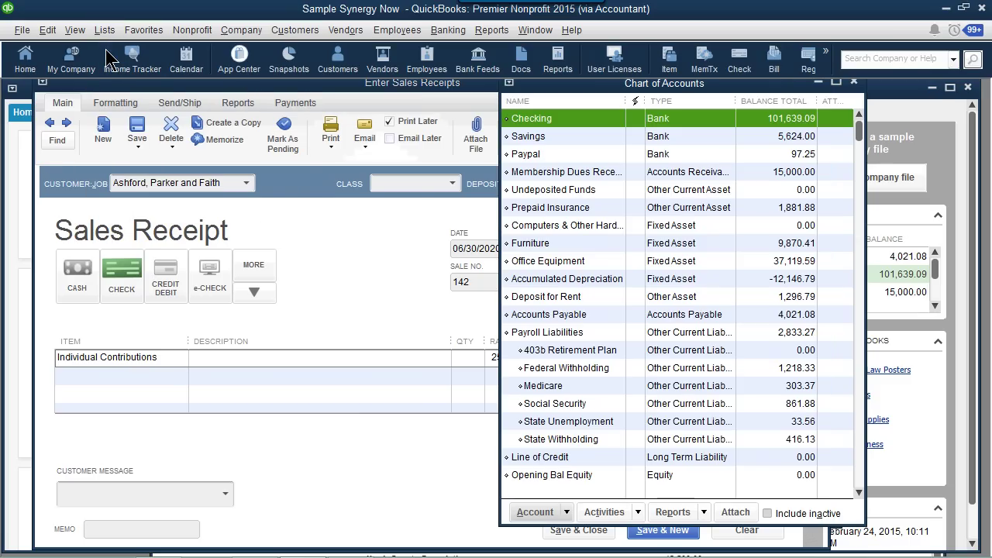
pyautogui.click(596, 194)
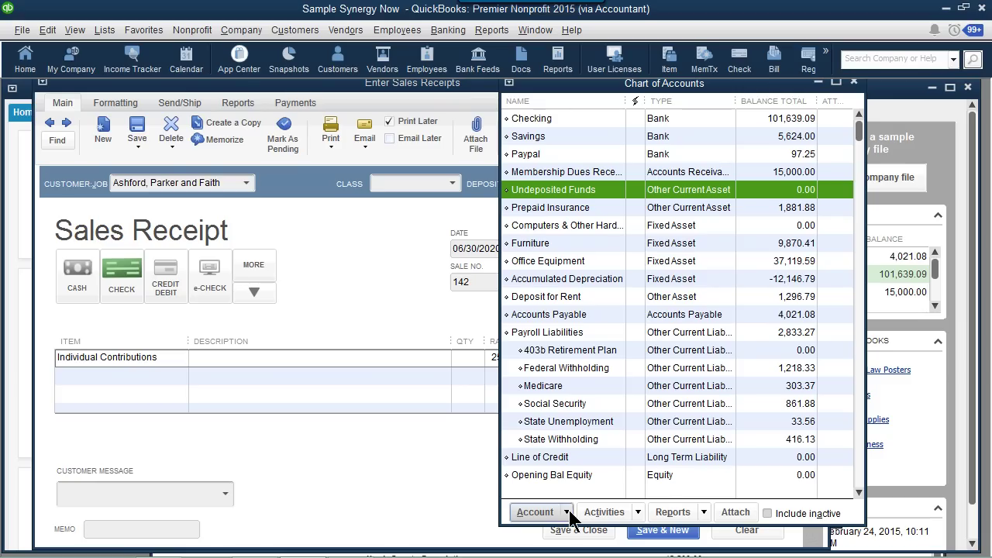
pyautogui.click(543, 512)
pyautogui.press('Up')
pyautogui.press('Up')
pyautogui.press('Up')
pyautogui.press('Up')
pyautogui.press('Up')
pyautogui.press('Up')
pyautogui.press('Up')
pyautogui.press('Up')
pyautogui.press('Up')
pyautogui.press('Up')
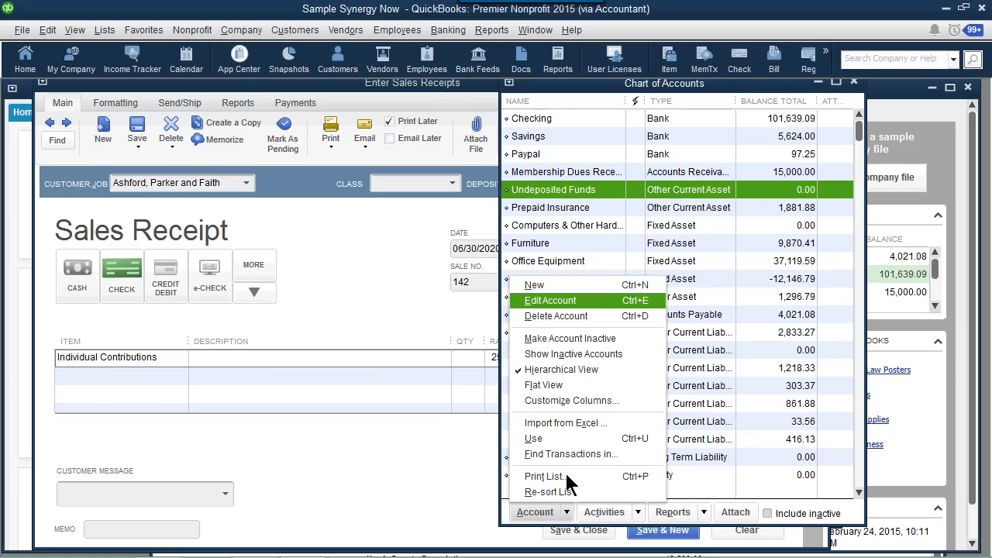
pyautogui.click(560, 301)
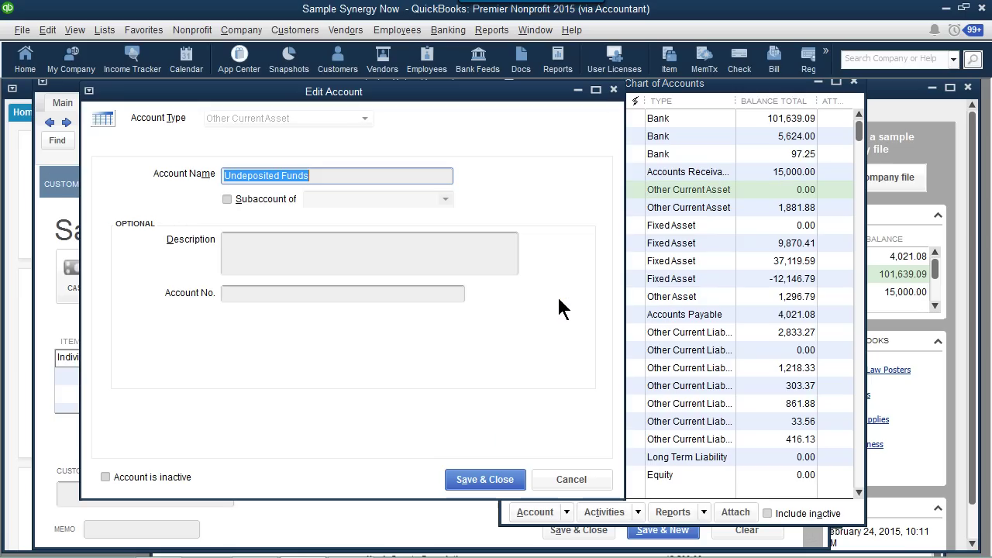
# Rename the Undeposited Funds account as "That money in my TOP DRAWER!!!!", save it, and widen the account list's name column
pyautogui.write('Trus')
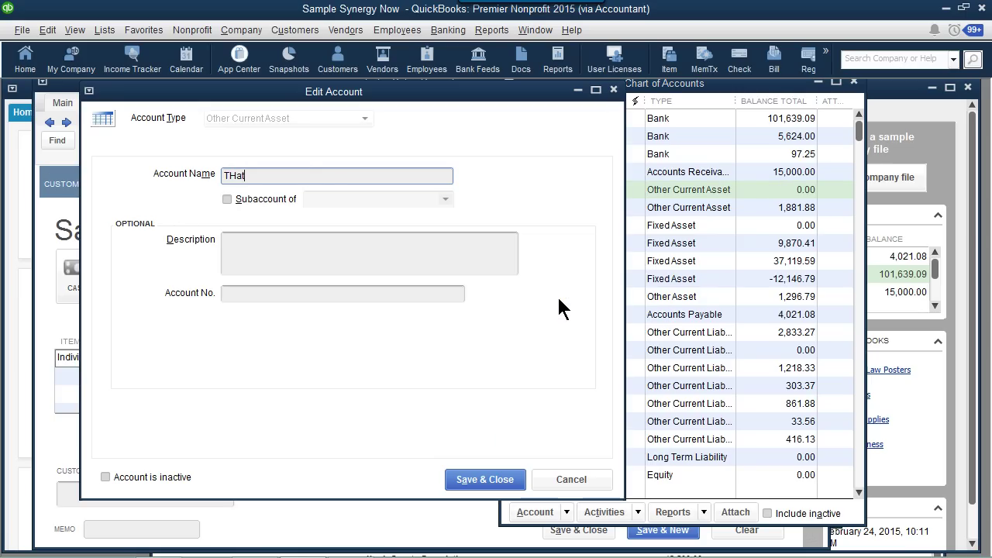
pyautogui.press('BackSpace')
pyautogui.press('BackSpace')
pyautogui.press('BackSpace')
pyautogui.write('hat money in m')
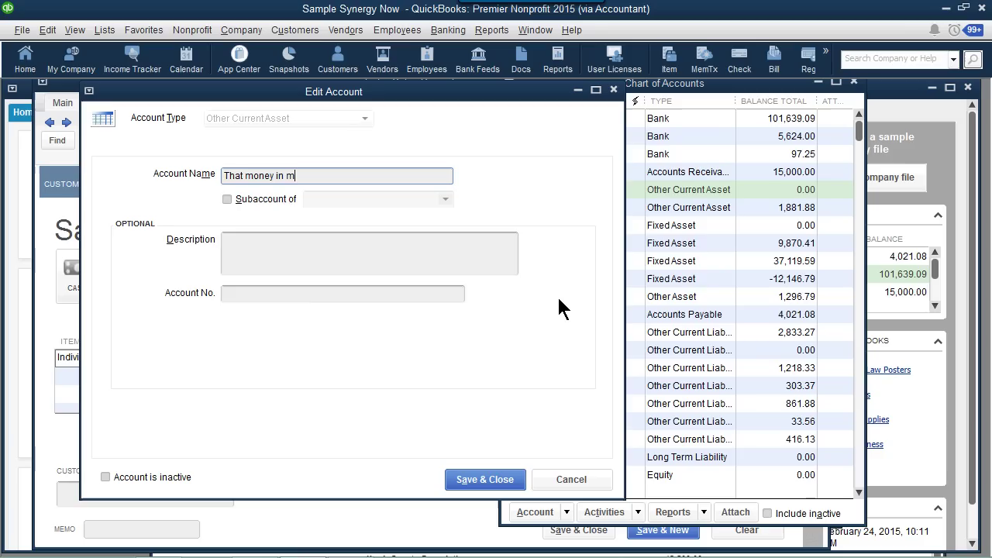
pyautogui.write('y TOP ')
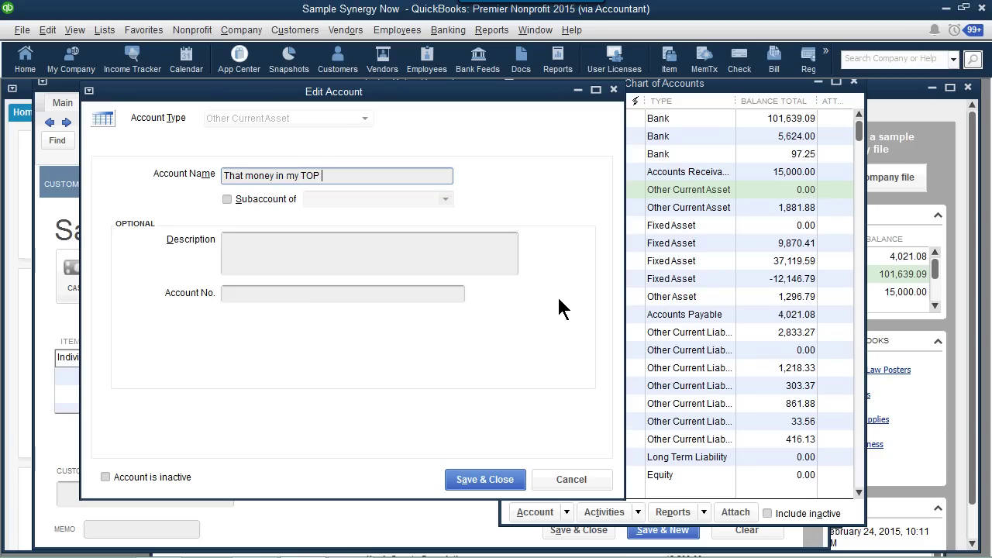
pyautogui.write('DRAWER!!!!')
pyautogui.click(486, 480)
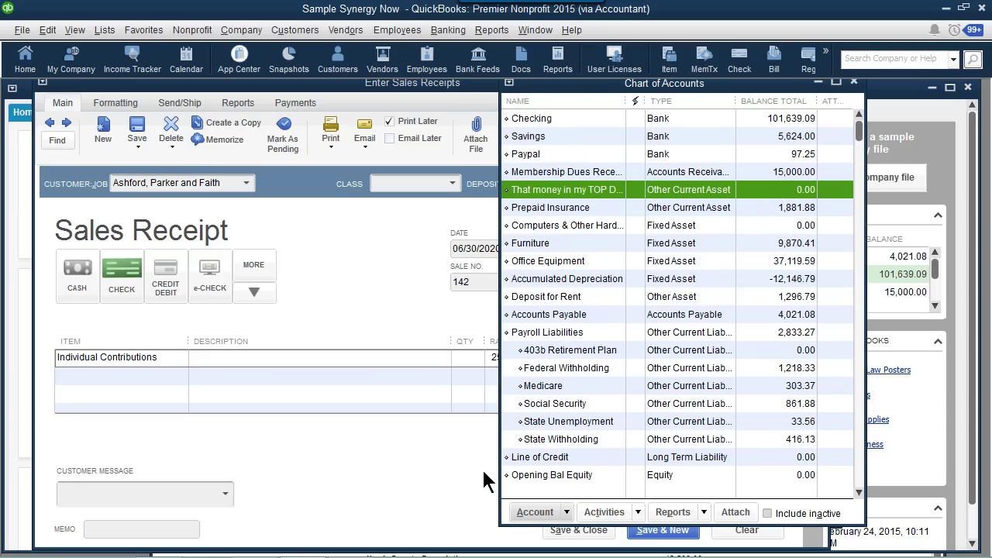
pyautogui.moveTo(625, 100); pyautogui.dragTo(644, 103)
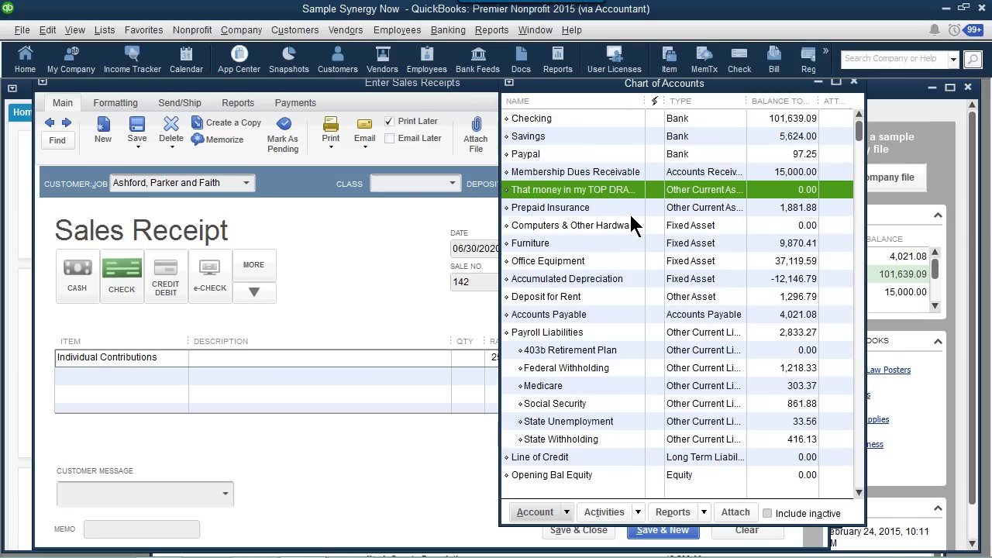
# Place the 25.00 sales receipt beside the Chart of Accounts, save and close it, and compare the top drawer and Checking balances
pyautogui.click(338, 84)
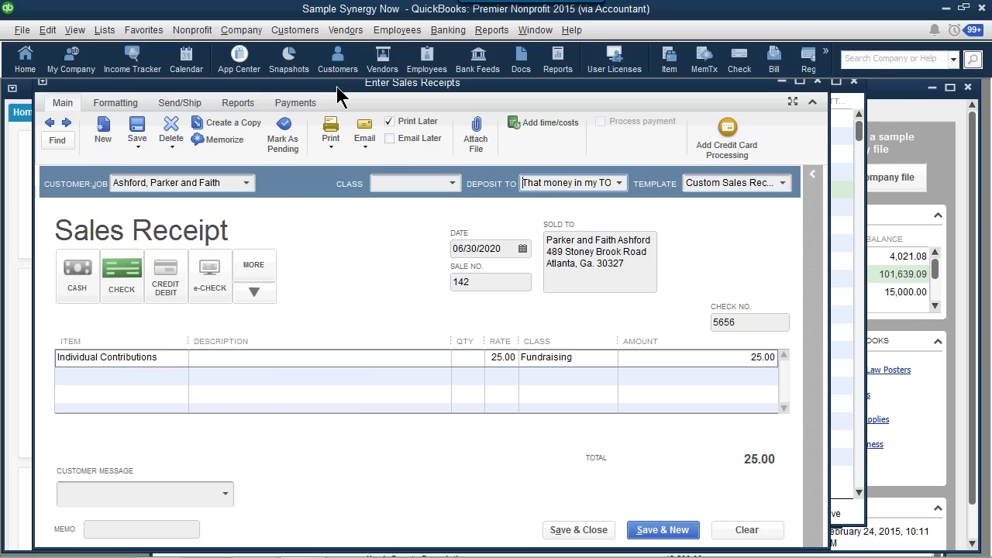
pyautogui.moveTo(337, 87); pyautogui.dragTo(35, 86)
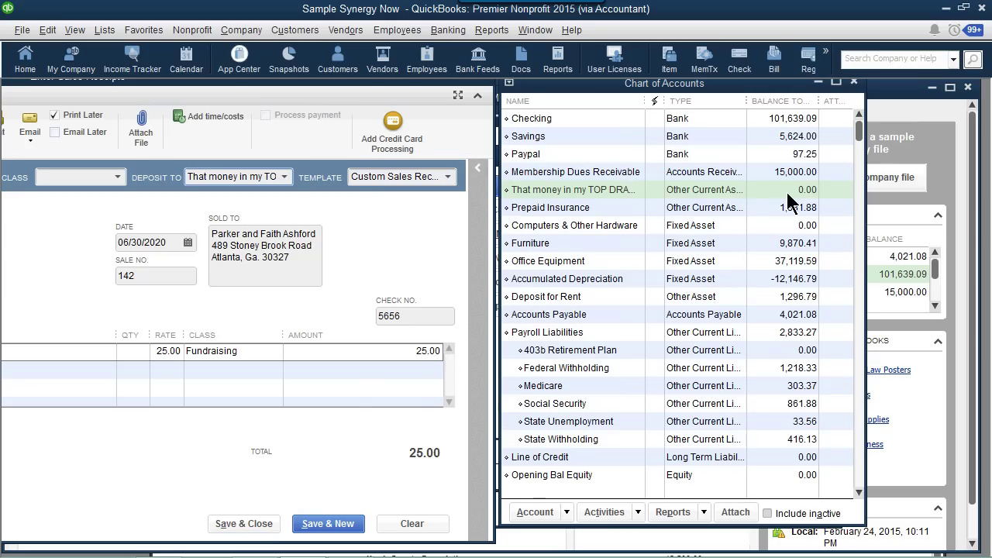
pyautogui.click(245, 524)
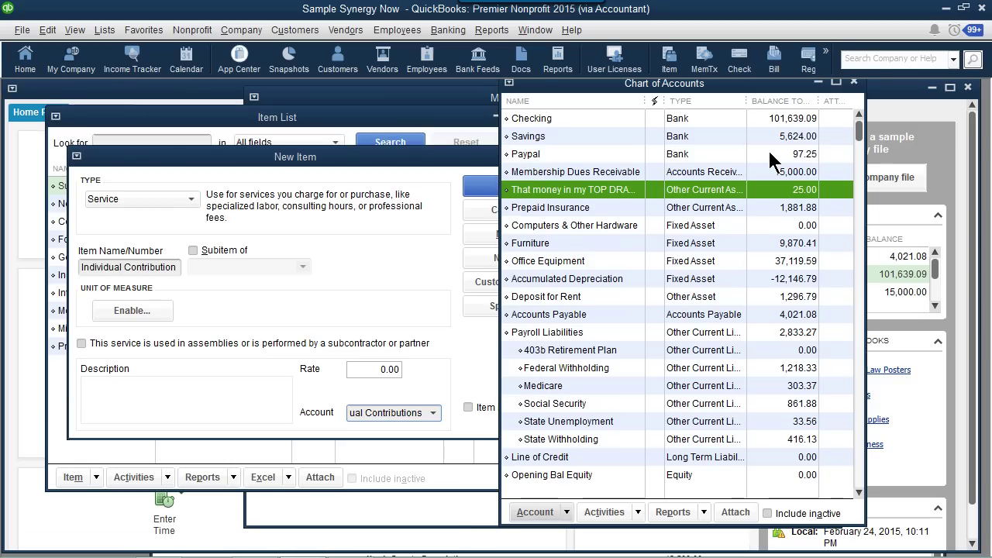
pyautogui.click(766, 124)
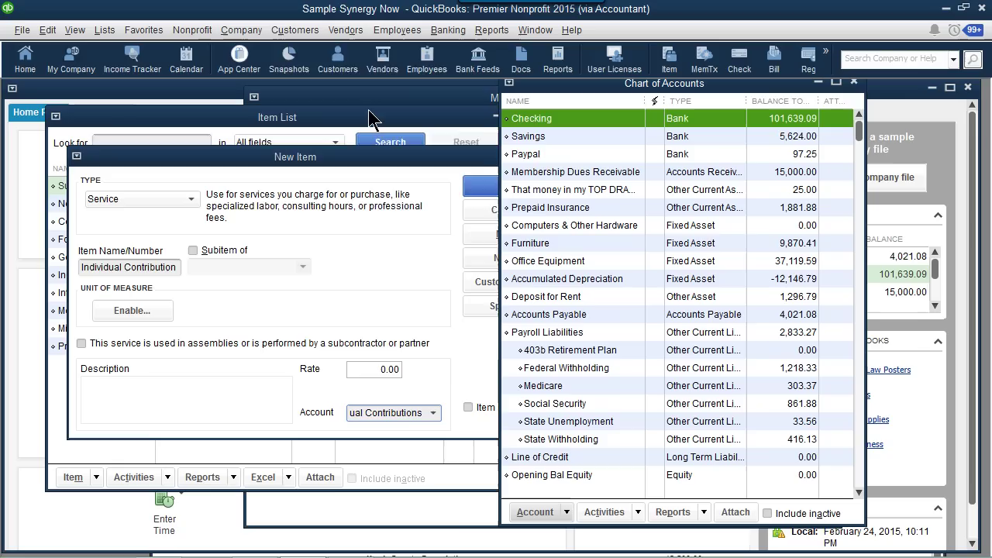
# Start a new sales receipt for Hugh Grants Foundation and record payment by check with check number 5755
pyautogui.click(284, 31)
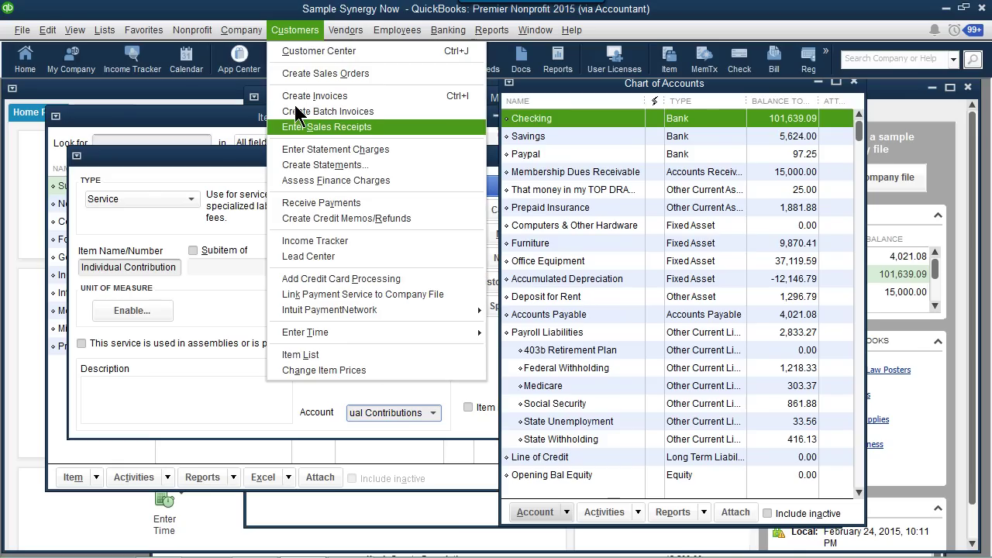
pyautogui.click(300, 127)
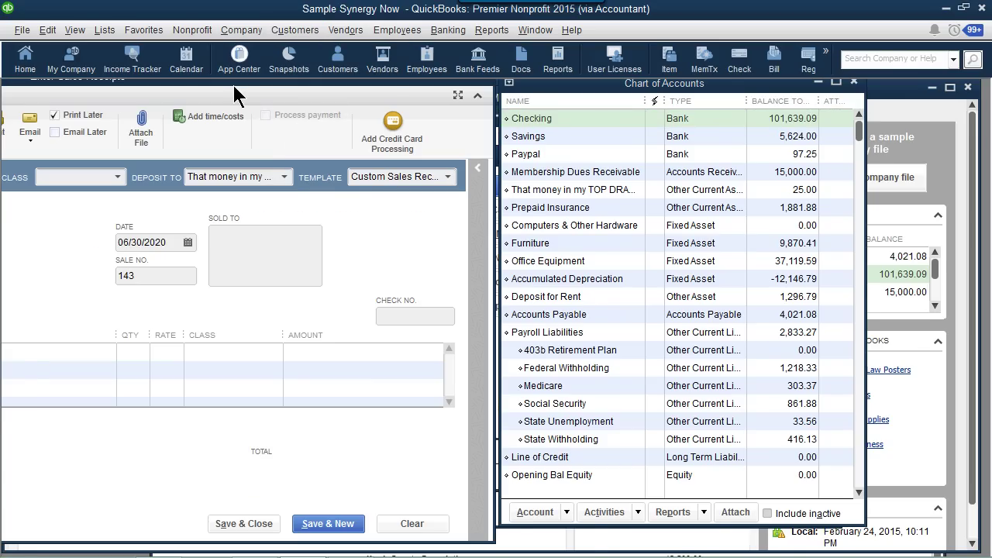
pyautogui.moveTo(237, 97); pyautogui.dragTo(532, 113)
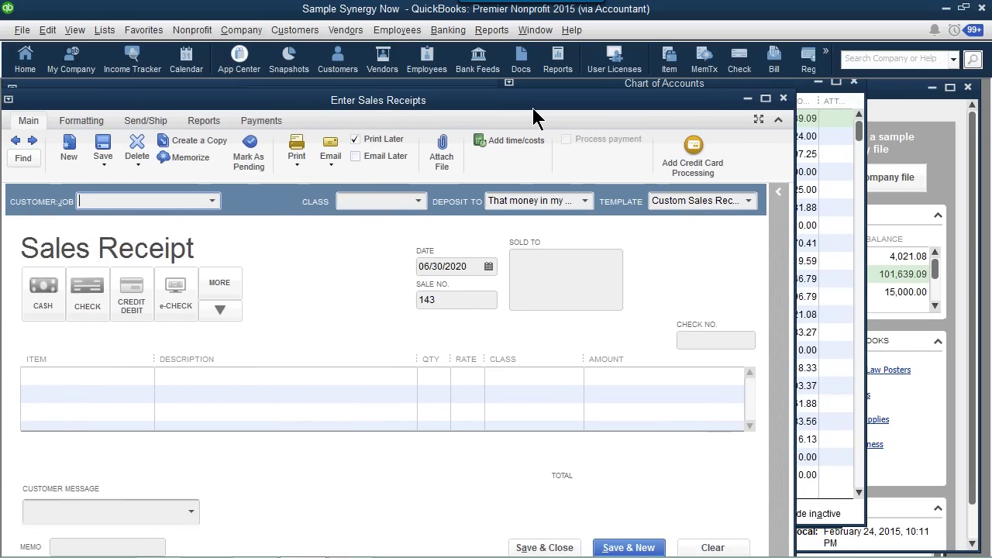
pyautogui.click(212, 201)
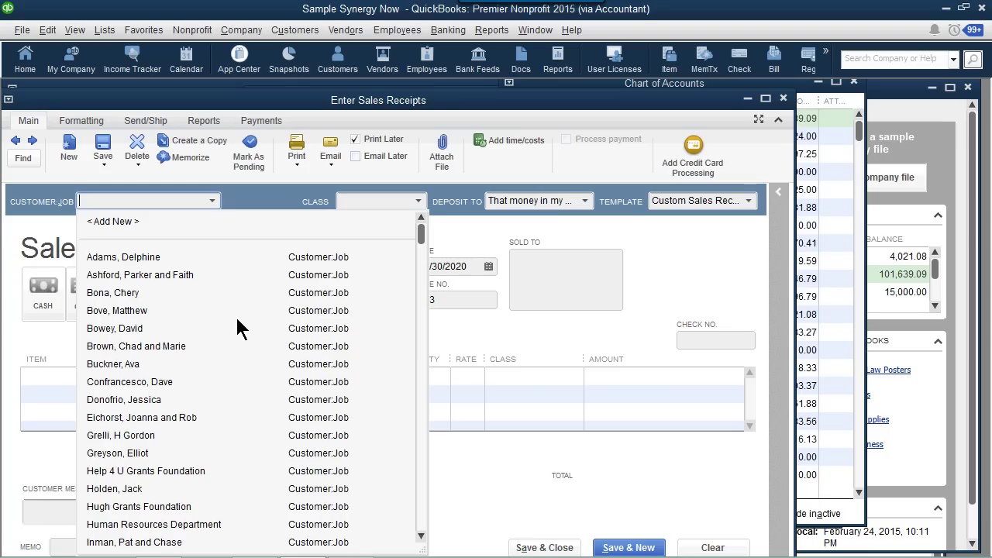
pyautogui.click(199, 506)
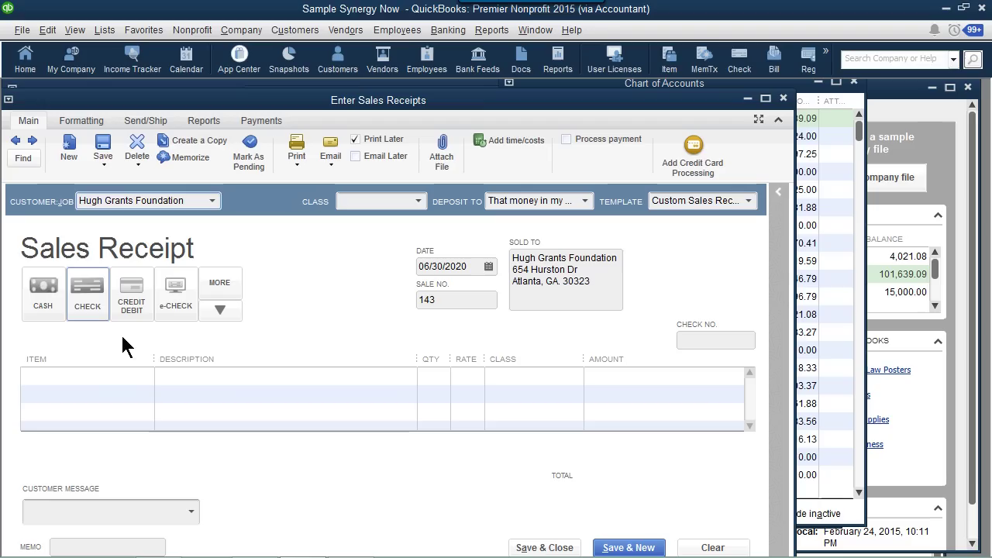
pyautogui.click(98, 309)
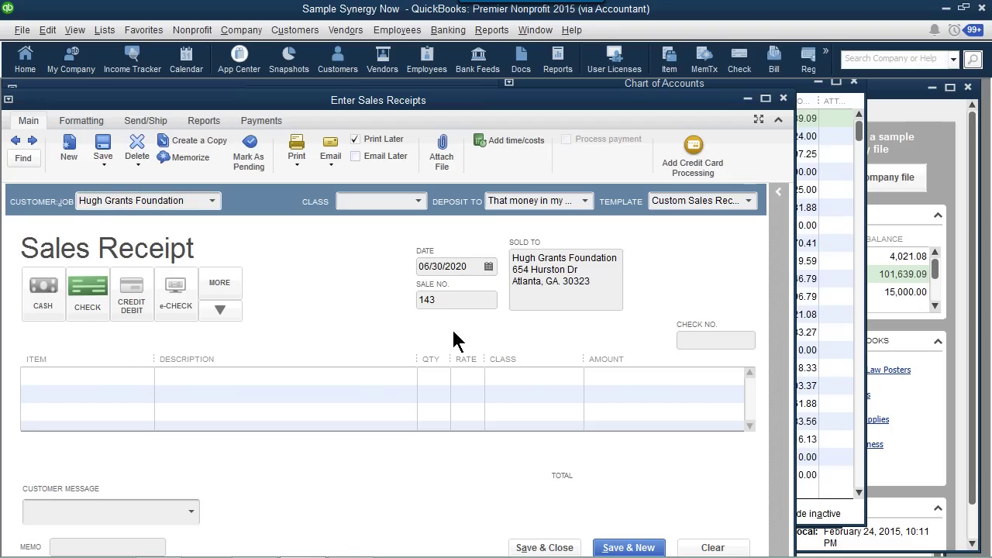
pyautogui.click(695, 343)
pyautogui.write('5755')
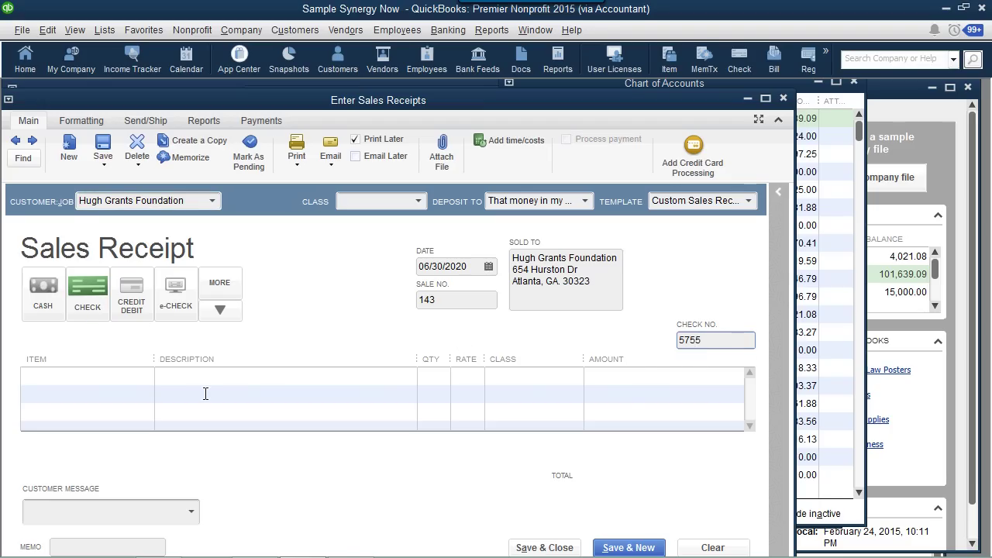
# Add two Foundation Grants lines to the sales receipt
pyautogui.click(146, 375)
pyautogui.click(146, 375)
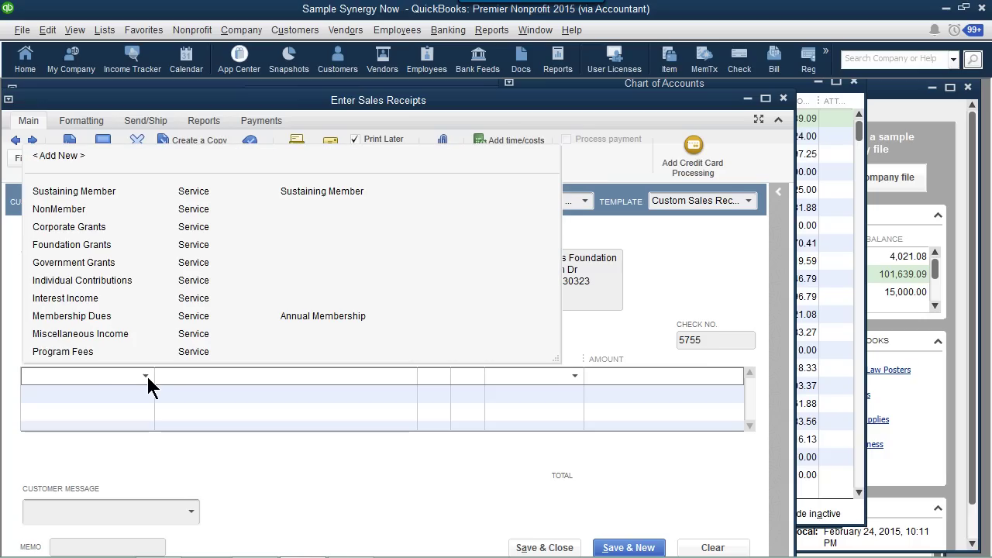
pyautogui.click(106, 248)
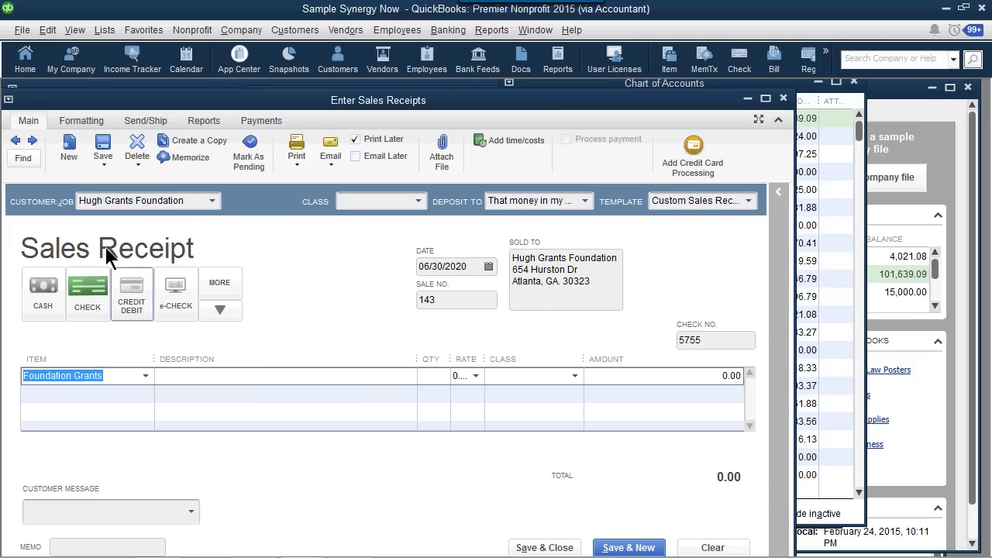
pyautogui.click(147, 396)
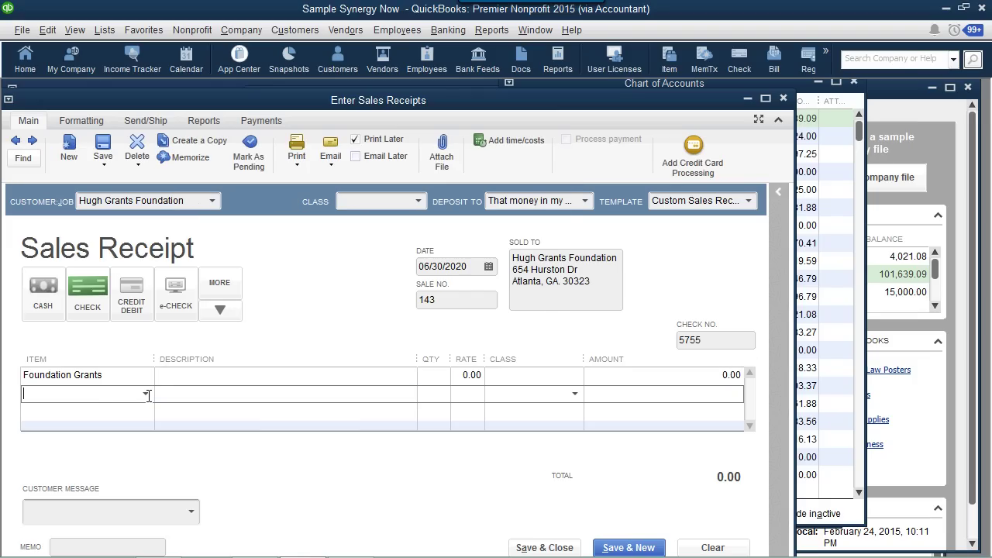
pyautogui.click(146, 394)
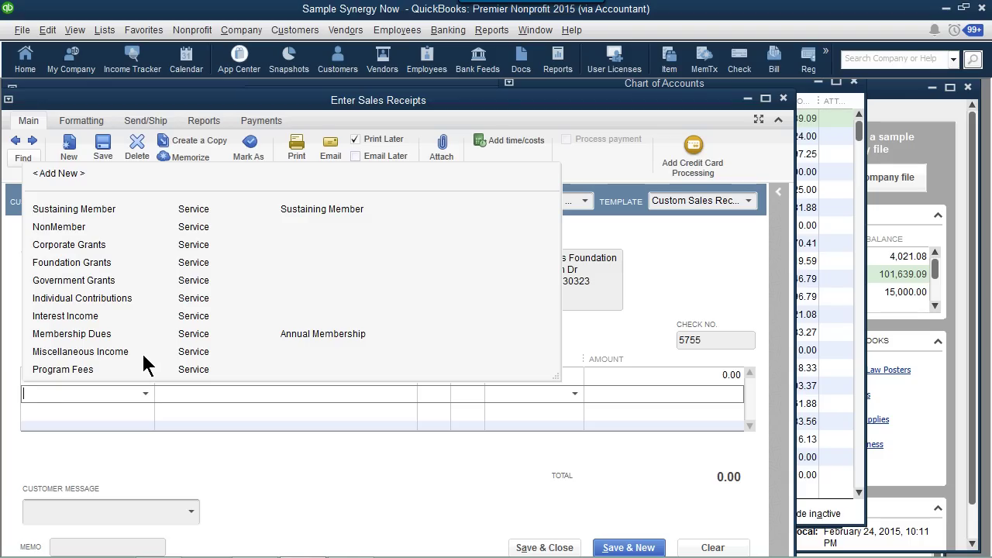
pyautogui.click(108, 264)
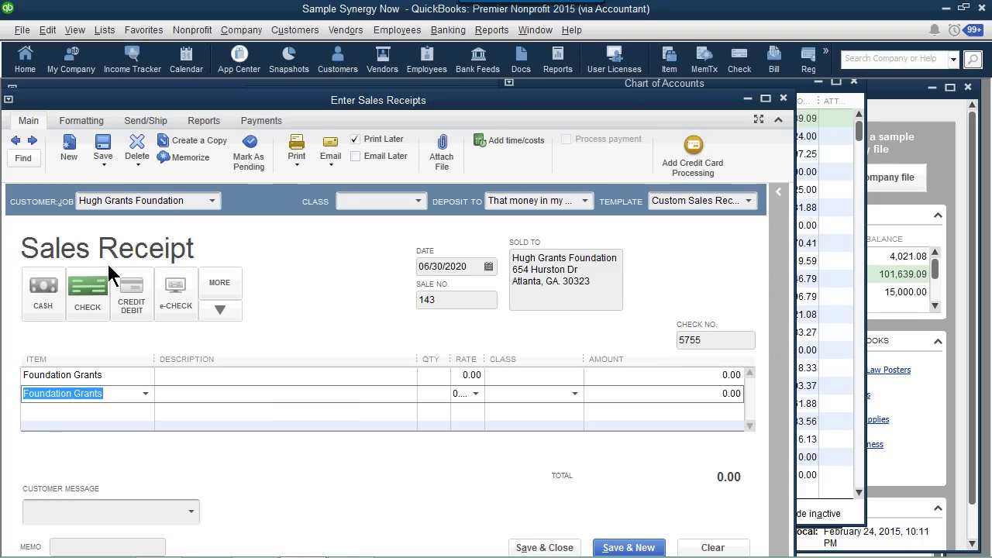
# Set the first Foundation Grants line's amount to 5,000 and assign it the Go-Green Guidance Center class
pyautogui.click(645, 375)
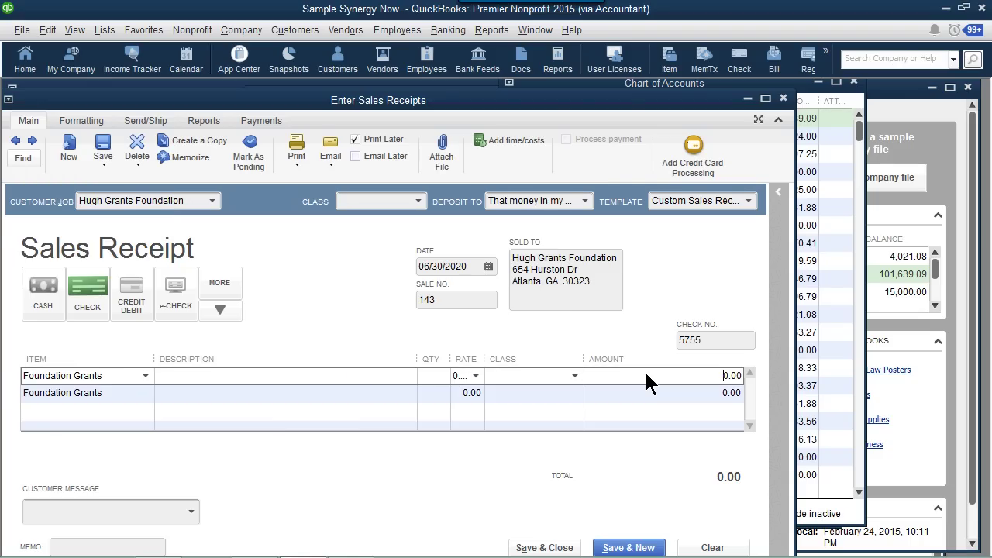
pyautogui.write('5,000')
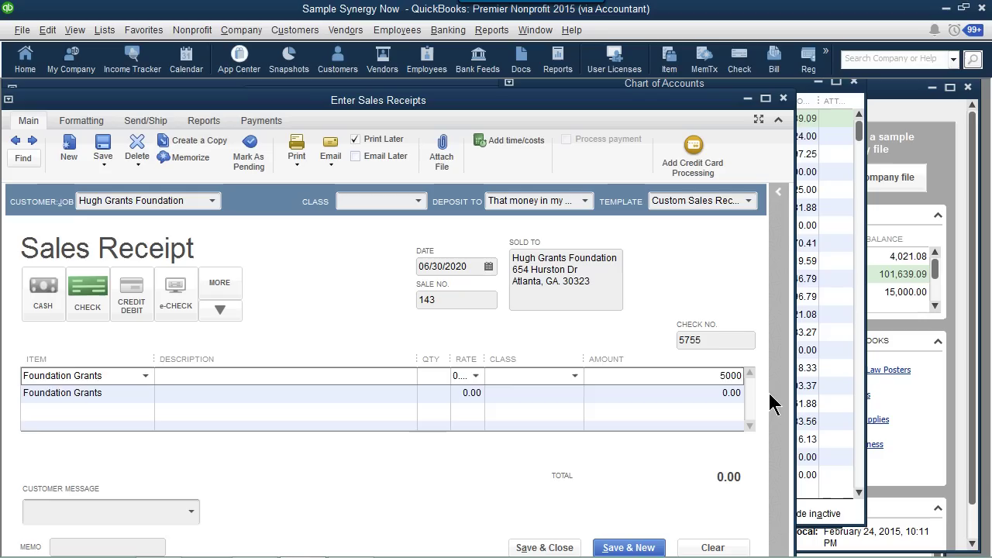
pyautogui.press('Tab')
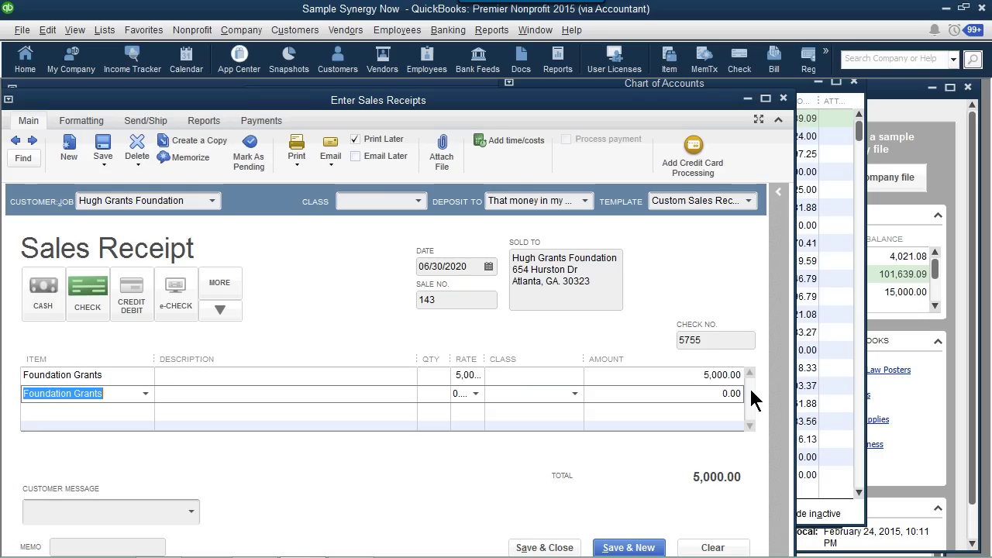
pyautogui.click(535, 376)
pyautogui.click(575, 376)
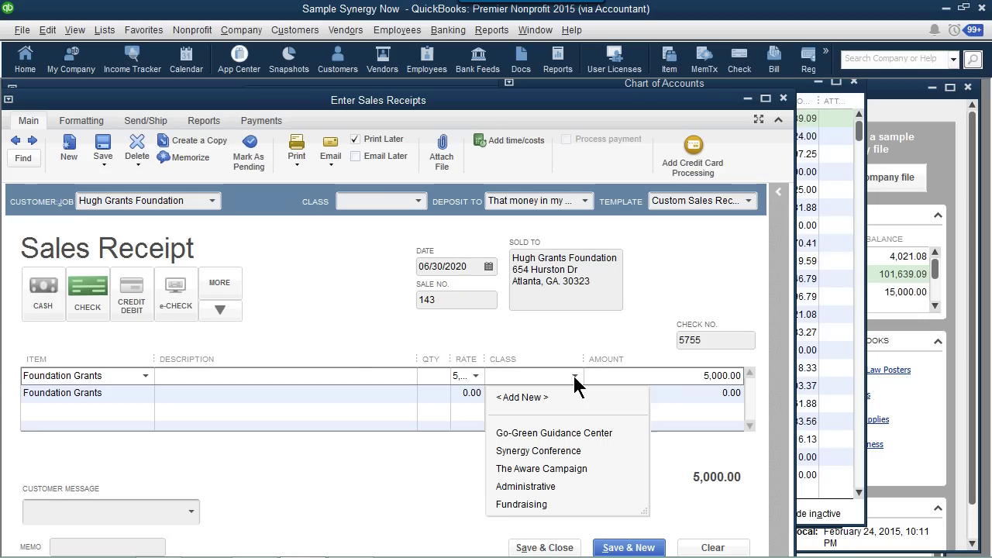
pyautogui.click(570, 433)
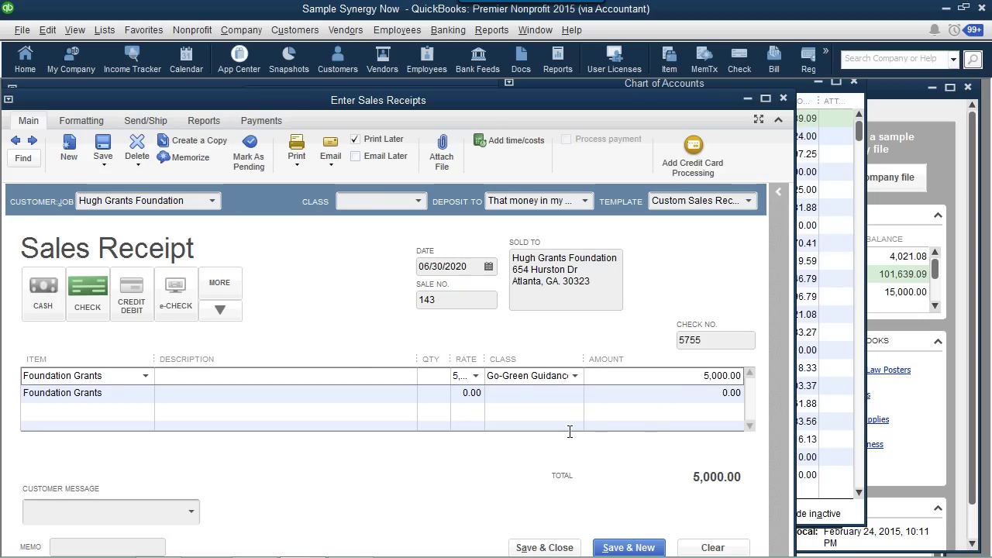
# Set the second Foundation Grants line's amount to 5,000 and assign it the Fundraising class
pyautogui.click(721, 393)
pyautogui.write('5')
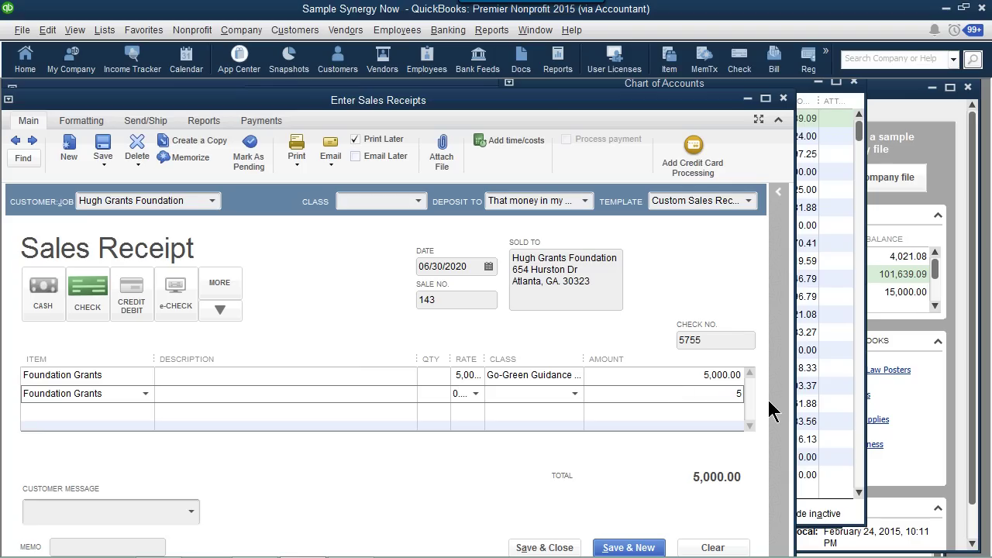
pyautogui.write(',000')
pyautogui.press('Tab')
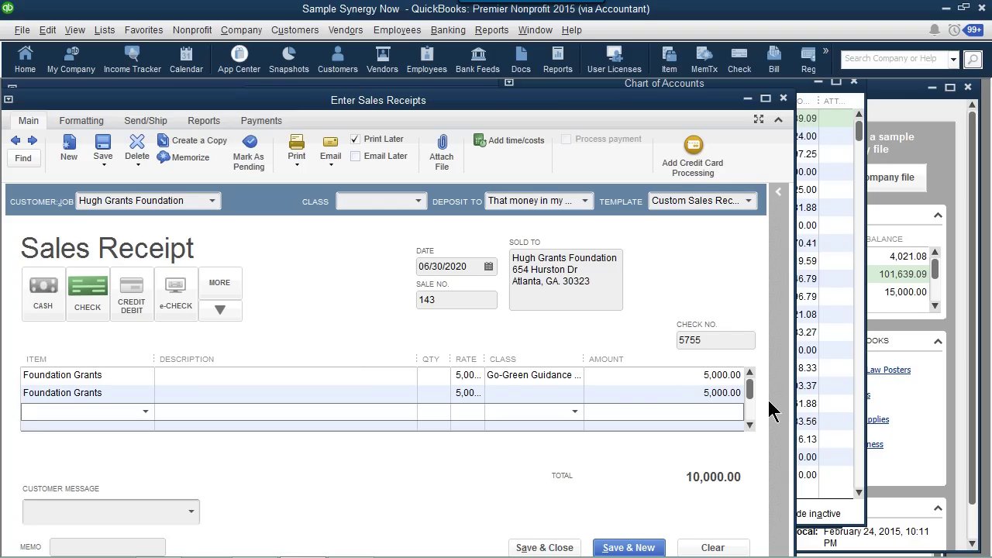
pyautogui.click(581, 396)
pyautogui.click(575, 393)
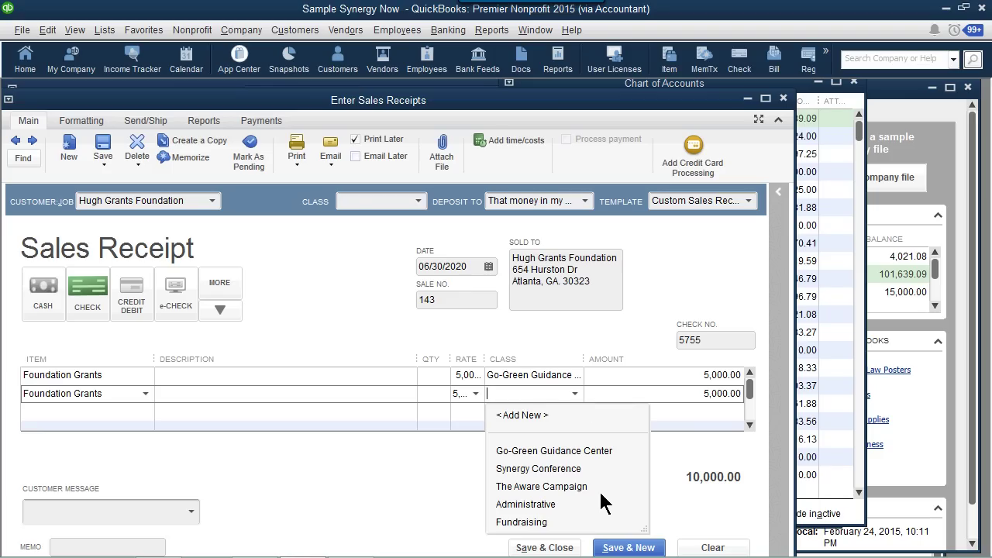
pyautogui.click(542, 523)
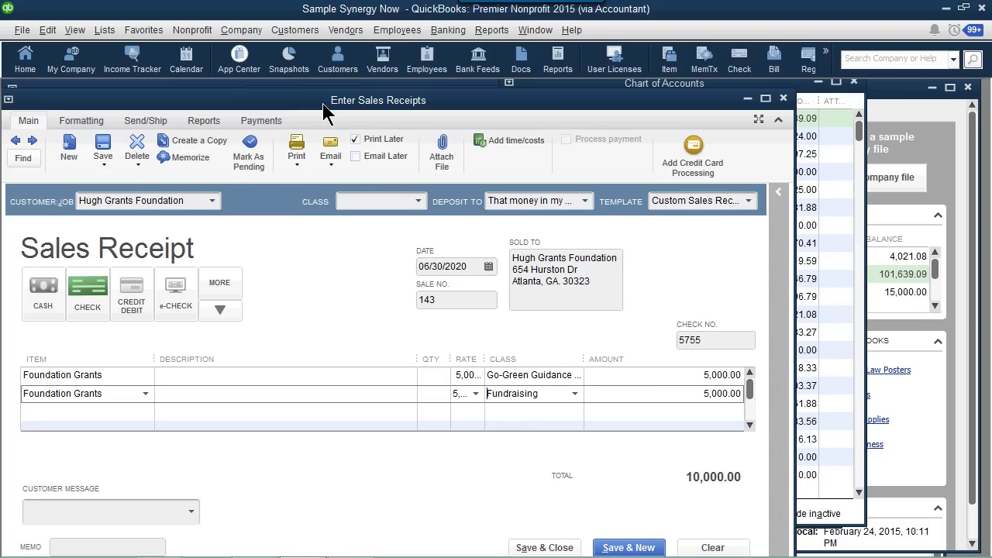
# Move the foundation's sales receipt beside the Chart of Accounts, select the top drawer account, and save and close the receipt
pyautogui.moveTo(389, 114); pyautogui.dragTo(78, 94)
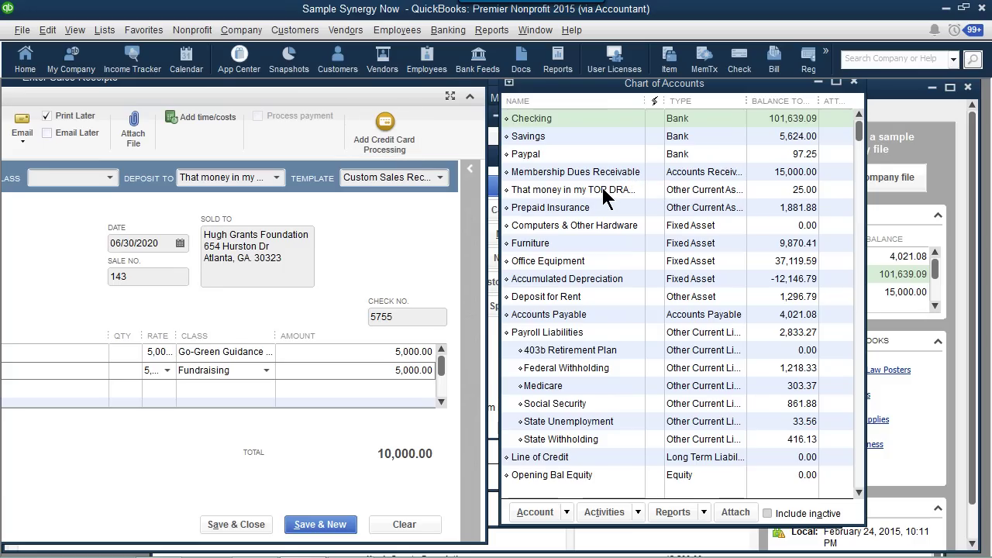
pyautogui.click(785, 194)
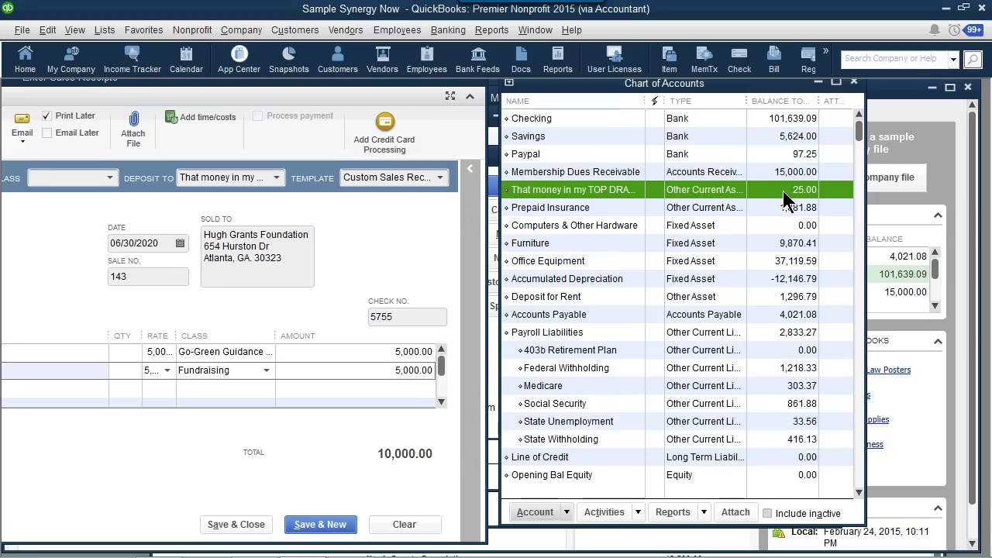
pyautogui.click(262, 525)
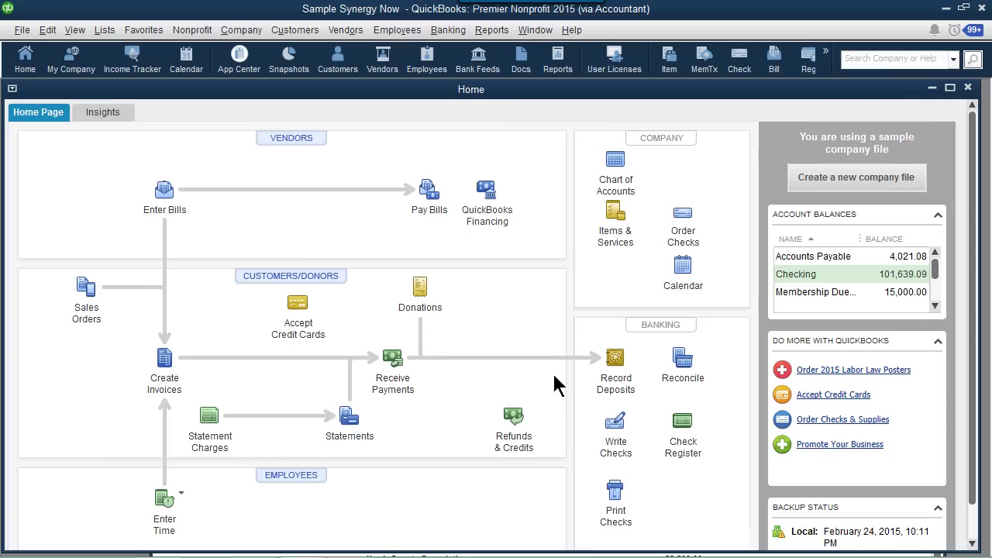
# Open the Make Deposits form from the home page's banking section to view it, and close it without recording a deposit
pyautogui.click(616, 359)
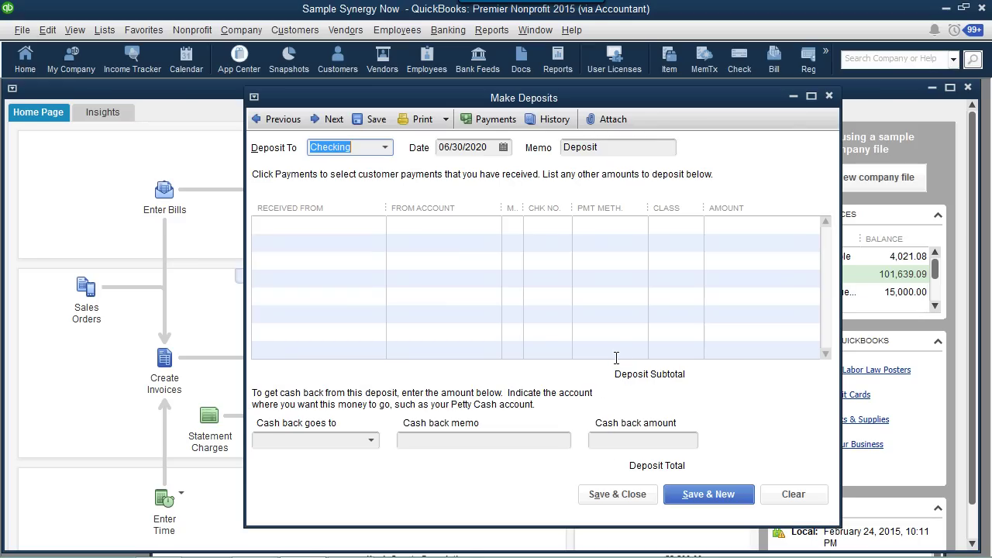
pyautogui.click(829, 96)
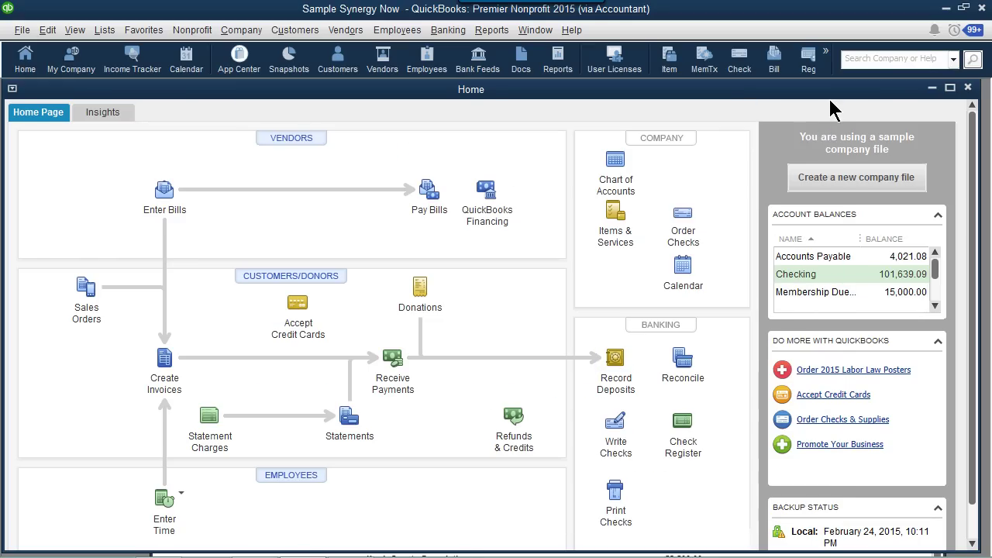
# Start a bank deposit and include both waiting check payments, the 25.00 donation and the 10,000.00 foundation grant
pyautogui.click(614, 359)
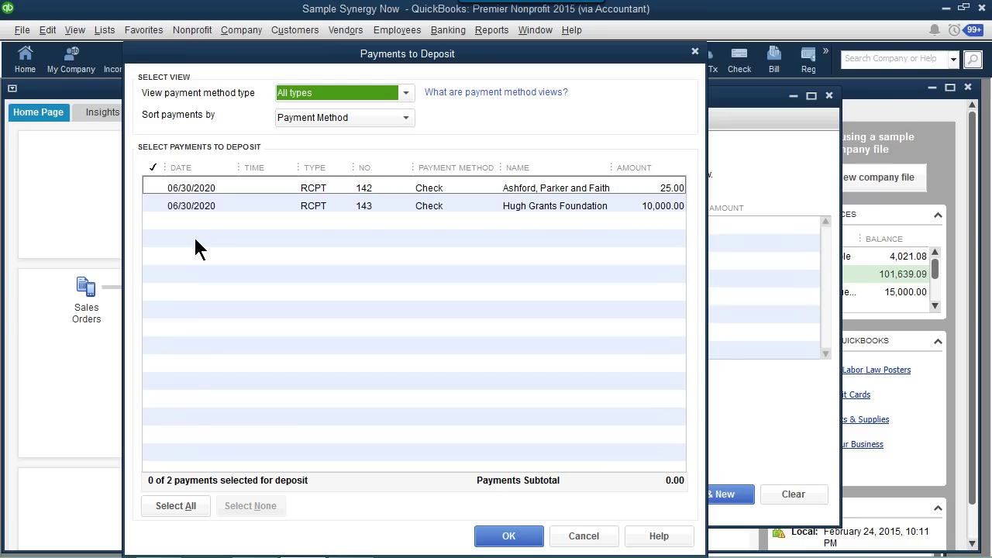
pyautogui.click(158, 187)
pyautogui.click(159, 203)
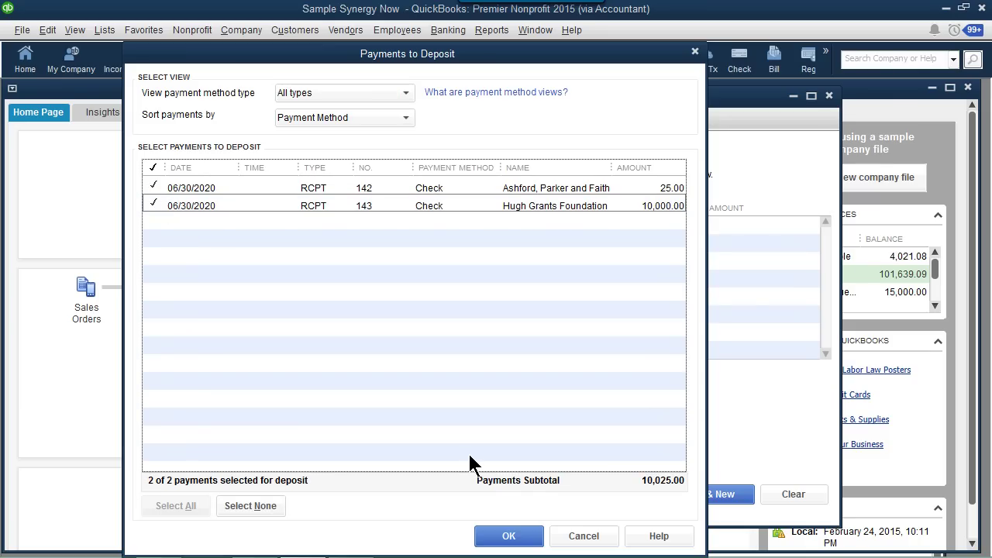
pyautogui.click(510, 537)
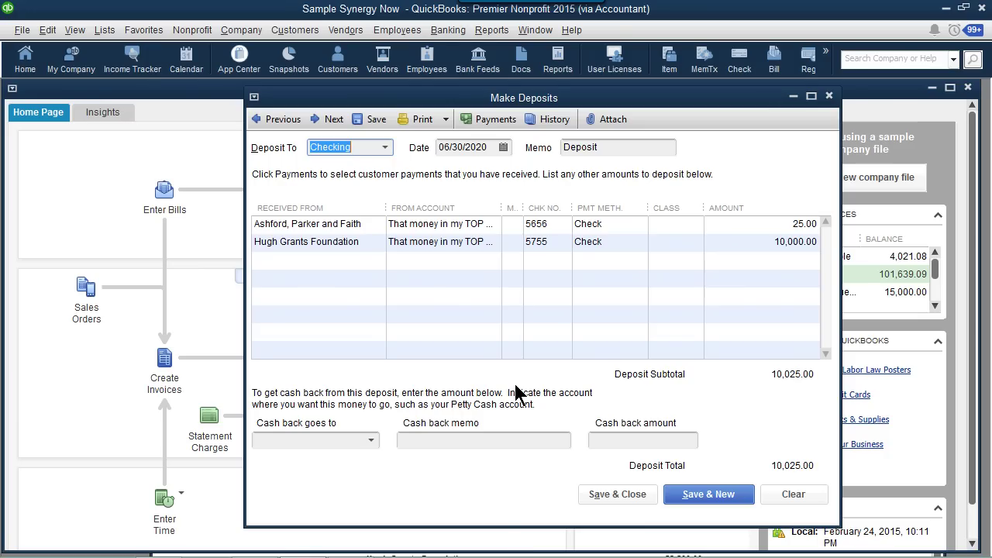
# Move the deposit form aside, view its print options for a deposit slip or summary, and close them without printing
pyautogui.moveTo(452, 97); pyautogui.dragTo(540, 97)
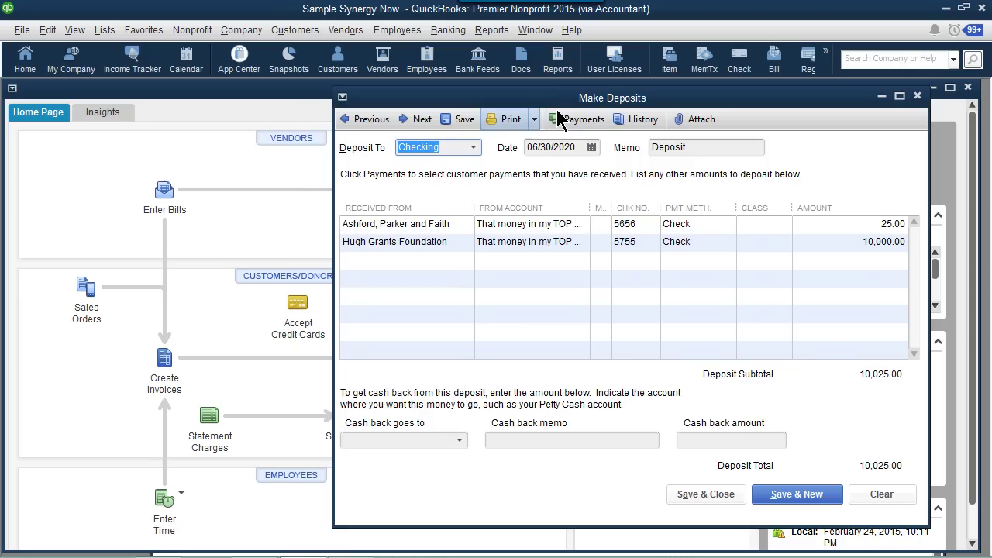
pyautogui.click(534, 120)
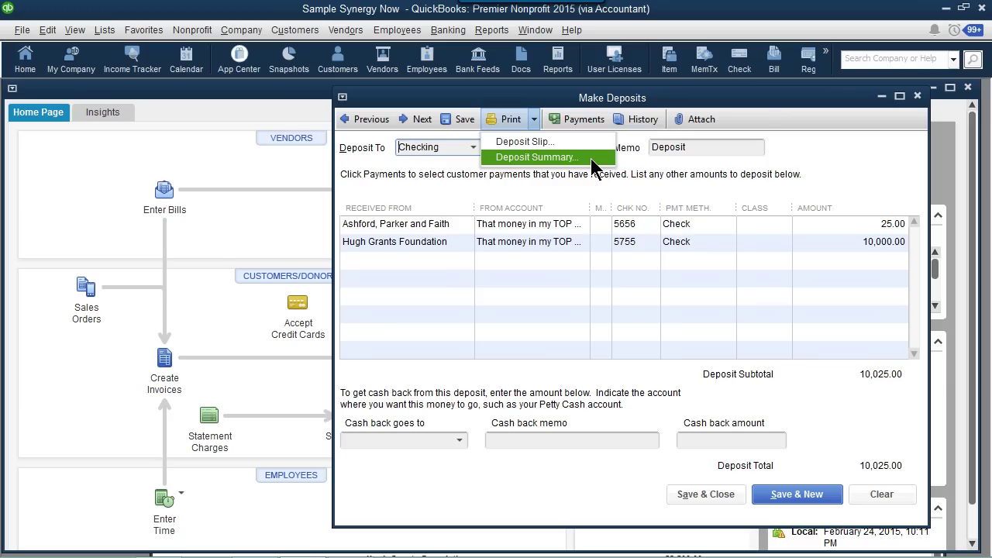
pyautogui.click(833, 168)
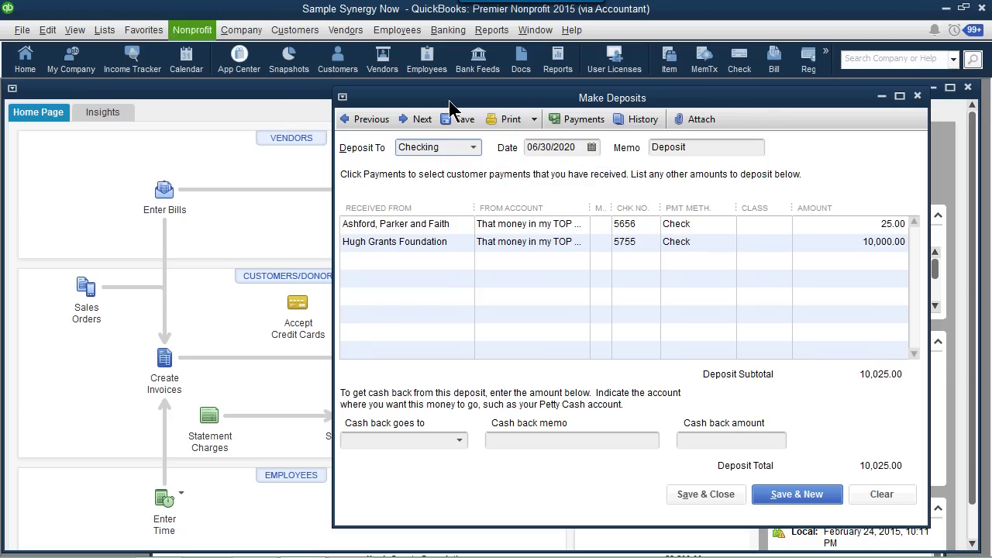
# Open the Chart of Accounts beside the deposit form and examine the balances of the Checking and top drawer accounts
pyautogui.click(107, 29)
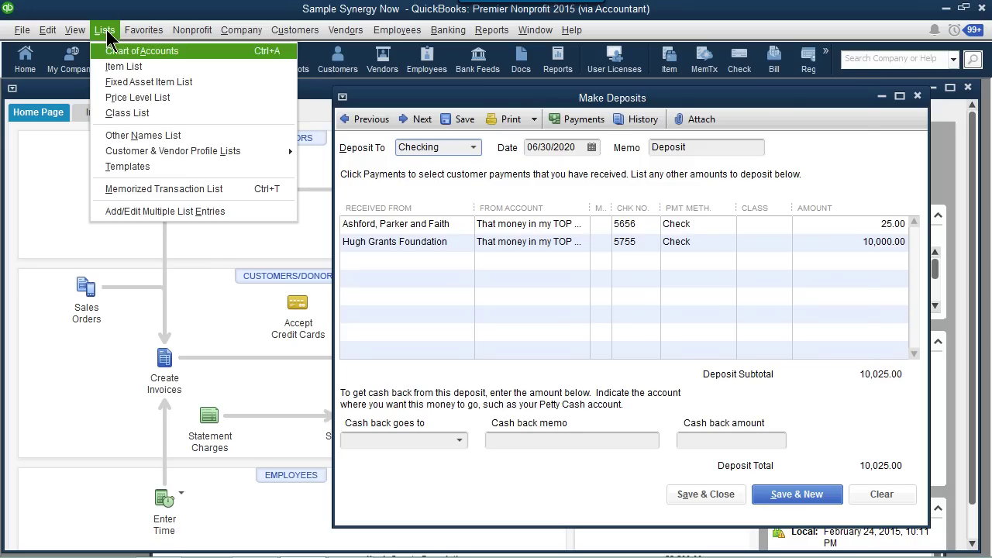
pyautogui.click(112, 48)
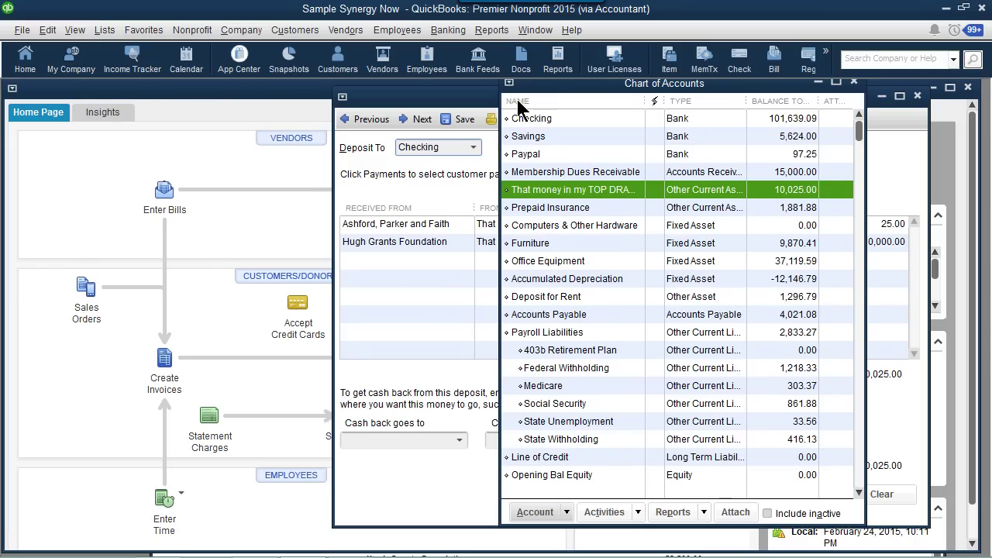
pyautogui.moveTo(731, 85); pyautogui.dragTo(261, 91)
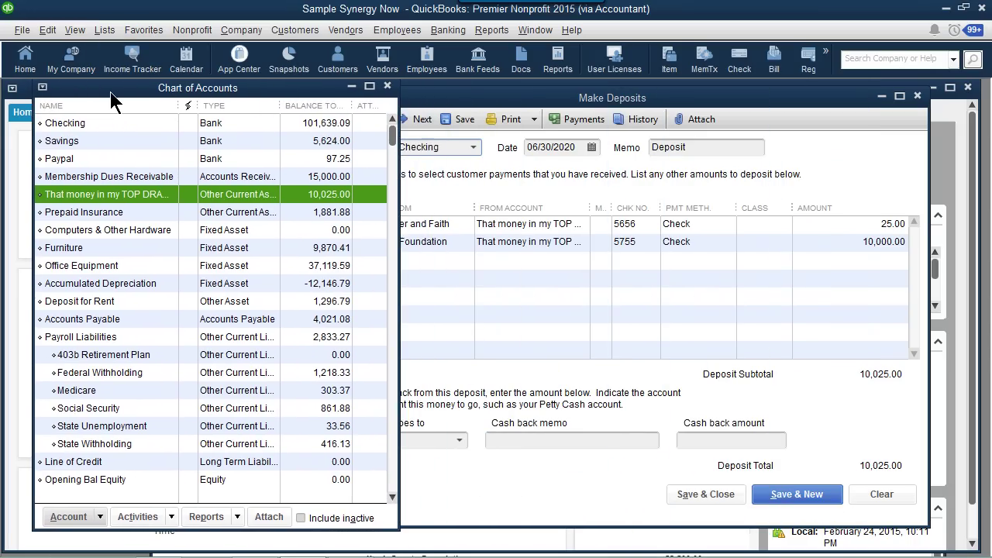
pyautogui.click(231, 124)
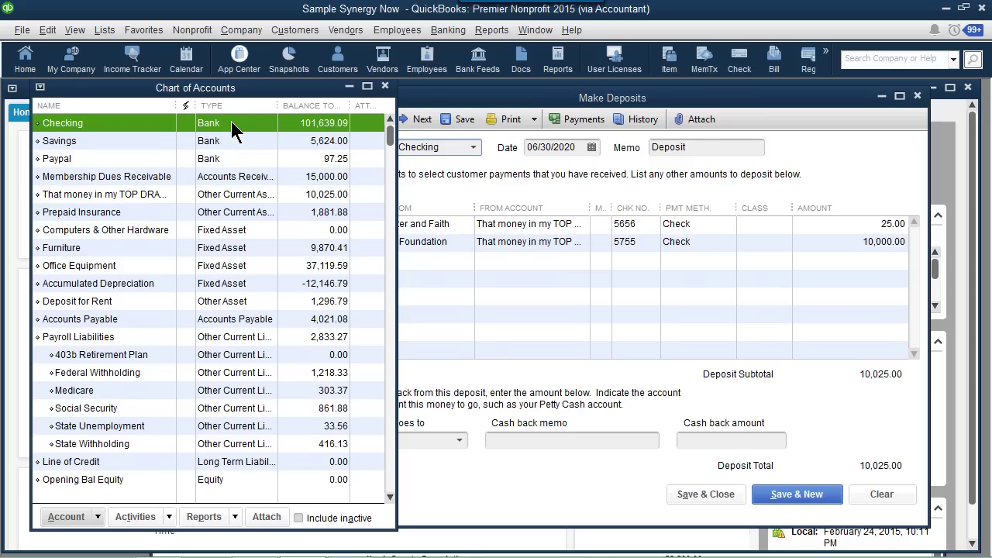
pyautogui.click(281, 198)
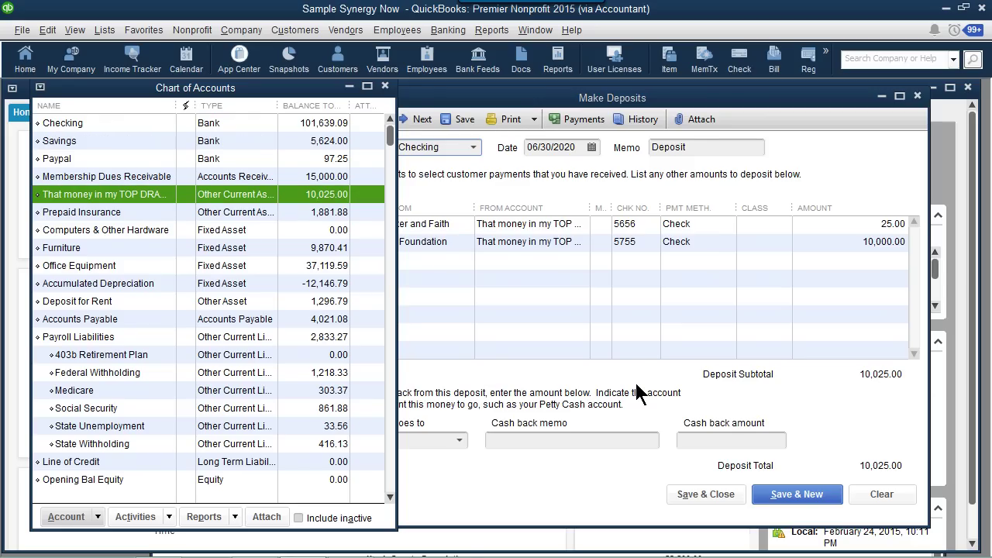
# Keep Checking as the account receiving the deposit, bring the Chart of Accounts forward, and save and close the deposit
pyautogui.click(474, 148)
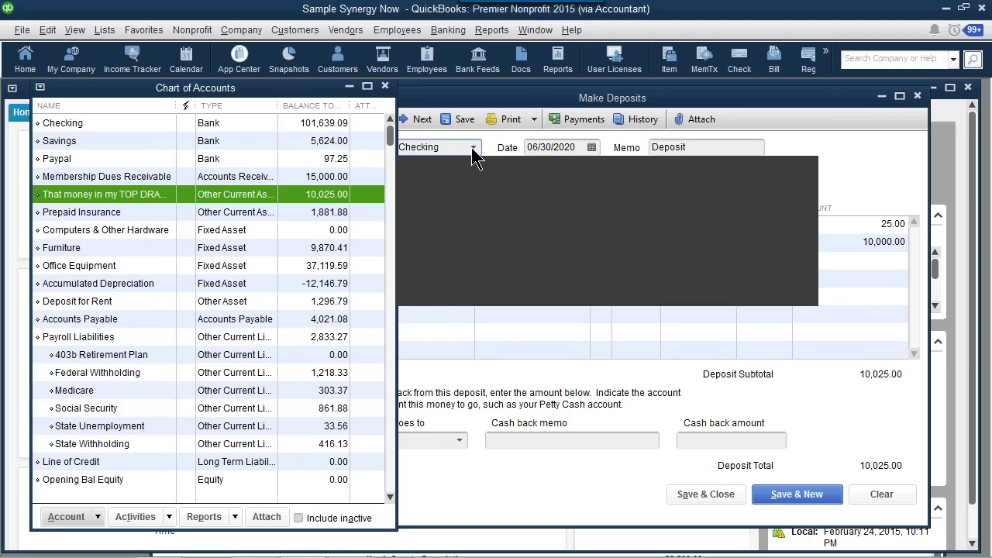
pyautogui.click(450, 202)
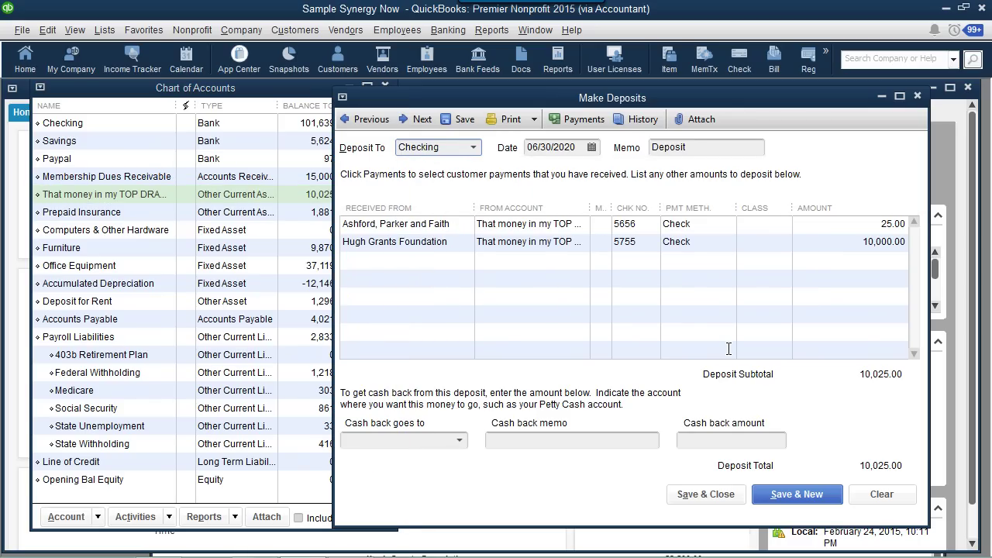
pyautogui.click(301, 93)
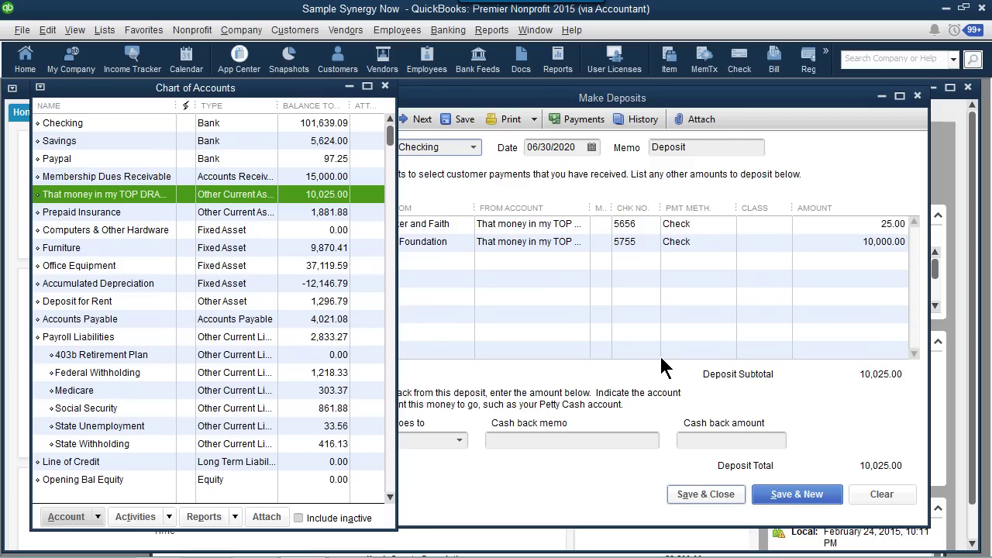
pyautogui.click(705, 495)
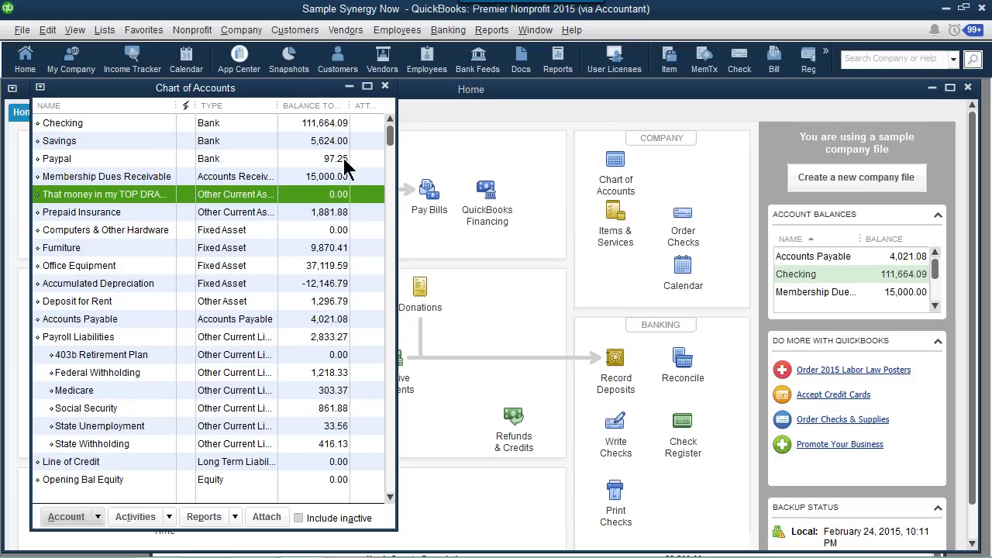
# Open the Checking account's register, find the 06/30/2020 deposits, and open the 10,775.00 deposit to view its payments
pyautogui.click(287, 122)
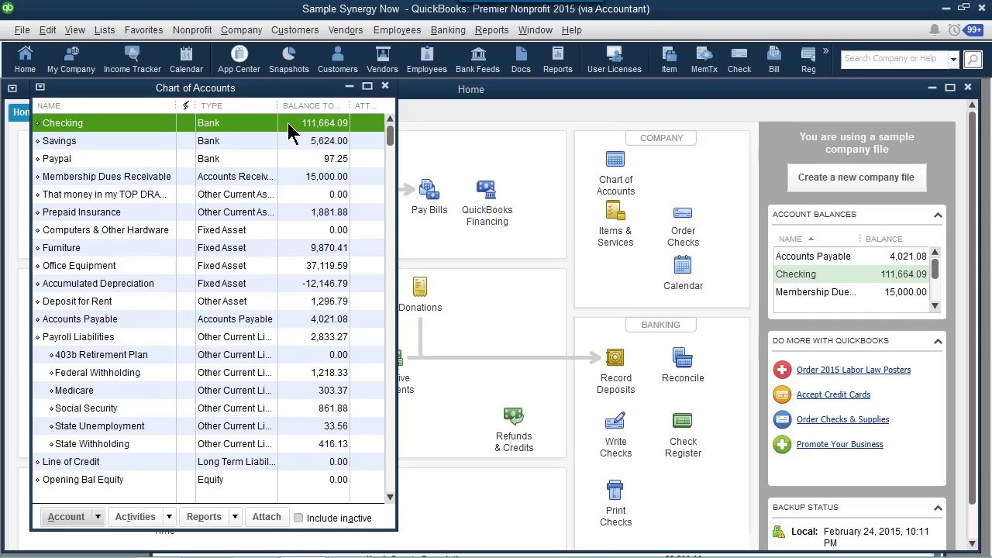
pyautogui.doubleClick(287, 122)
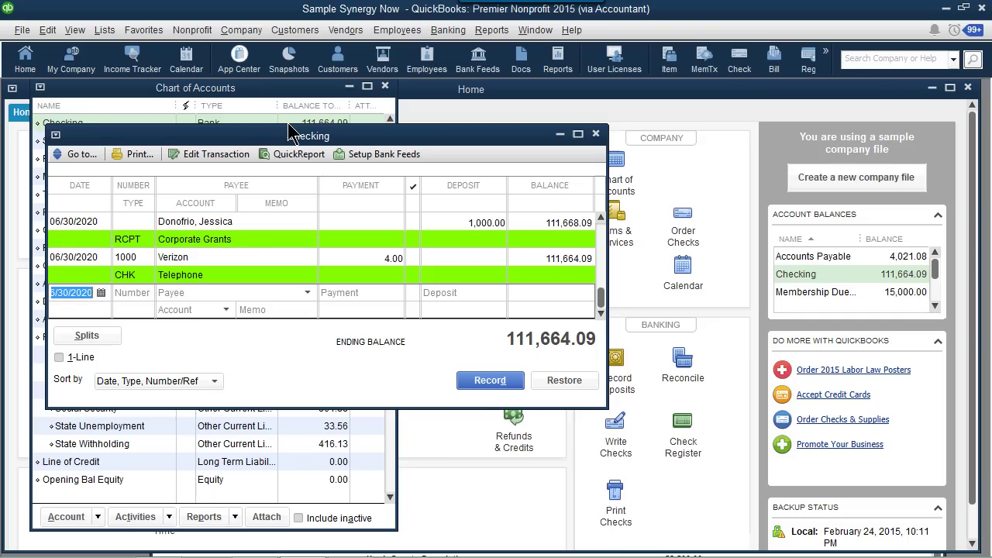
pyautogui.click(601, 218)
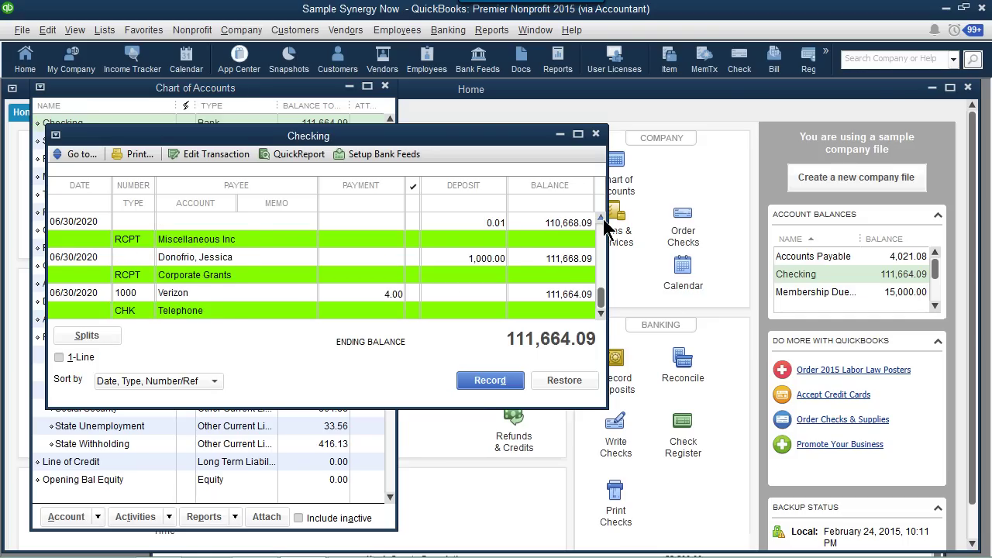
pyautogui.click(600, 218)
pyautogui.click(601, 218)
pyautogui.click(601, 218)
pyautogui.click(601, 218)
pyautogui.click(601, 218)
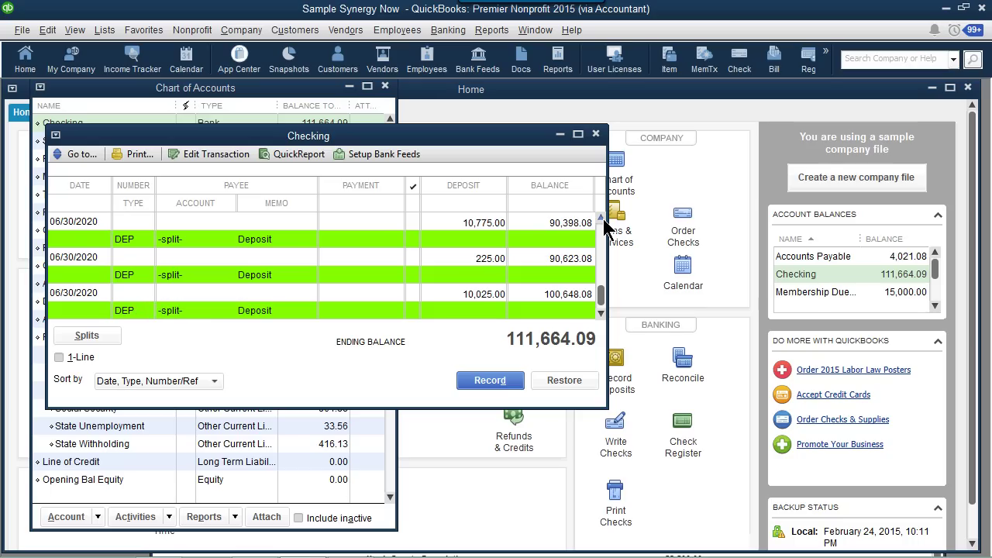
pyautogui.click(601, 218)
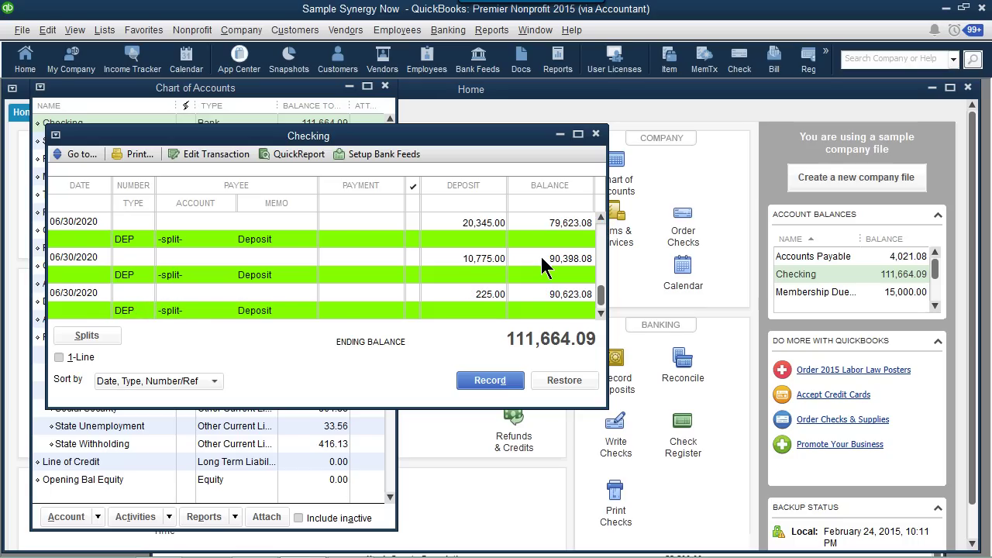
pyautogui.click(454, 260)
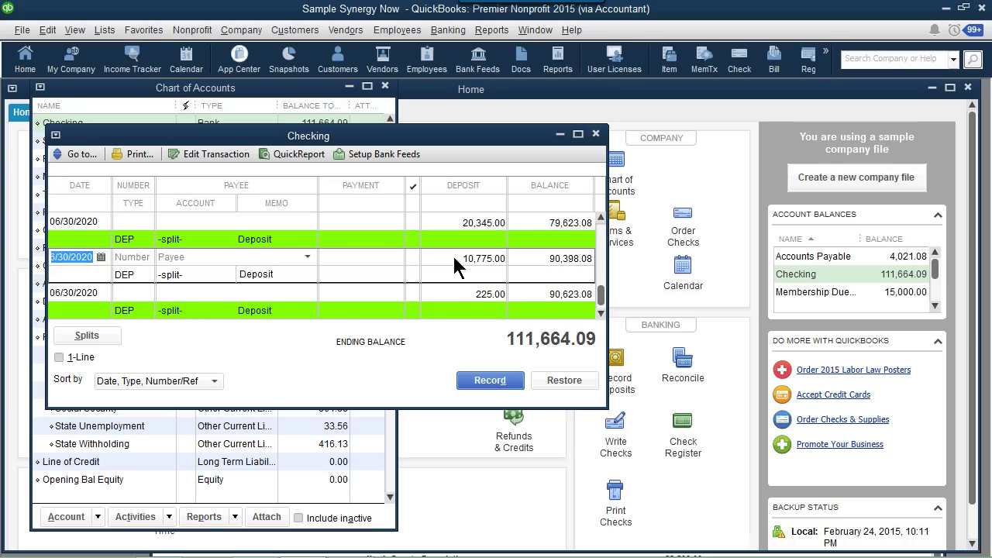
pyautogui.doubleClick(455, 263)
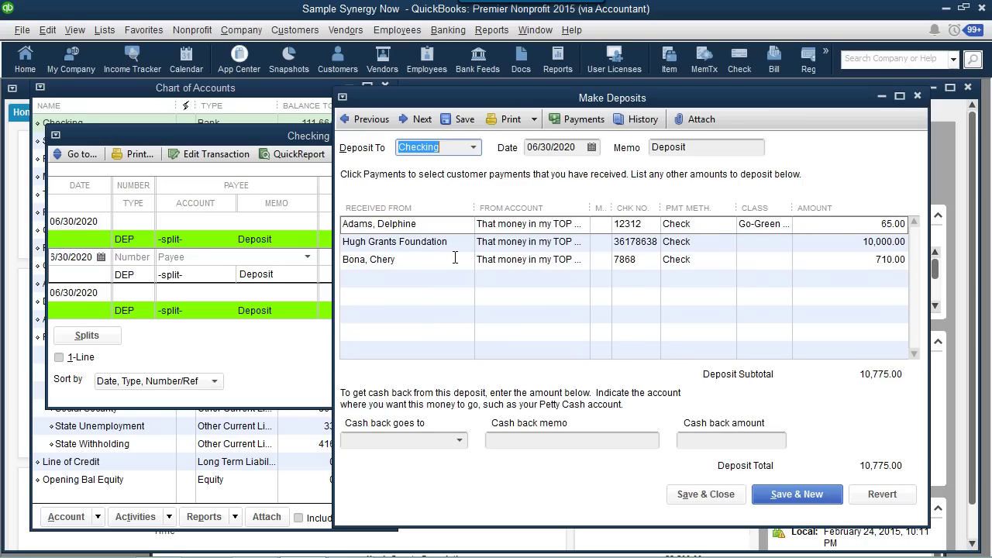
# Close the deposit, the Checking register and the chart of accounts to return to the home page
pyautogui.press('Escape')
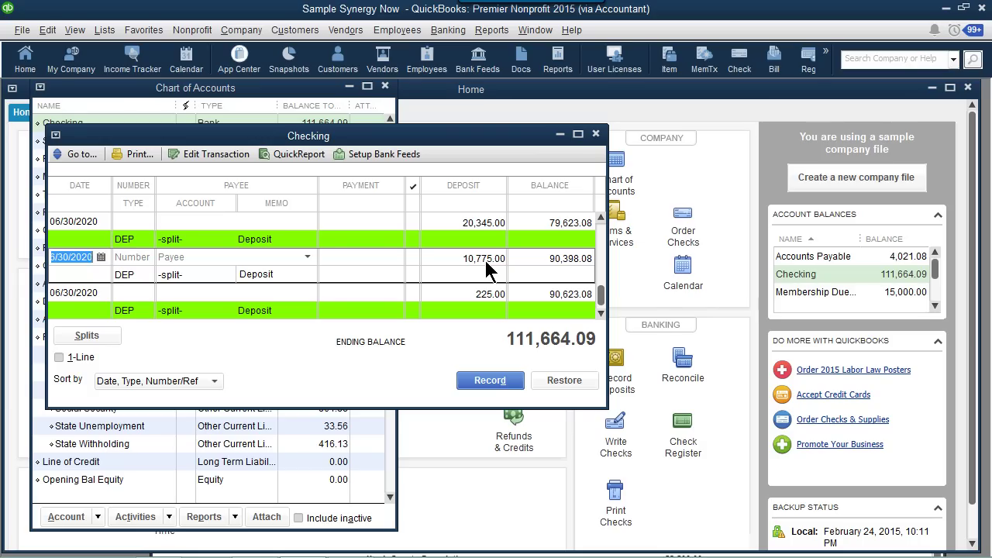
pyautogui.click(596, 135)
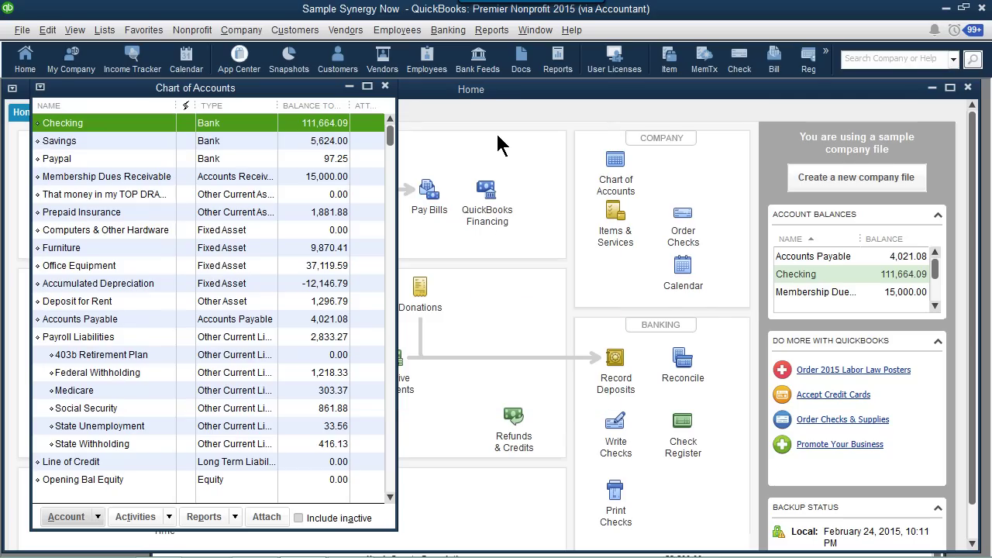
pyautogui.moveTo(465, 557)
pyautogui.press('Escape')
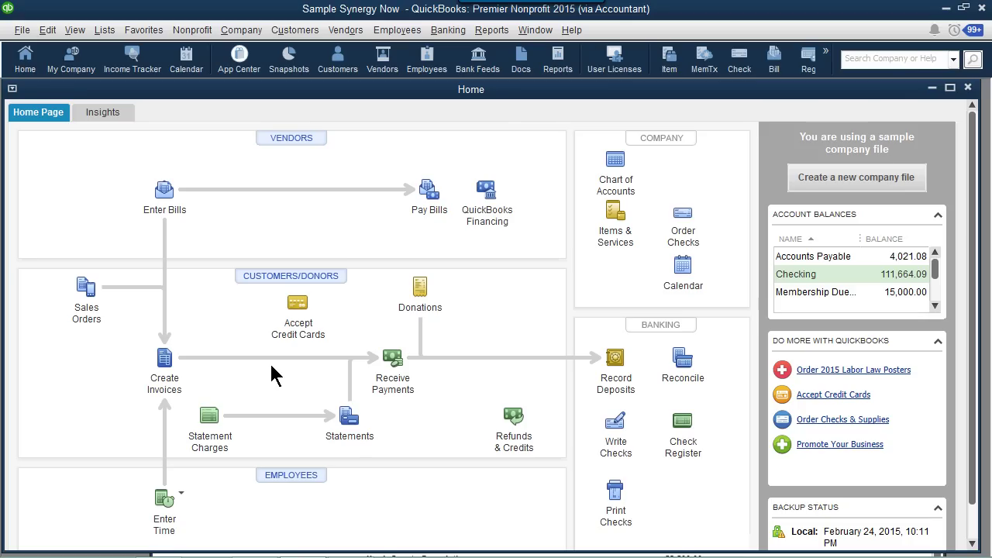
# View the blank invoice form and the donation sales receipt form, closing each without entering anything
pyautogui.click(167, 357)
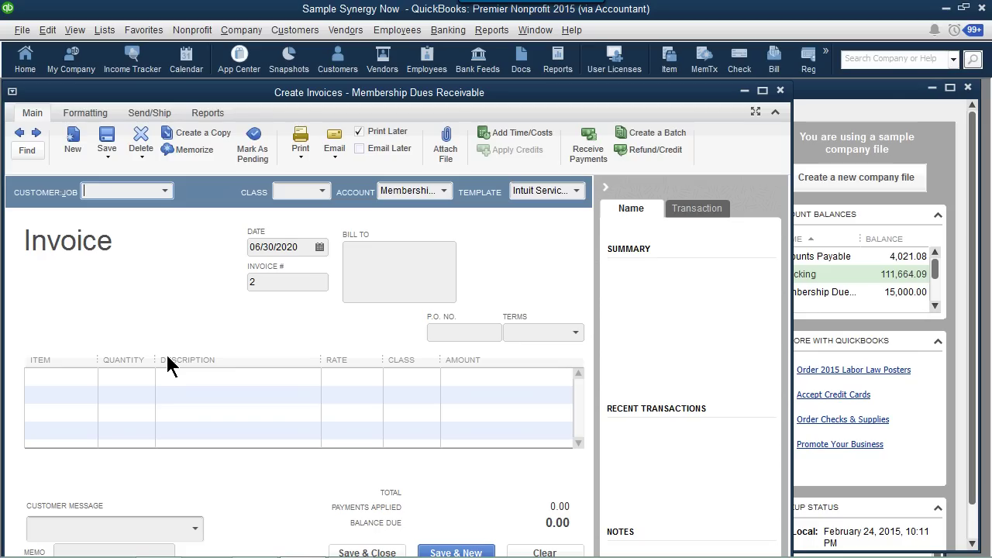
pyautogui.press('Escape')
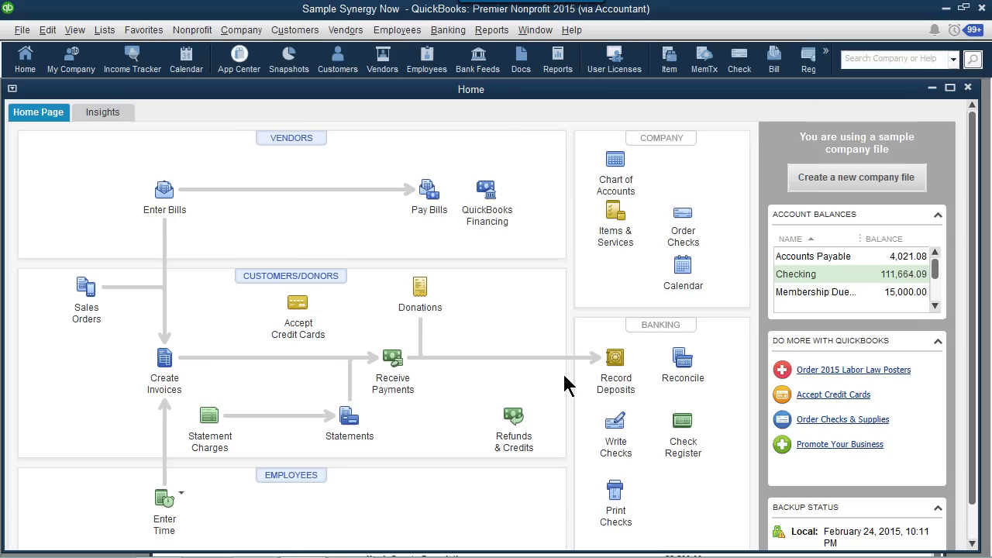
pyautogui.click(425, 289)
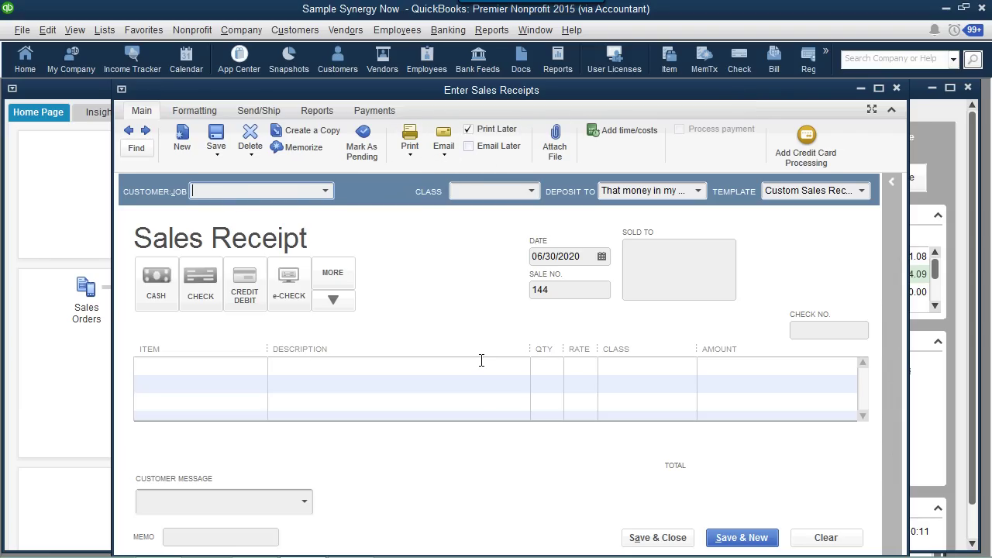
pyautogui.click(896, 89)
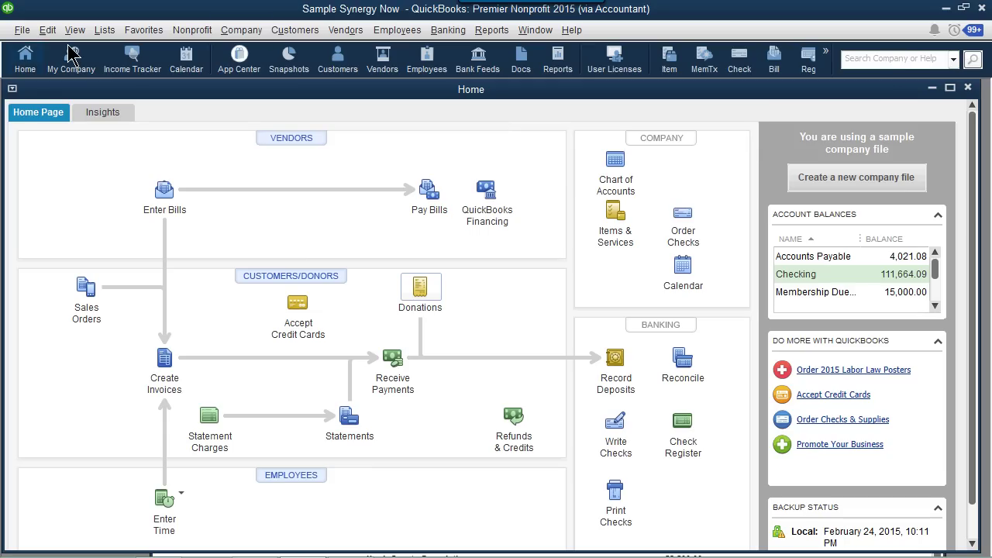
# Open the company file "2015 Non-Profit (Use for Chapter 9-10)" from the Class folder, discarding the unsaved new item and accepting the sample-file notice
pyautogui.click(22, 30)
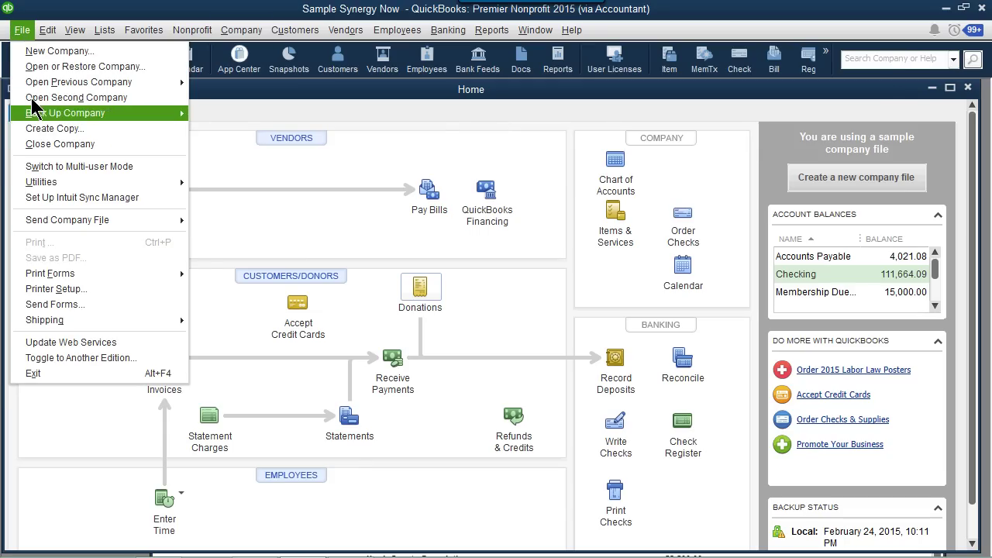
pyautogui.moveTo(78, 82)
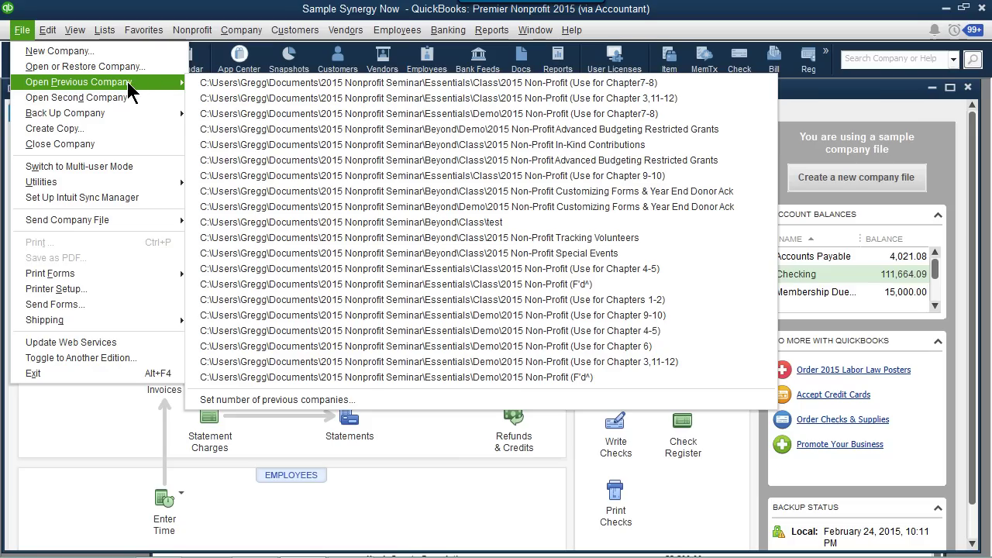
pyautogui.click(107, 67)
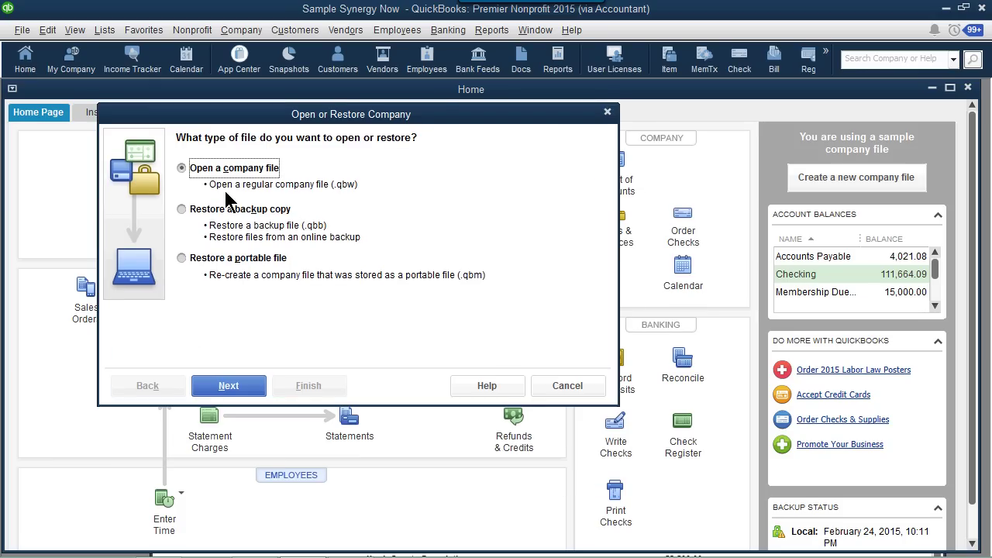
pyautogui.click(237, 392)
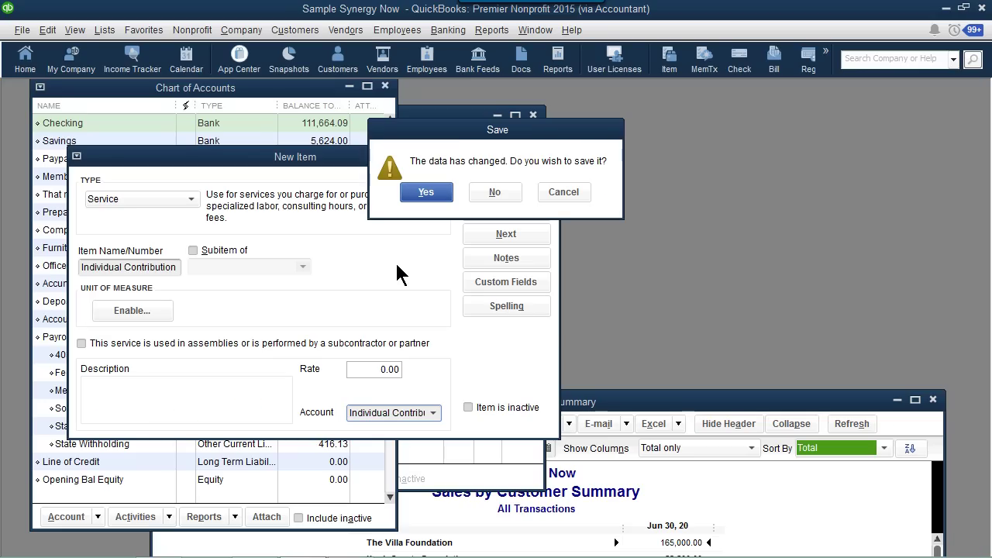
pyautogui.click(489, 191)
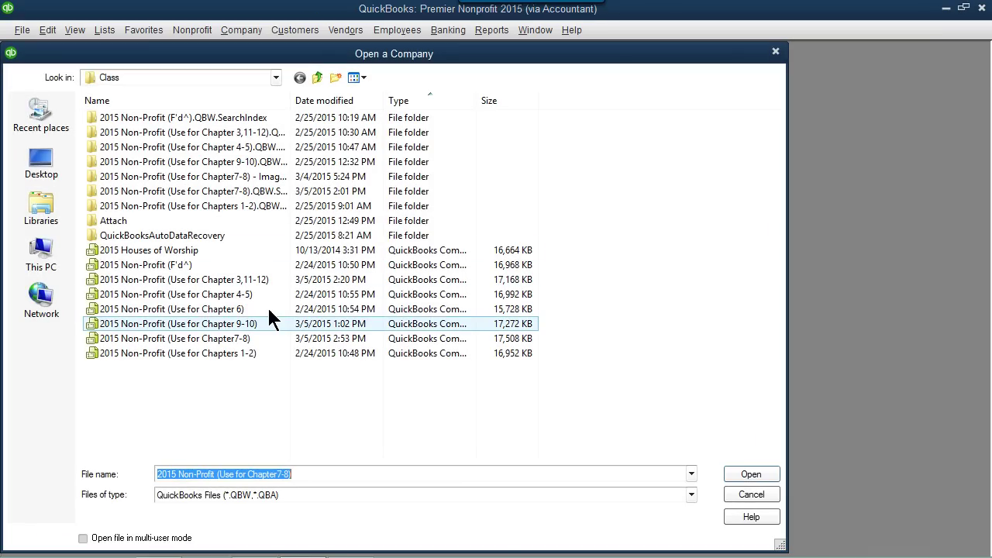
pyautogui.click(270, 323)
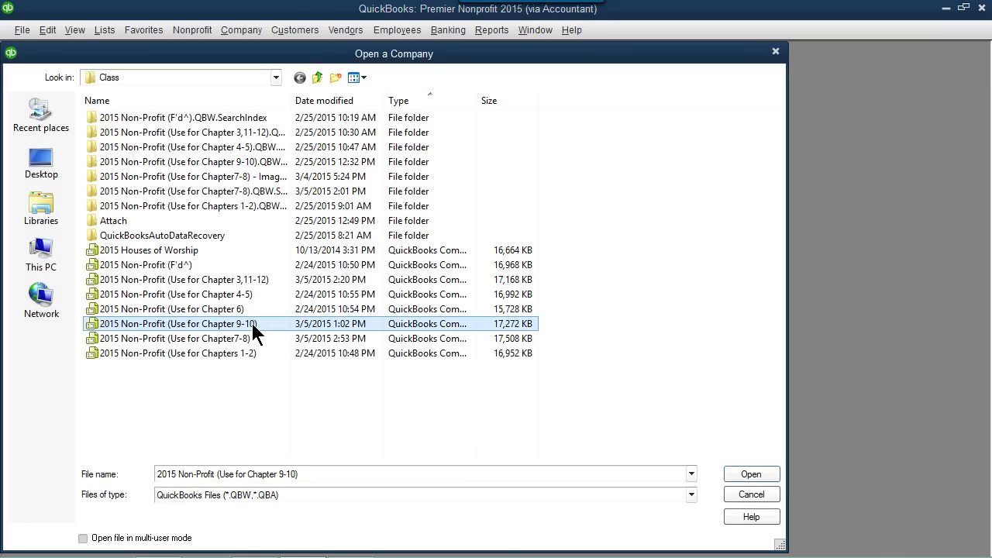
pyautogui.click(751, 476)
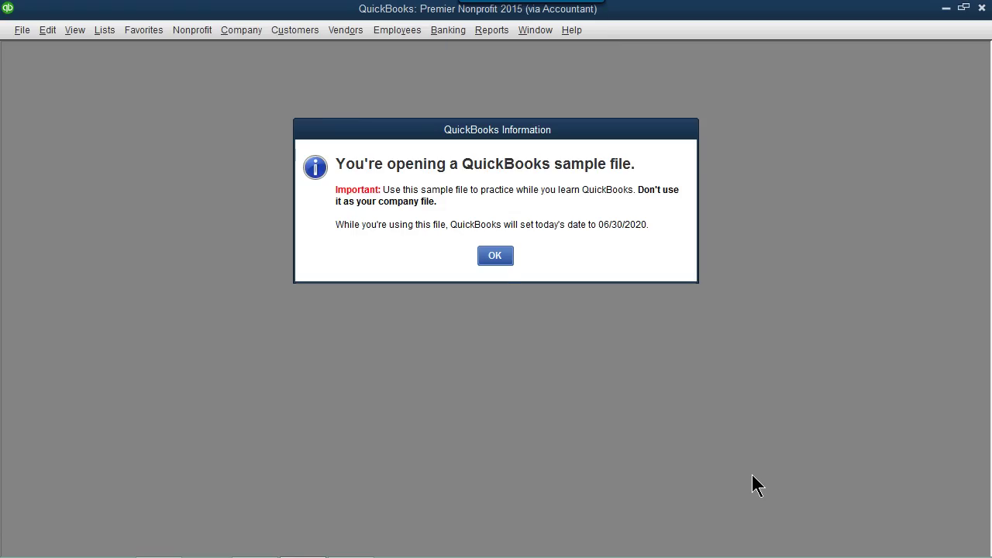
pyautogui.click(501, 258)
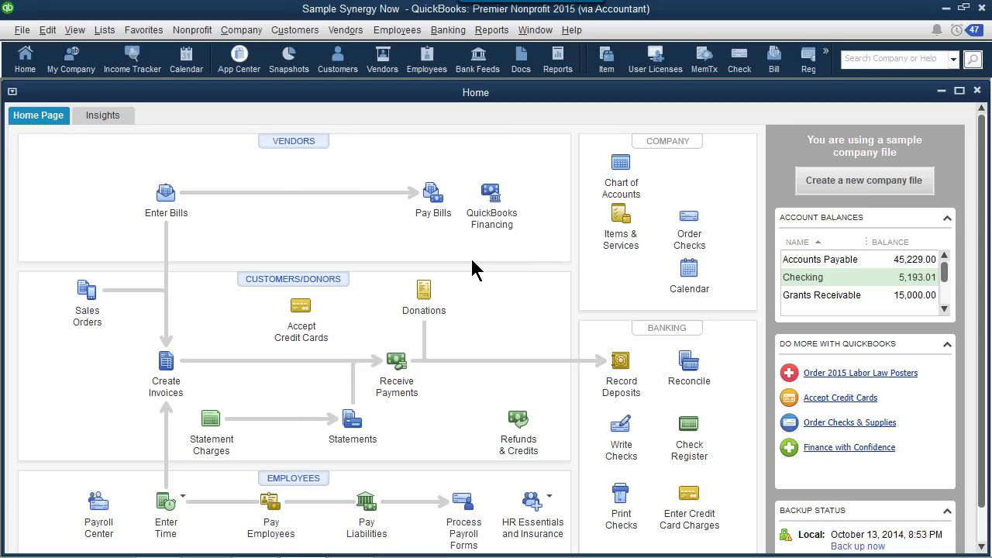
# View the bill entry form and the list of bills to pay, closing each without changes
pyautogui.click(169, 200)
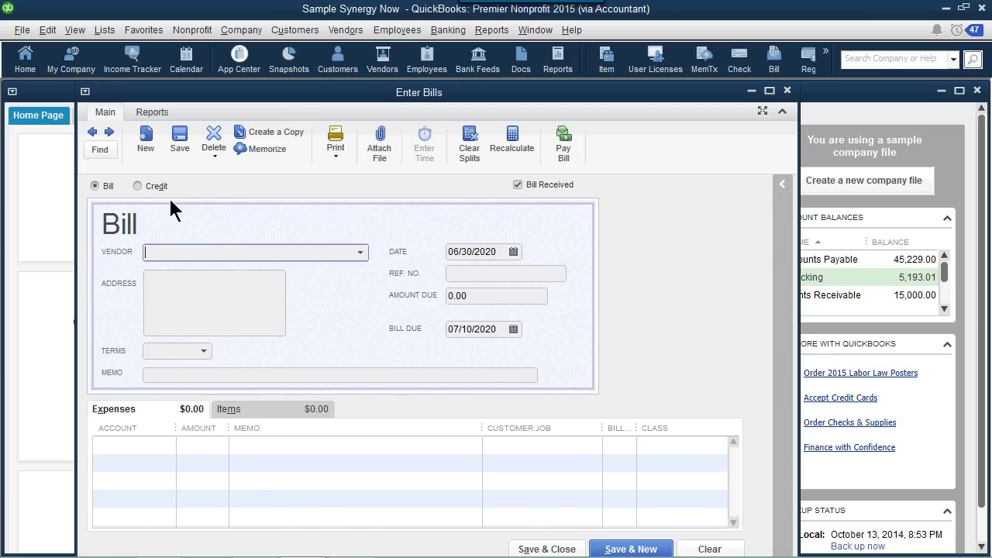
pyautogui.press('Escape')
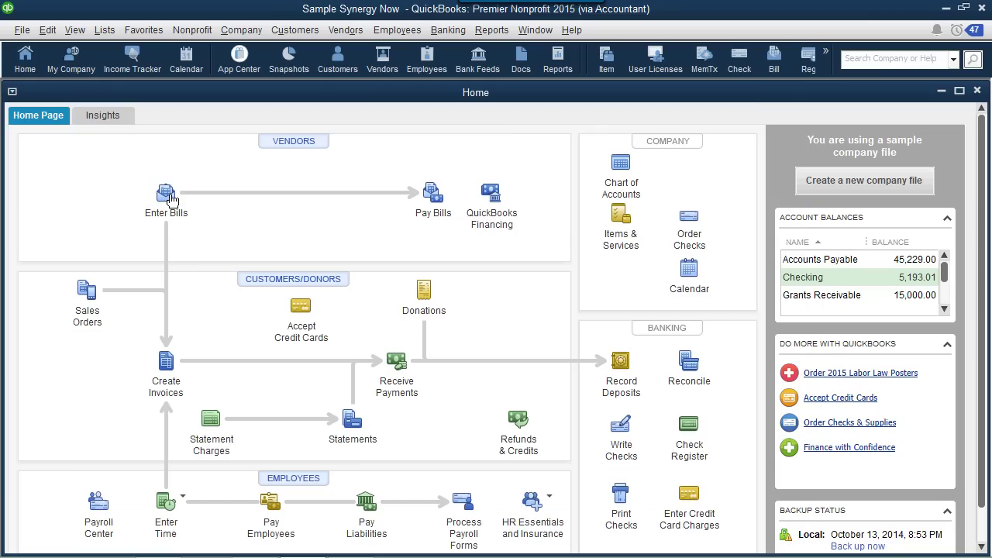
pyautogui.click(431, 199)
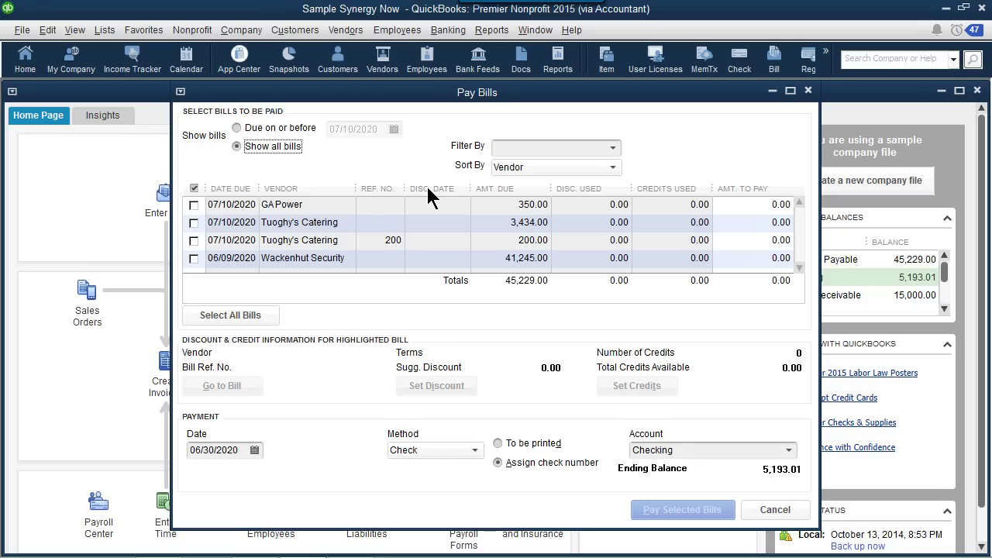
pyautogui.press('Escape')
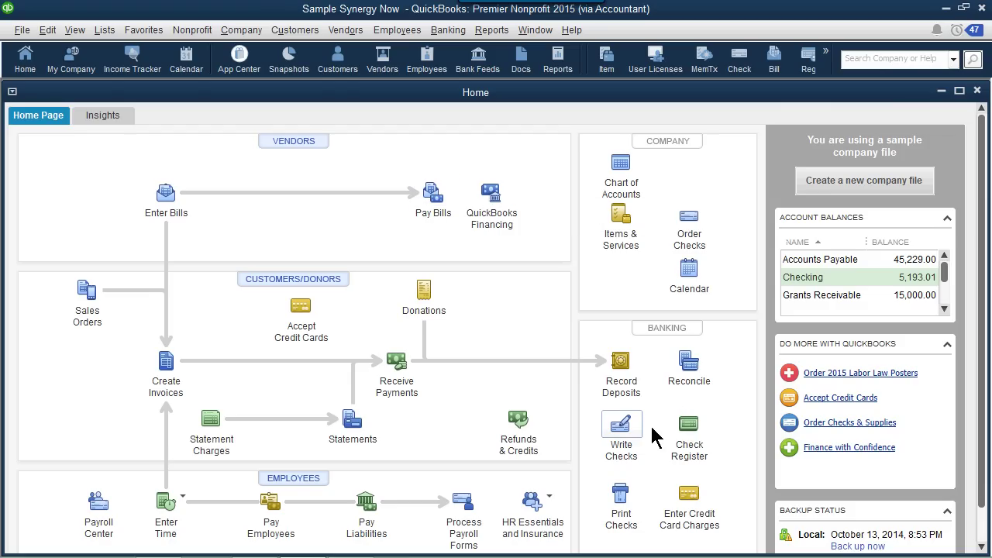
# Start a check from Checking with number "debit", payee Dallas Convention Center and amount 20,000.00
pyautogui.click(622, 427)
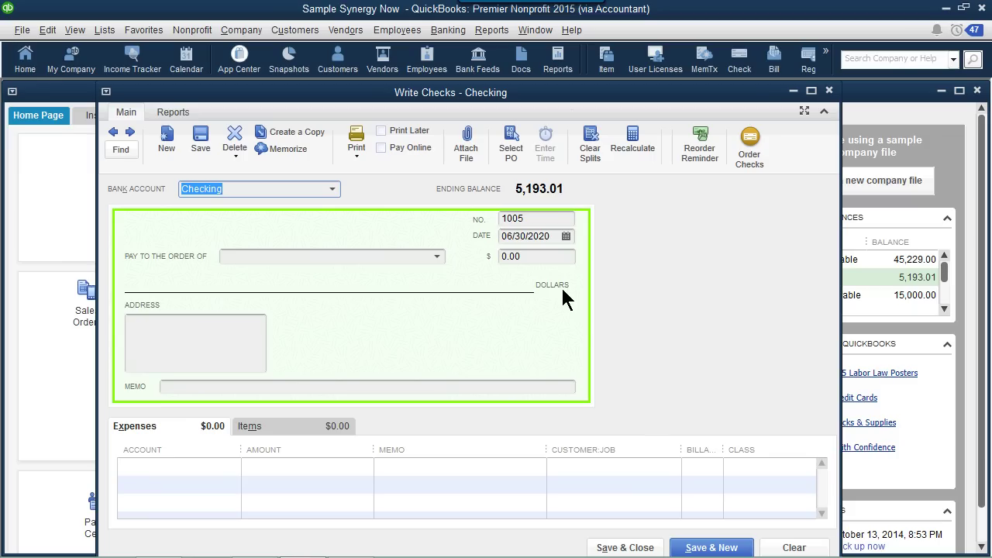
pyautogui.click(535, 218)
pyautogui.write('debit')
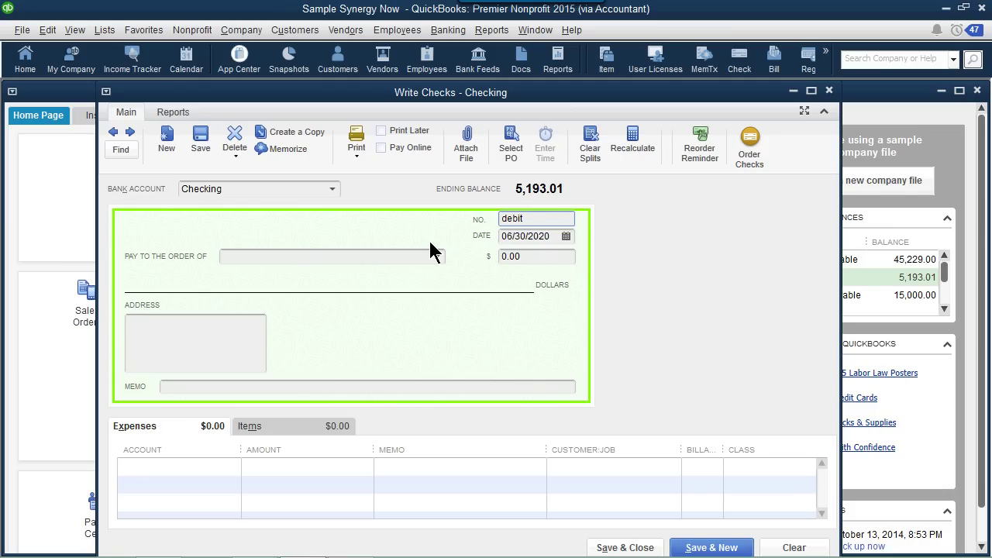
pyautogui.click(328, 257)
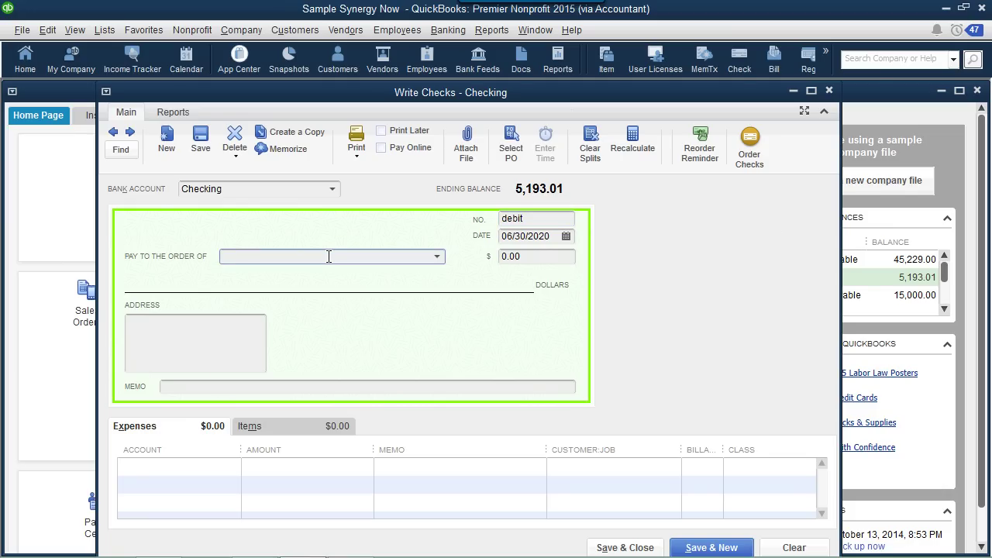
pyautogui.write('Dallas Convention Center')
pyautogui.press('Tab')
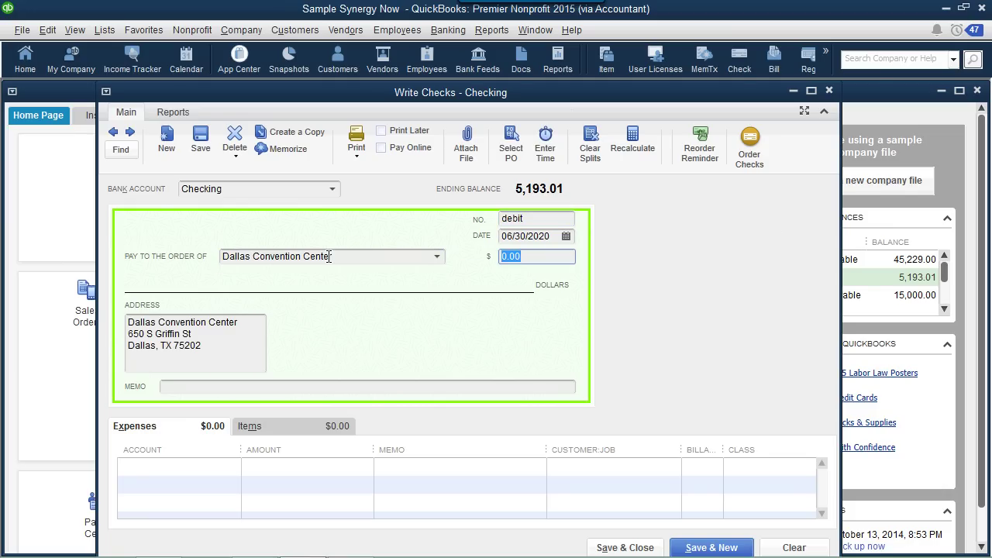
pyautogui.write('20000')
pyautogui.press('Tab')
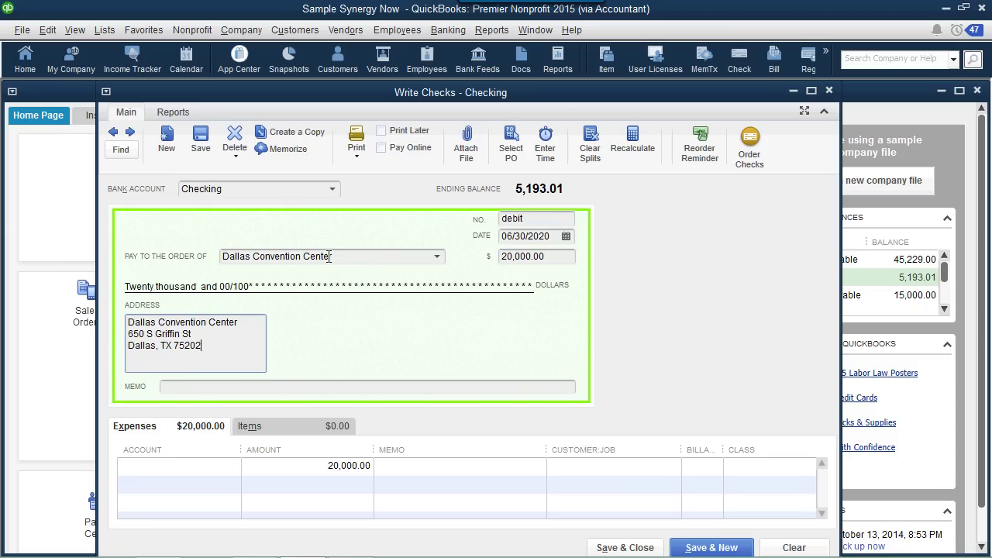
# Assign the check's expense line to the Space Rental account and the Synergy Conference class
pyautogui.click(221, 466)
pyautogui.write('Space Rental')
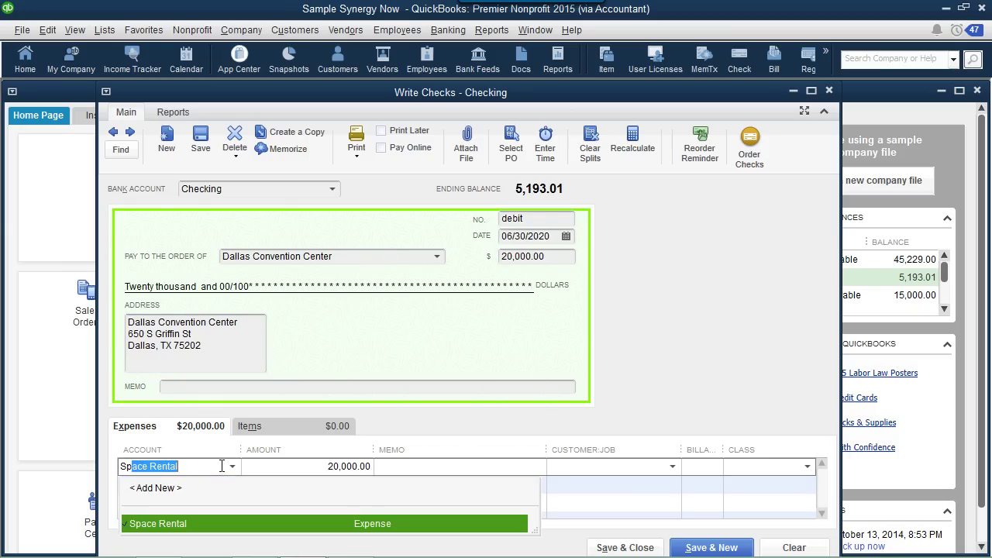
pyautogui.press('Tab')
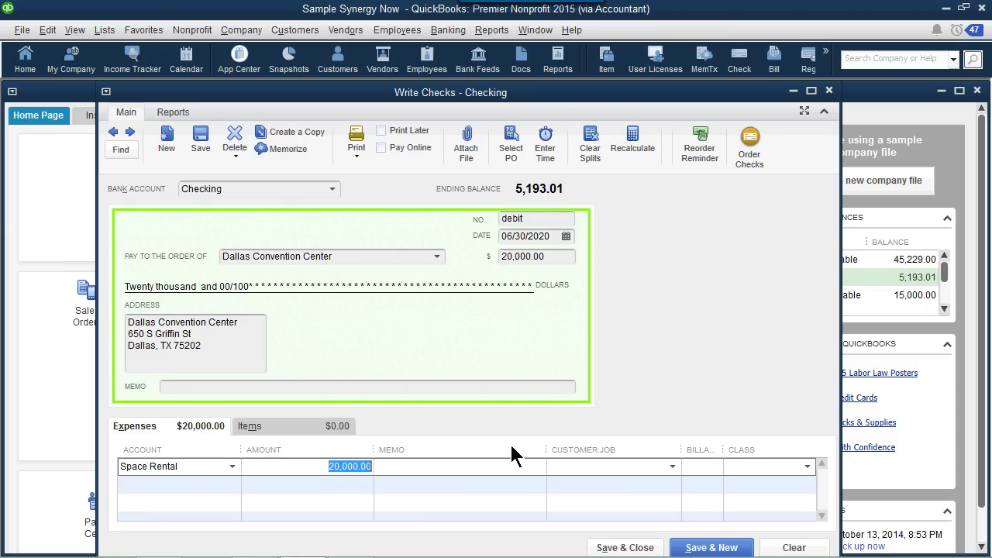
pyautogui.click(807, 468)
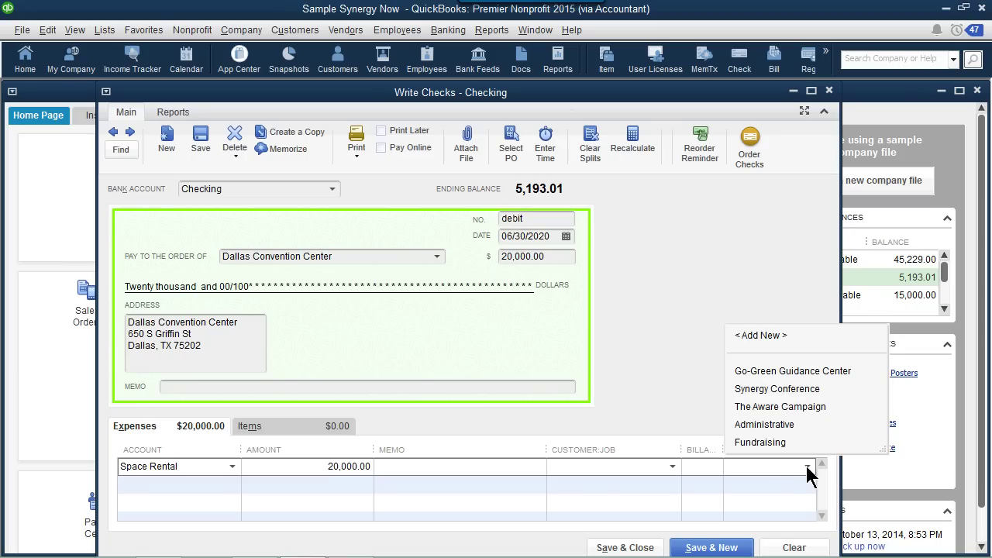
pyautogui.click(794, 392)
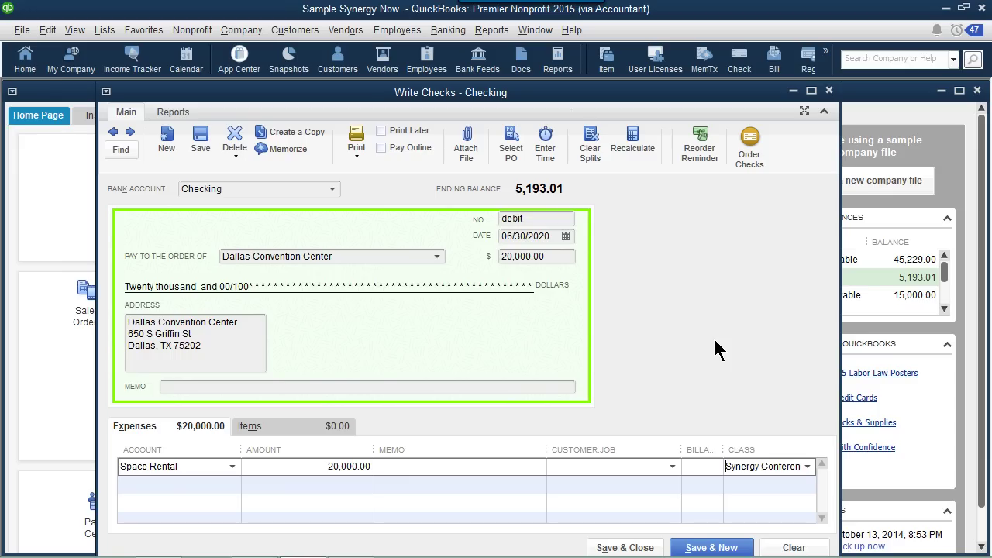
pyautogui.click(808, 466)
pyautogui.click(807, 468)
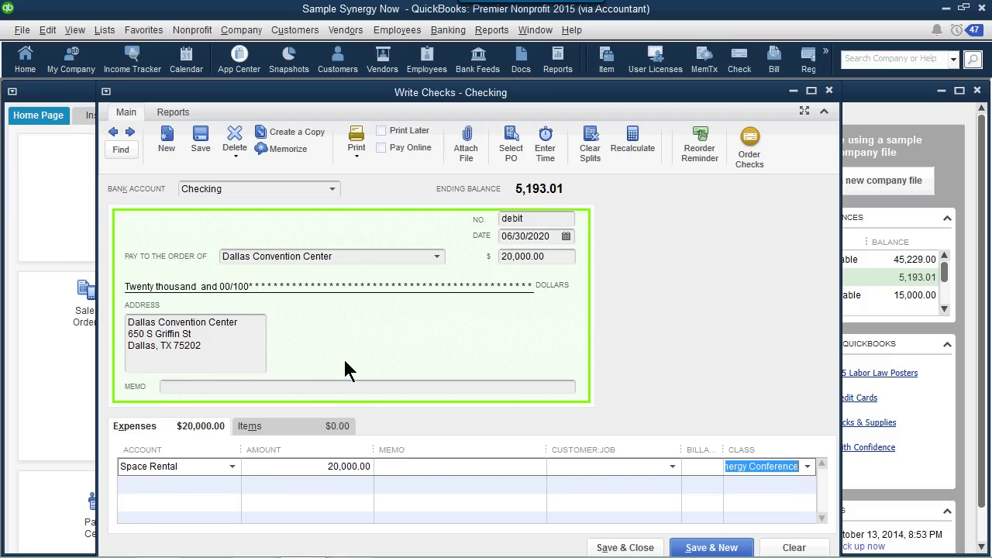
pyautogui.click(808, 467)
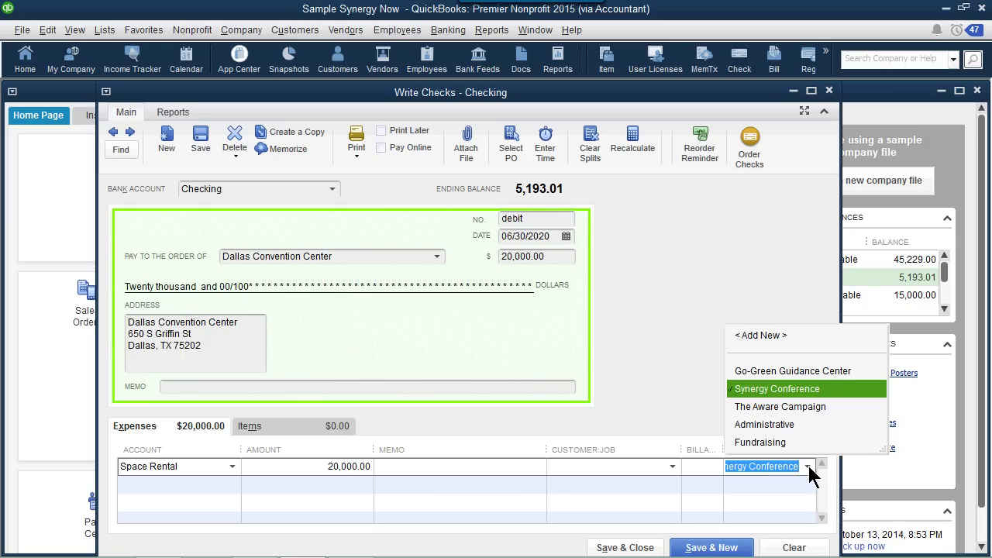
pyautogui.click(789, 389)
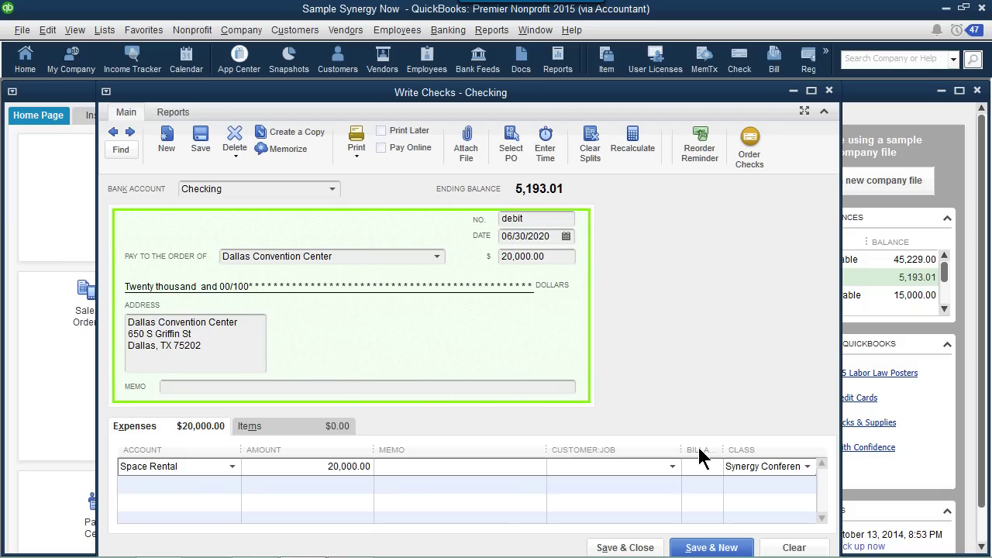
# Narrow the Memo column in the check's expense table and clear the check form without saving it
pyautogui.moveTo(549, 446); pyautogui.dragTo(489, 447)
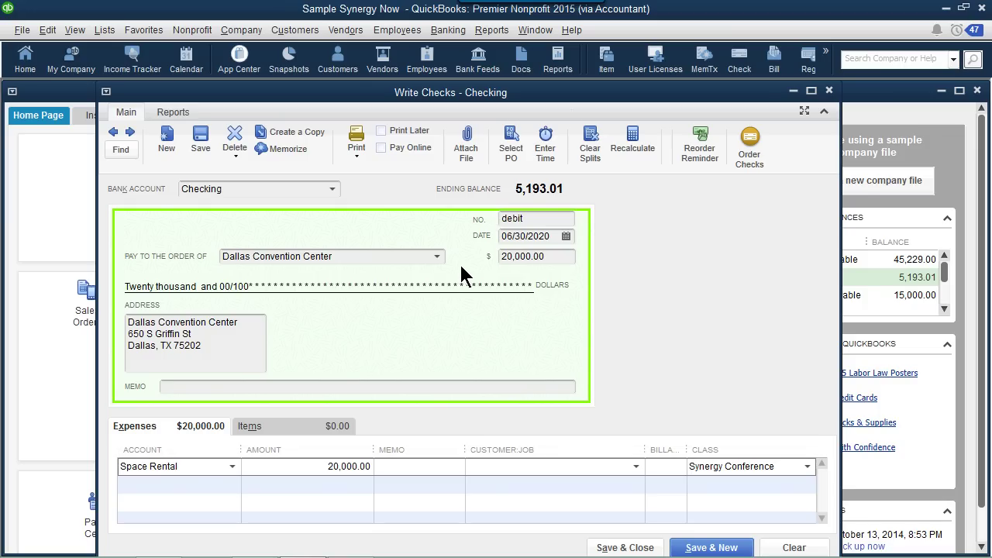
pyautogui.click(785, 546)
pyautogui.click(259, 255)
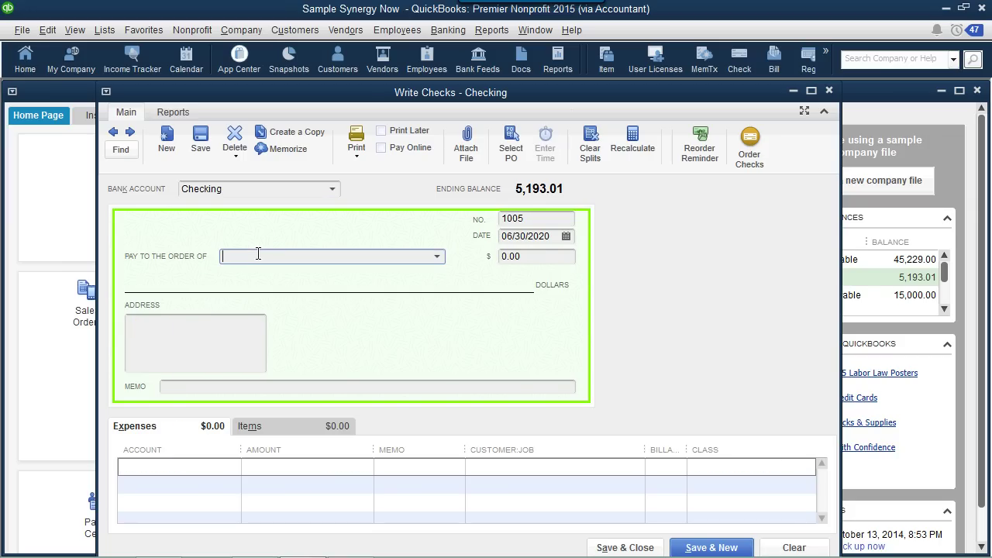
pyautogui.write('Q')
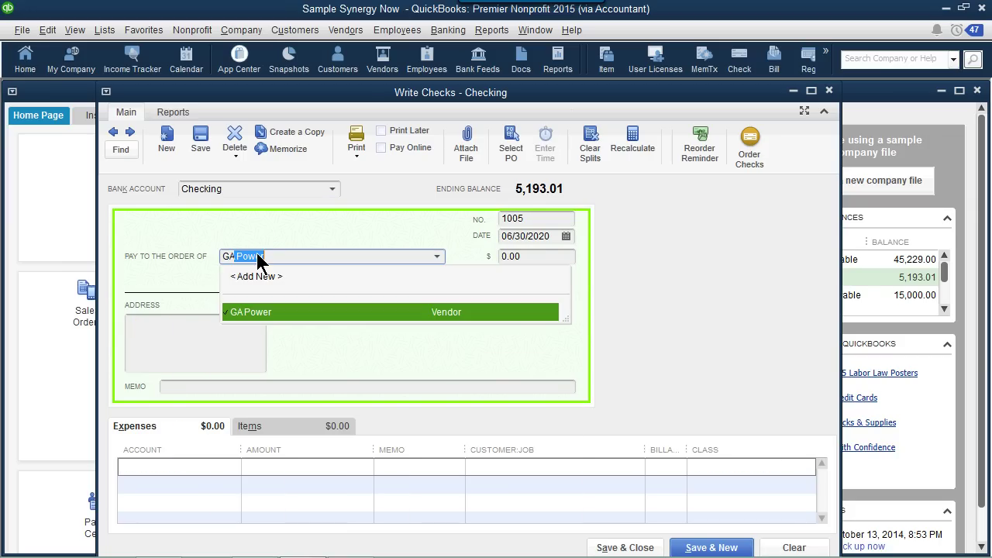
pyautogui.press('BackSpace')
pyautogui.press('BackSpace')
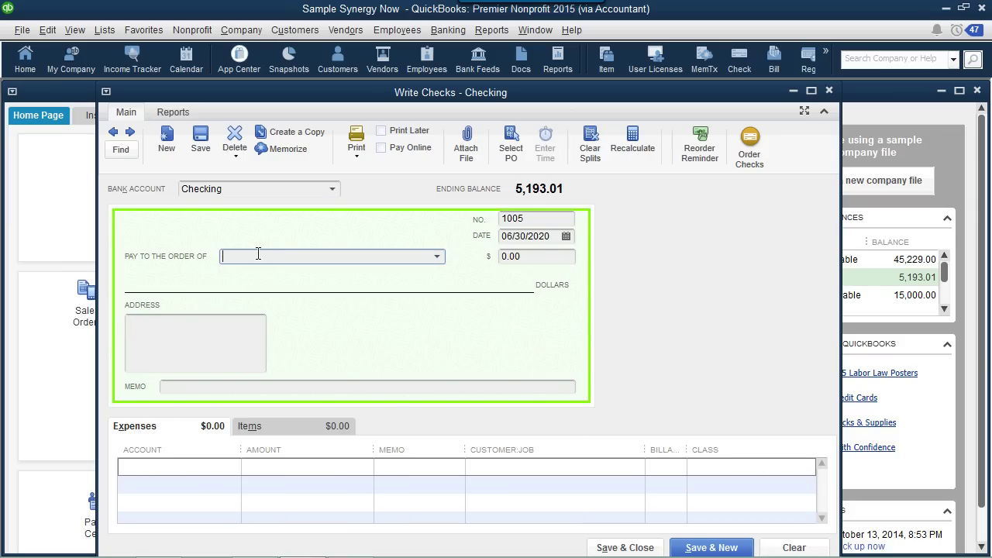
# Enter Texas Power as the check's payee, adding it as a new vendor, and set the amount to 350.00
pyautogui.write('Texas')
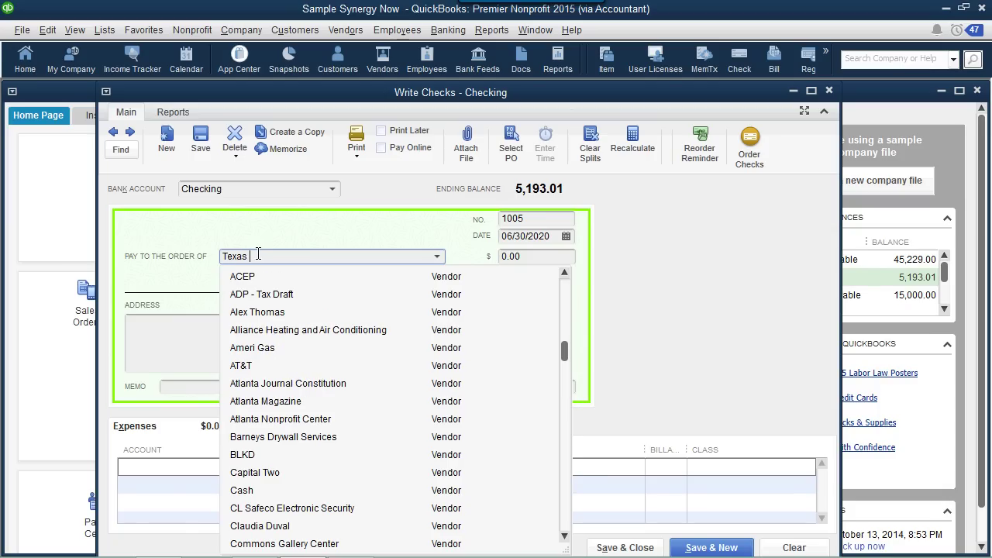
pyautogui.write(' Paw')
pyautogui.write('er')
pyautogui.press('Tab')
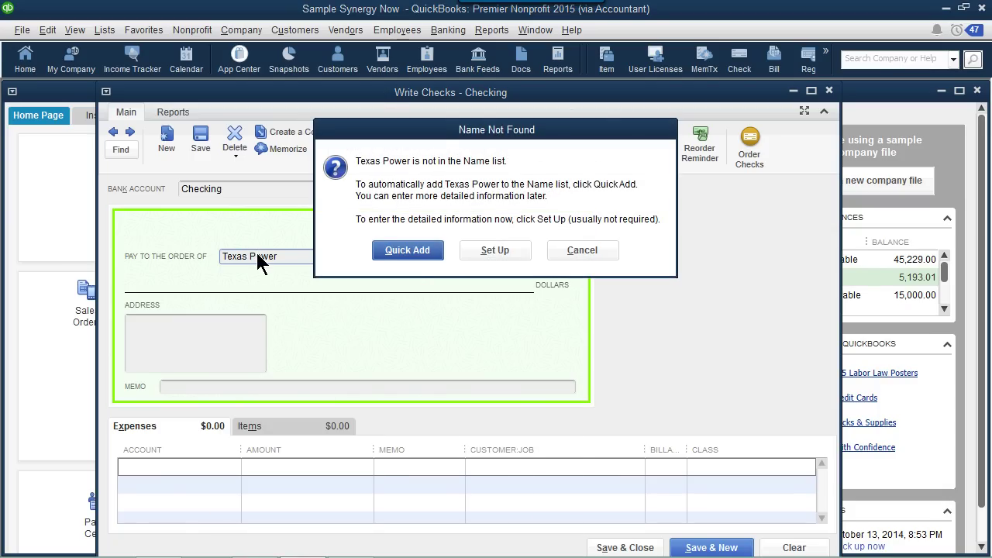
pyautogui.click(419, 251)
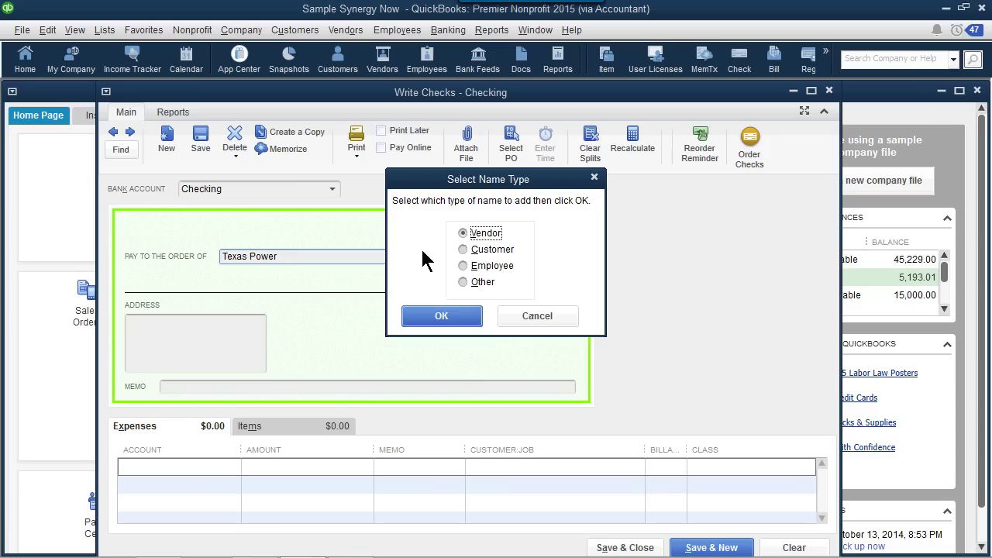
pyautogui.click(462, 318)
pyautogui.write('350')
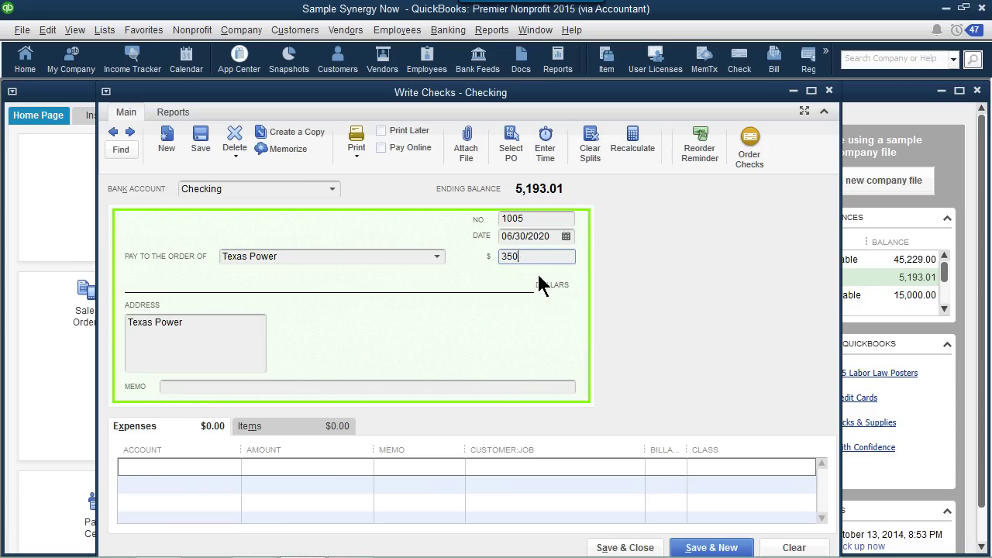
pyautogui.press('Tab')
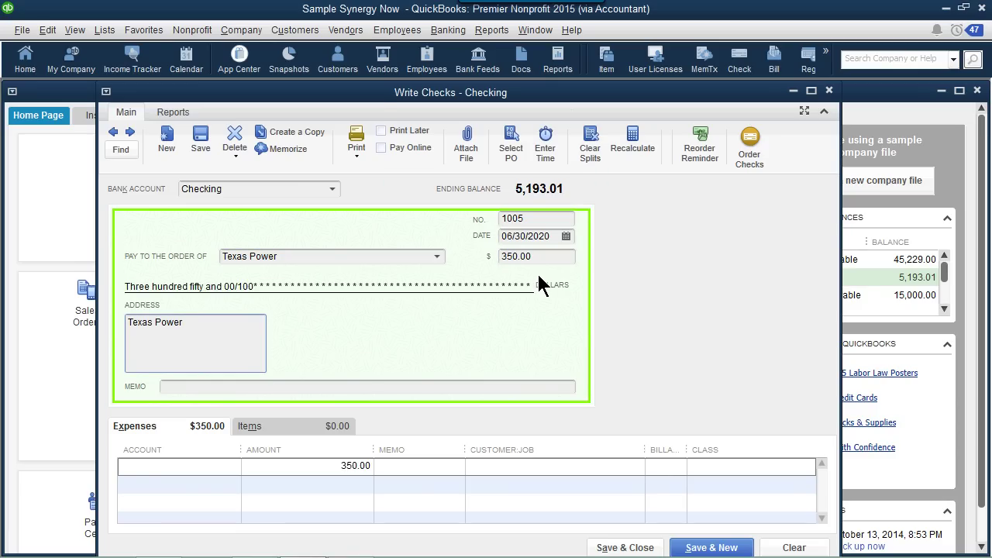
# Assign the first expense line to Utilities:Electricity and calculate its amount as 350.00 times .9
pyautogui.moveTo(375, 100); pyautogui.dragTo(373, 89)
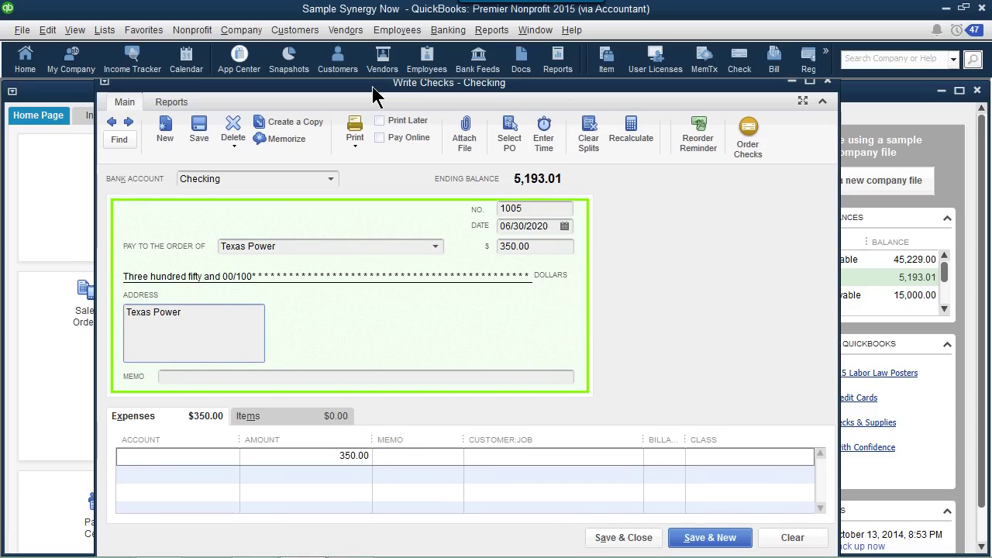
pyautogui.click(211, 459)
pyautogui.write('Electricity')
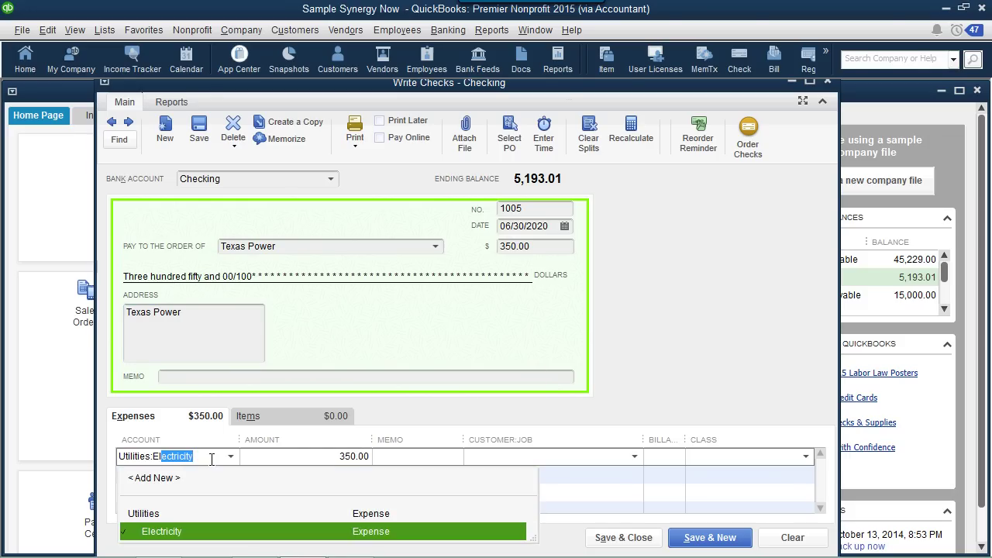
pyautogui.press('Tab')
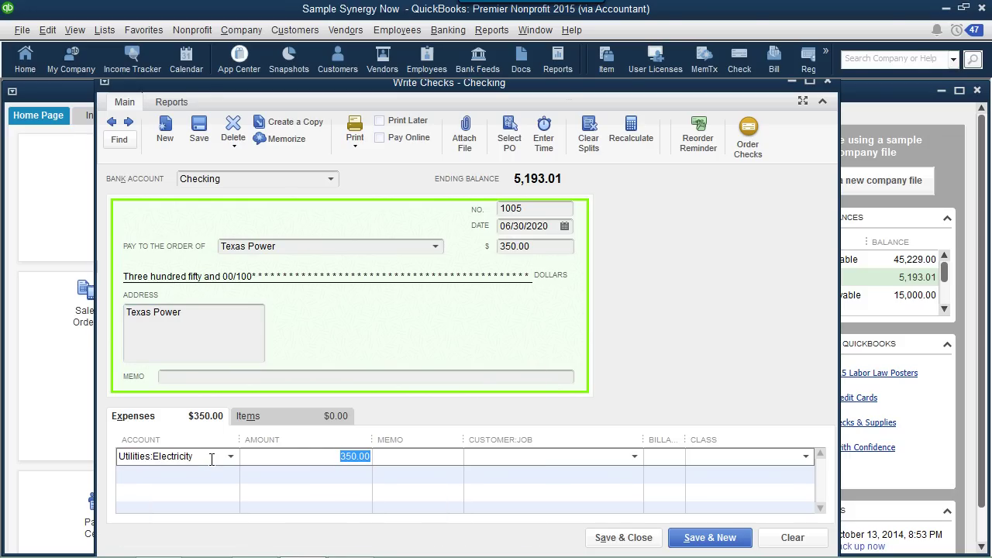
pyautogui.write('350-35')
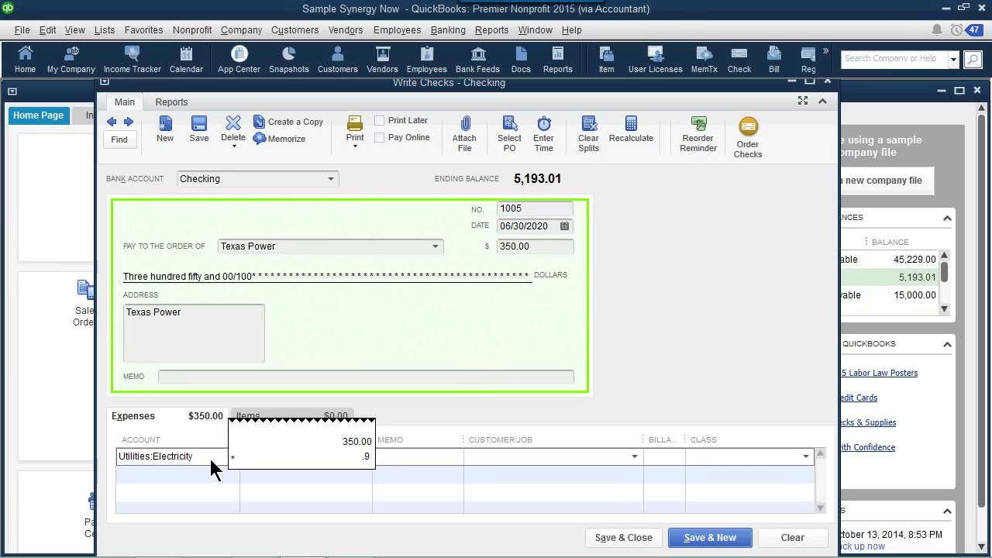
pyautogui.press('Return')
pyautogui.press('Tab')
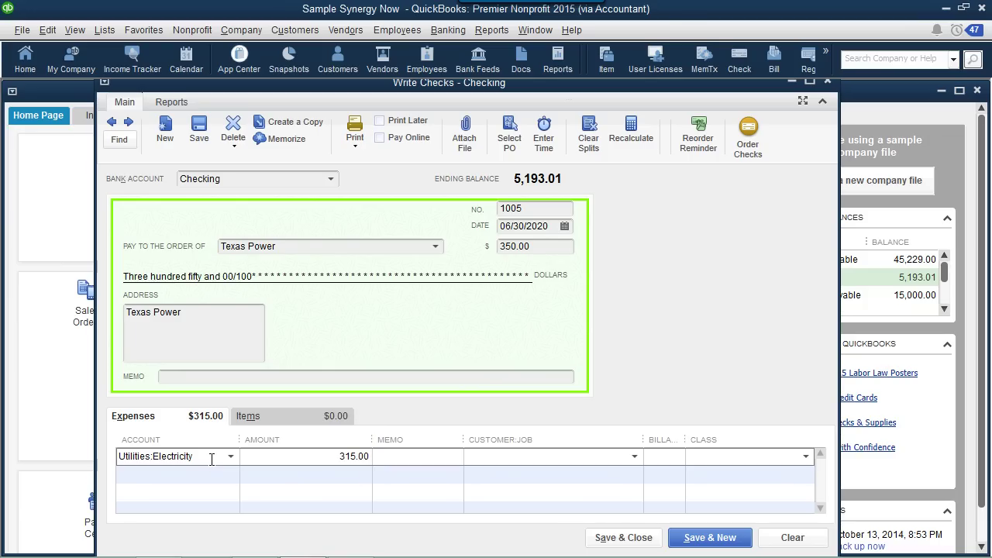
# Enter the memo "0%" and the Go-Green Guidance Center class on the first expense line
pyautogui.write('0%')
pyautogui.press('Tab')
pyautogui.press('Tab')
pyautogui.press('Tab')
pyautogui.write('G')
pyautogui.press('Tab')
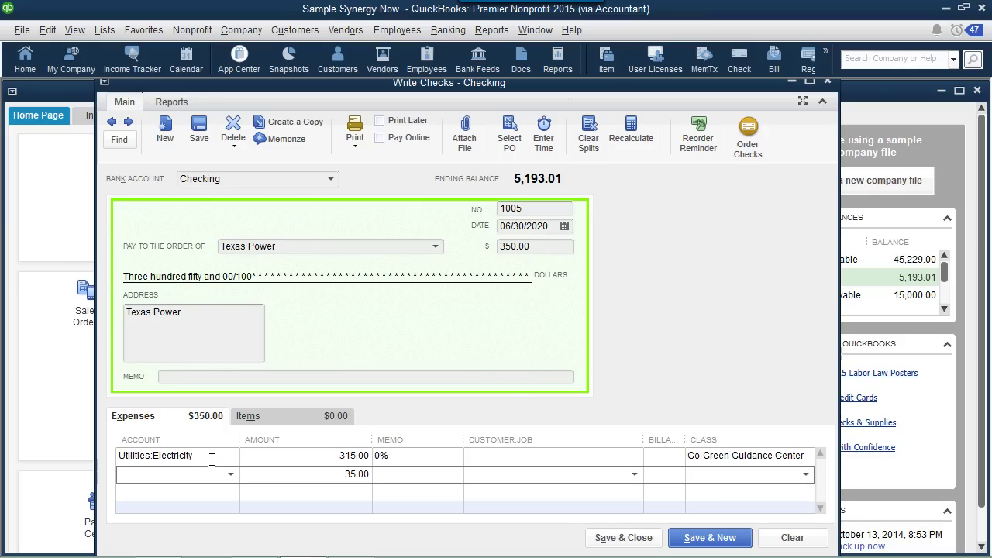
# Fill the second expense line with the Utilities:Electricity account, memo "10%" and the Administrative class
pyautogui.write('El')
pyautogui.press('Tab')
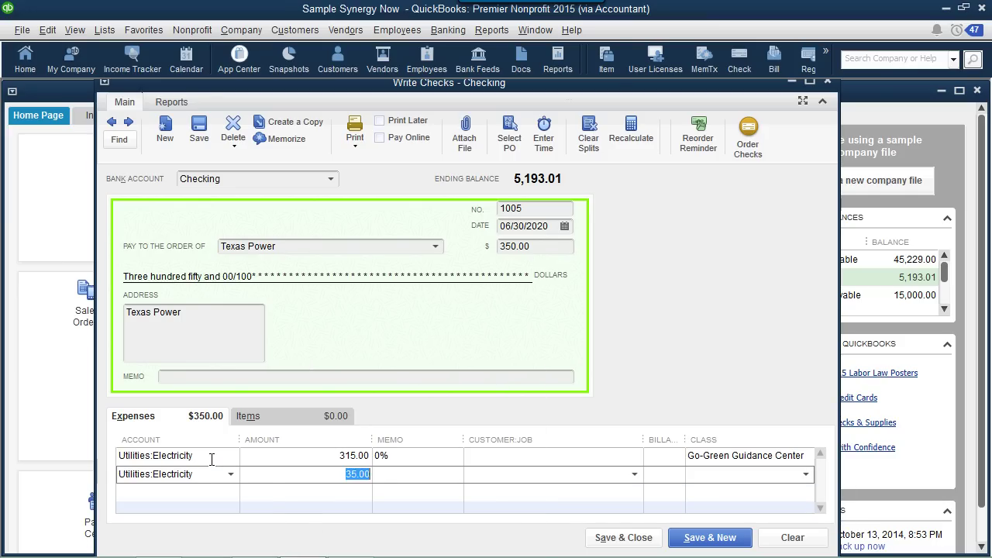
pyautogui.press('Tab')
pyautogui.write('10%')
pyautogui.press('Tab')
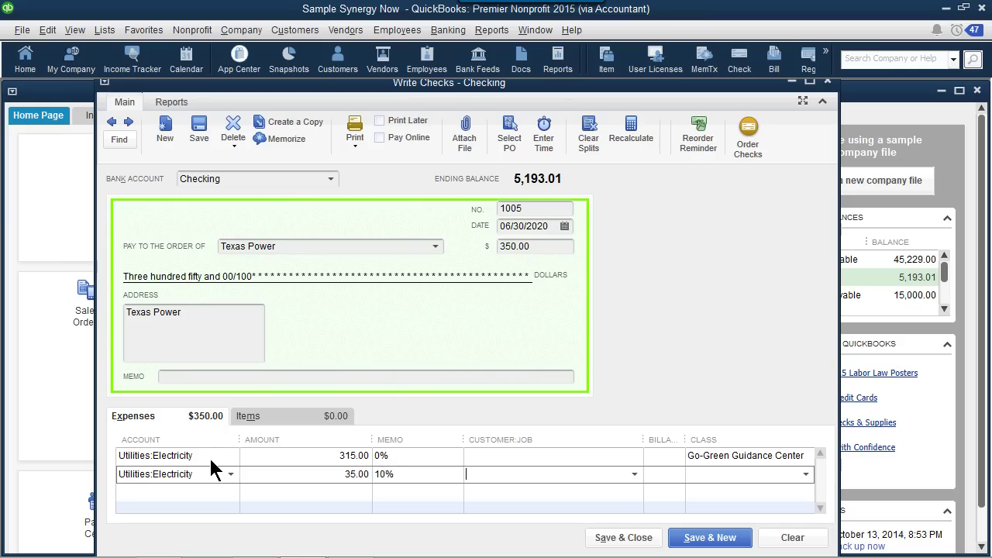
pyautogui.write('A')
pyautogui.press('Tab')
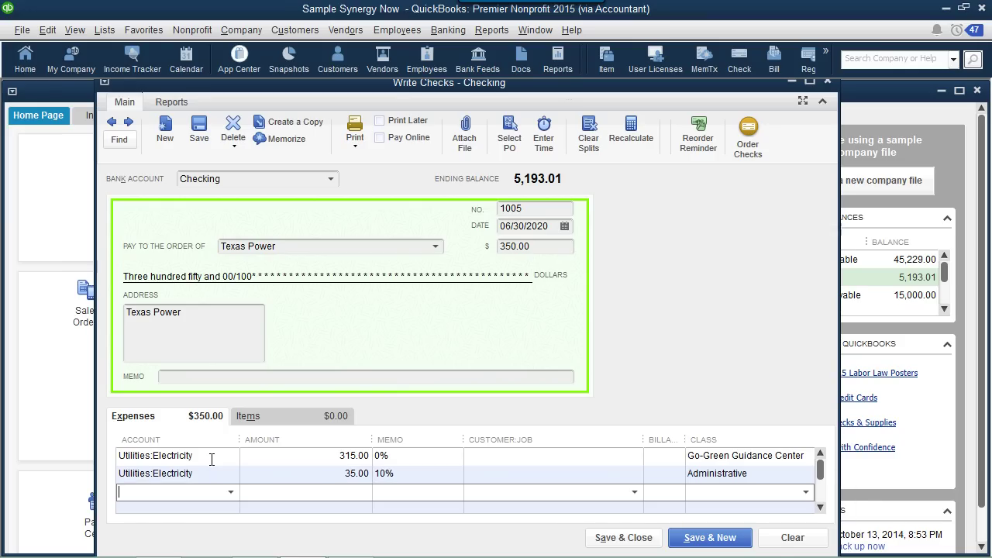
# Correct the first expense line's memo to 90% and view the check's item lines before returning to its expenses
pyautogui.click(377, 457)
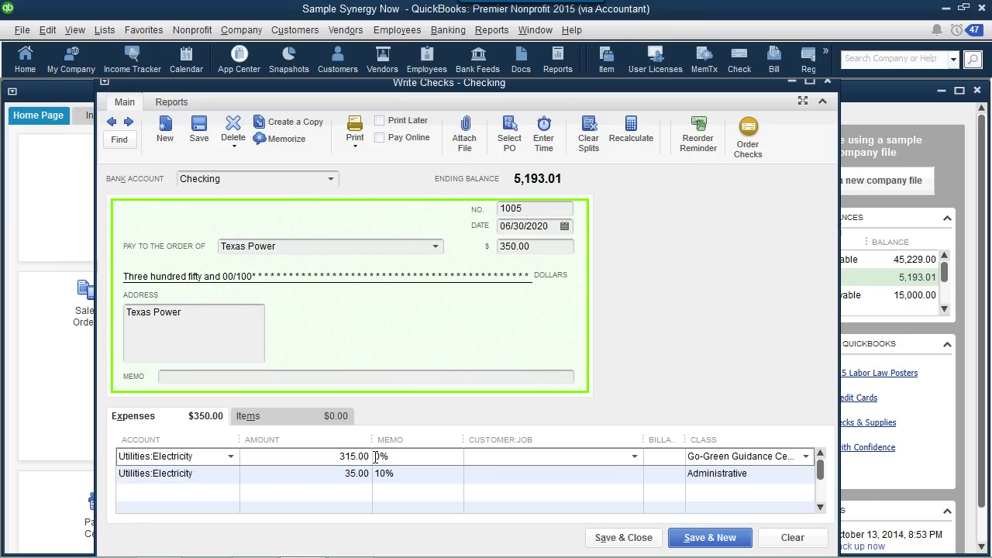
pyautogui.write('9')
pyautogui.press('Tab')
pyautogui.click(269, 417)
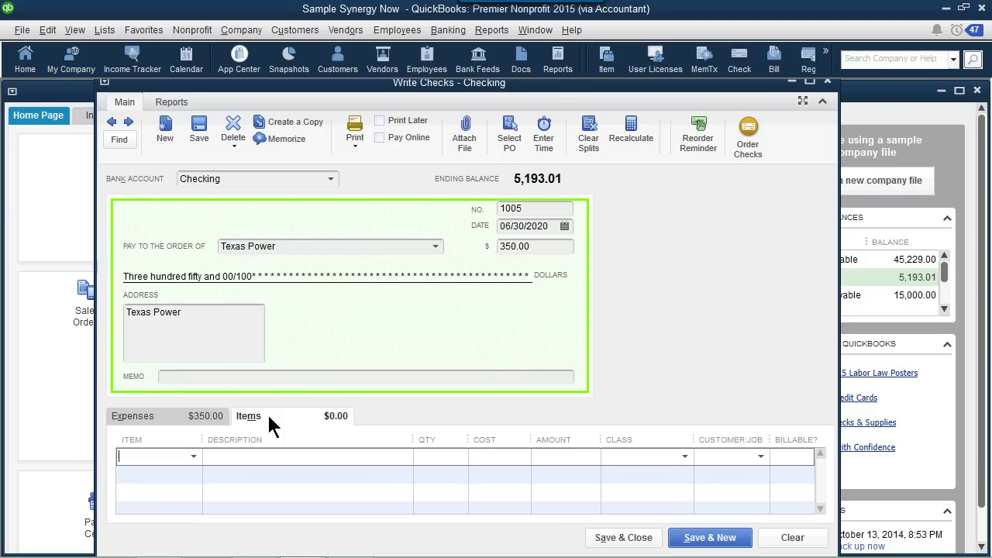
pyautogui.click(186, 416)
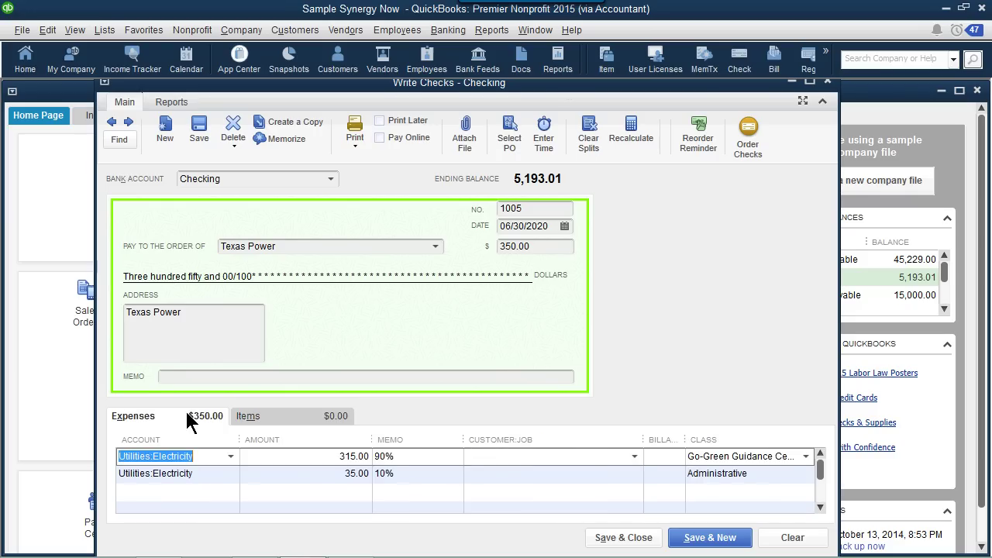
# Move the check window aside and start a new item of type Service from the item list
pyautogui.moveTo(271, 83); pyautogui.dragTo(523, 91)
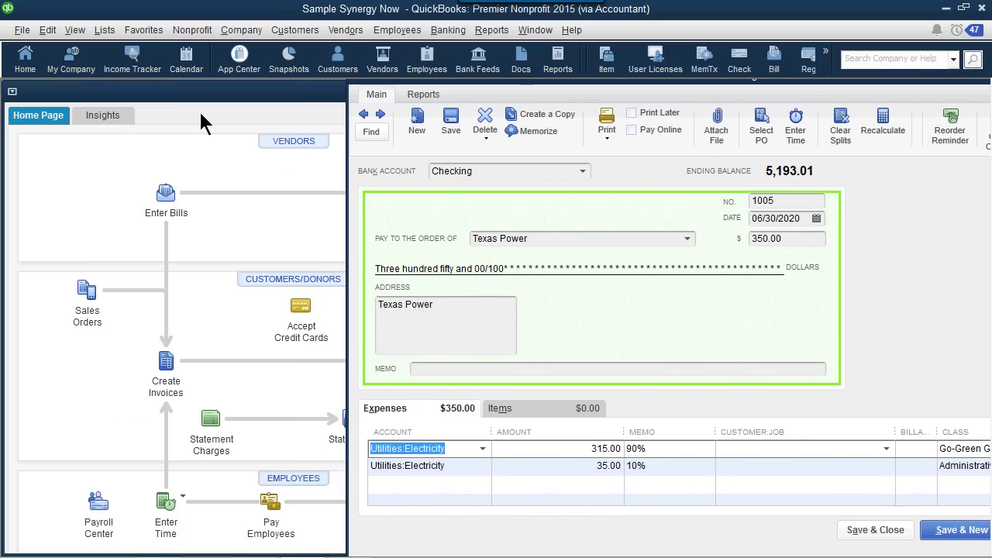
pyautogui.click(105, 31)
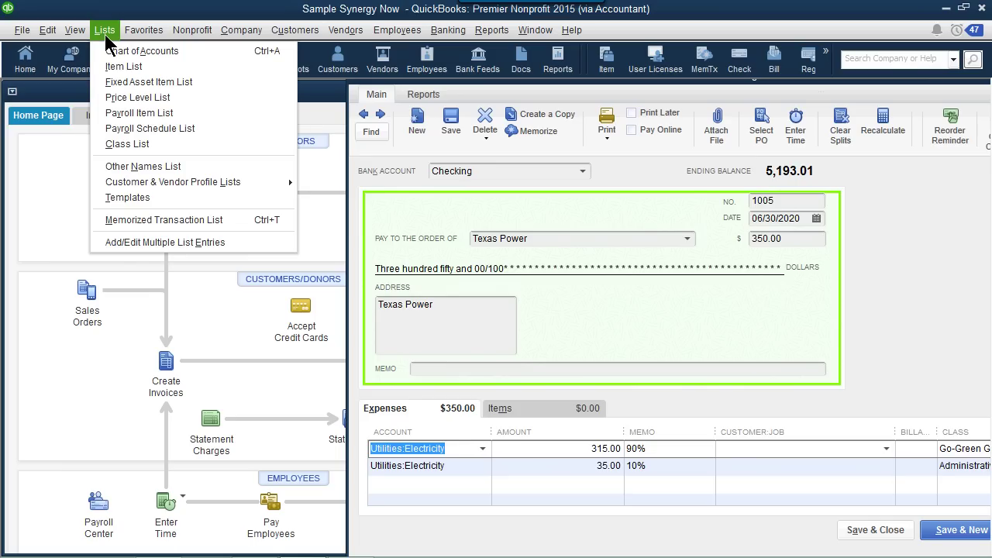
pyautogui.press('Down')
pyautogui.press('Down')
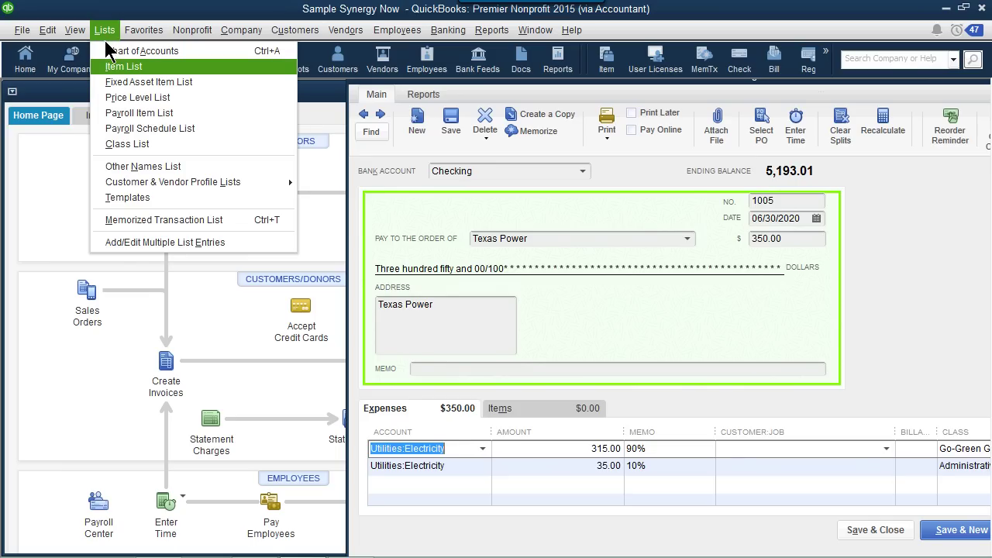
pyautogui.click(123, 67)
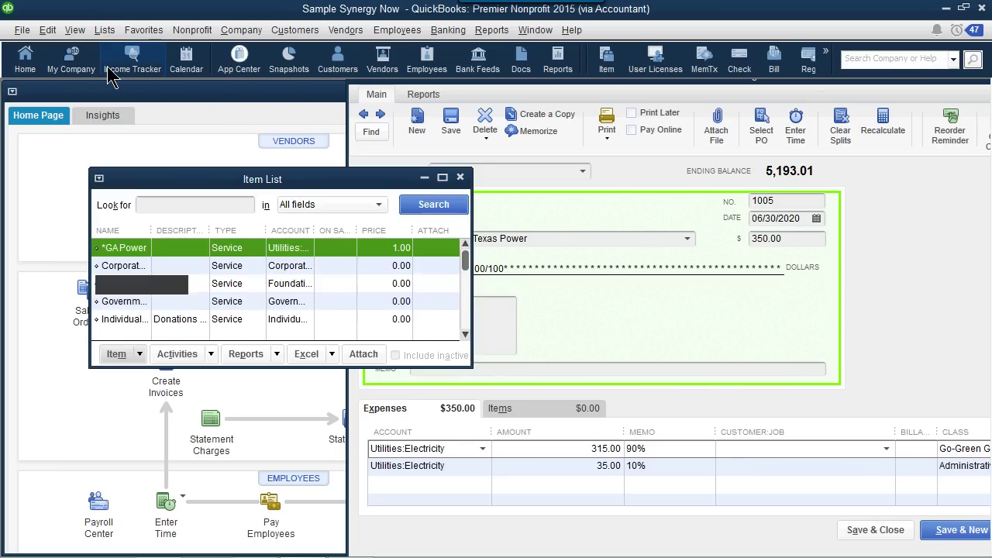
pyautogui.click(140, 354)
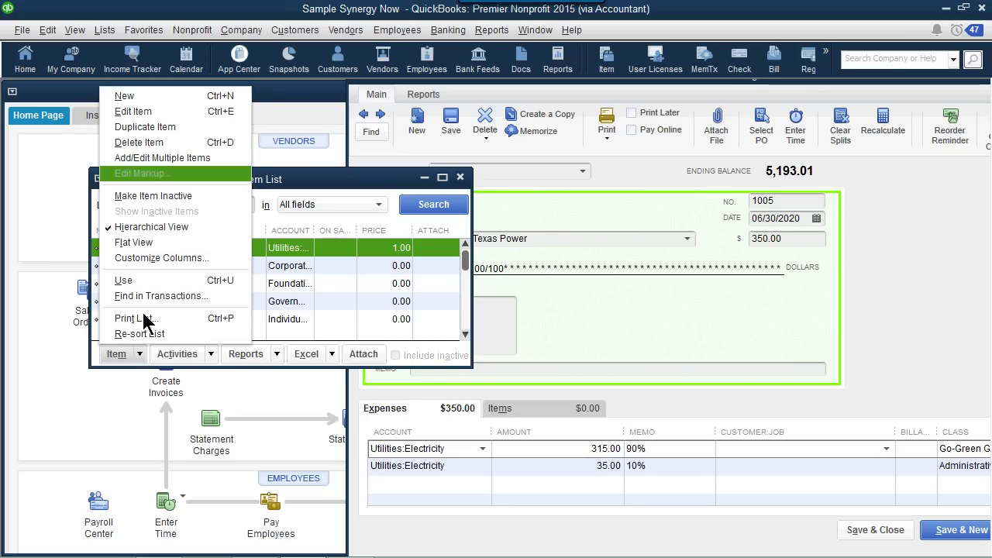
pyautogui.click(129, 100)
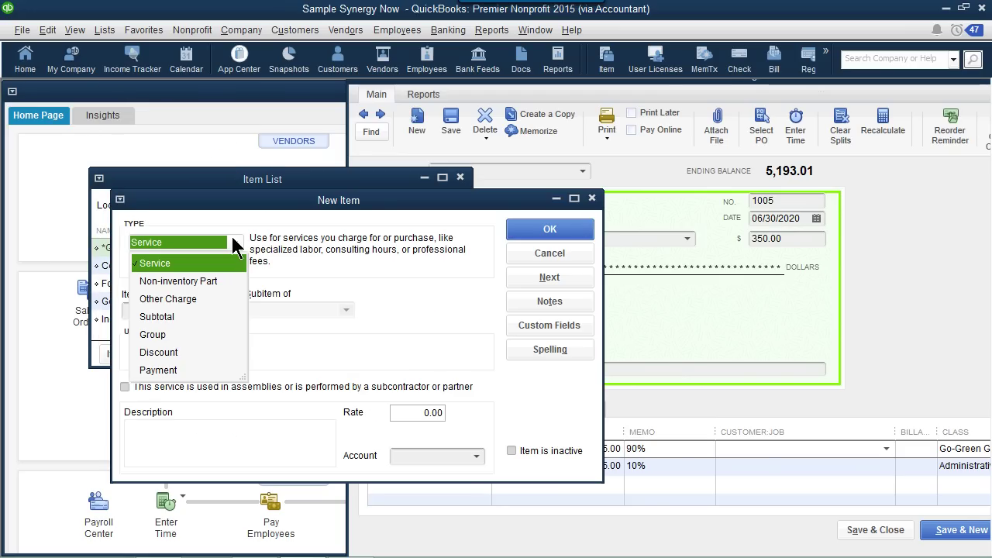
pyautogui.click(180, 264)
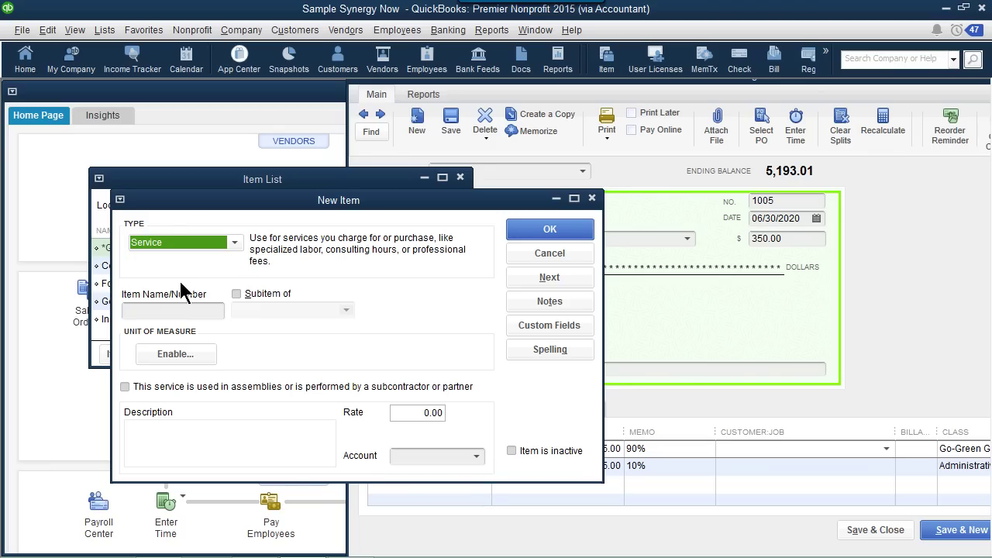
# Name the new service item "*Texas Power" and set its rate to 1.00
pyautogui.click(161, 311)
pyautogui.write('T')
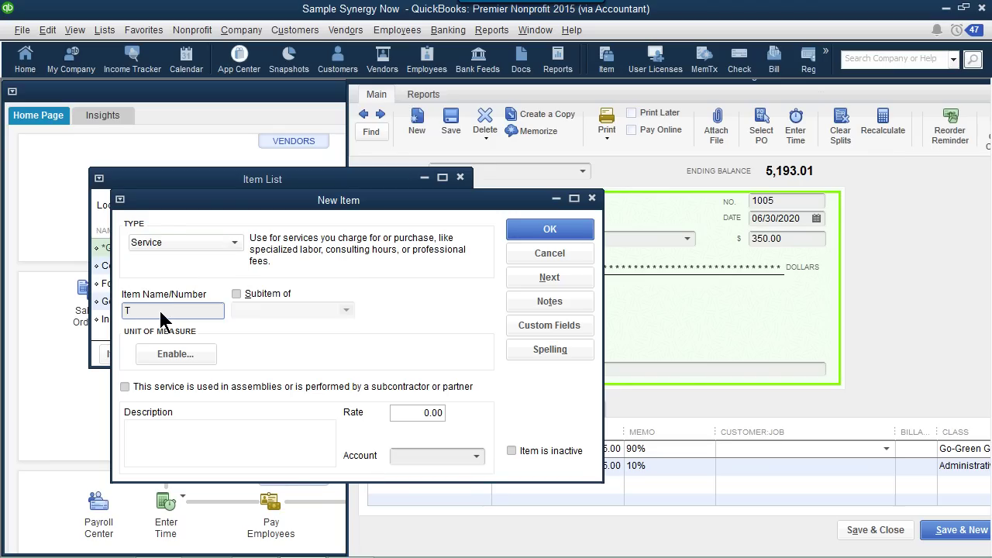
pyautogui.write('exas Power')
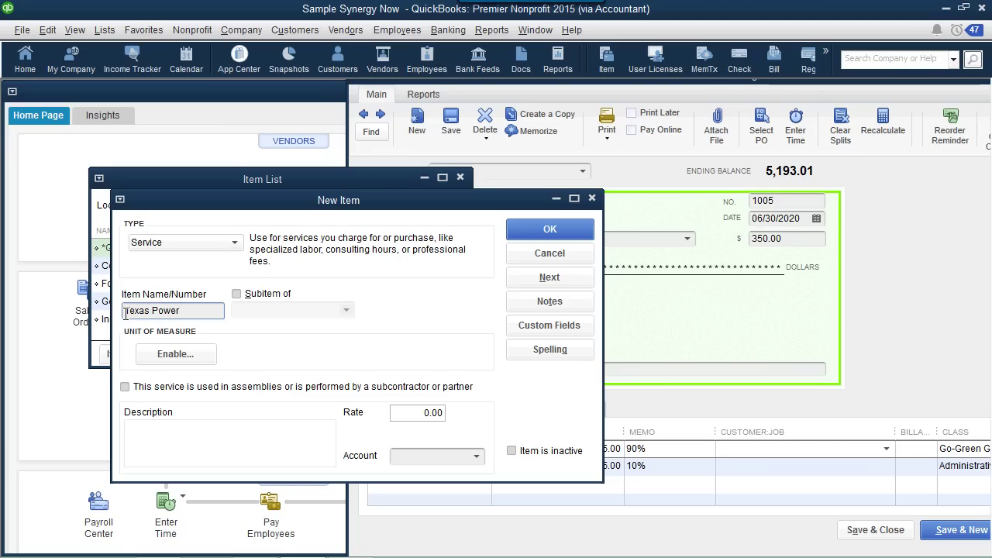
pyautogui.click(125, 313)
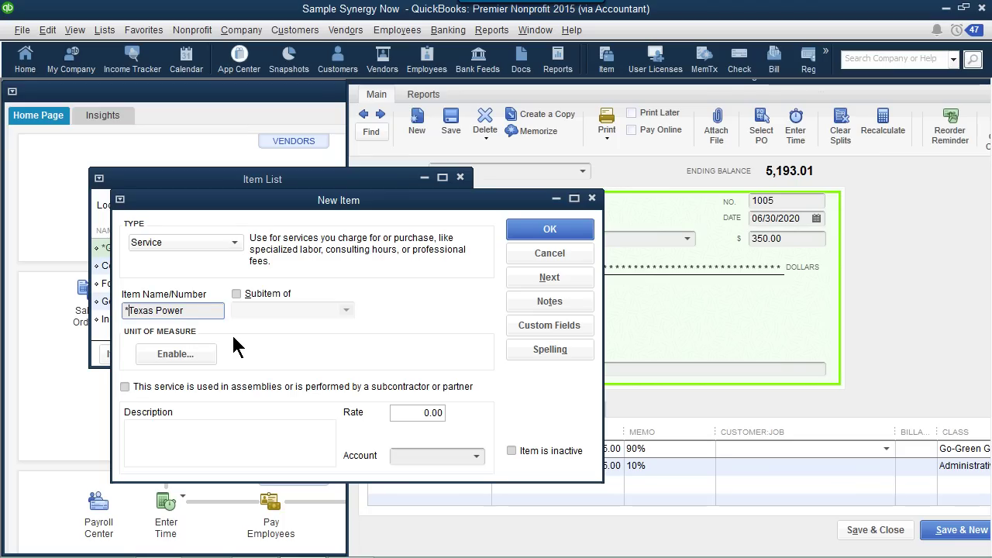
pyautogui.click(410, 412)
pyautogui.write('1')
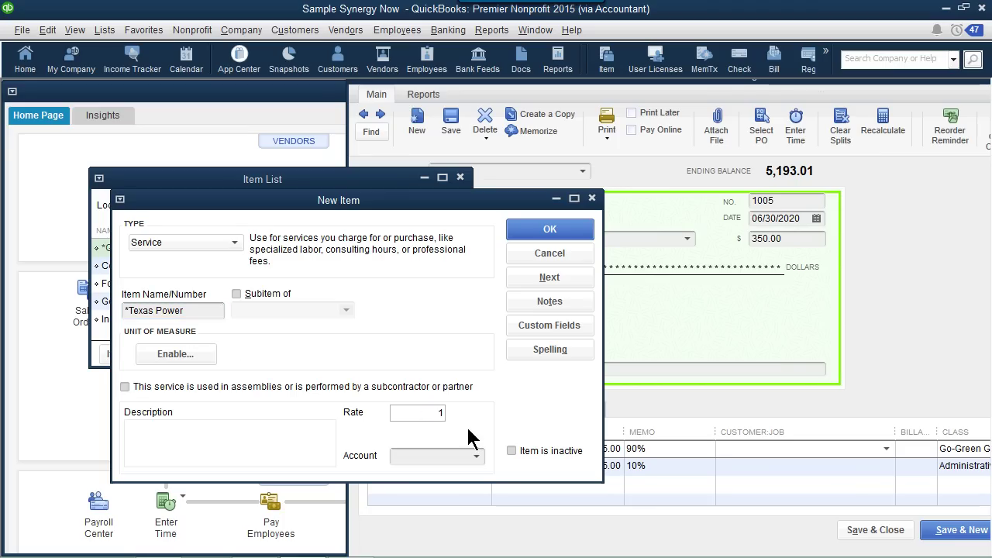
pyautogui.press('Tab')
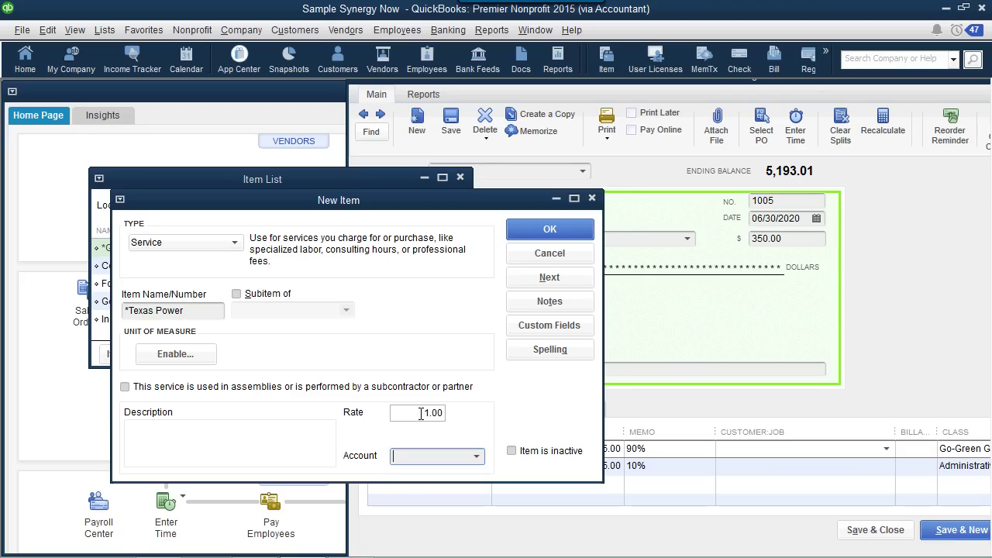
pyautogui.click(421, 413)
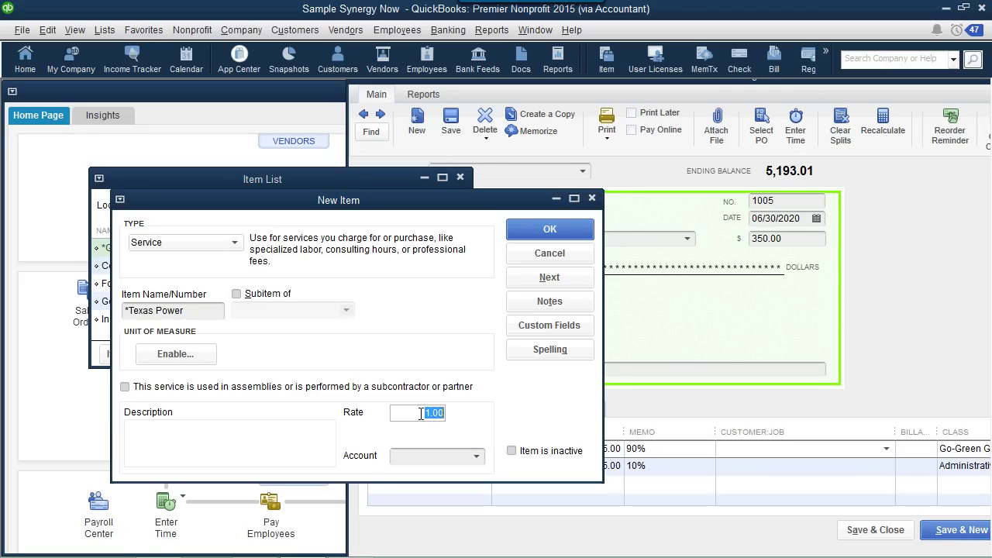
# Link the *Texas Power item to the Utilities:Electricity account and save it, continuing to another new item
pyautogui.click(476, 456)
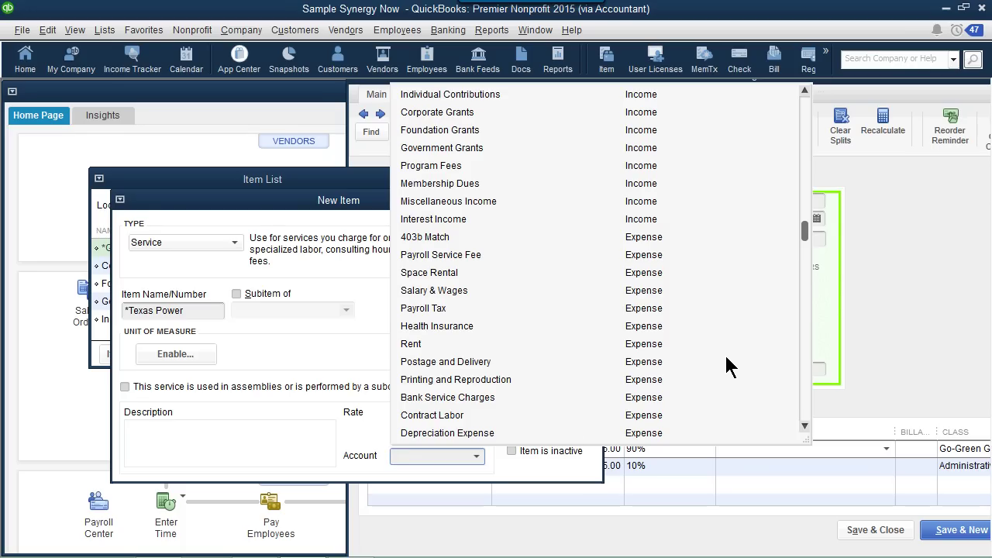
pyautogui.moveTo(805, 231); pyautogui.dragTo(808, 400)
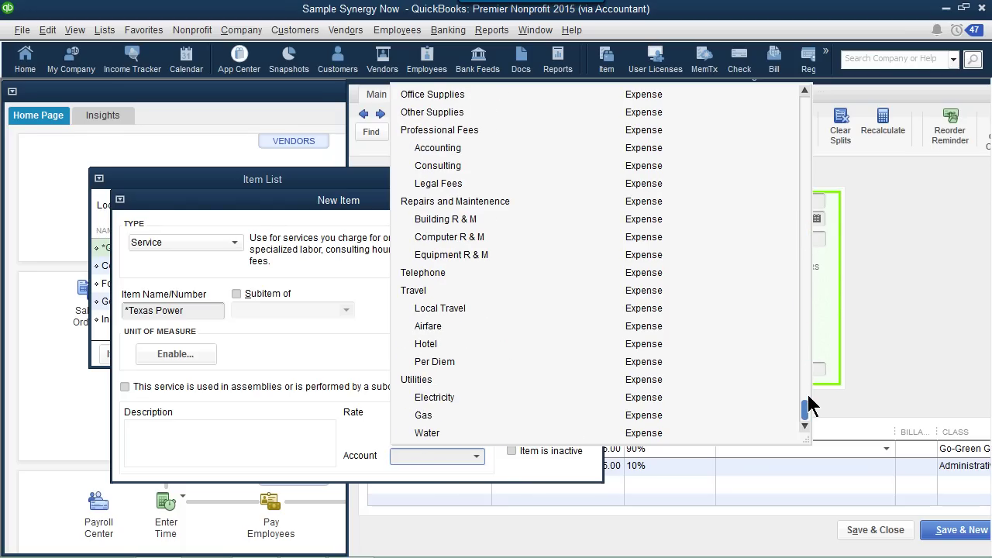
pyautogui.click(435, 397)
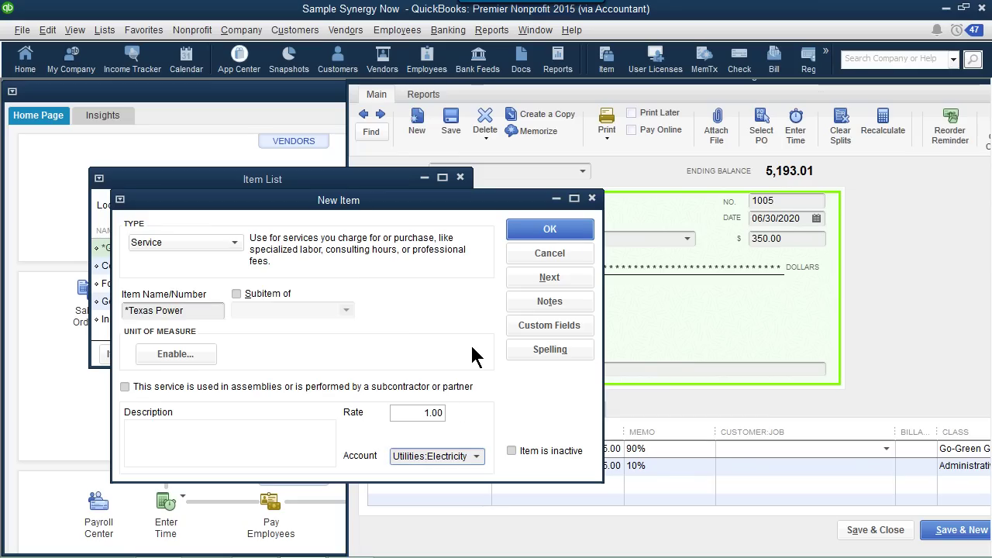
pyautogui.click(547, 232)
pyautogui.click(552, 278)
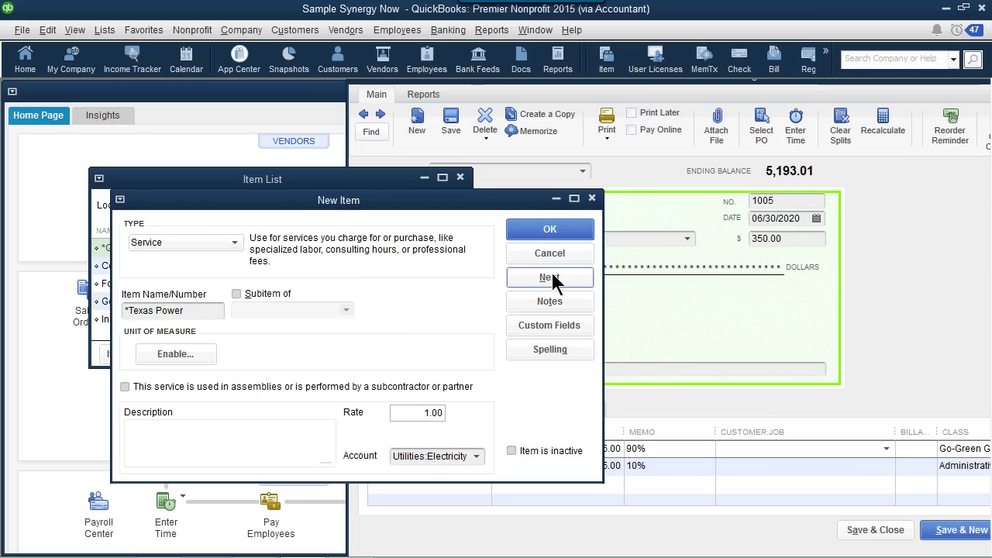
# Change the new item's type to Group and name the group "Texas Power"
pyautogui.click(233, 243)
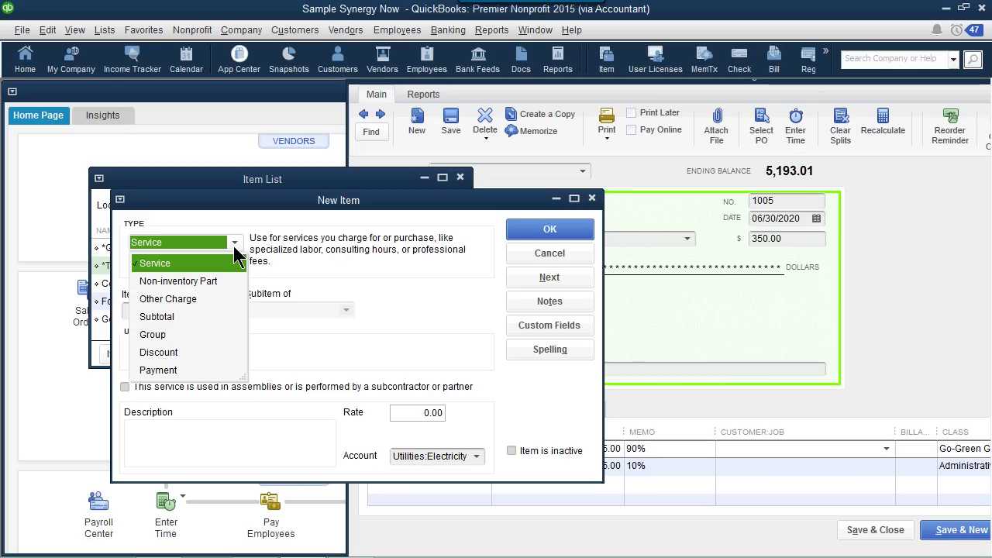
pyautogui.click(153, 335)
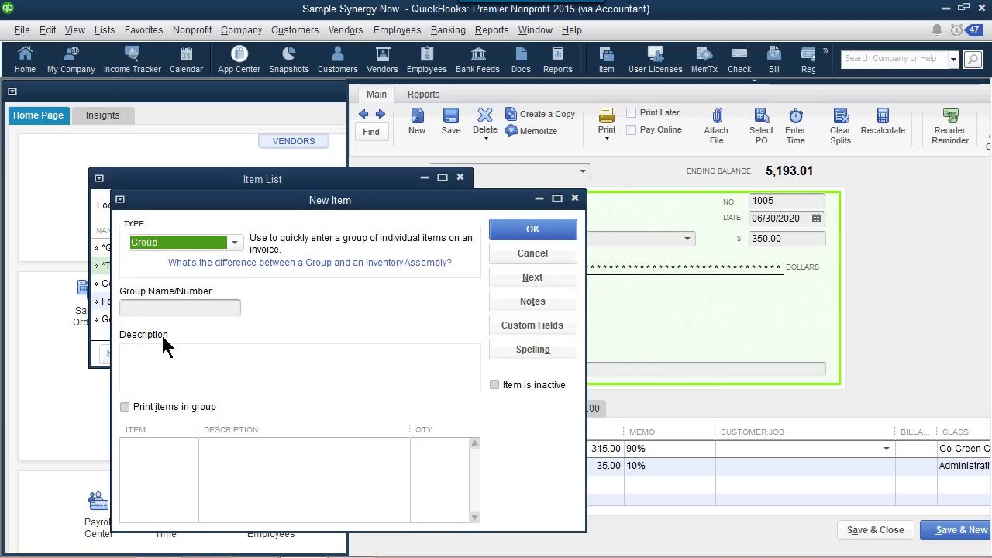
pyautogui.click(144, 309)
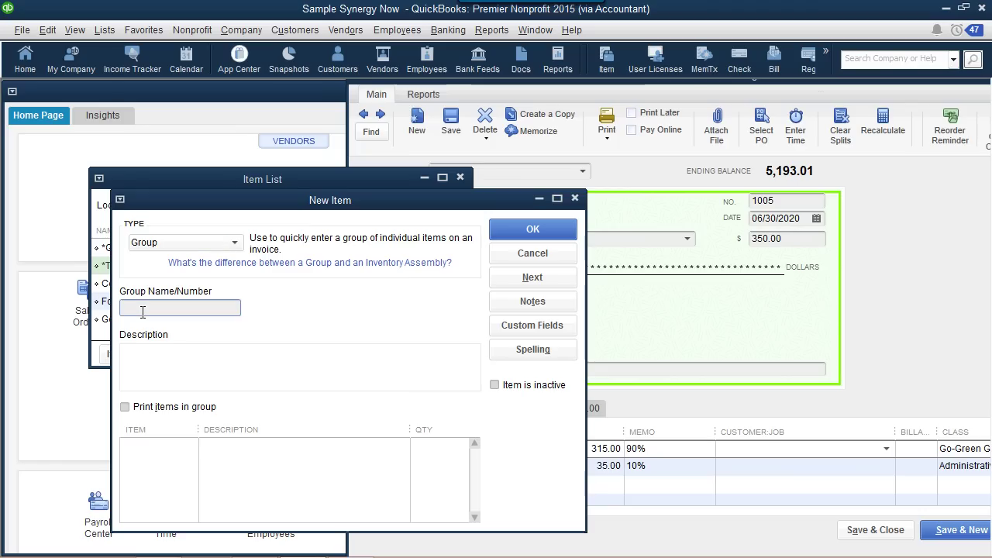
pyautogui.write('Texas Power')
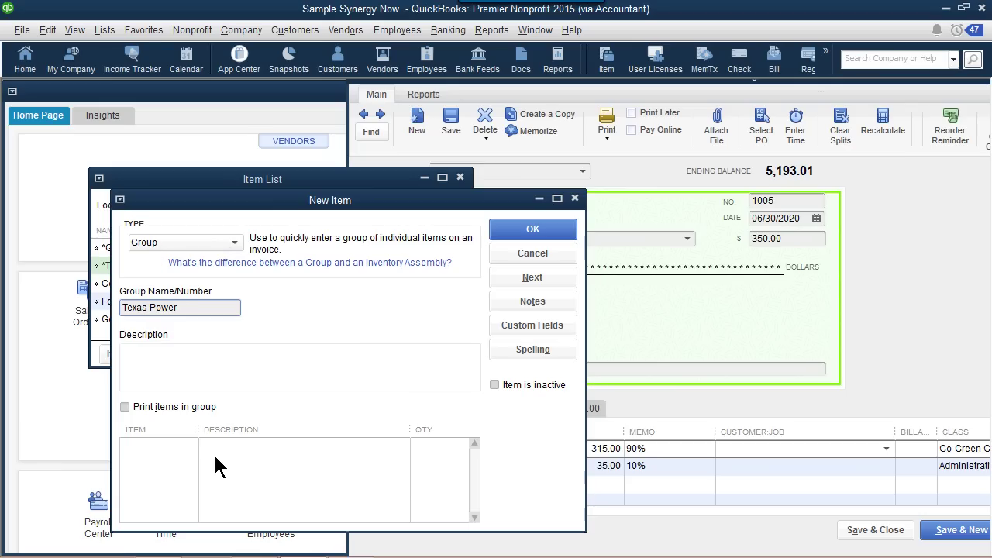
# Add the *GA Power service item to the Texas Power group on two separate lines
pyautogui.click(193, 448)
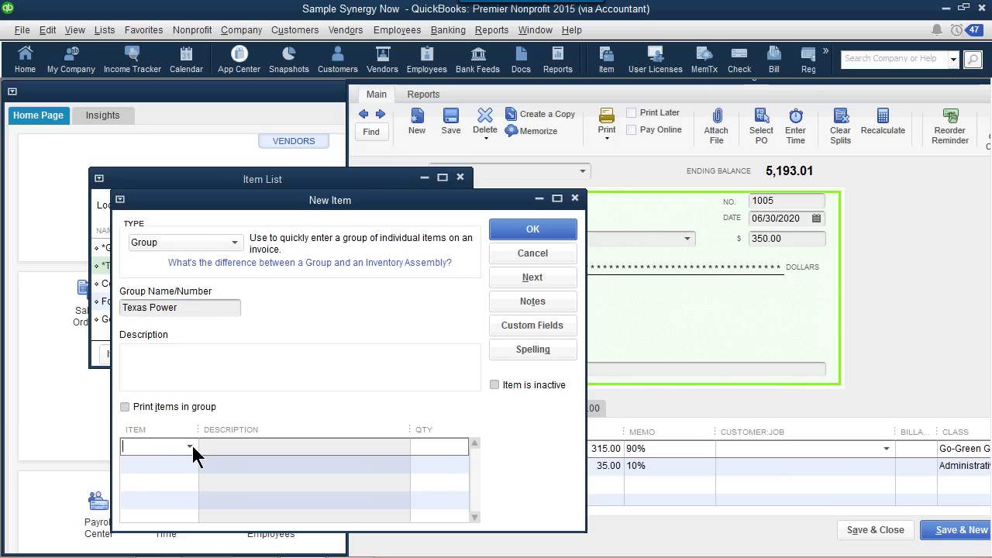
pyautogui.click(191, 450)
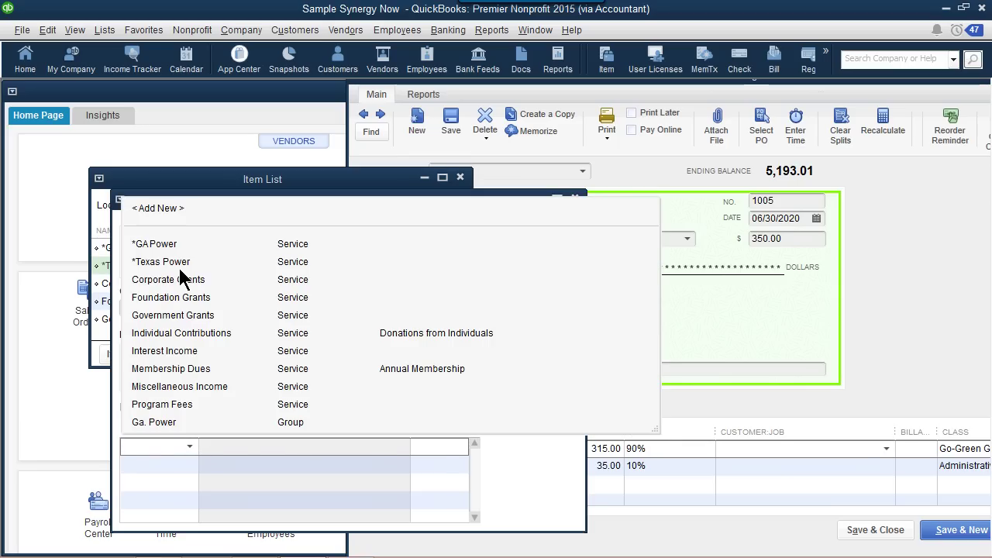
pyautogui.click(169, 243)
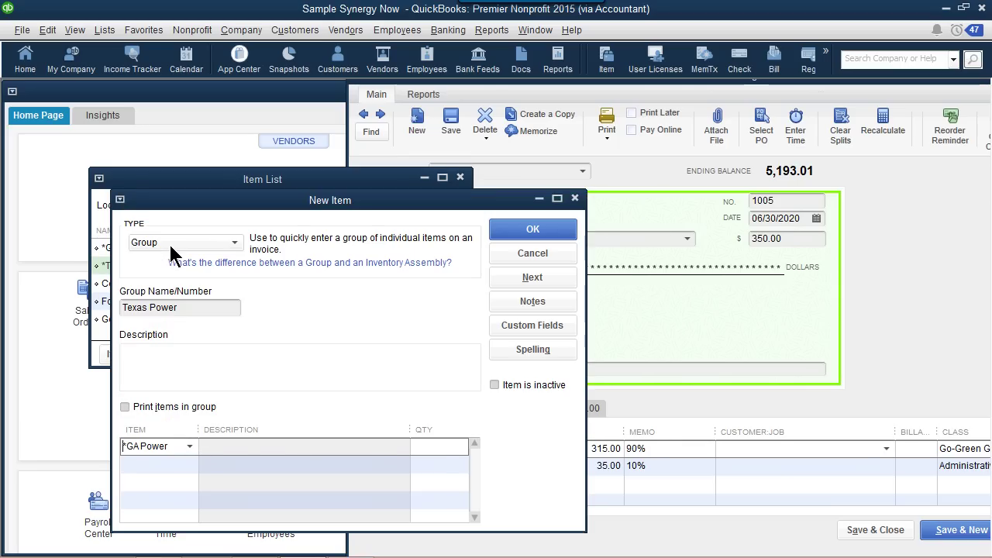
pyautogui.click(191, 463)
pyautogui.click(190, 463)
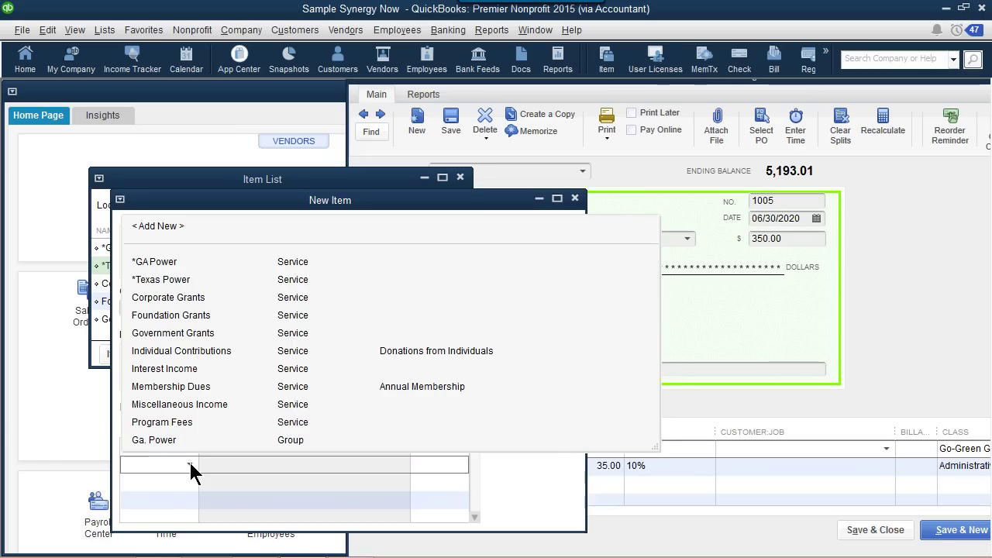
pyautogui.click(201, 203)
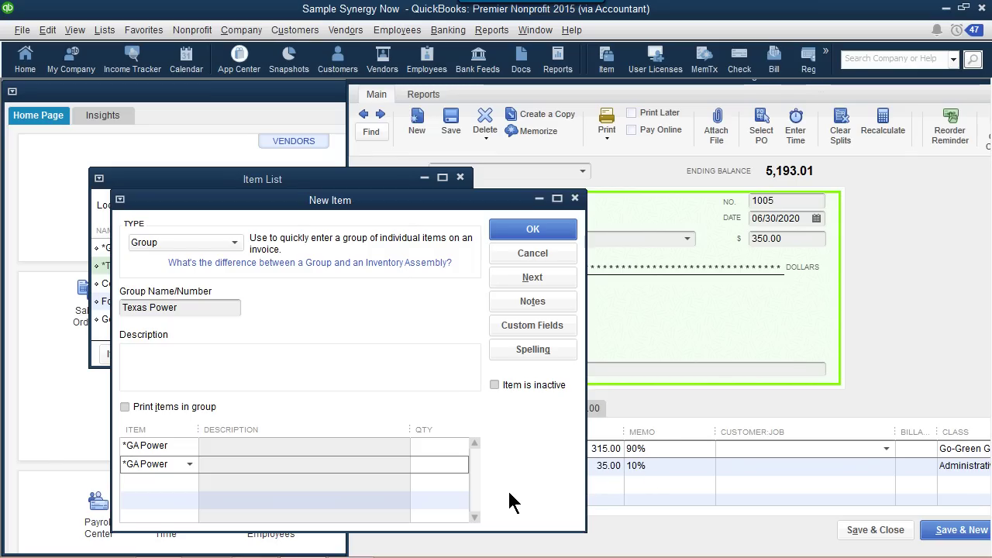
# Set the two *GA Power lines' quantities to 0.9 and 0.1 and save the Texas Power group
pyautogui.click(433, 448)
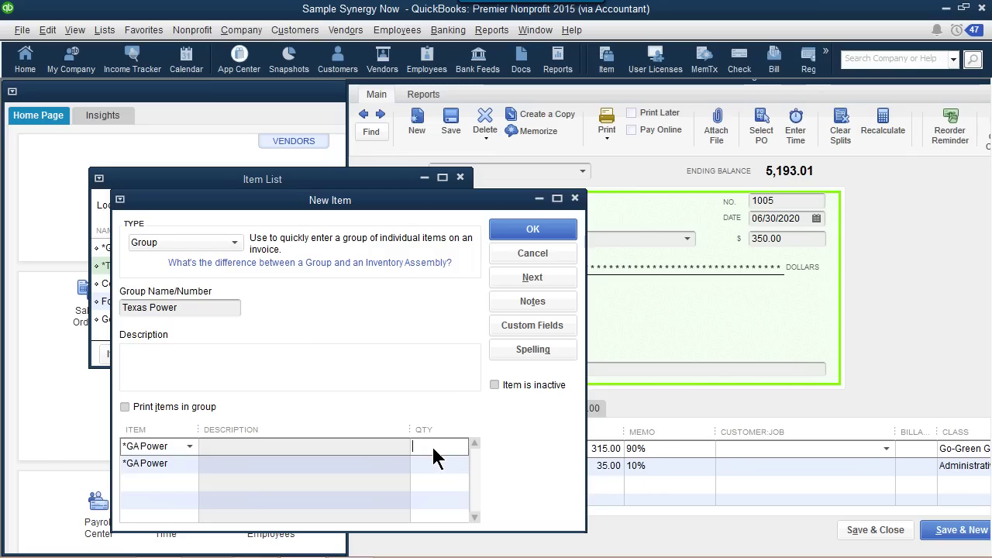
pyautogui.write('.9')
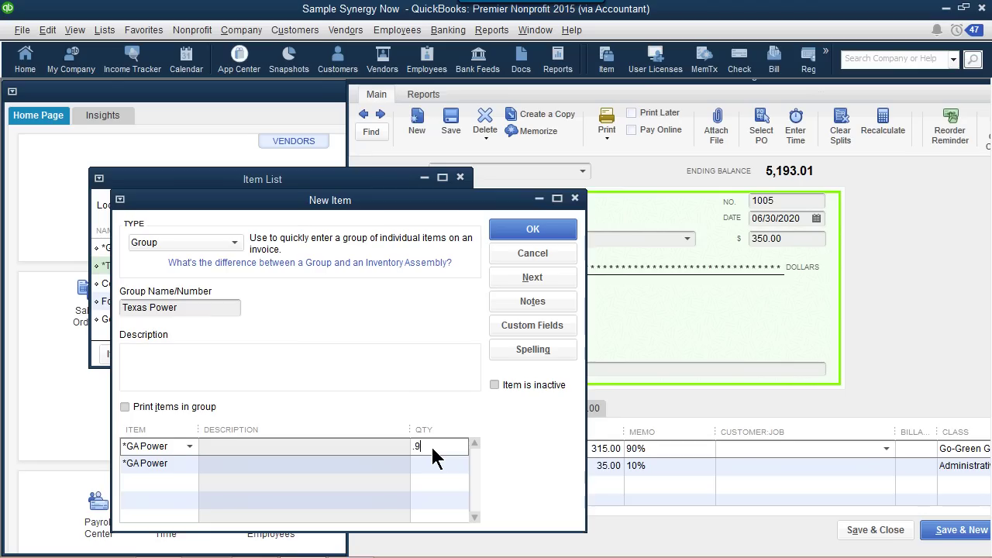
pyautogui.press('Down')
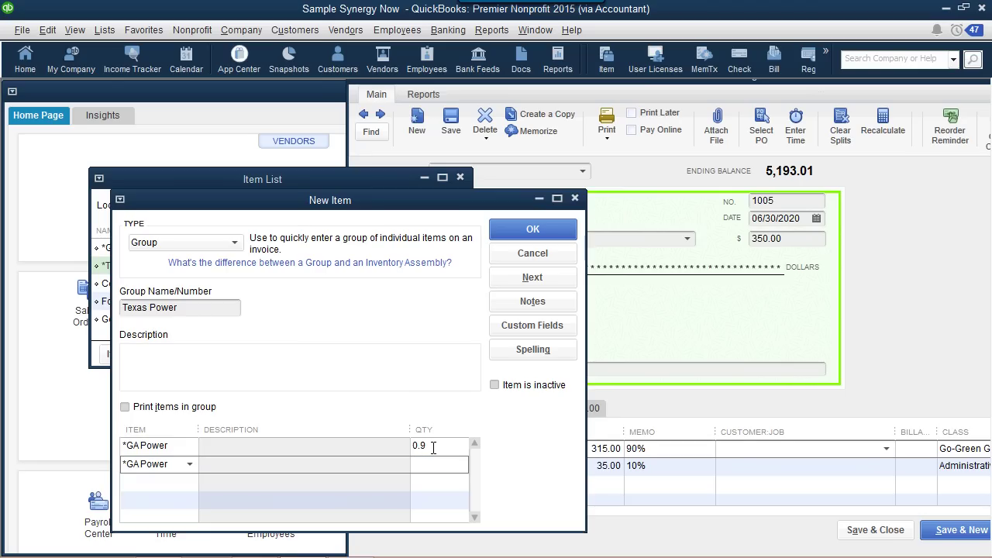
pyautogui.write('.1')
pyautogui.press('Down')
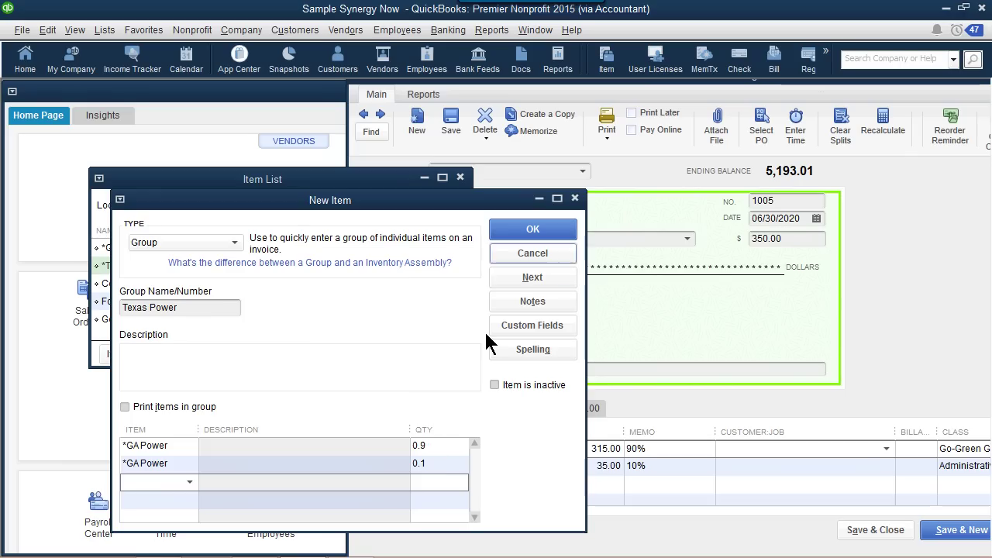
pyautogui.click(518, 230)
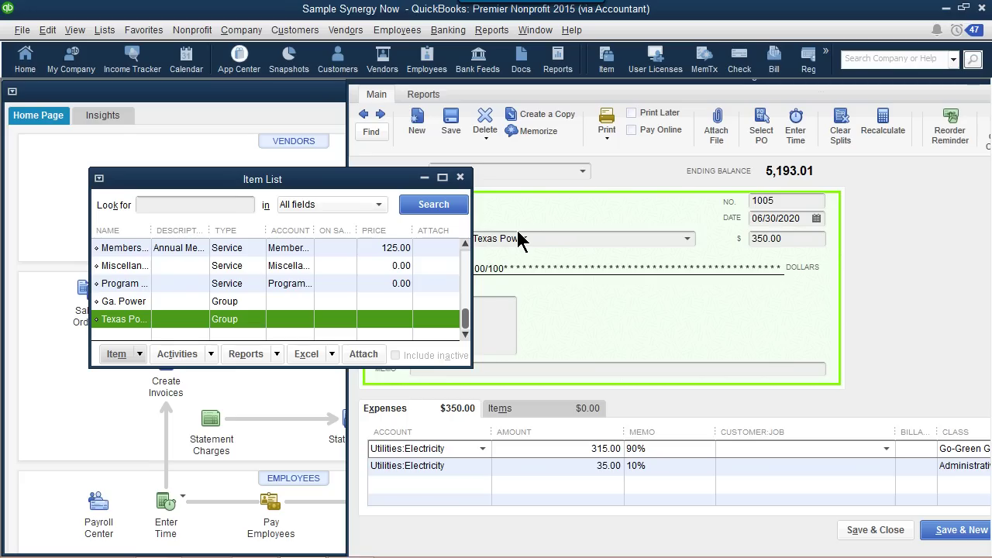
# Bring the Texas Power check back into full view and delete both of its Utilities:Electricity expense lines
pyautogui.click(880, 222)
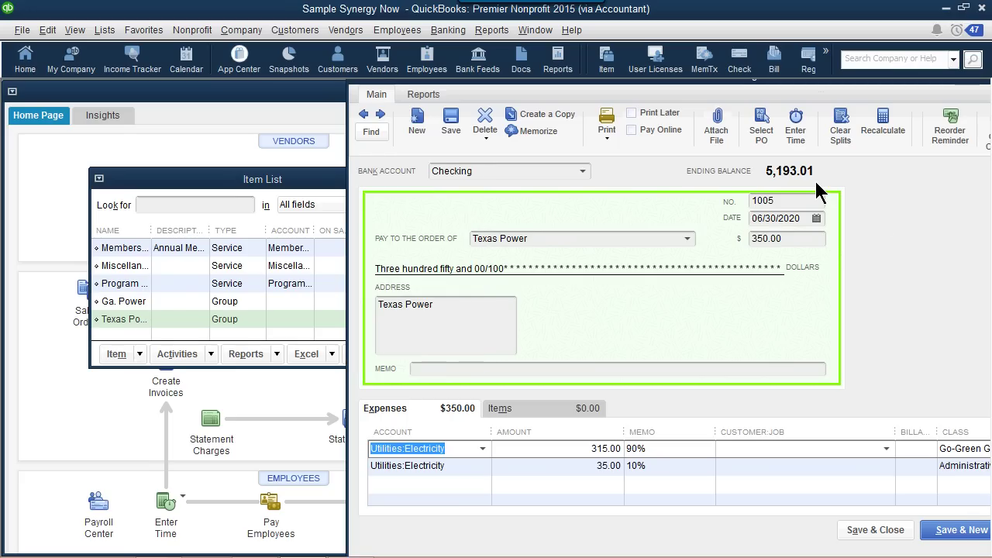
pyautogui.moveTo(651, 82); pyautogui.dragTo(474, 112)
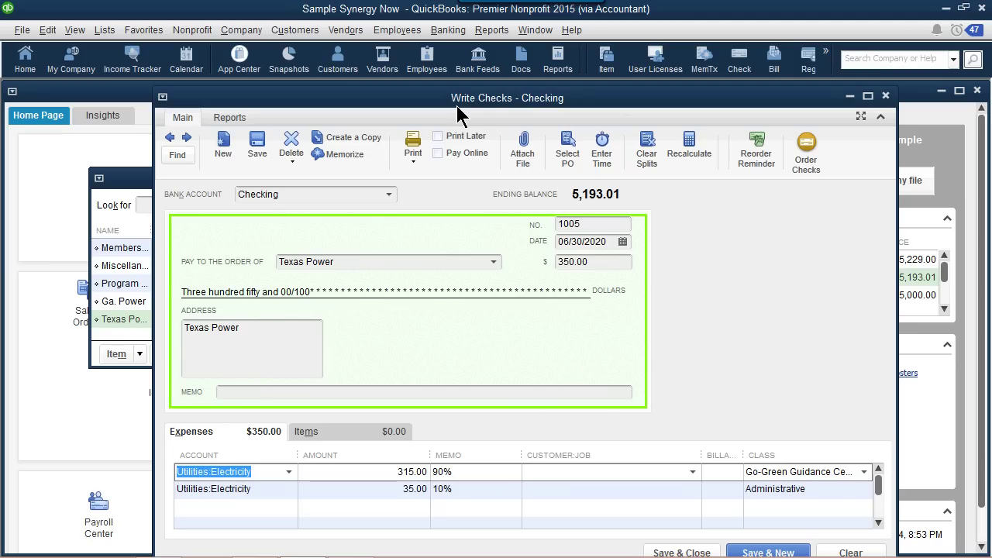
pyautogui.hotkey('ctrl', 'Delete')
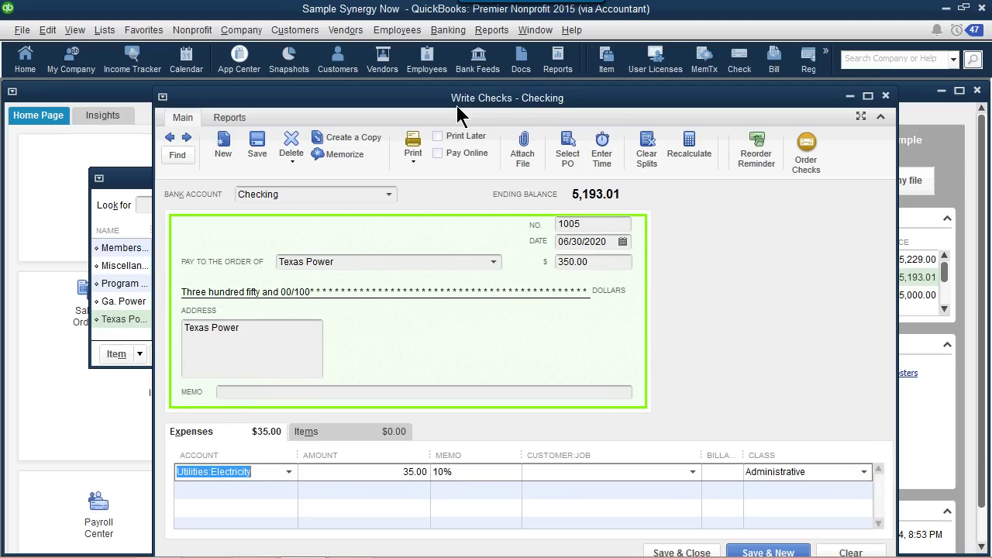
pyautogui.hotkey('ctrl', 'Delete')
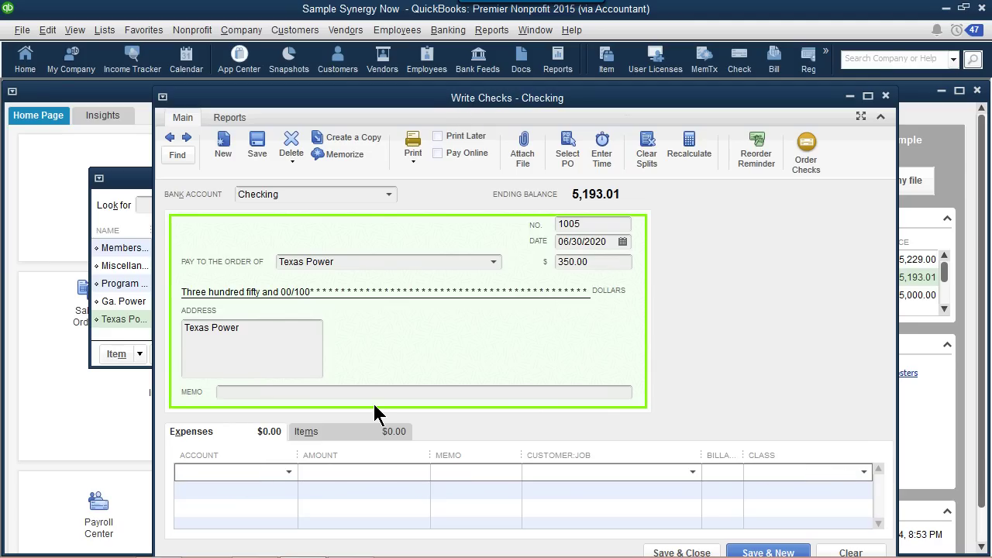
# Add the Texas Power group to the check's item lines
pyautogui.click(345, 436)
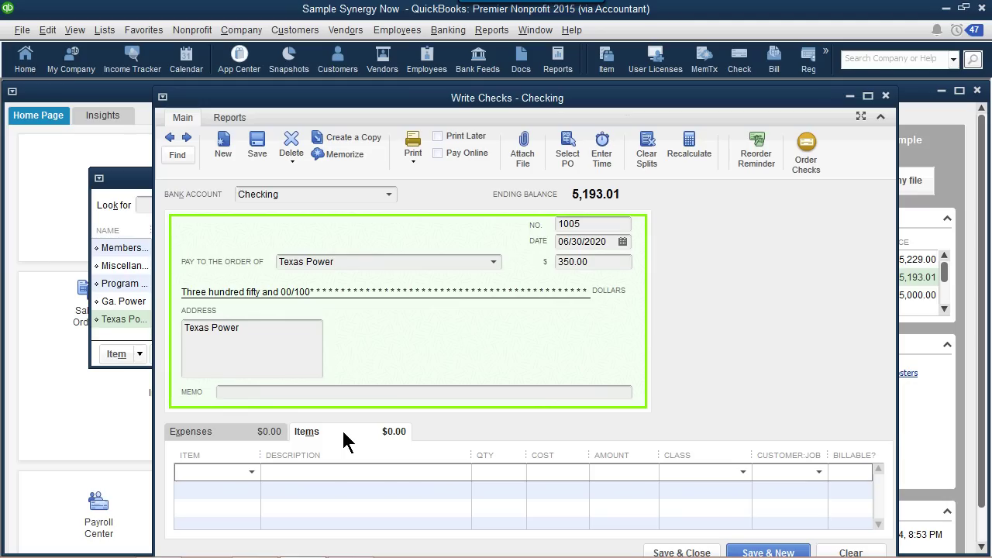
pyautogui.write('Texas Power')
pyautogui.press('Tab')
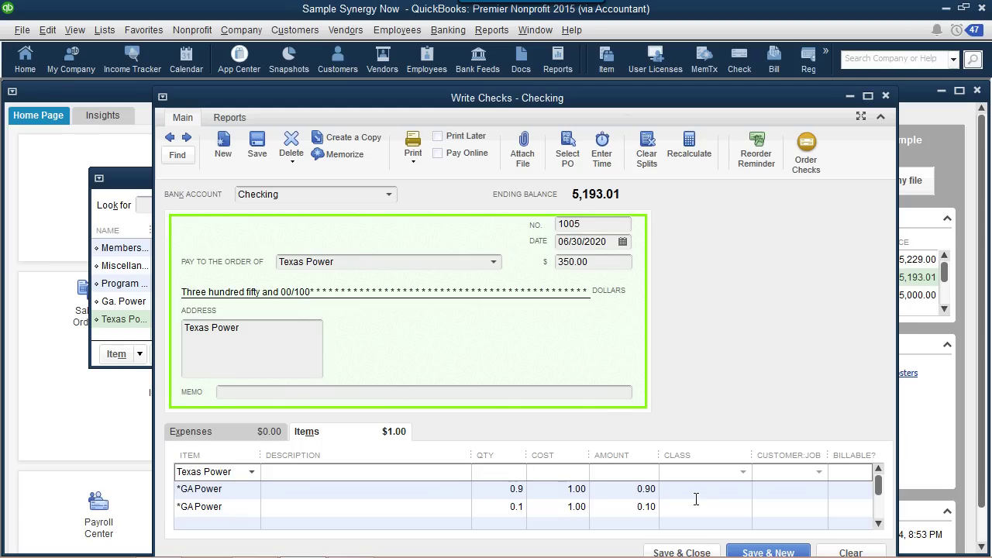
# Assign the class Go-Green Guidance Center to the 0.9 quantity line and Administrative to the 0.1 quantity line
pyautogui.click(743, 490)
pyautogui.click(743, 489)
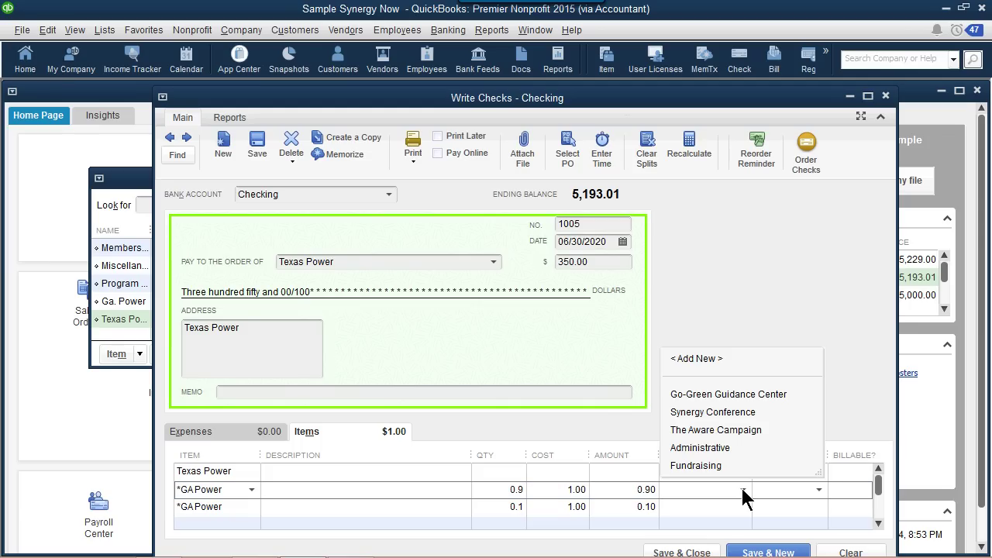
pyautogui.click(718, 396)
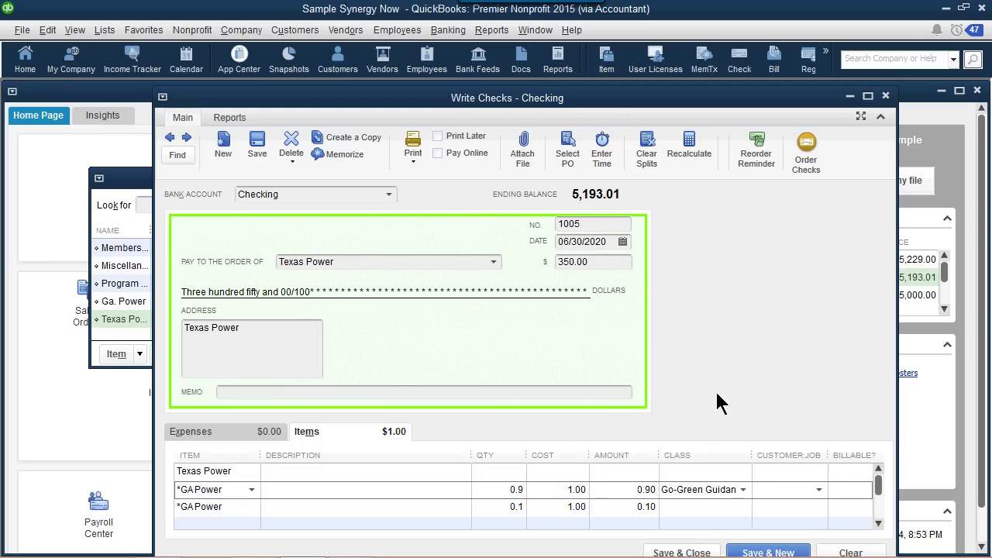
pyautogui.click(742, 507)
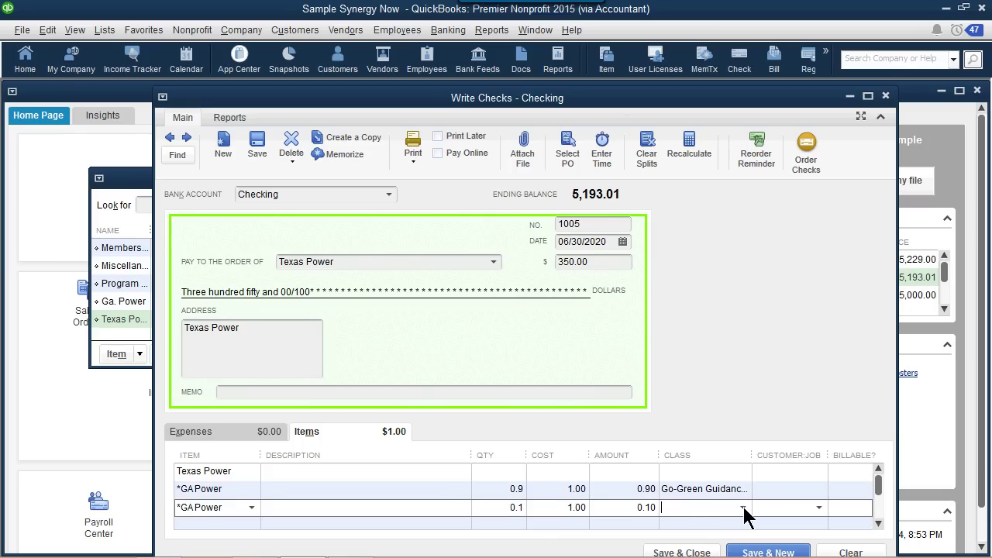
pyautogui.click(744, 509)
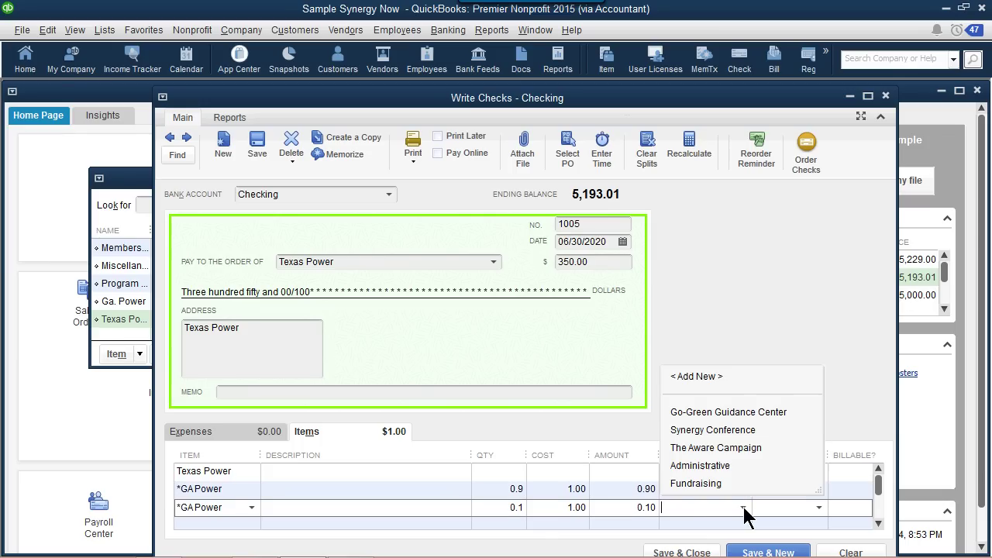
pyautogui.click(715, 466)
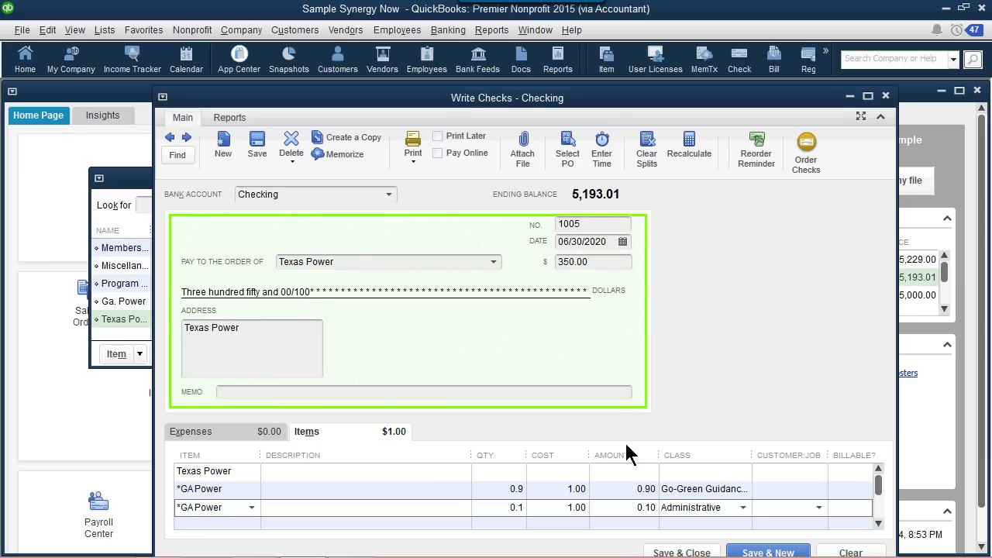
# Set the Texas Power group line's quantity to 1 and expand the check window to full screen
pyautogui.click(485, 474)
pyautogui.write('1')
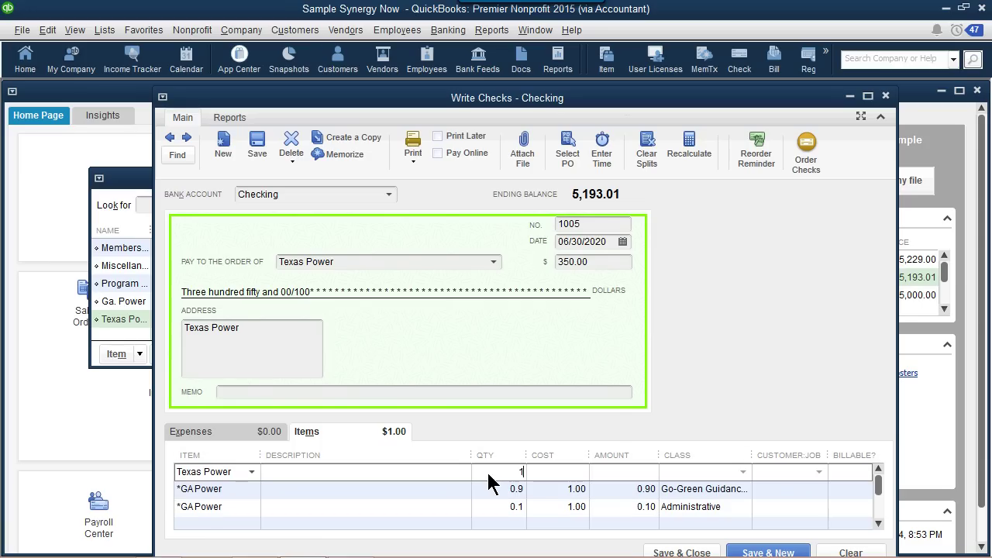
pyautogui.press('Tab')
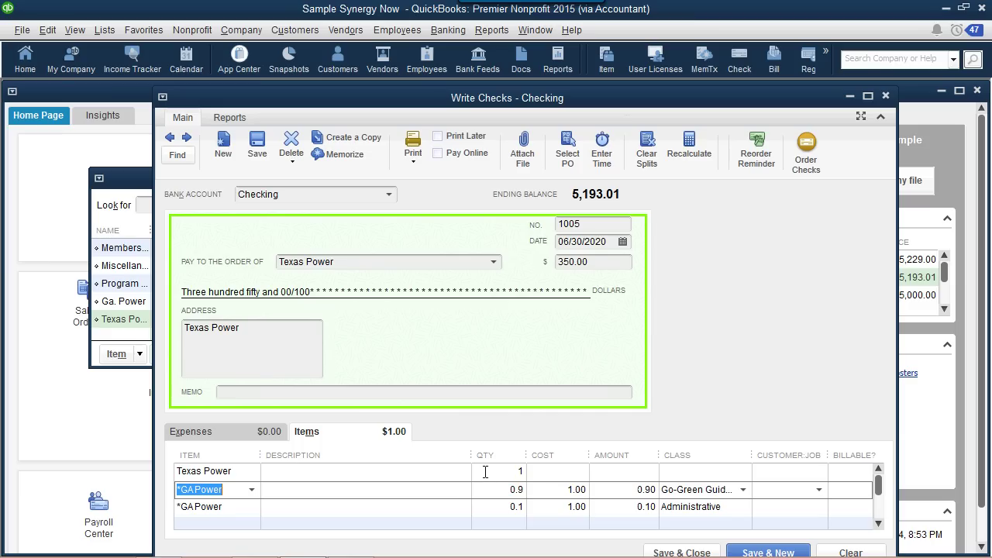
pyautogui.moveTo(823, 108); pyautogui.dragTo(815, 95)
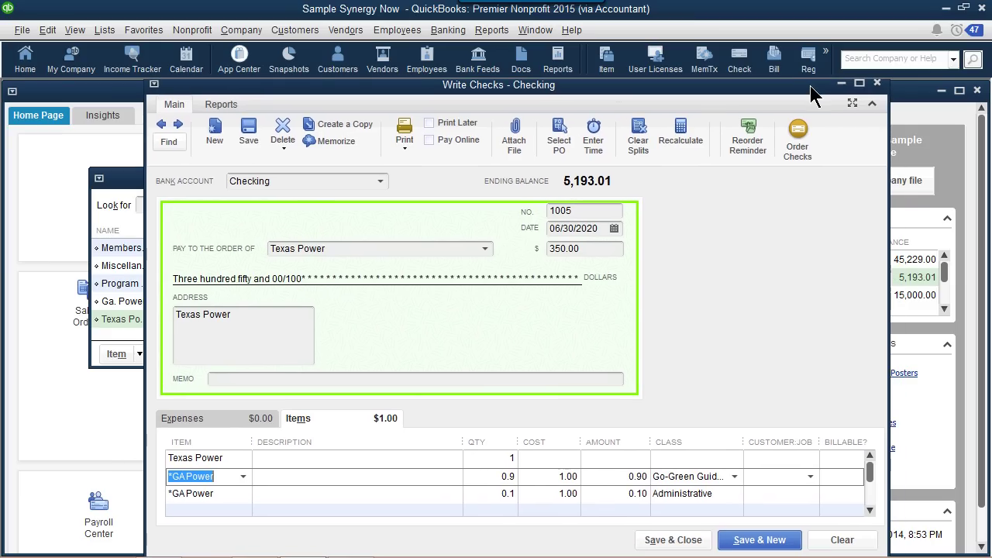
pyautogui.click(852, 103)
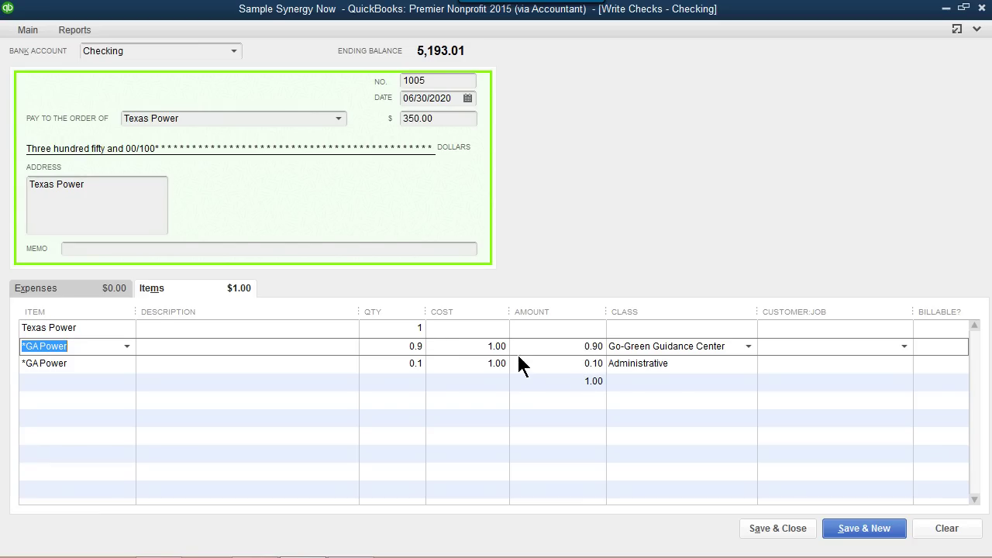
# Set the Texas Power group line's quantity to 2
pyautogui.click(419, 329)
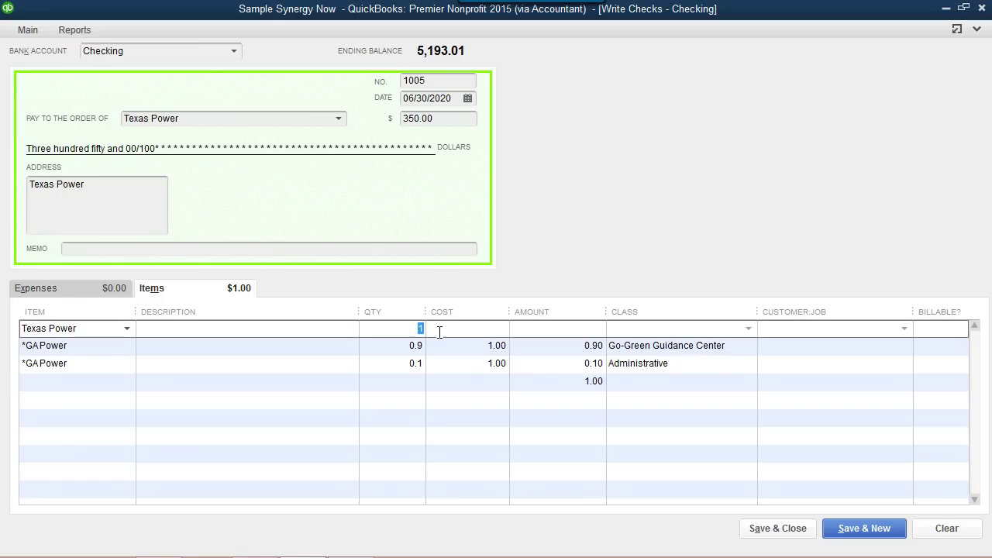
pyautogui.write('2')
pyautogui.press('Tab')
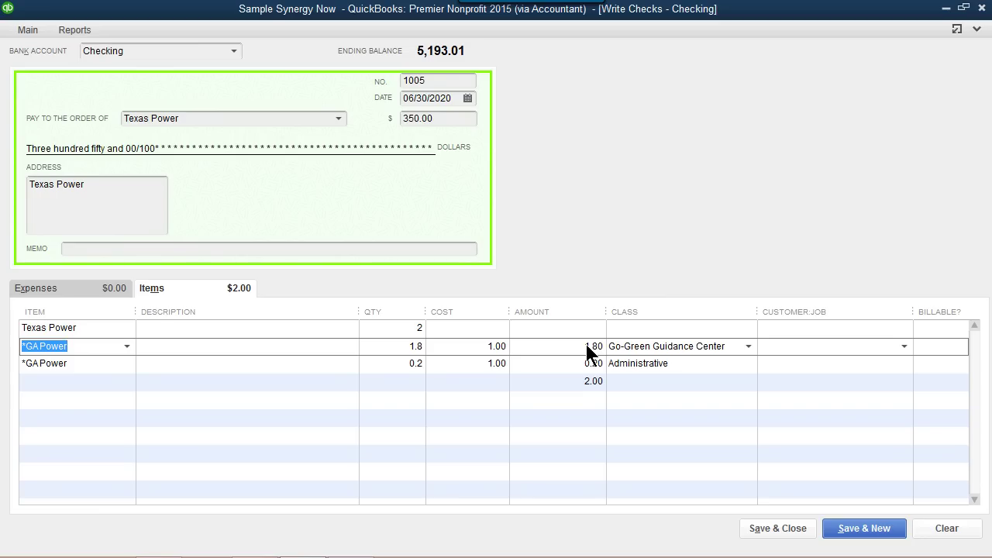
# Set the Texas Power group line's quantity to 10
pyautogui.click(418, 329)
pyautogui.write('10')
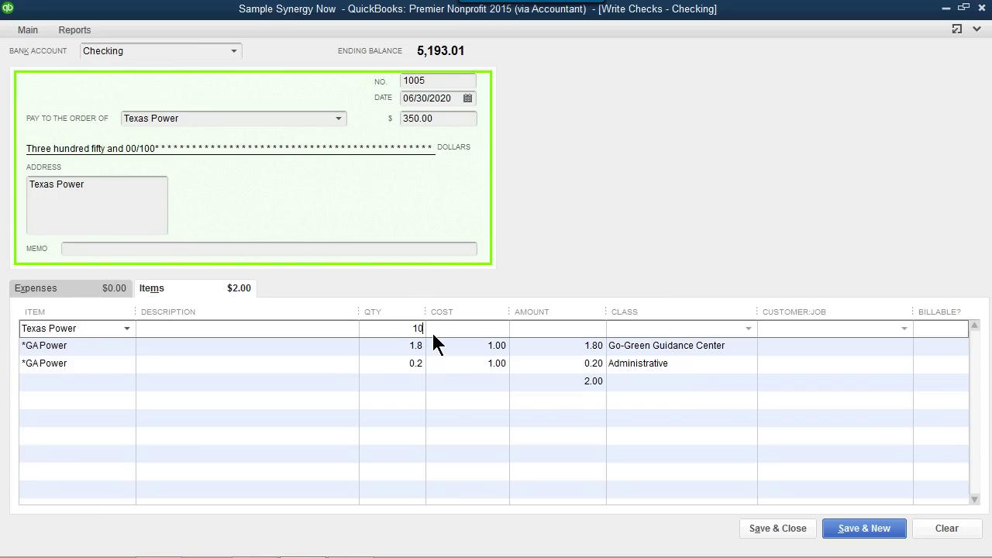
pyautogui.press('Tab')
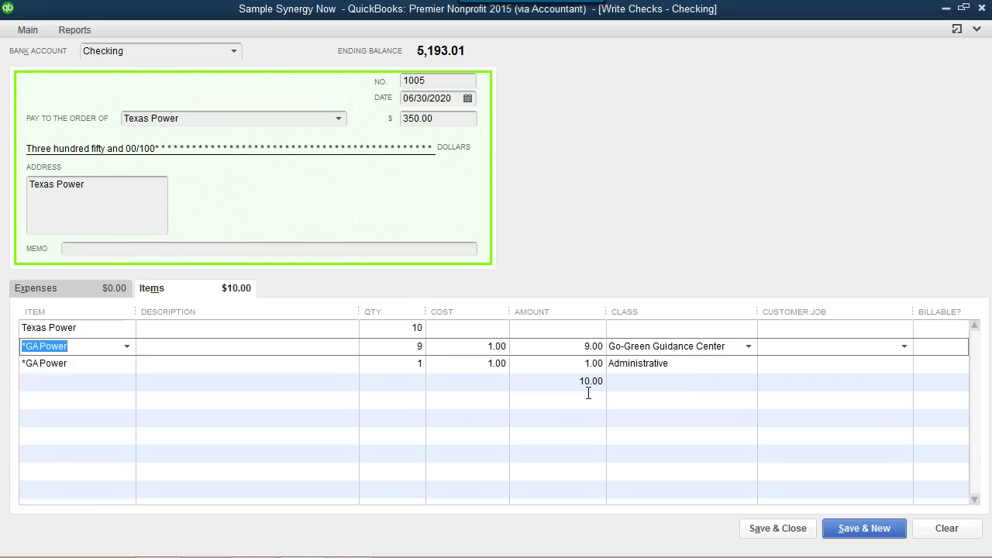
pyautogui.click(404, 327)
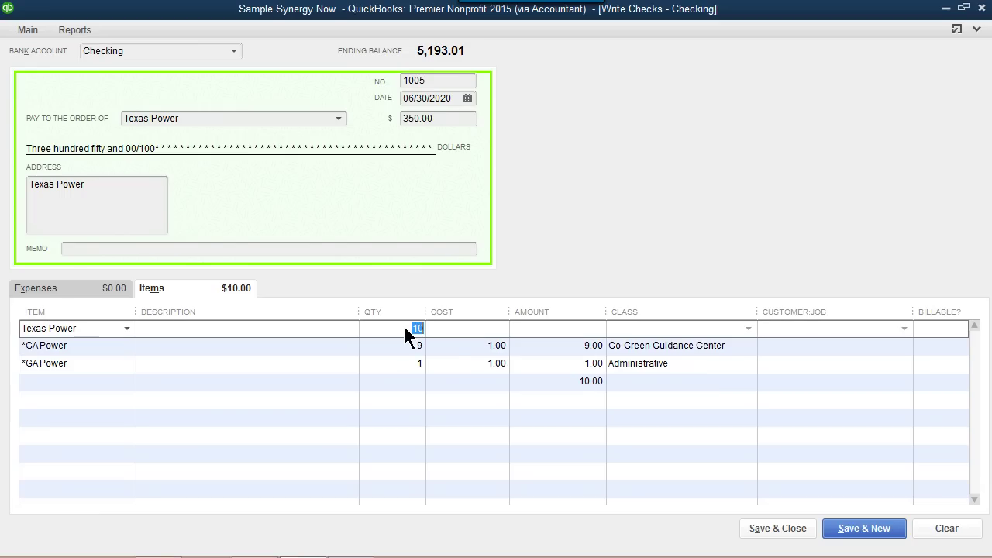
pyautogui.press('Tab')
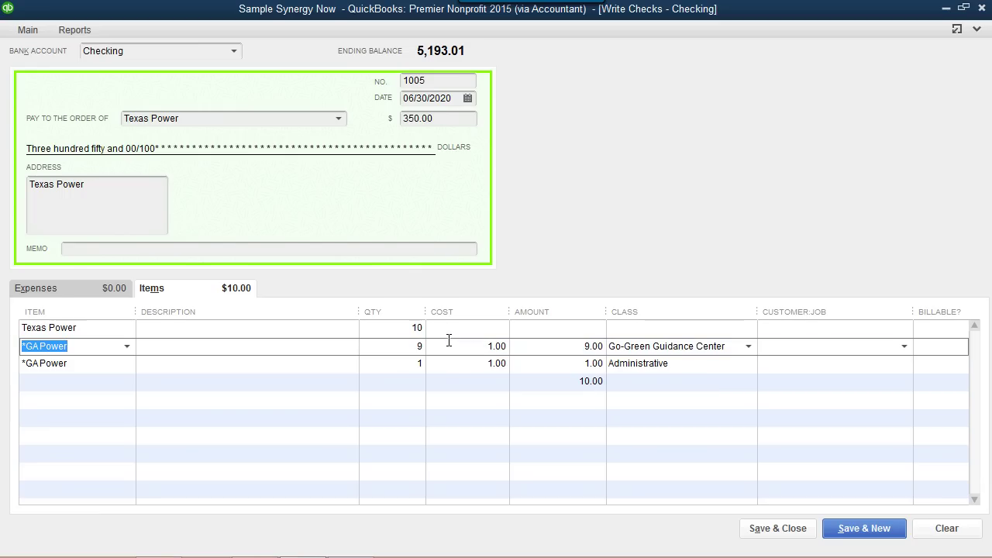
# Set the Texas Power group line's quantity to 100
pyautogui.click(418, 327)
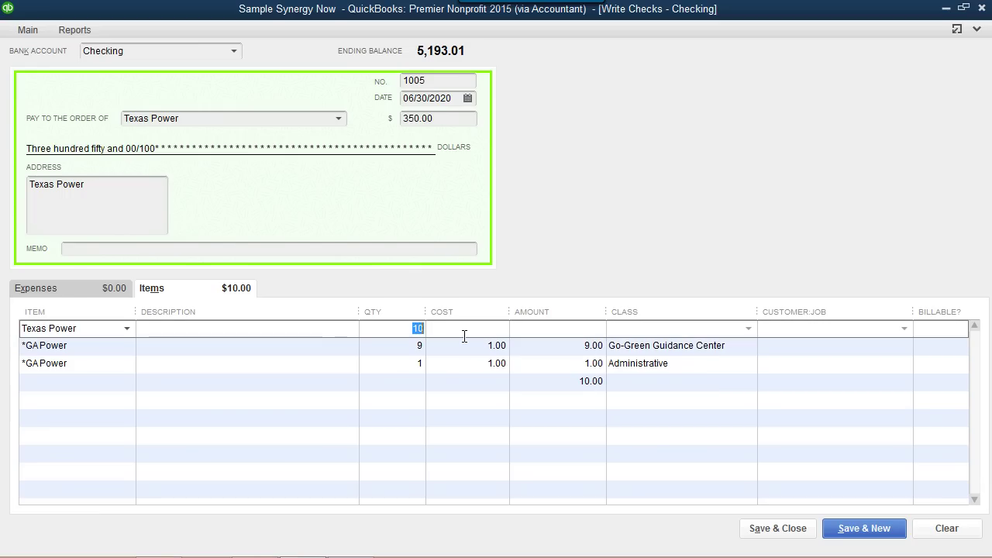
pyautogui.write('100')
pyautogui.press('Tab')
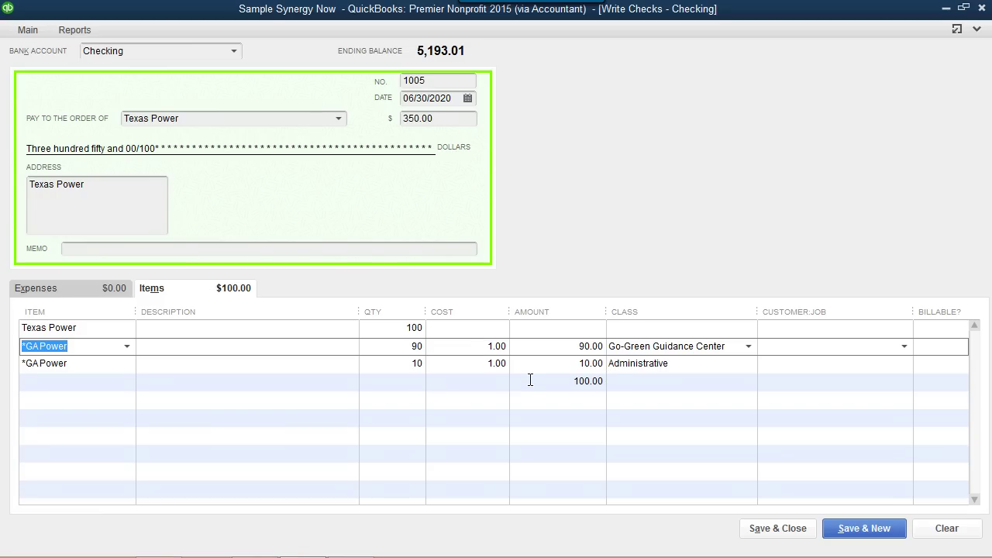
# Set the Texas Power group line's quantity to 350 and restore the check window to its normal size
pyautogui.click(403, 328)
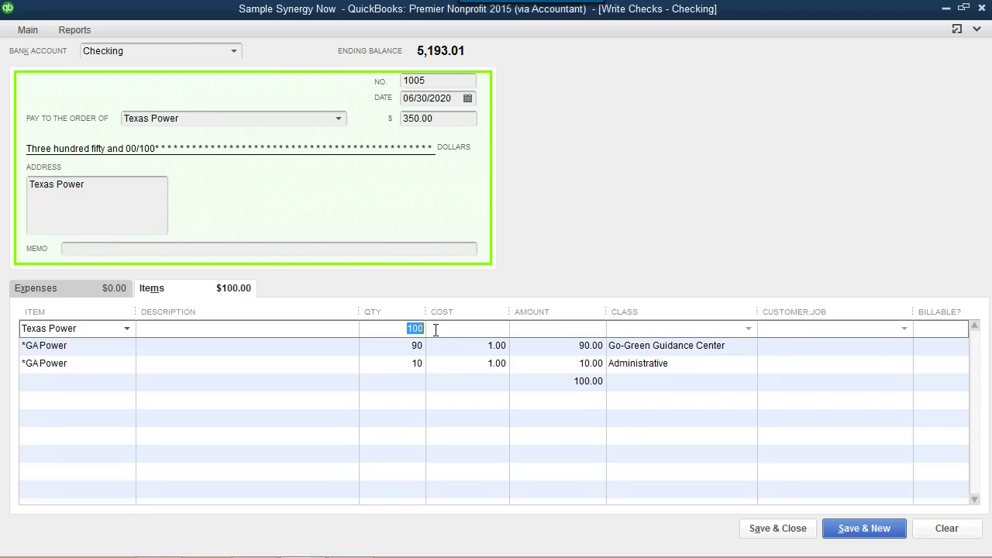
pyautogui.write('350')
pyautogui.press('Tab')
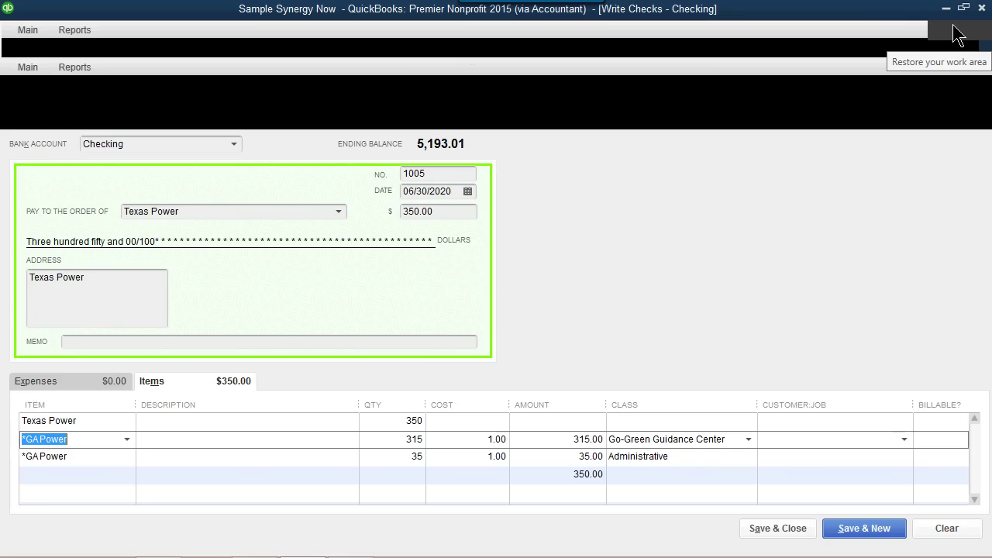
pyautogui.click(958, 30)
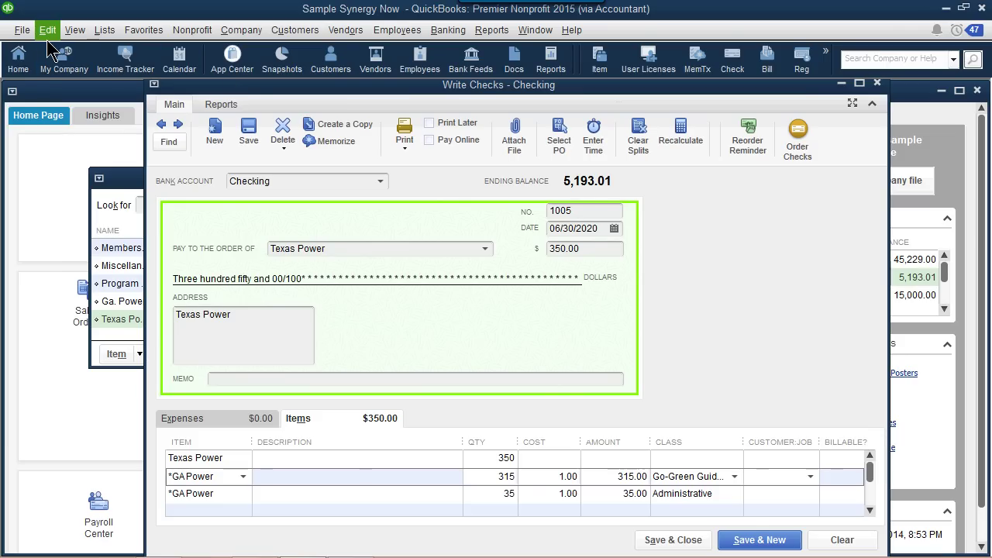
# Examine the automatic recall options in the General preferences and leave without changing them
pyautogui.click(46, 37)
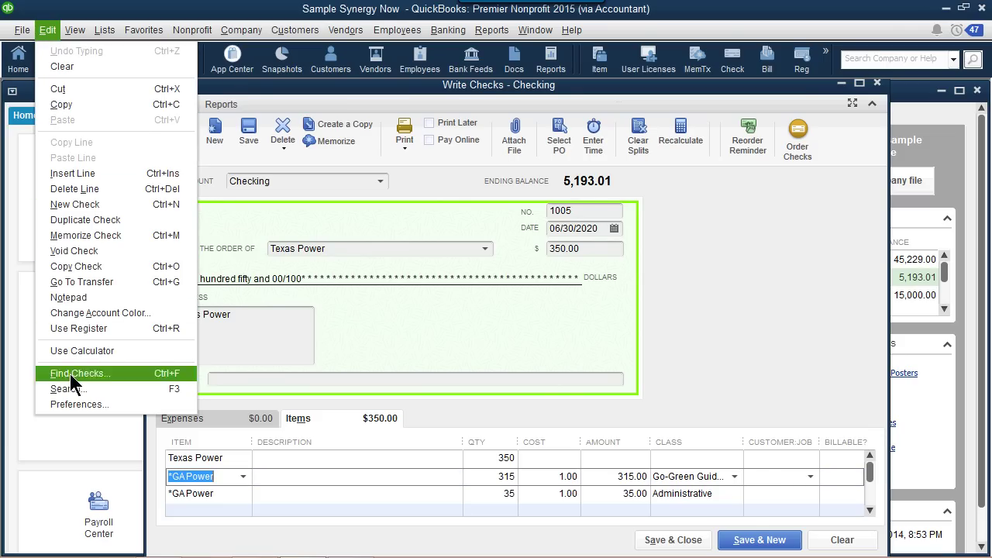
pyautogui.click(71, 416)
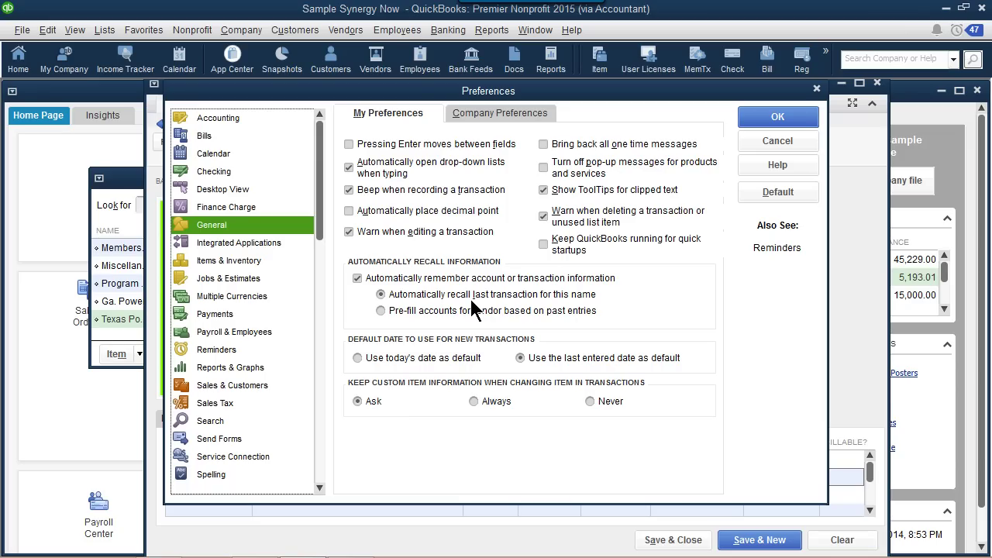
pyautogui.click(743, 139)
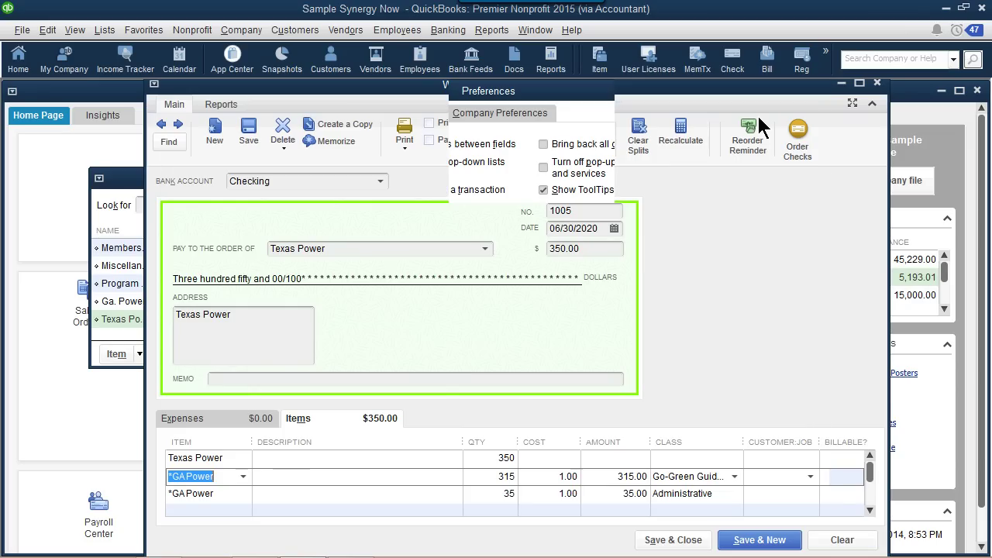
# Save the current check and fill in a new one with Texas Power as the payee
pyautogui.click(754, 540)
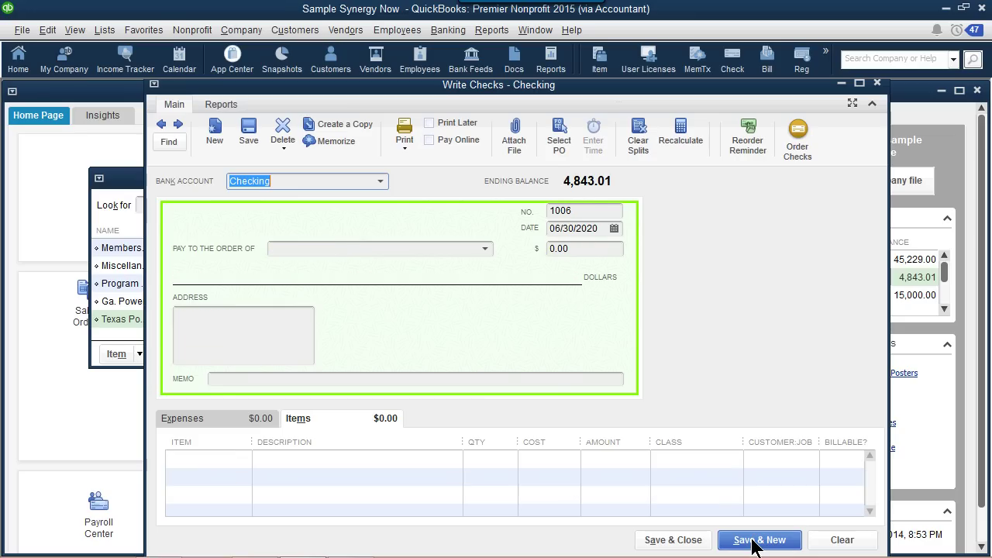
pyautogui.click(332, 248)
pyautogui.write('Texas Power')
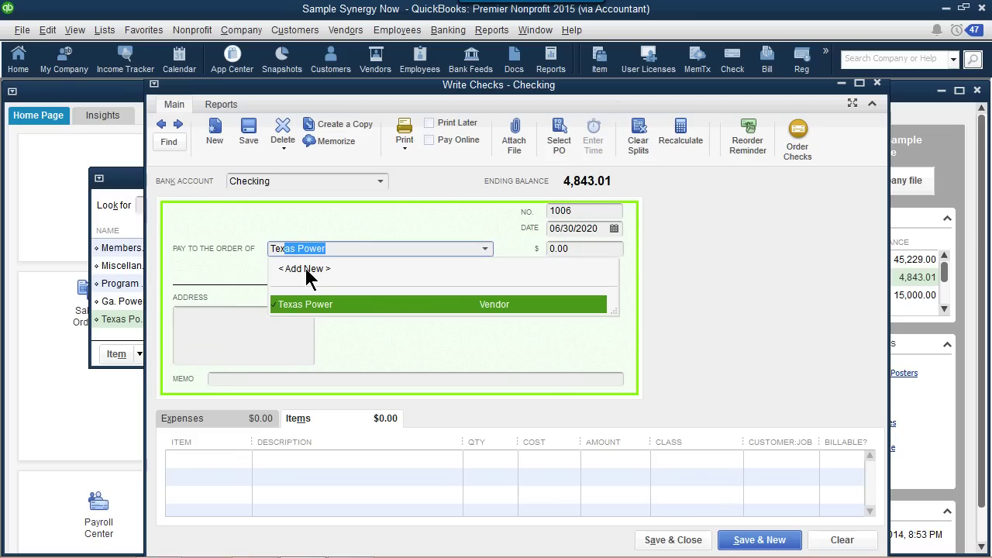
pyautogui.click(326, 305)
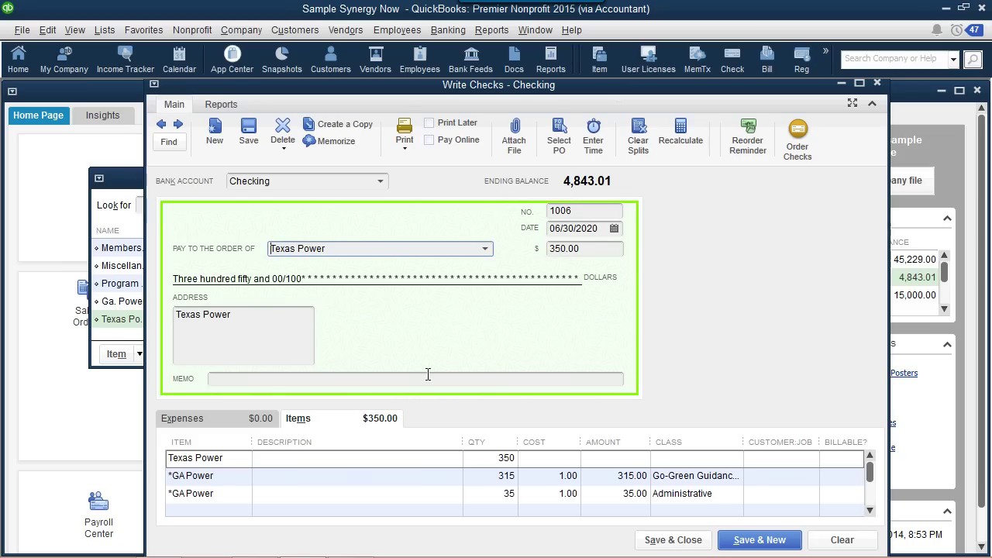
# Set the Texas Power group line's quantity to 175 on the new check and close the check without recording it
pyautogui.click(482, 457)
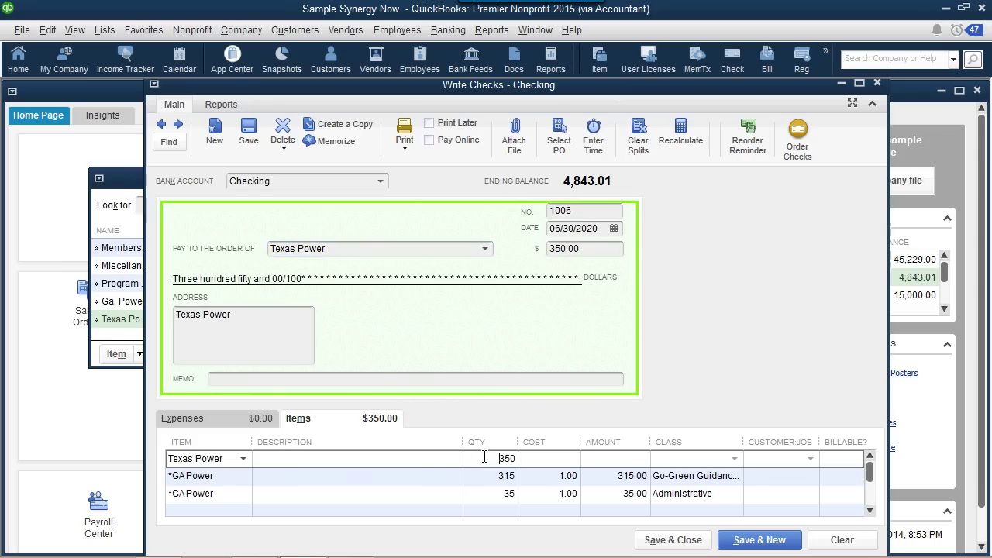
pyautogui.doubleClick(484, 457)
pyautogui.write('175')
pyautogui.press('Tab')
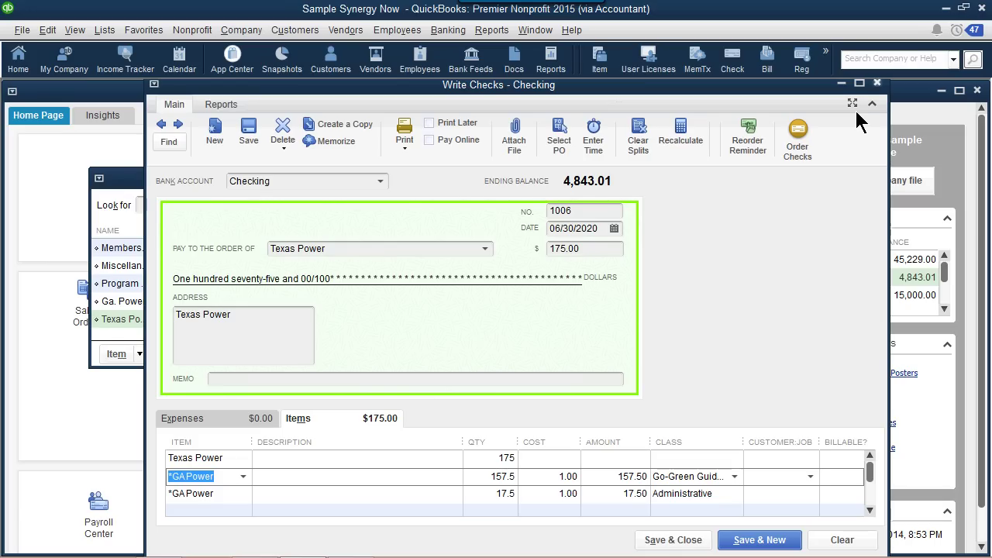
pyautogui.click(877, 82)
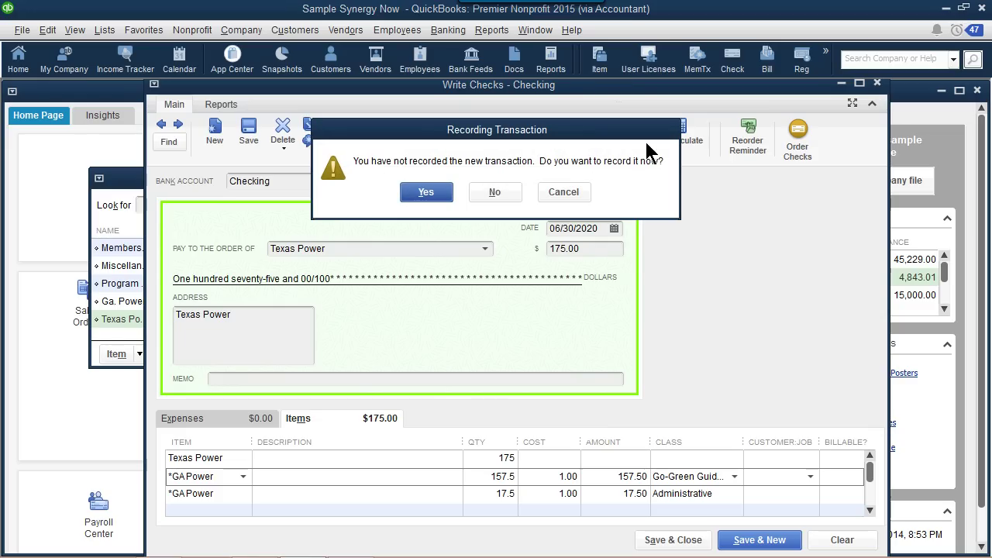
pyautogui.click(495, 192)
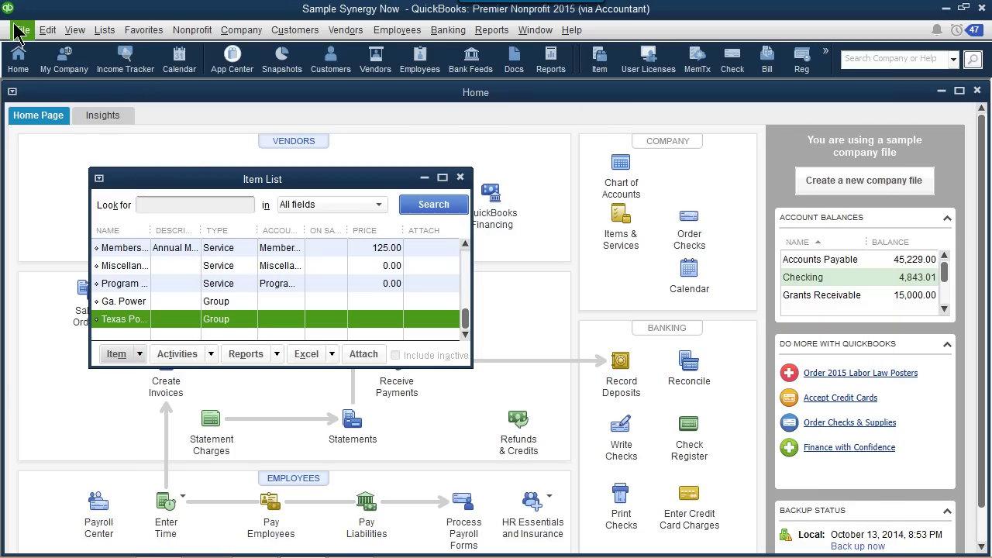
# Open the company file 2015 Non-Profit In-Kind Contributions from the Class folder inside Beyond, acknowledging the sample file notice
pyautogui.click(20, 30)
pyautogui.click(33, 67)
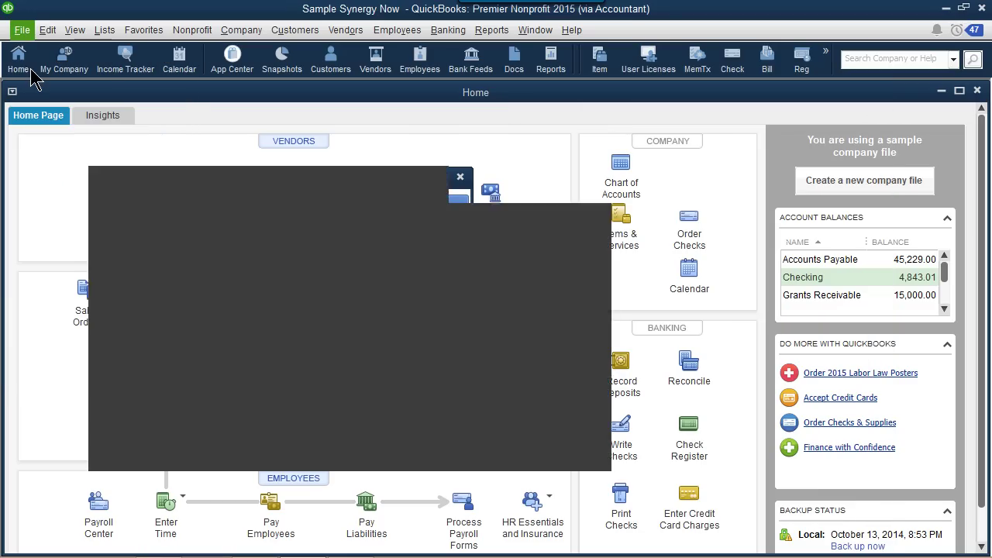
pyautogui.click(232, 450)
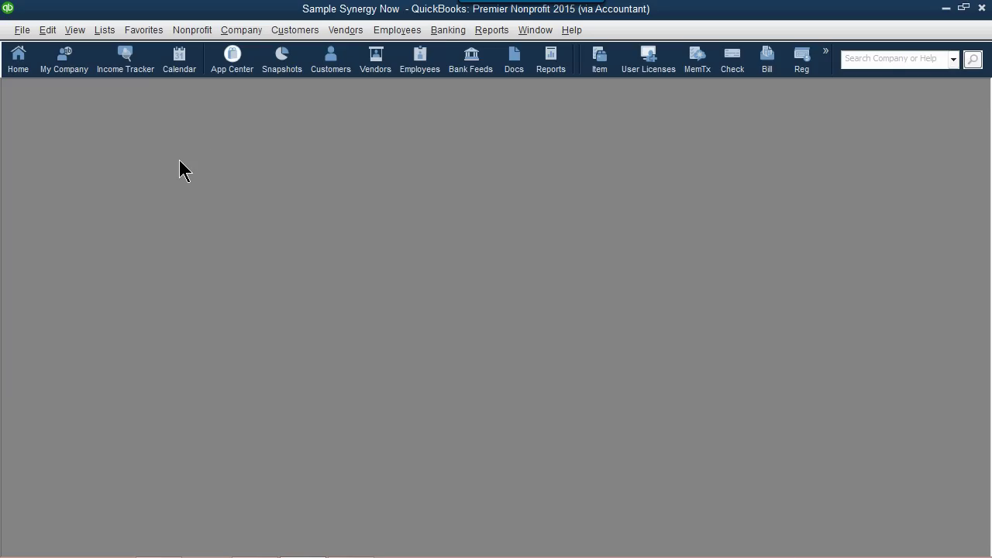
pyautogui.hotkey('ctrl', 'o')
pyautogui.click(300, 85)
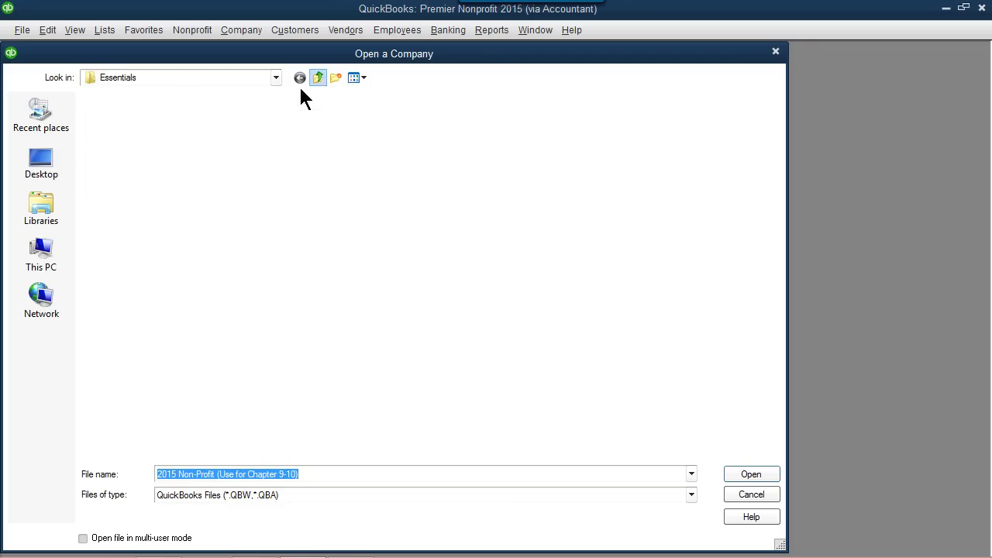
pyautogui.click(317, 78)
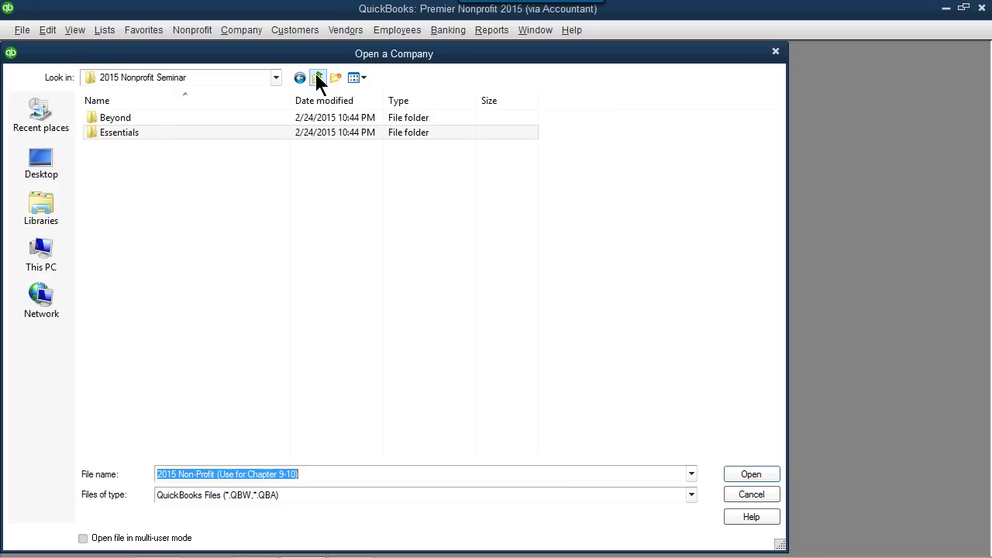
pyautogui.doubleClick(152, 118)
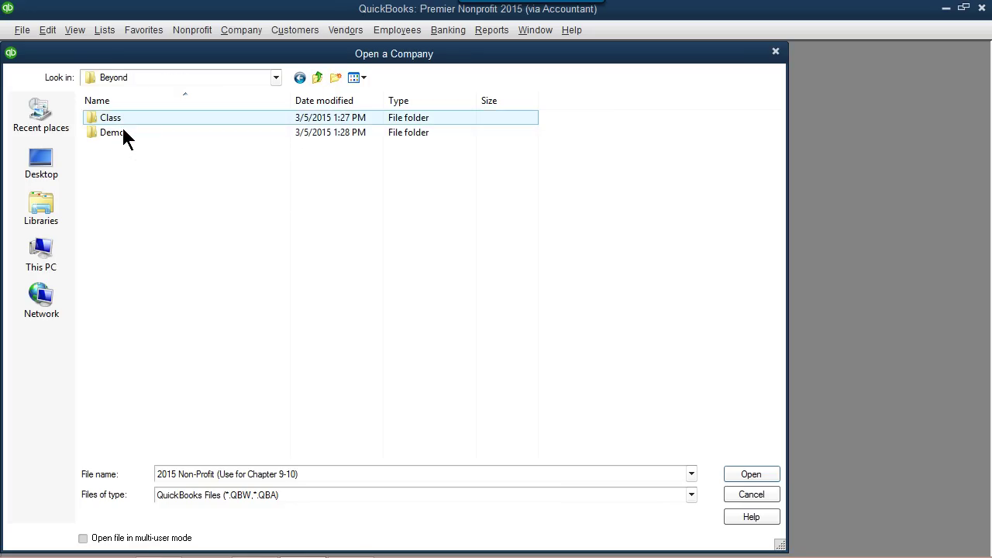
pyautogui.doubleClick(121, 118)
pyautogui.click(231, 353)
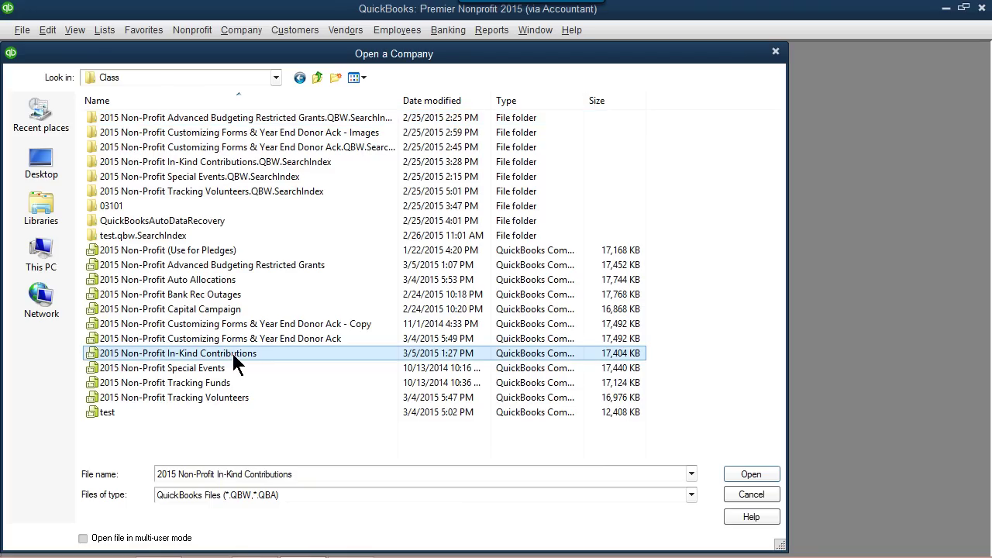
pyautogui.click(742, 471)
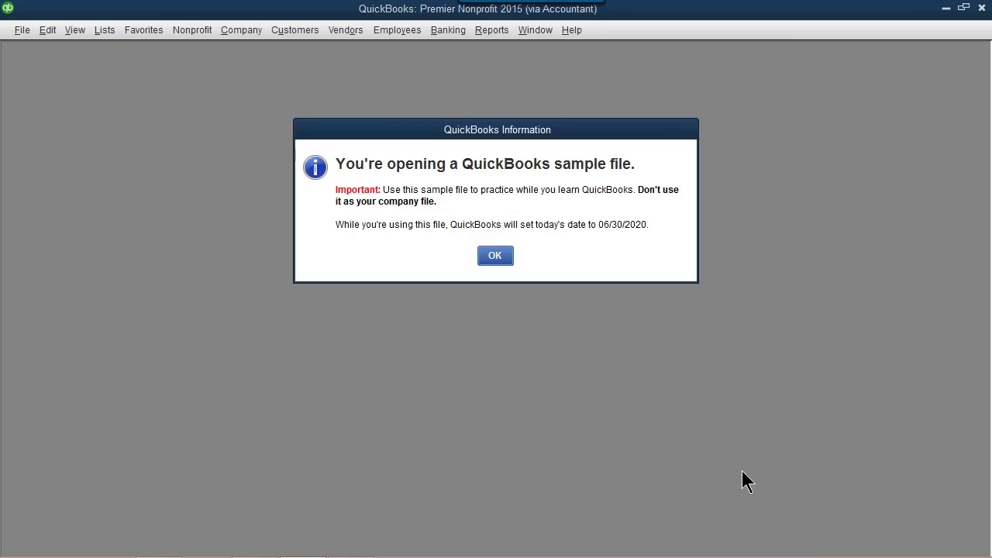
pyautogui.click(503, 255)
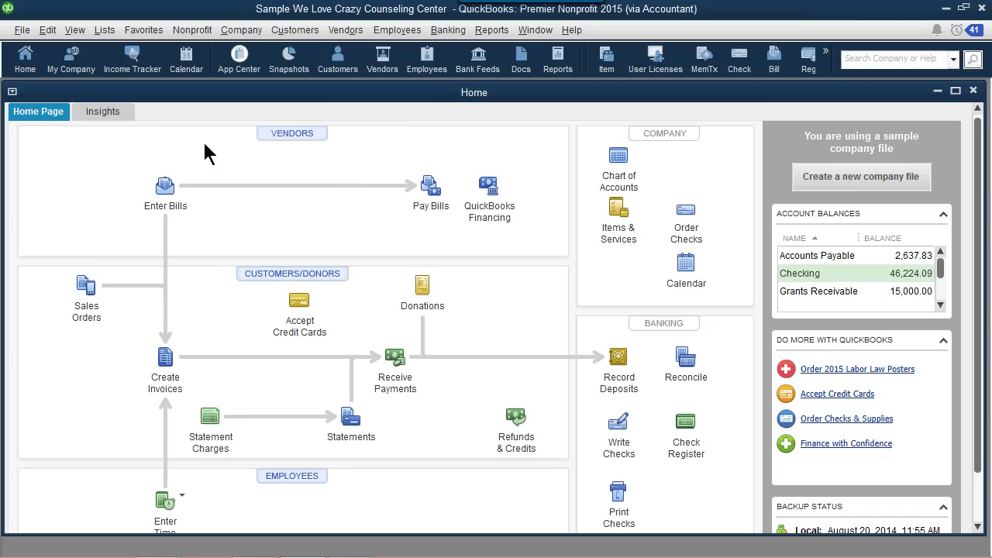
# Locate and select the In-Kind Contributions income account in the chart of accounts
pyautogui.click(100, 34)
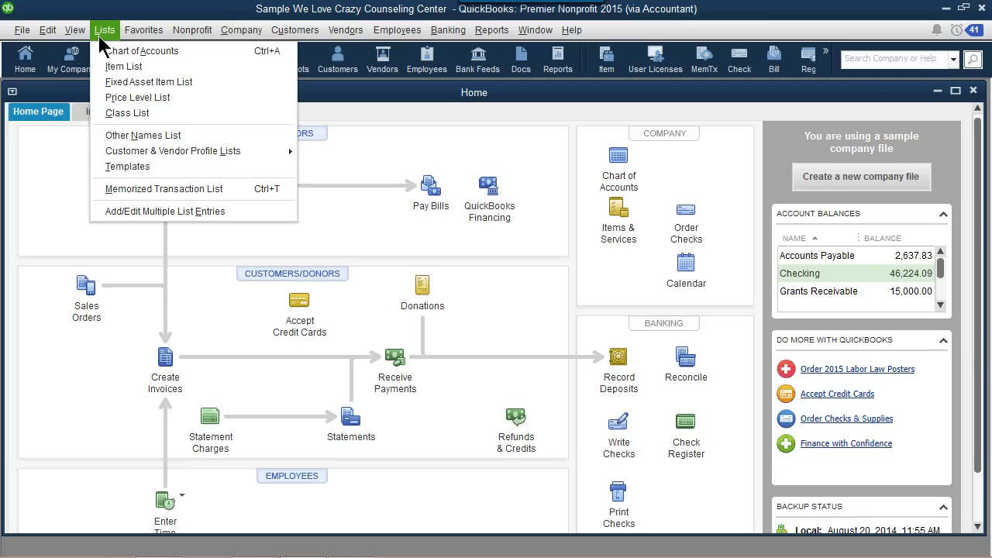
pyautogui.click(103, 55)
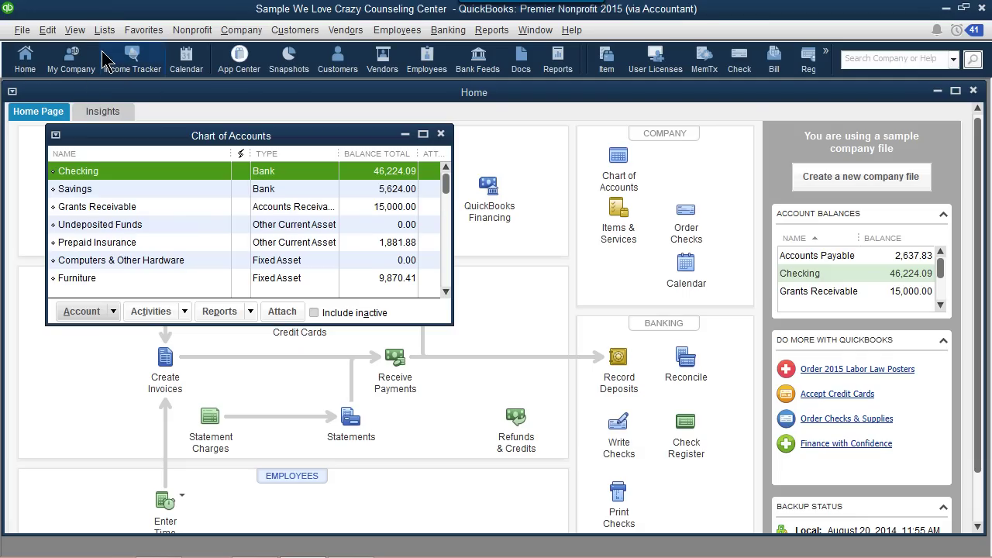
pyautogui.scroll(-2, 181, 189)
pyautogui.scroll(-4, 180, 188)
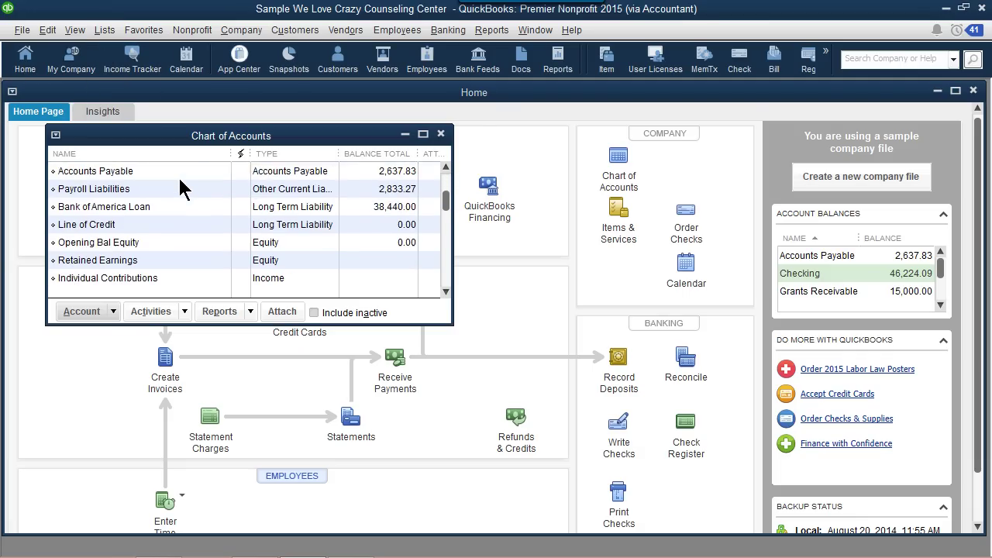
pyautogui.scroll(-3, 180, 188)
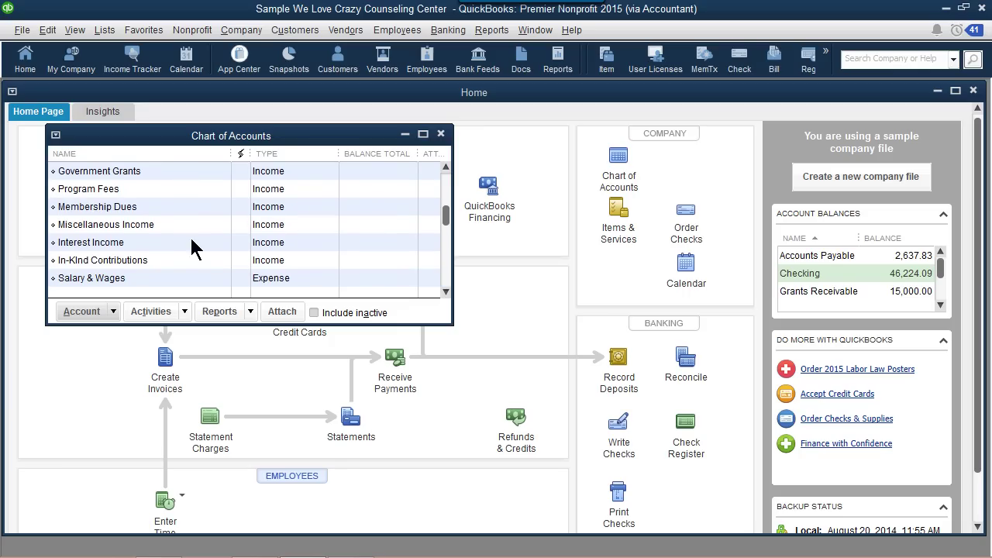
pyautogui.click(179, 262)
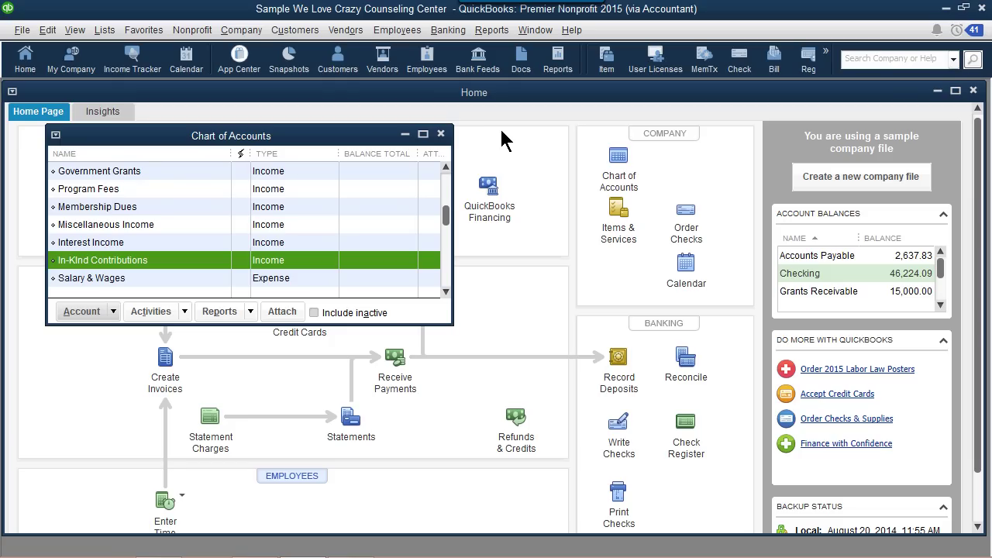
# Start a general journal entry dated 06/30/2020 and choose In-Kind Contributions as the first line's account
pyautogui.hotkey('alt', 'c')
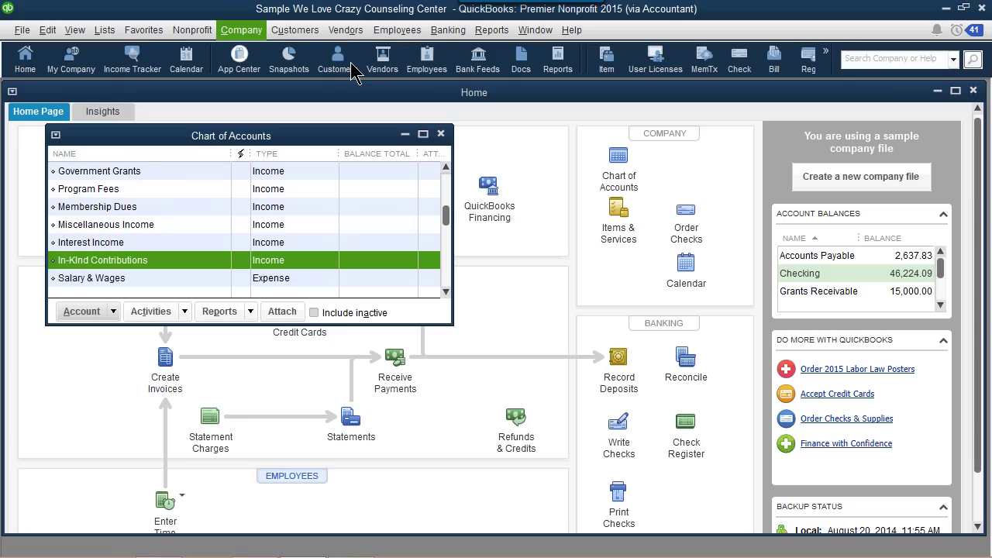
pyautogui.click(246, 34)
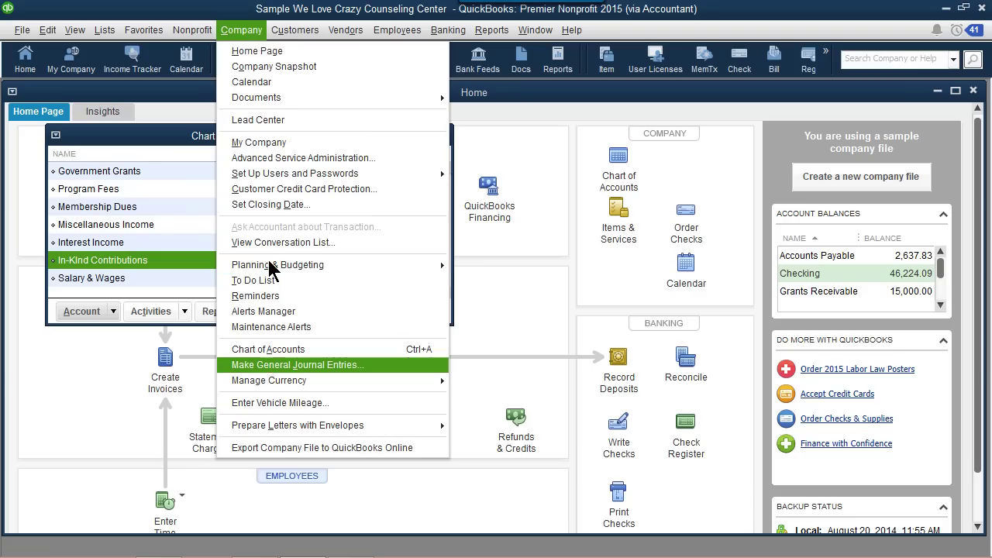
pyautogui.click(371, 368)
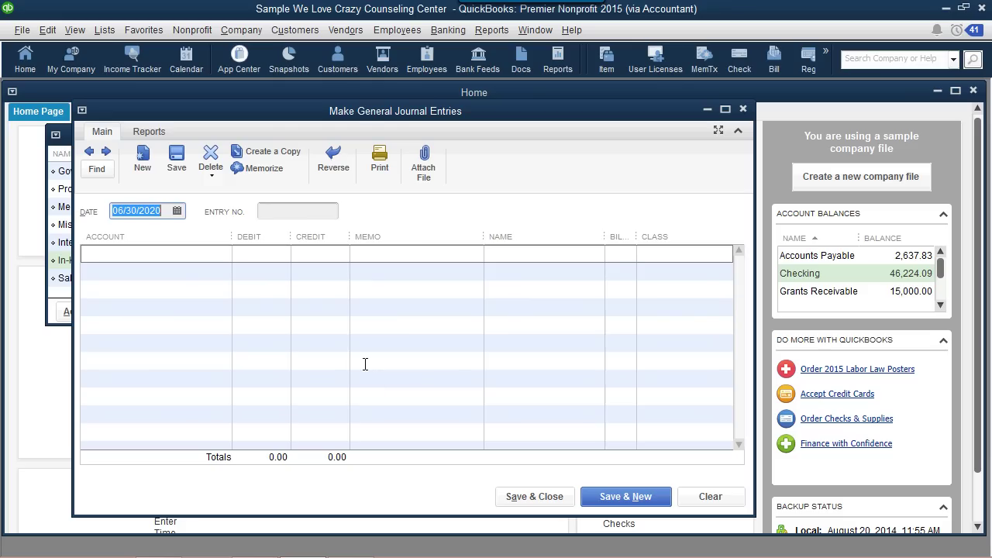
pyautogui.click(223, 254)
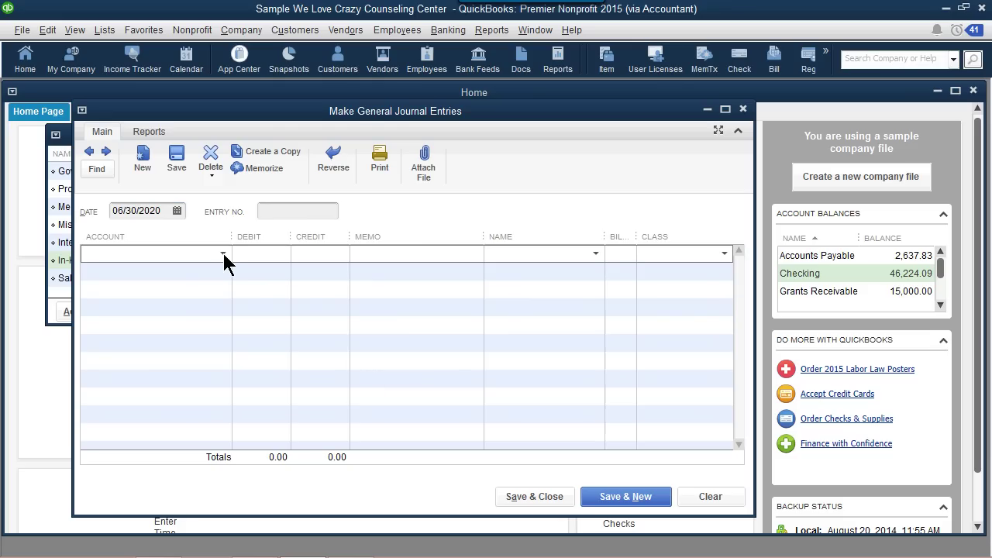
pyautogui.click(223, 254)
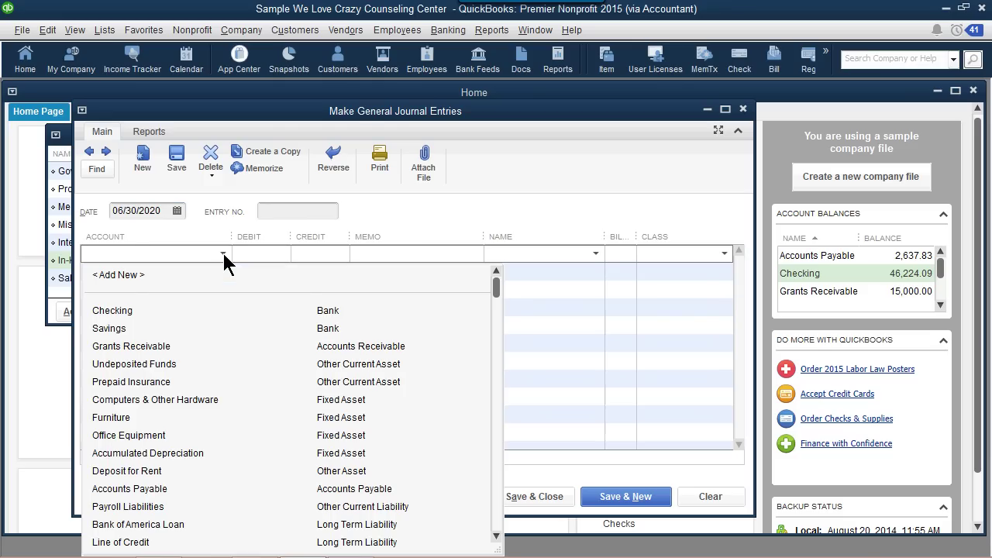
pyautogui.scroll(-2, 297, 350)
pyautogui.scroll(-2, 301, 351)
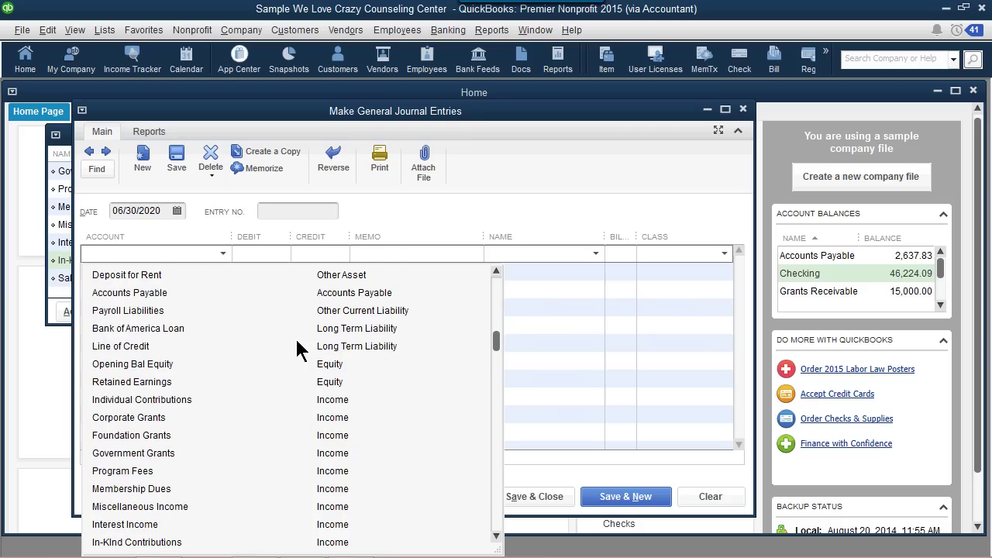
pyautogui.scroll(-1, 297, 349)
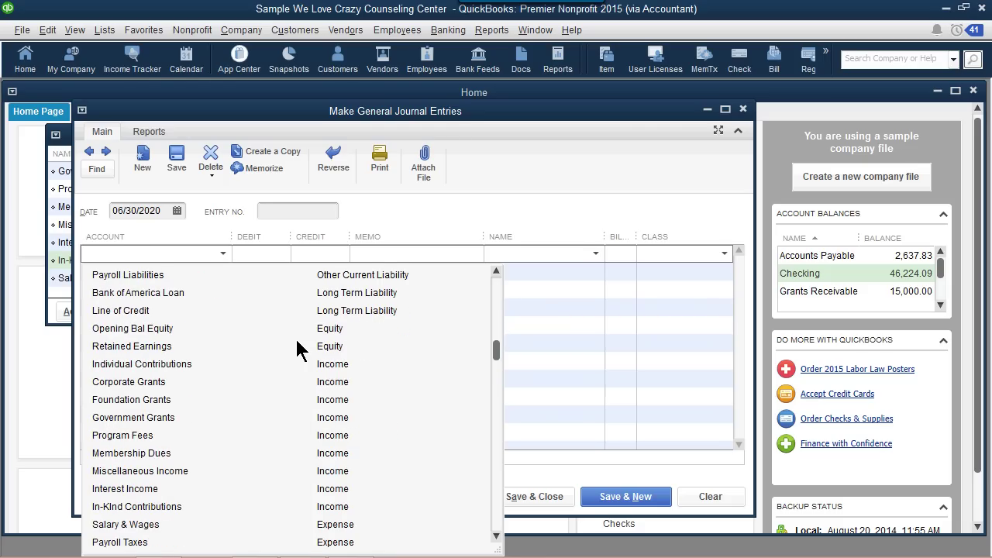
pyautogui.scroll(-1, 301, 351)
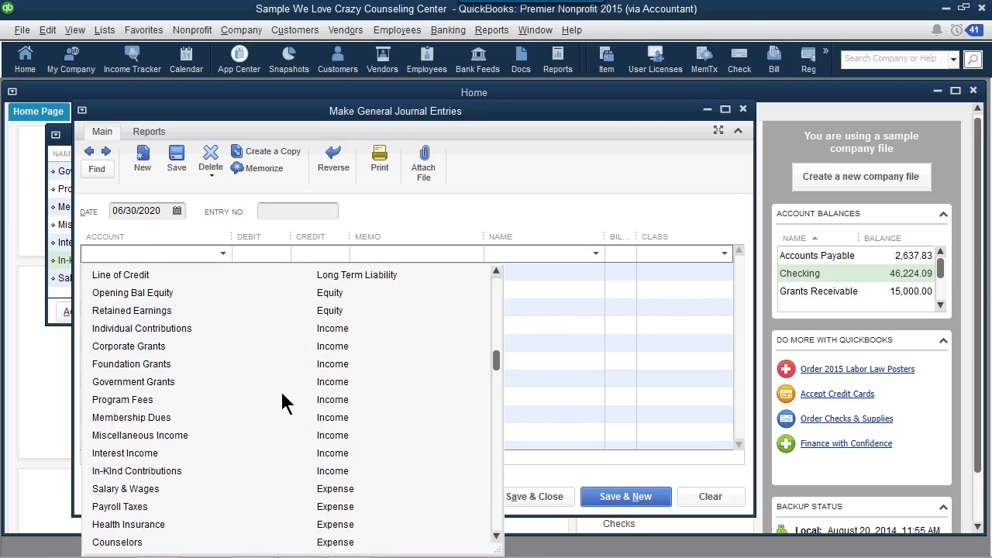
pyautogui.click(186, 471)
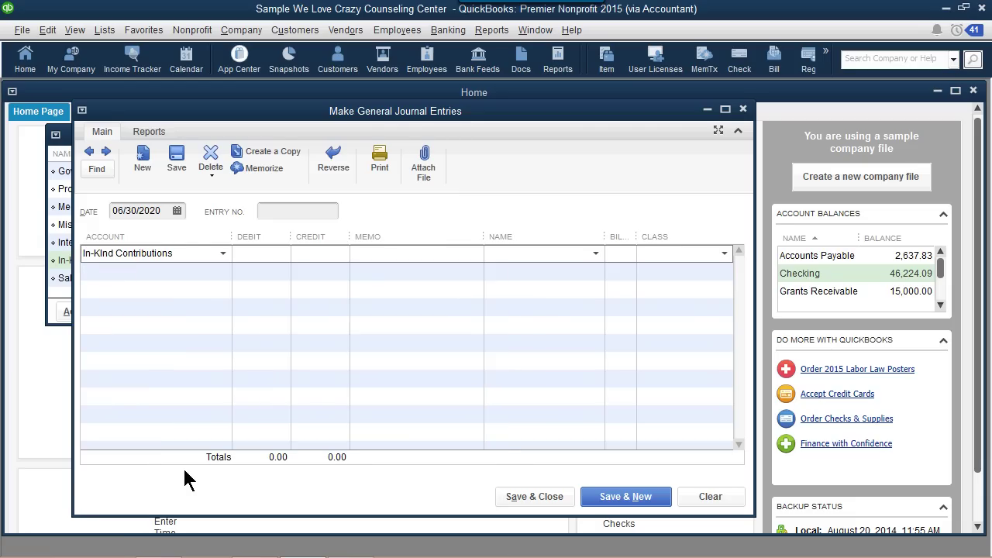
# Credit 800 to the In-Kind Contributions line and assign the donating counselor's vendor name to it
pyautogui.click(322, 256)
pyautogui.write('800')
pyautogui.press('Tab')
pyautogui.press('Tab')
pyautogui.click(596, 253)
pyautogui.scroll(-10, 742, 383)
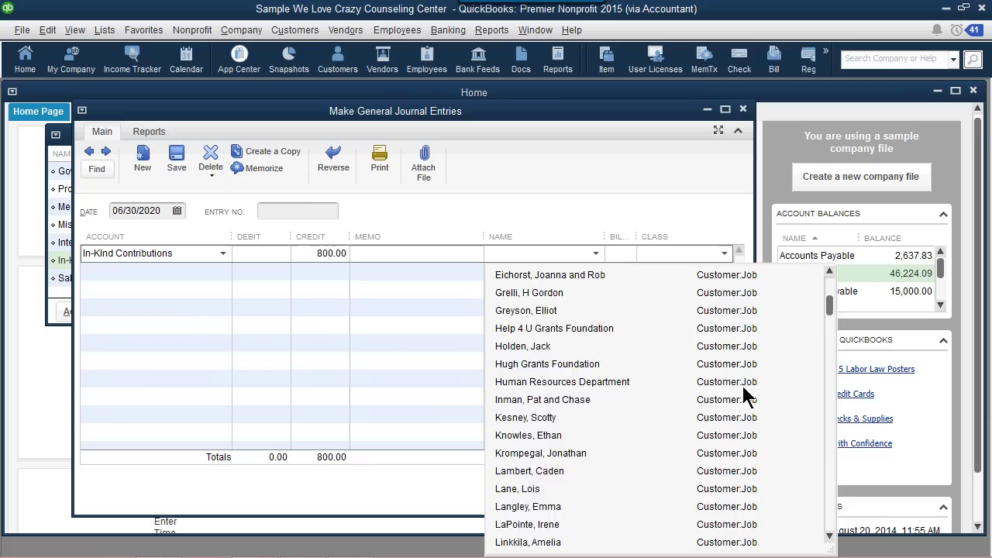
pyautogui.scroll(-2, 742, 397)
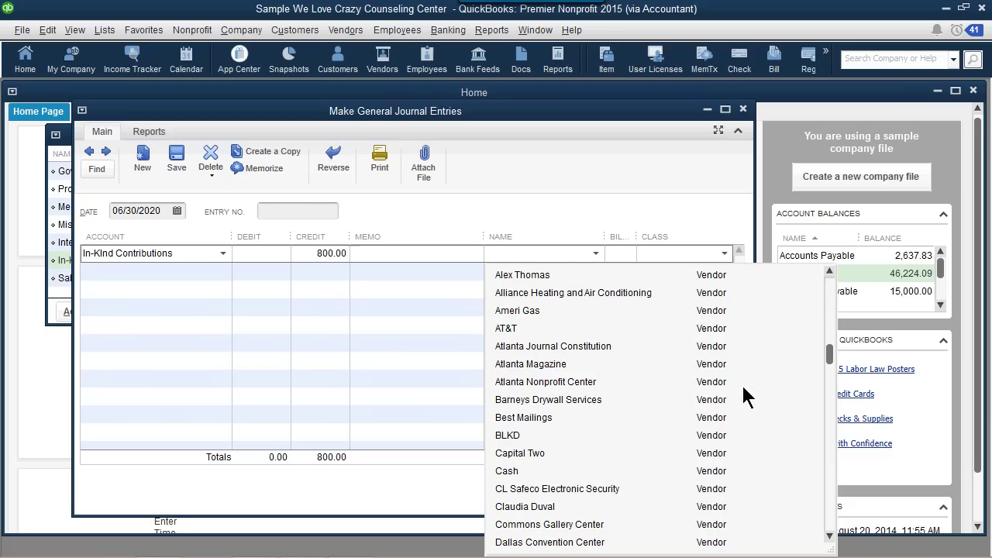
pyautogui.scroll(-3, 743, 395)
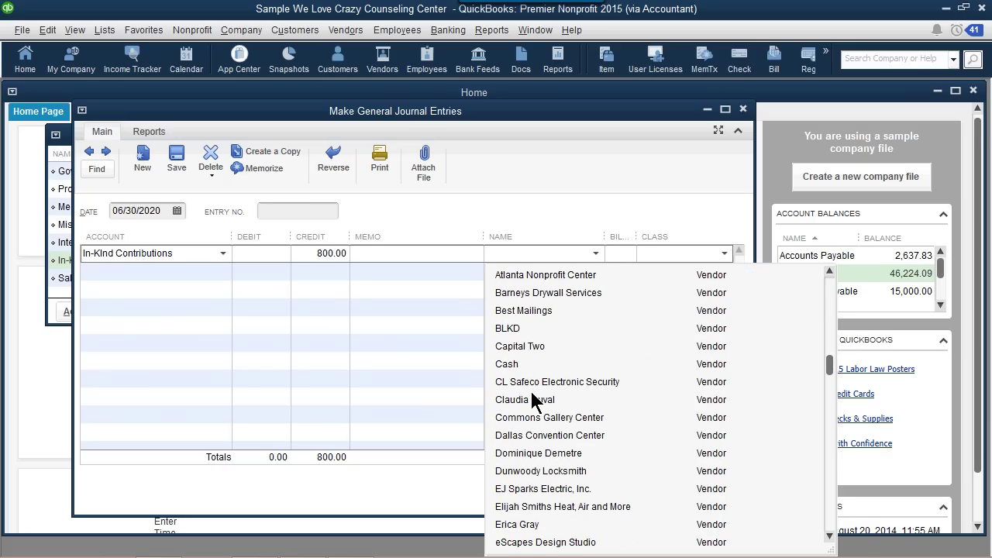
pyautogui.click(532, 400)
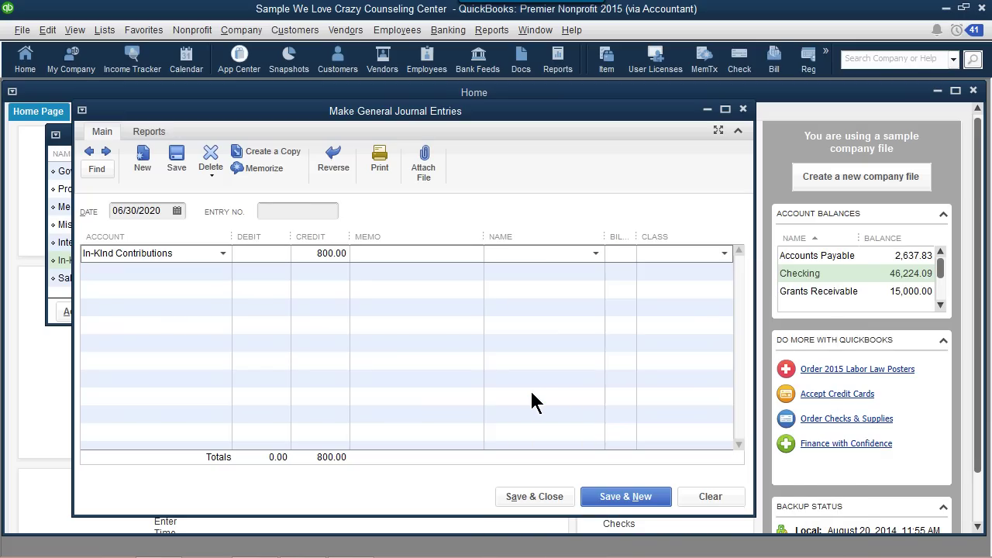
# Choose the Counselors expense account for the journal entry's second line, the 800.00 debit
pyautogui.click(210, 272)
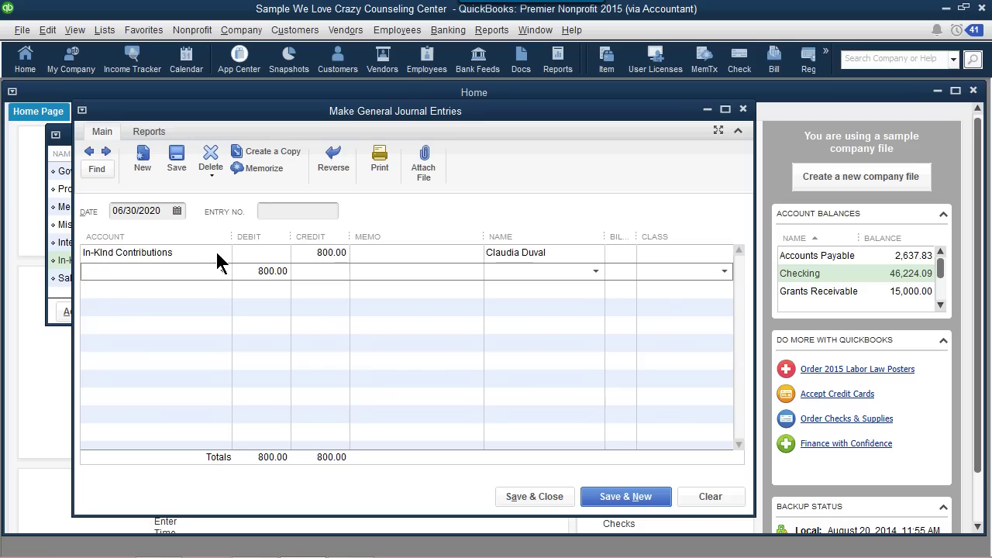
pyautogui.click(217, 253)
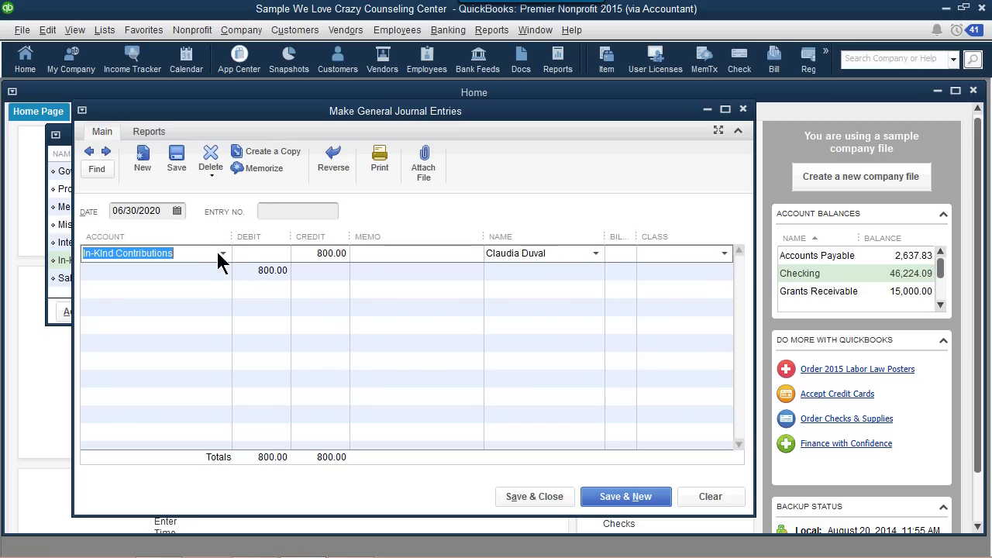
pyautogui.click(225, 269)
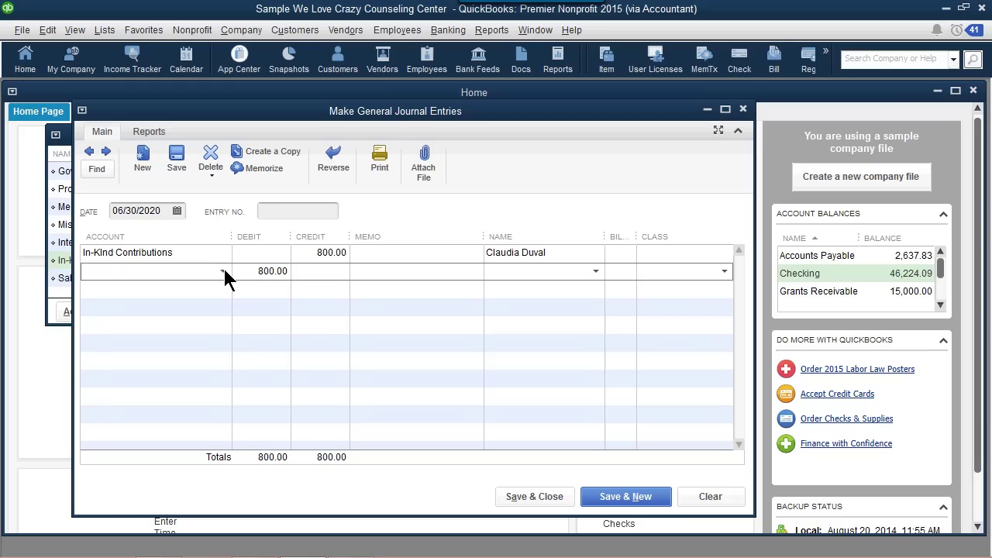
pyautogui.write('Counselors')
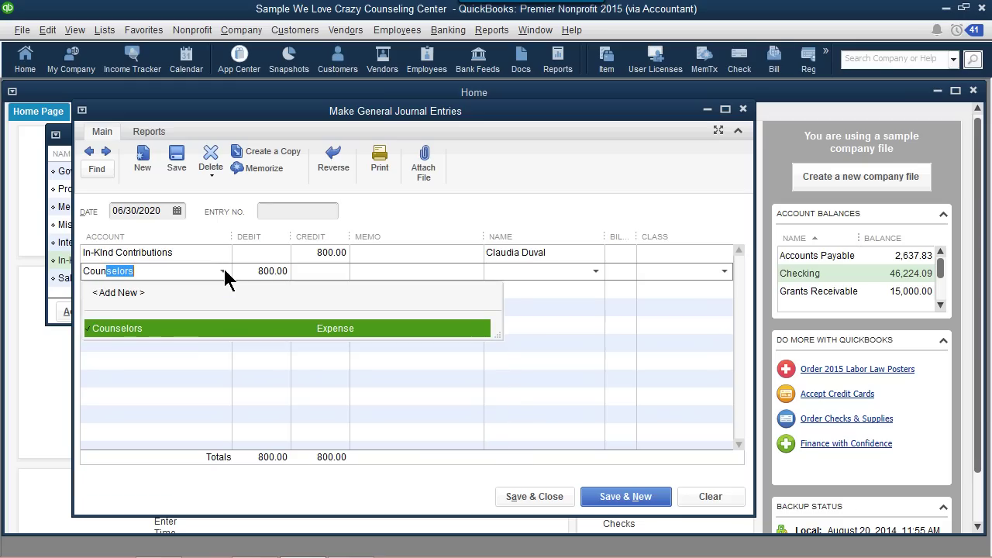
pyautogui.click(217, 329)
# Assign the same counselor's vendor name to the Counselors line and save and close the entry without classes
pyautogui.click(515, 272)
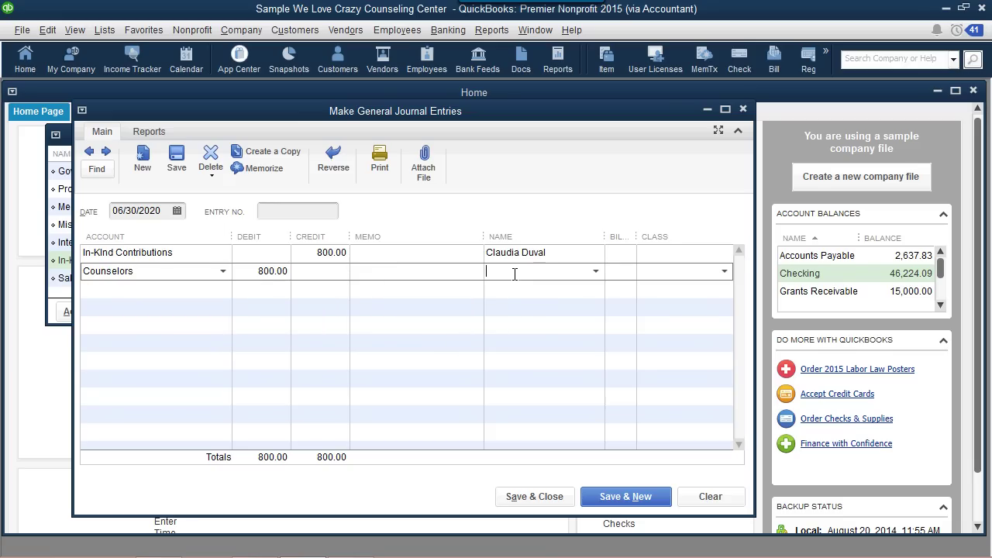
pyautogui.write('CL Safeco Electronic Security')
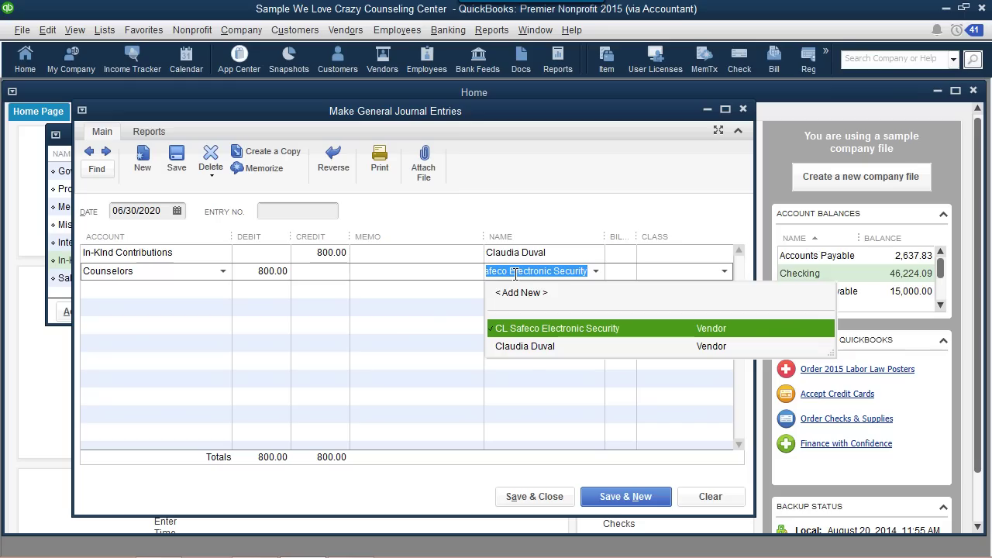
pyautogui.click(525, 346)
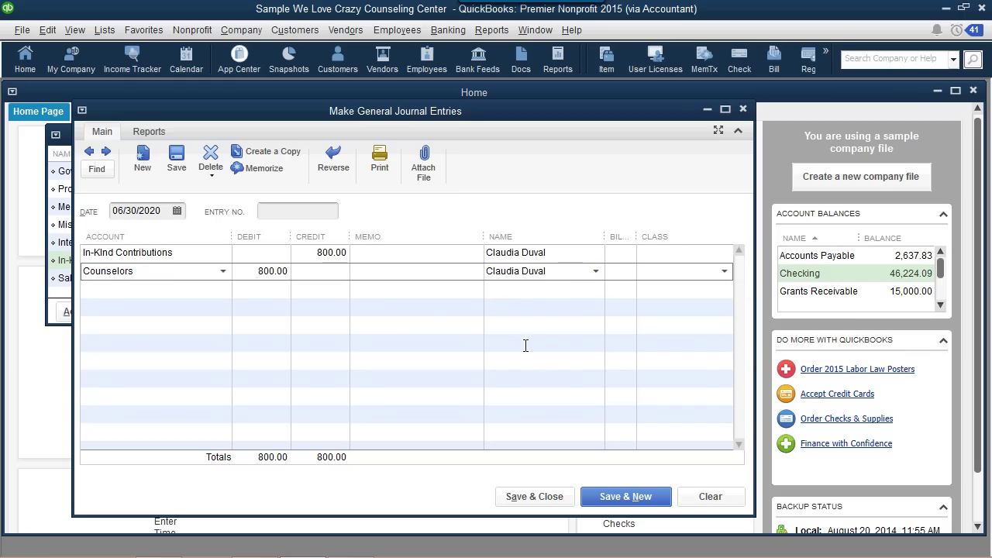
pyautogui.click(541, 497)
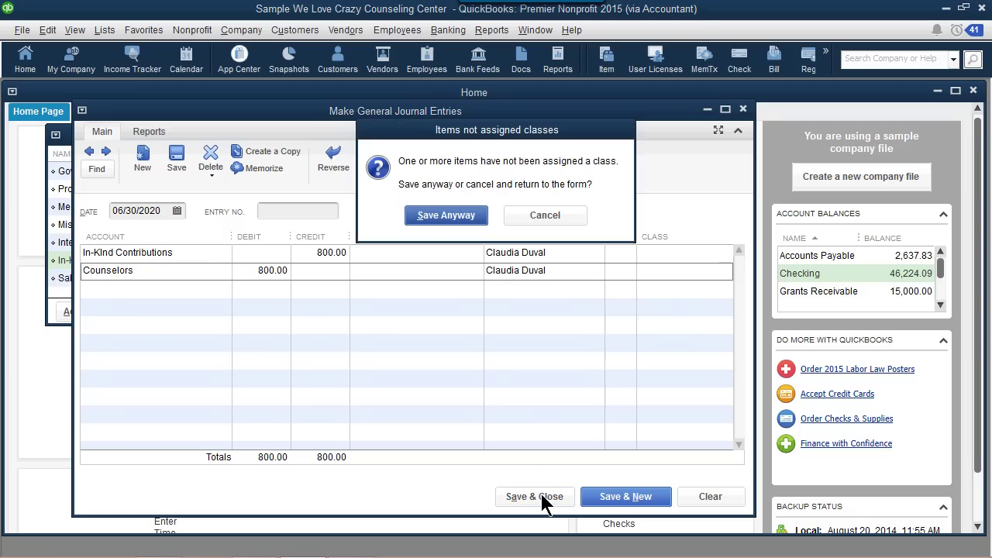
pyautogui.click(456, 216)
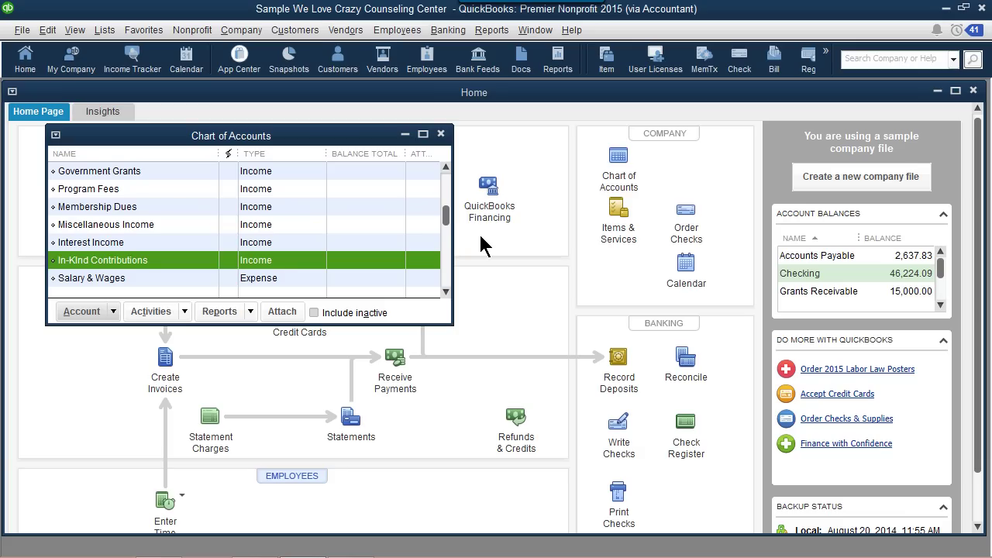
# Reopen the in-kind journal entry just saved by going back from a new general journal entry
pyautogui.click(242, 30)
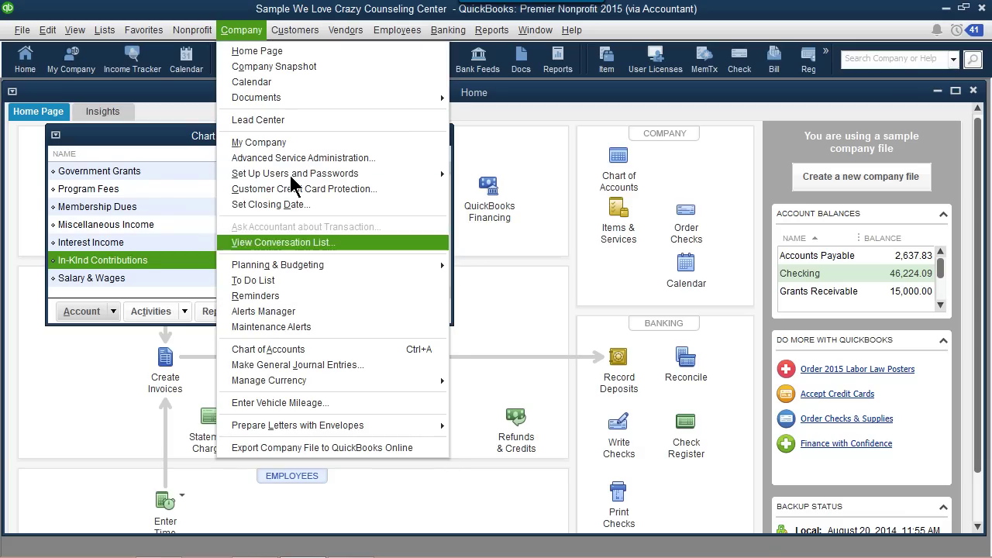
pyautogui.click(308, 365)
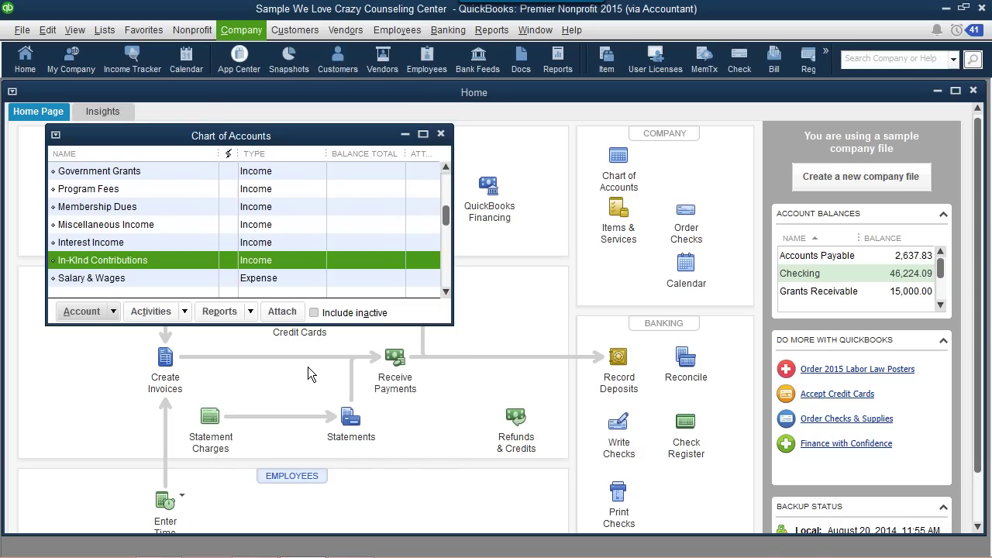
pyautogui.click(90, 151)
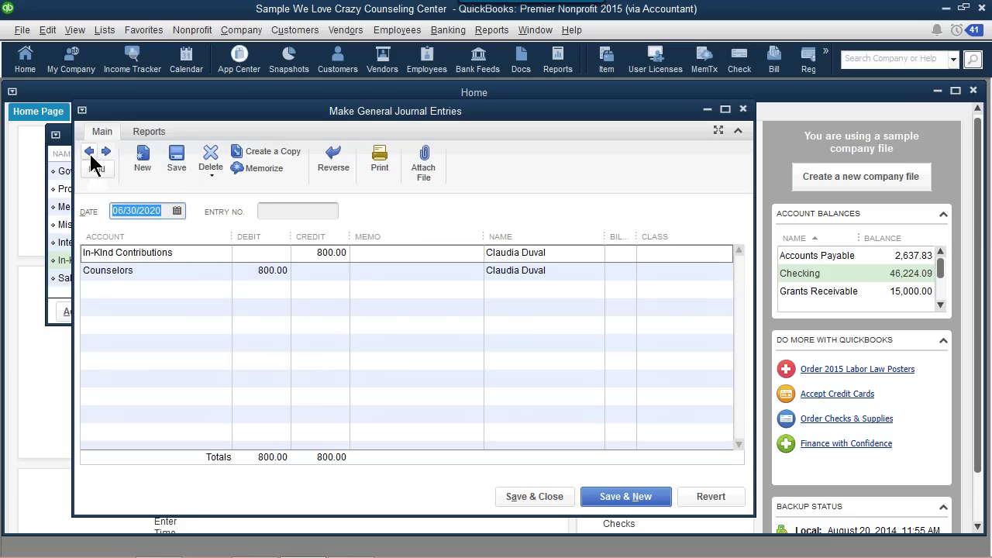
# Assign the Counseling Center class to both the In-Kind Contributions and Counselors lines and record the changed entry
pyautogui.click(721, 255)
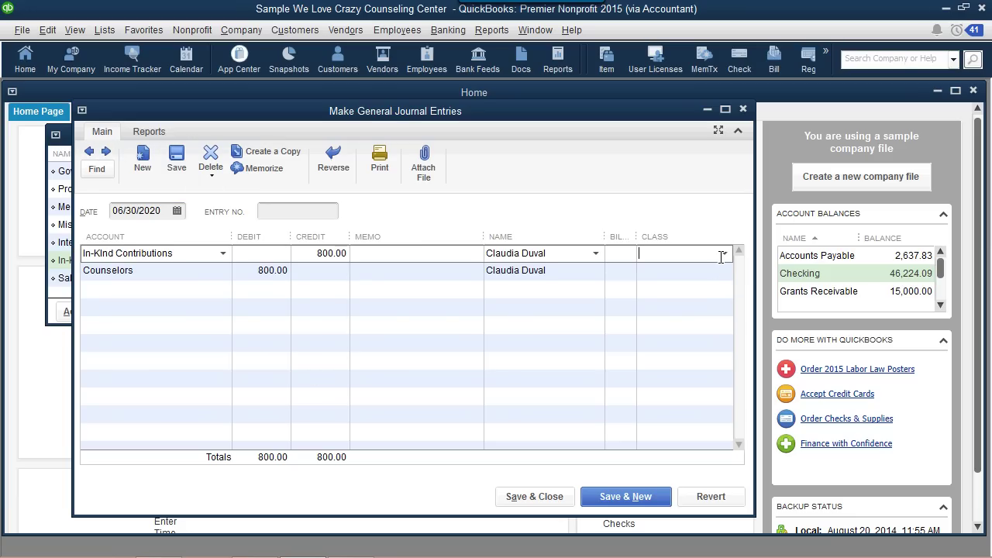
pyautogui.click(724, 254)
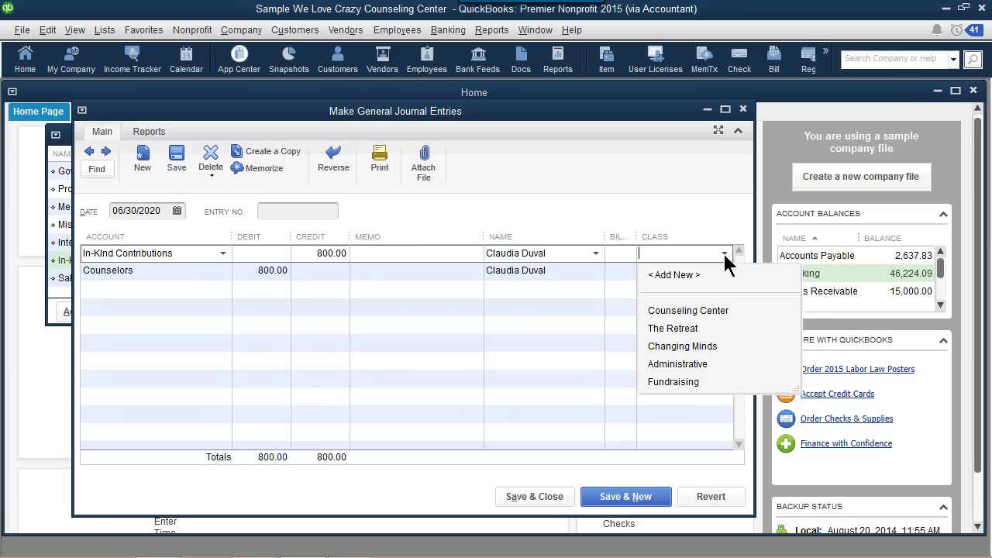
pyautogui.click(726, 314)
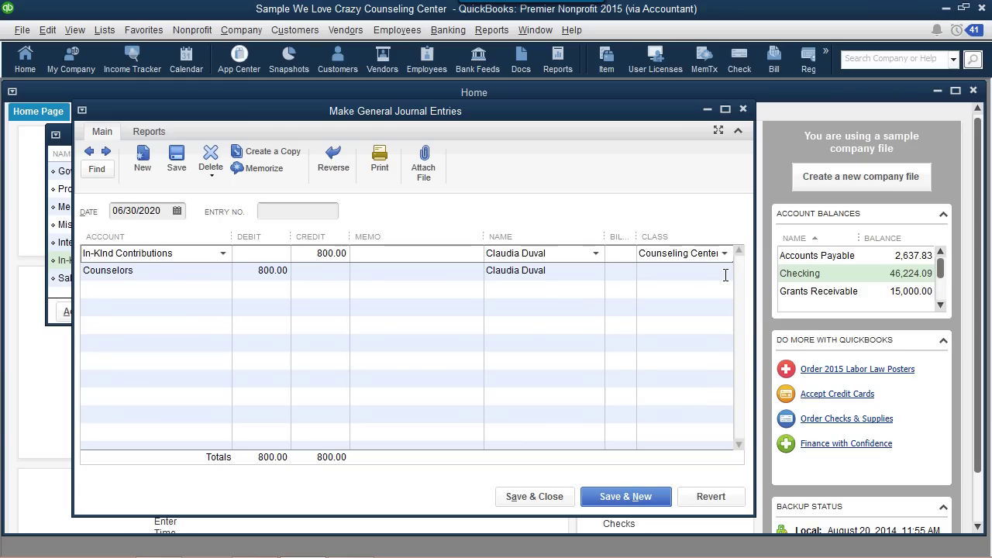
pyautogui.click(726, 275)
pyautogui.click(725, 273)
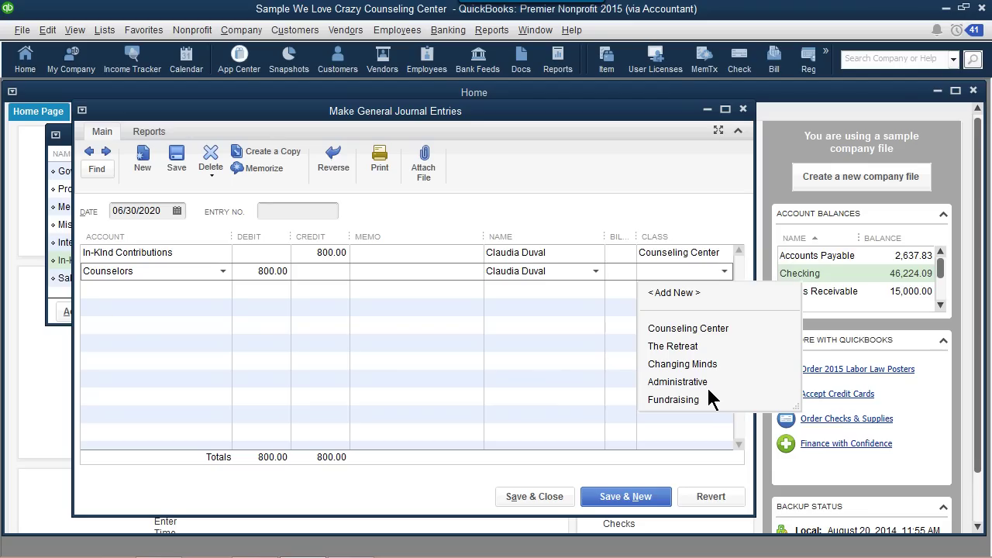
pyautogui.click(717, 329)
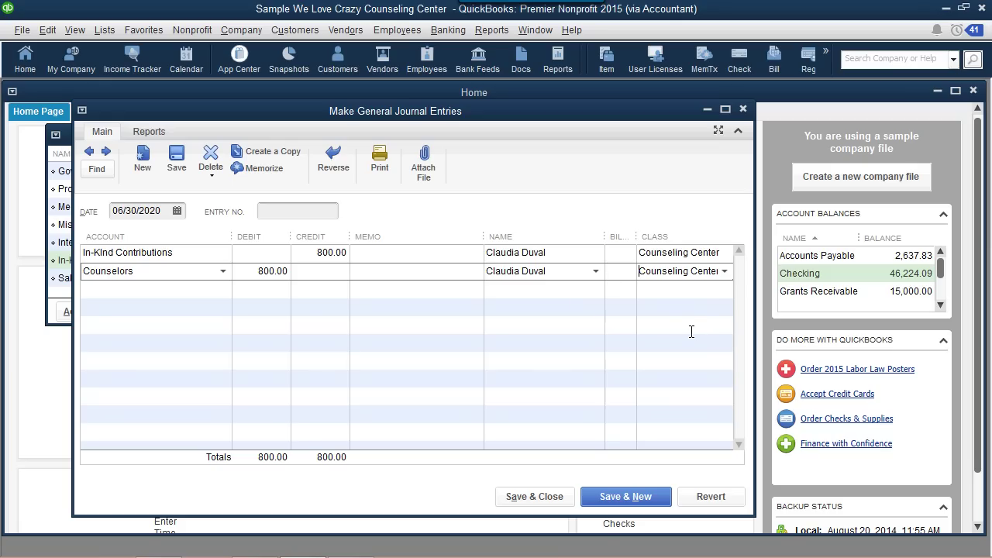
pyautogui.click(543, 495)
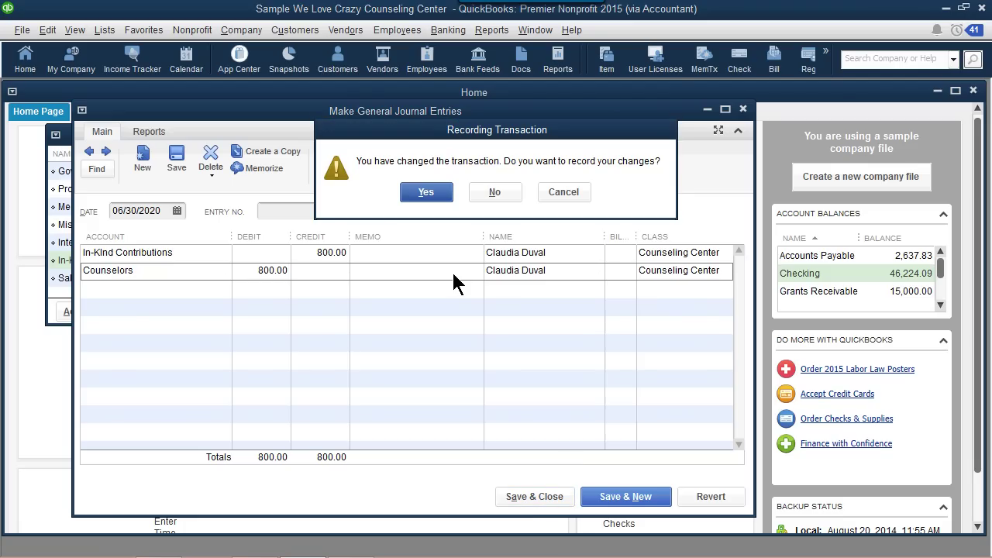
pyautogui.click(441, 194)
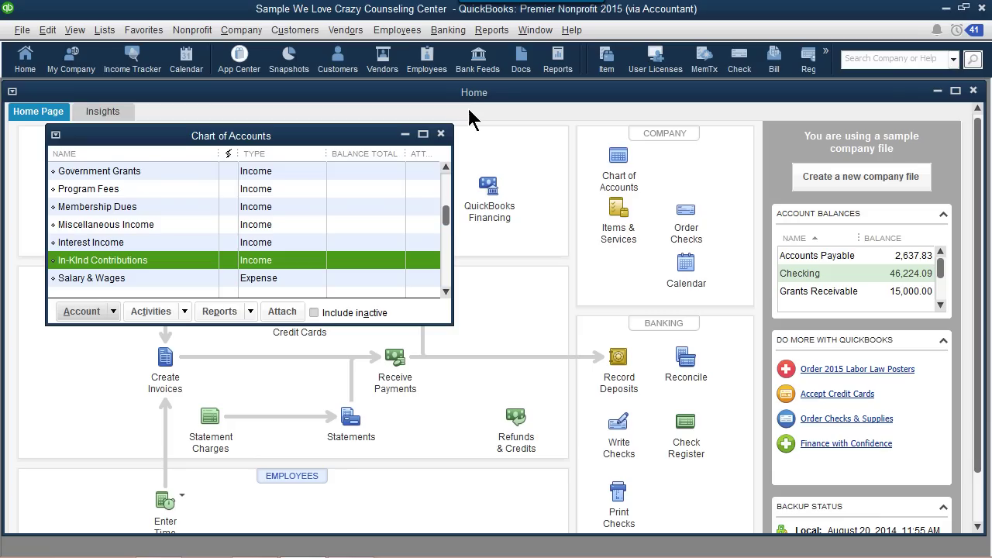
# Run the standard Profit & Loss report to check the In-Kind Contributions income and Counselors expense
pyautogui.click(492, 29)
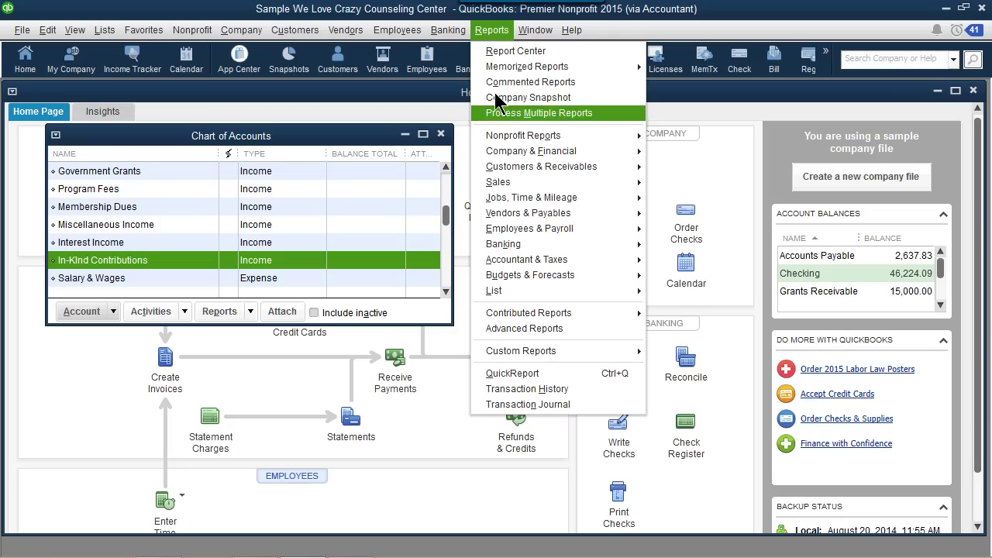
pyautogui.moveTo(512, 155)
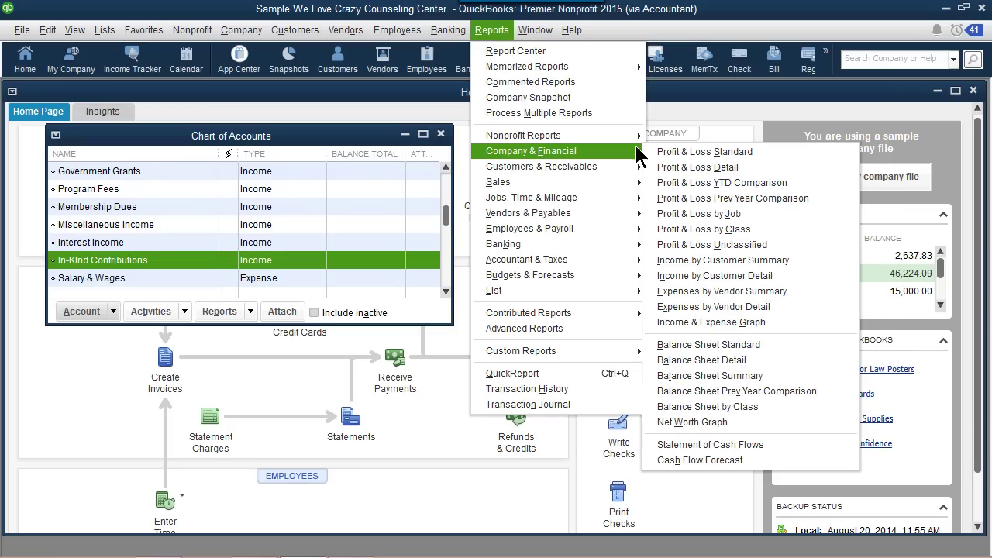
pyautogui.click(661, 152)
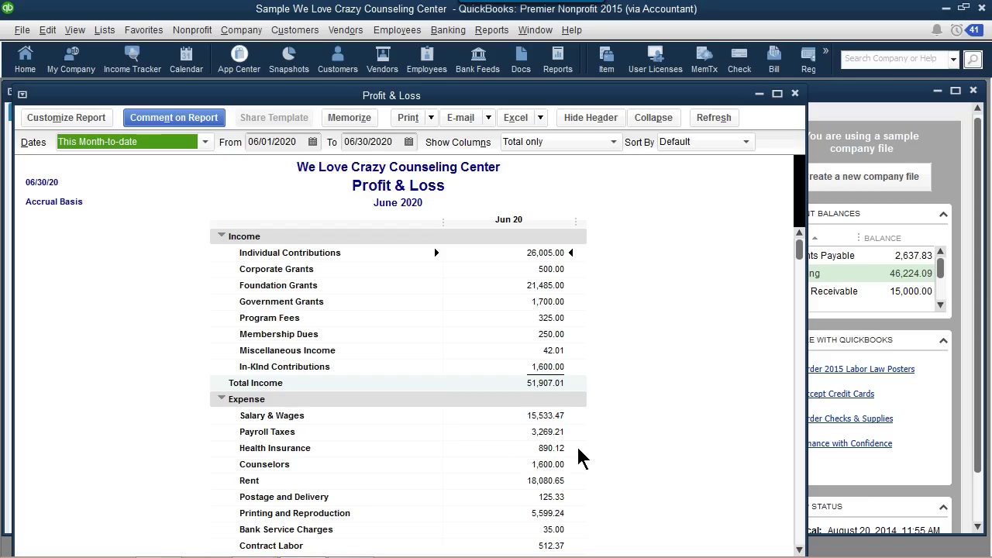
# Set the Profit & Loss report to This Fiscal Year-to-date with columns by Class and review the In-Kind Contributions and Counselors rows
pyautogui.click(206, 144)
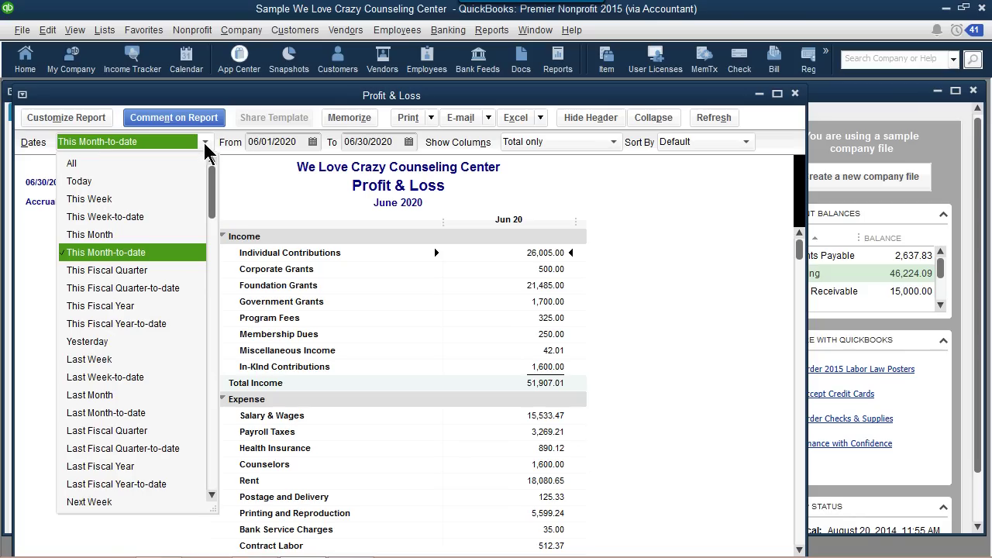
pyautogui.click(153, 324)
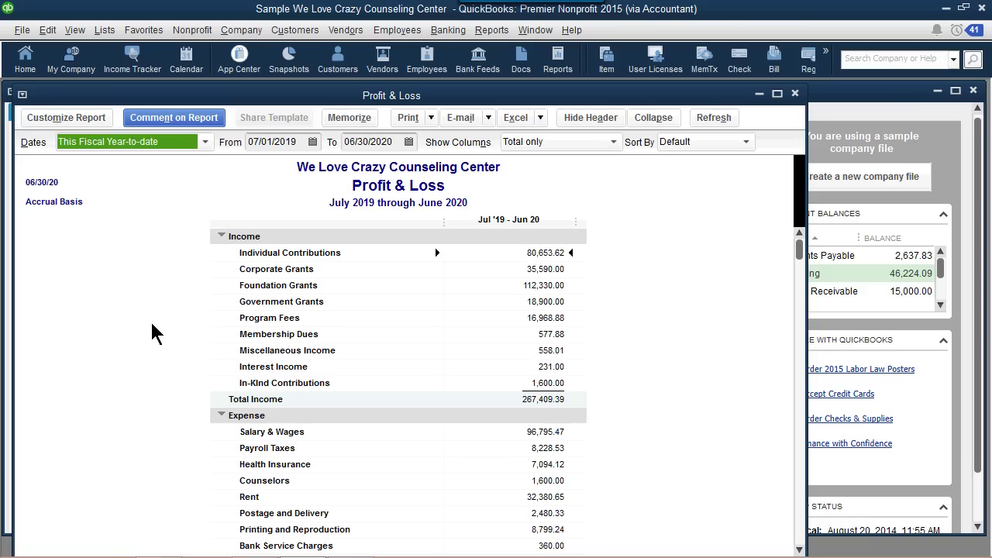
pyautogui.click(613, 143)
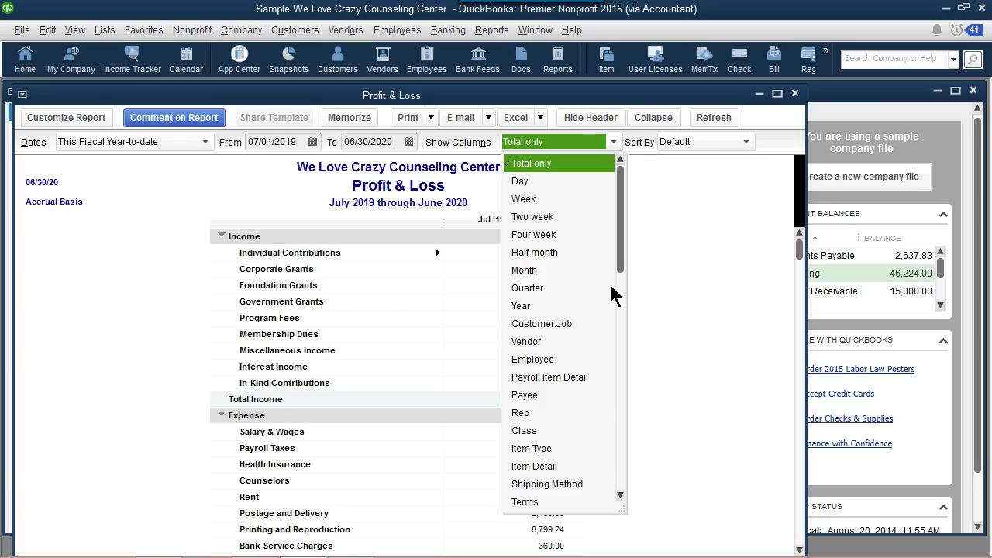
pyautogui.click(532, 431)
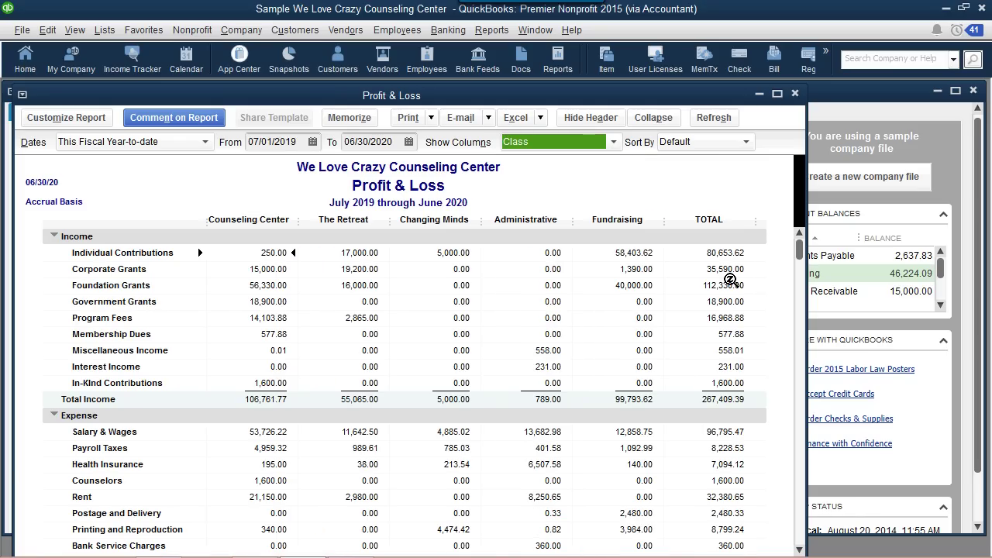
pyautogui.moveTo(801, 248); pyautogui.dragTo(801, 291)
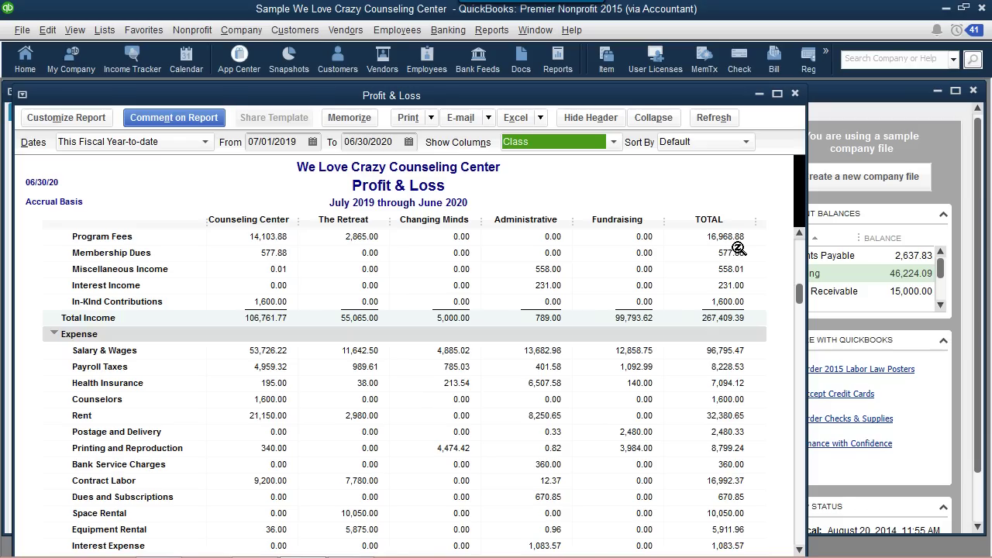
pyautogui.moveTo(701, 553)
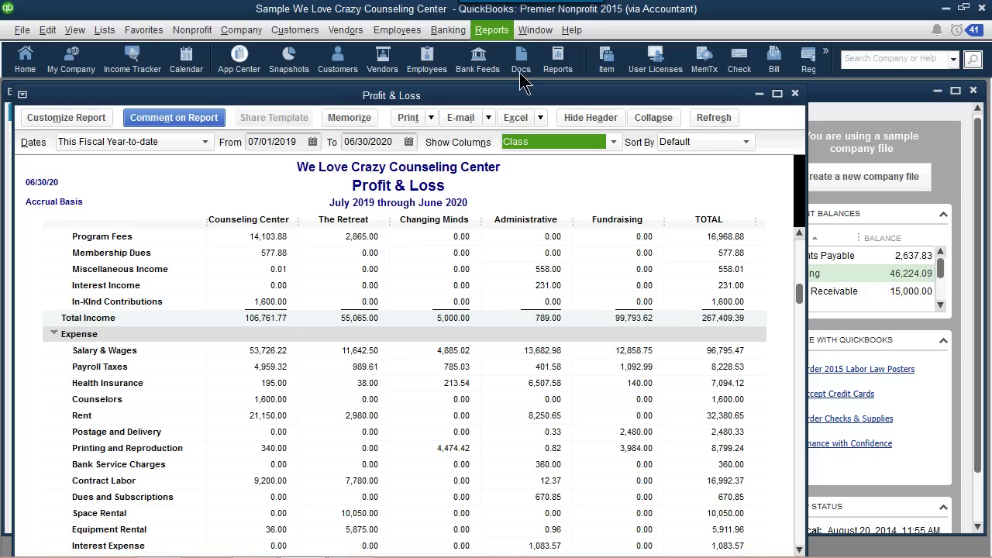
pyautogui.moveTo(498, 4)
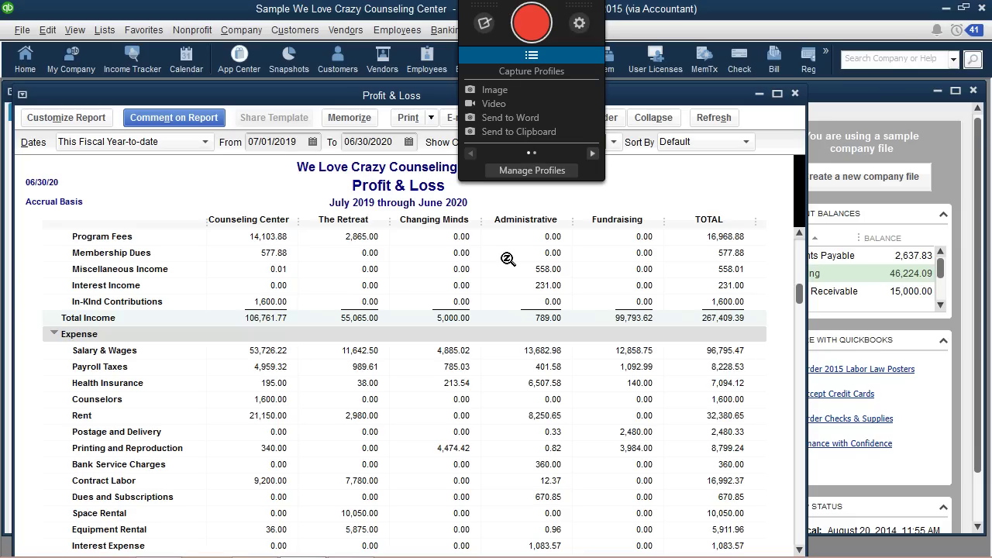
pyautogui.moveTo(500, 555)
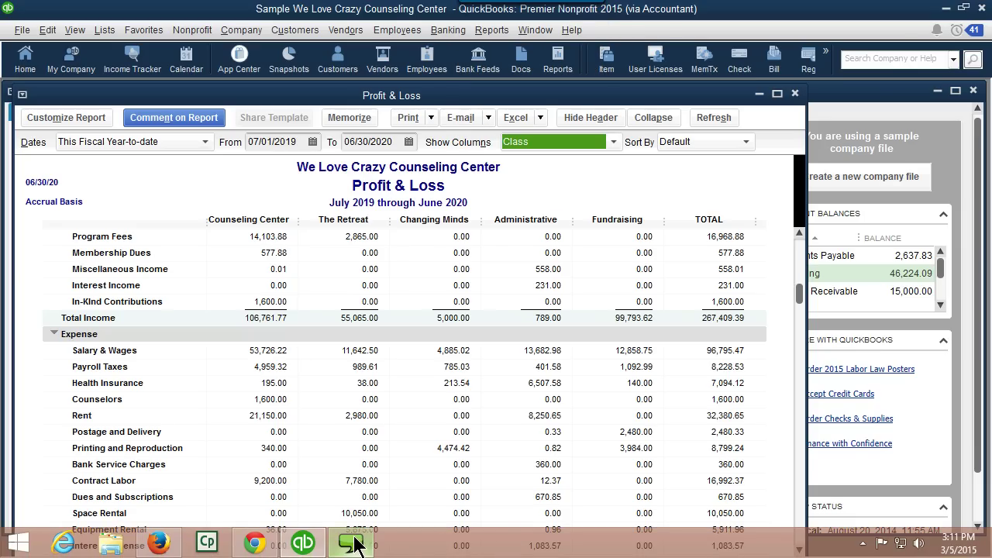
pyautogui.moveTo(434, 6)
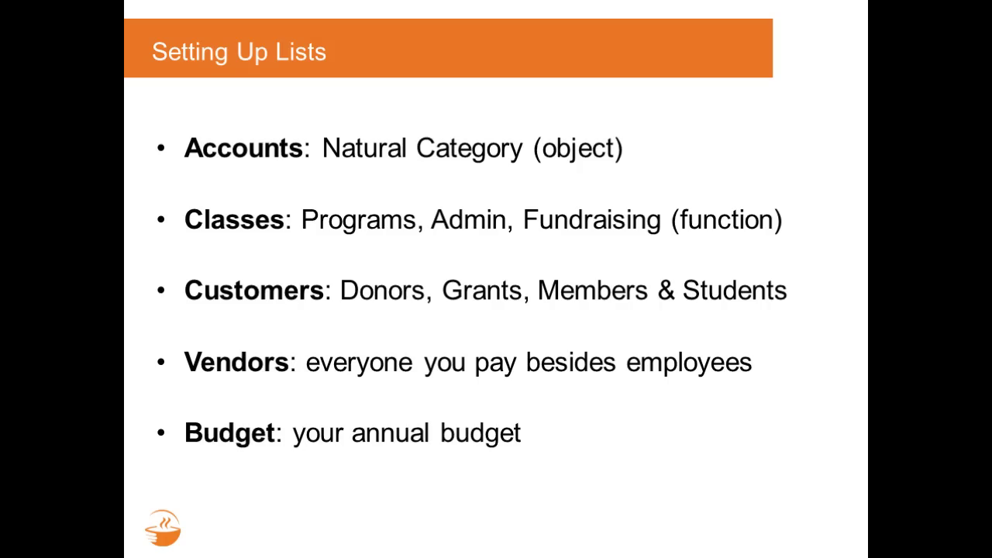
pyautogui.press('Right')
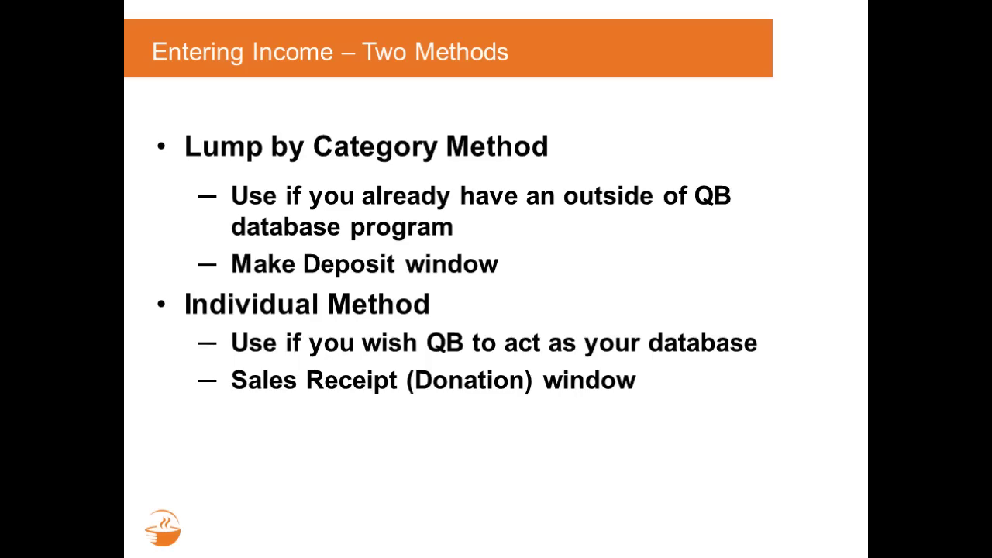
pyautogui.press('Right')
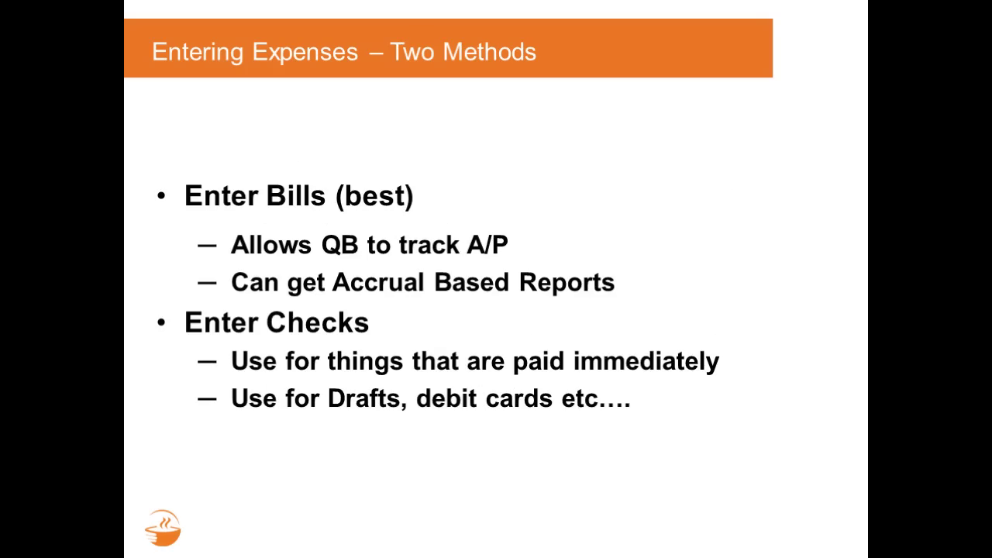
pyautogui.press('Right')
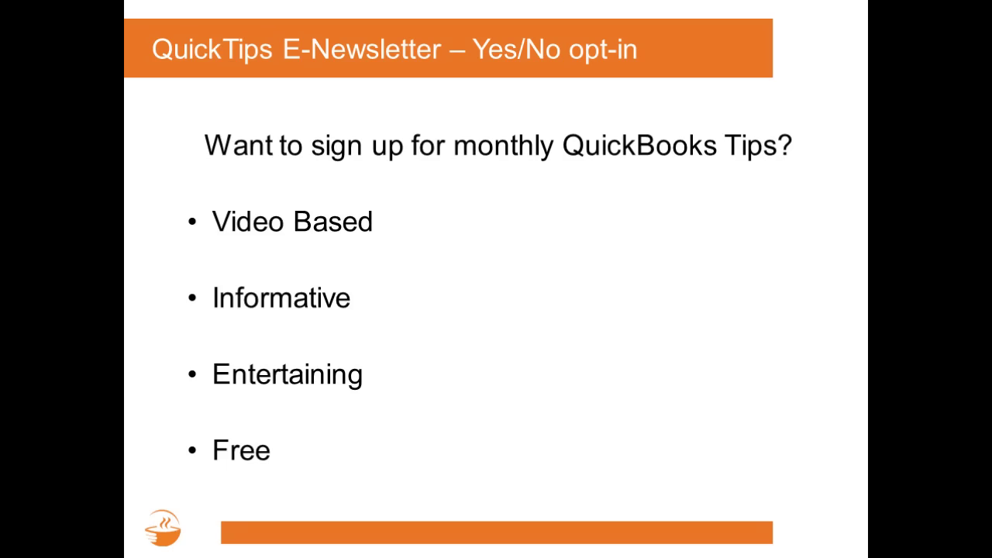
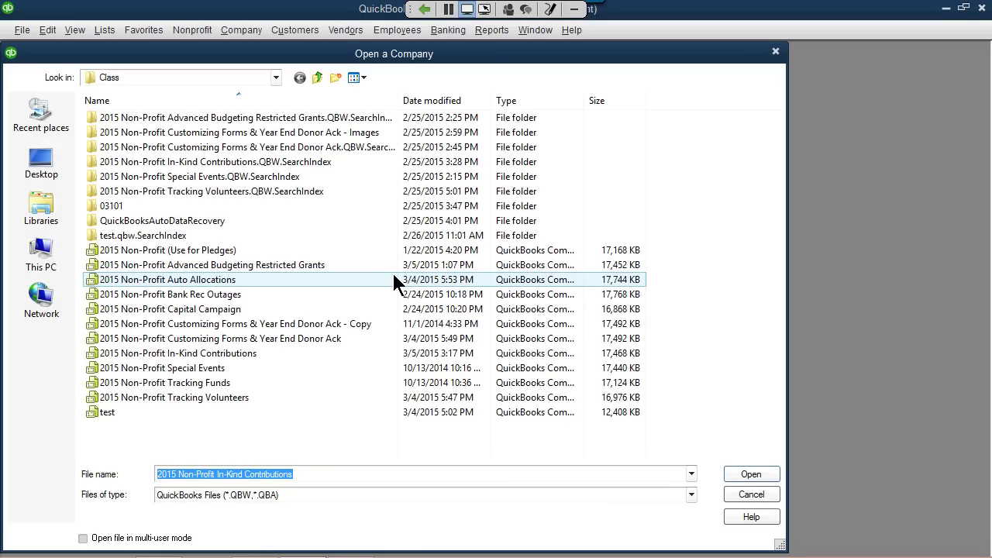
# Open the company file 2015 Non-Profit Advanced Budgeting Restricted Grants and acknowledge the sample file notice
pyautogui.click(333, 267)
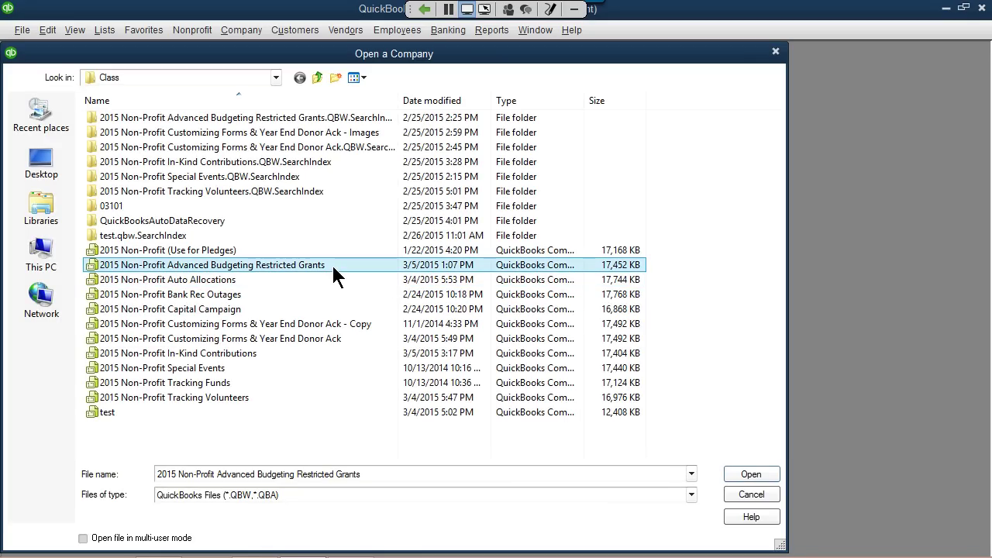
pyautogui.click(751, 474)
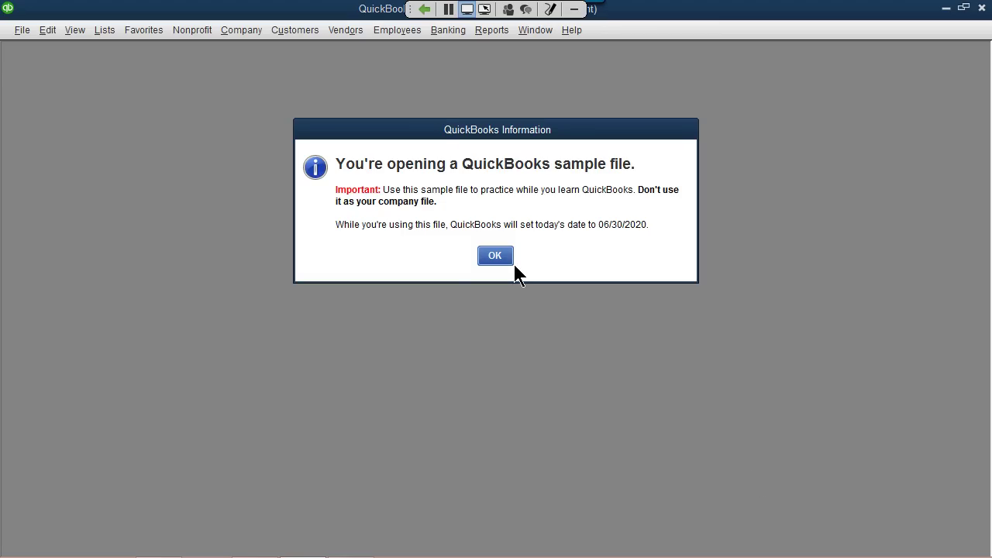
pyautogui.click(498, 255)
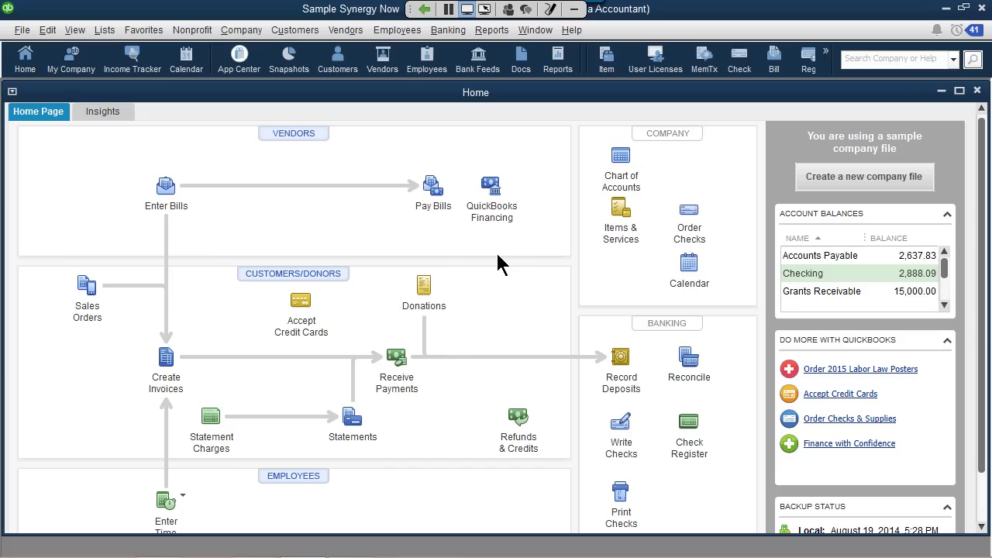
# Examine the customer records of Help 4 U Grants Foundation, its 2019 and 2020 jobs, and David Webb Foundation
pyautogui.click(339, 63)
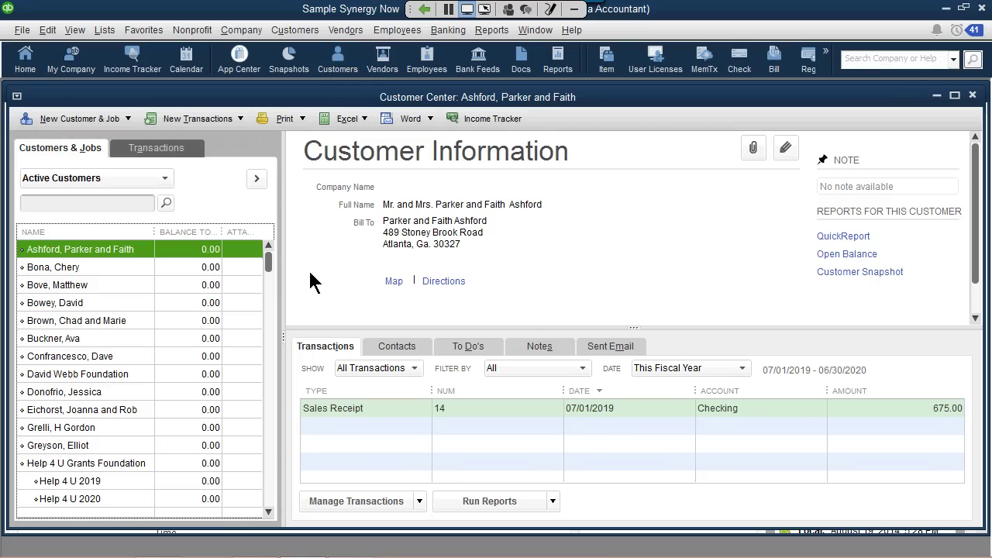
pyautogui.scroll(-4, 271, 271)
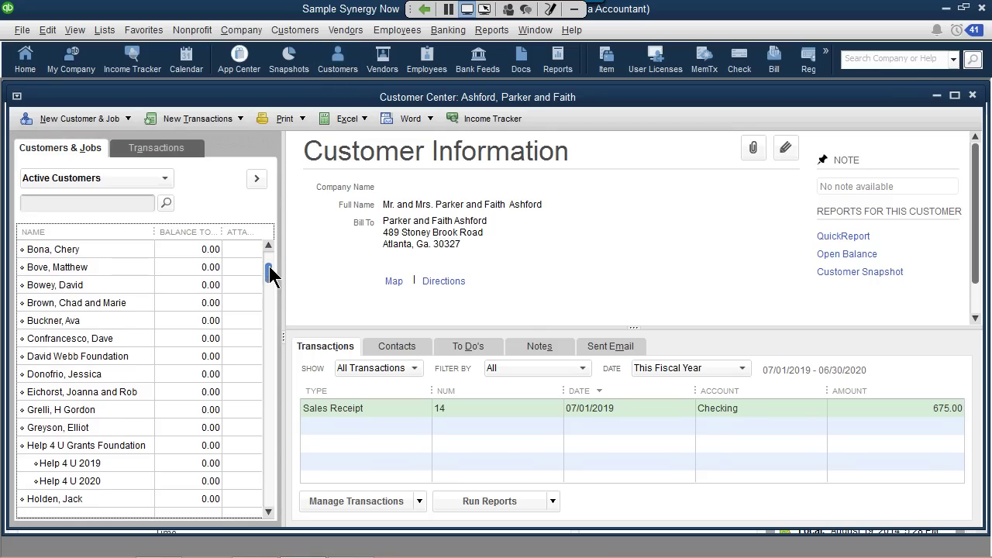
pyautogui.scroll(-3, 267, 298)
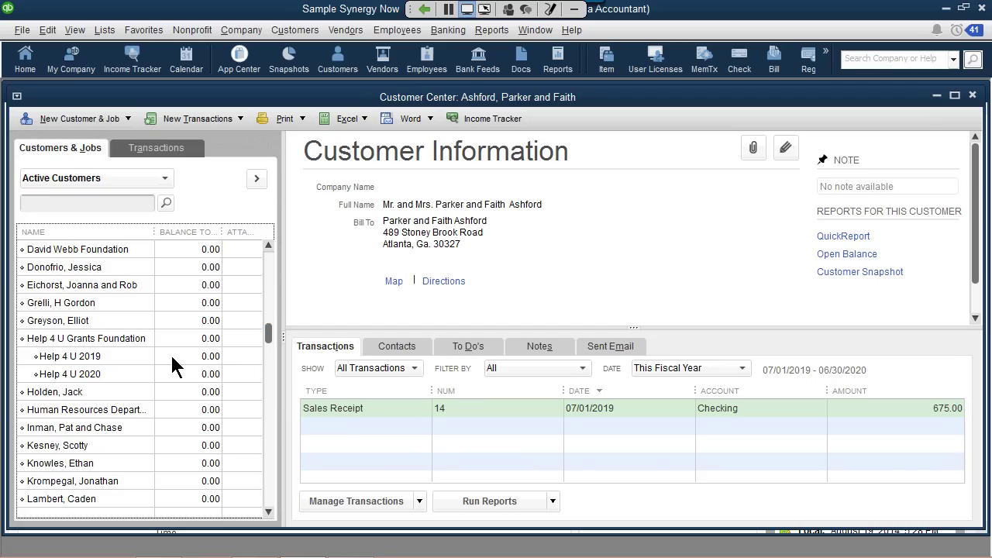
pyautogui.click(128, 340)
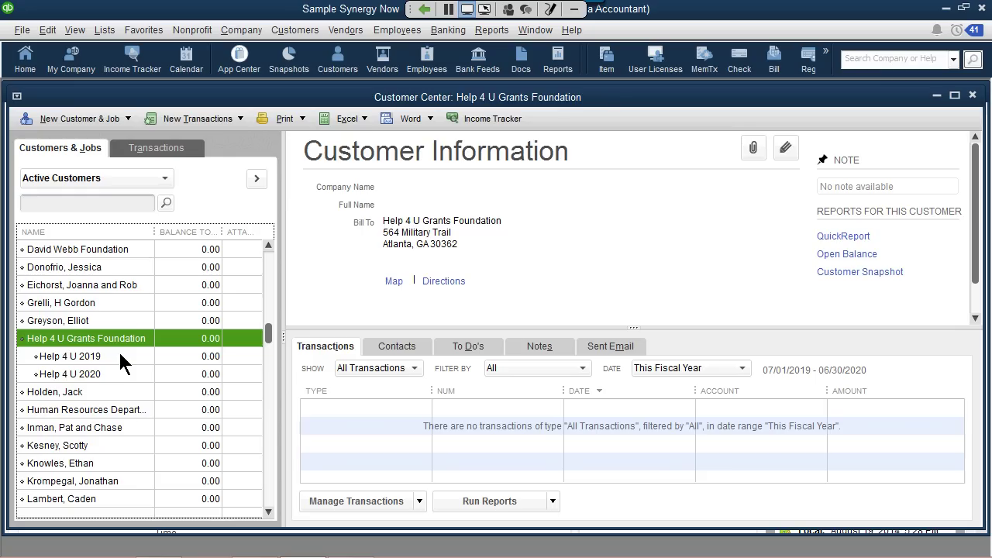
pyautogui.click(122, 358)
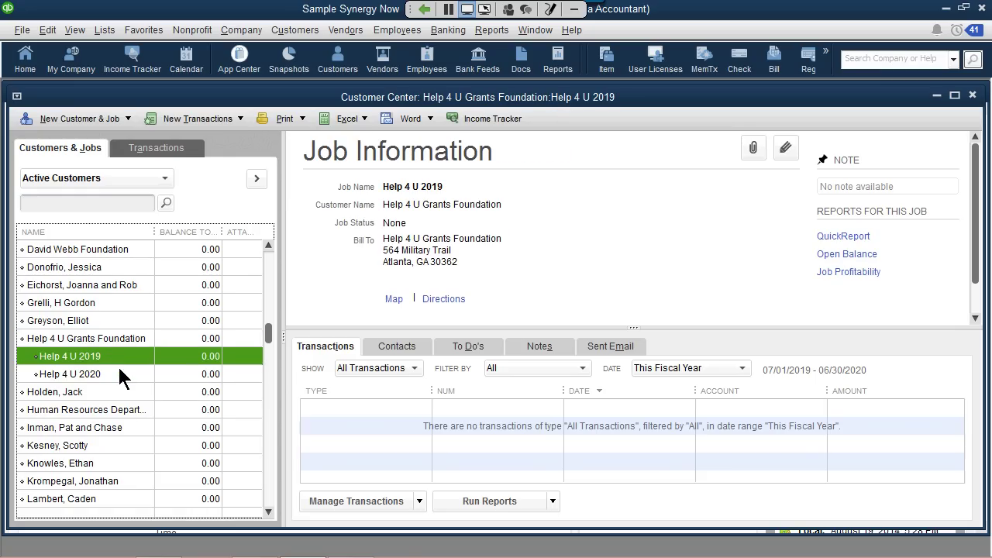
pyautogui.click(121, 376)
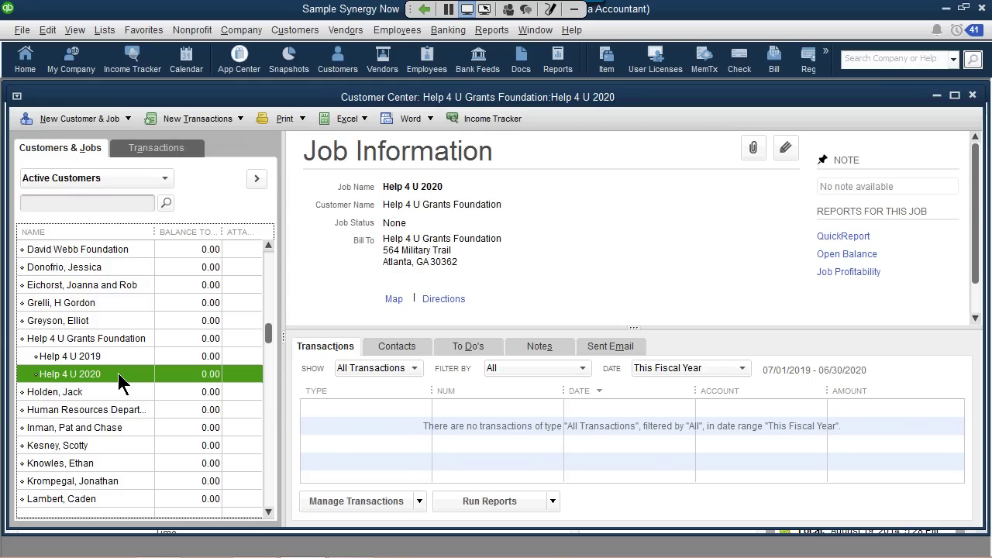
pyautogui.click(119, 251)
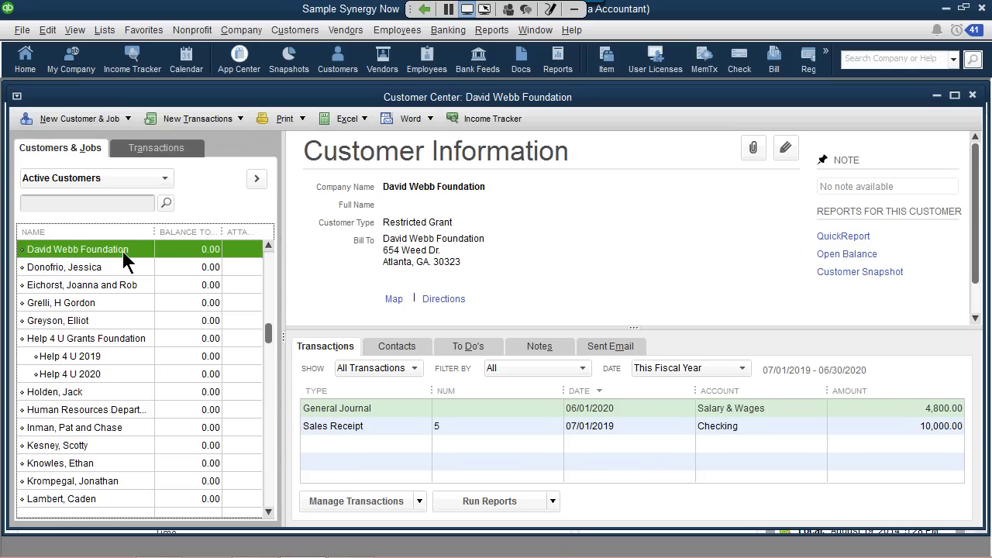
pyautogui.click(90, 120)
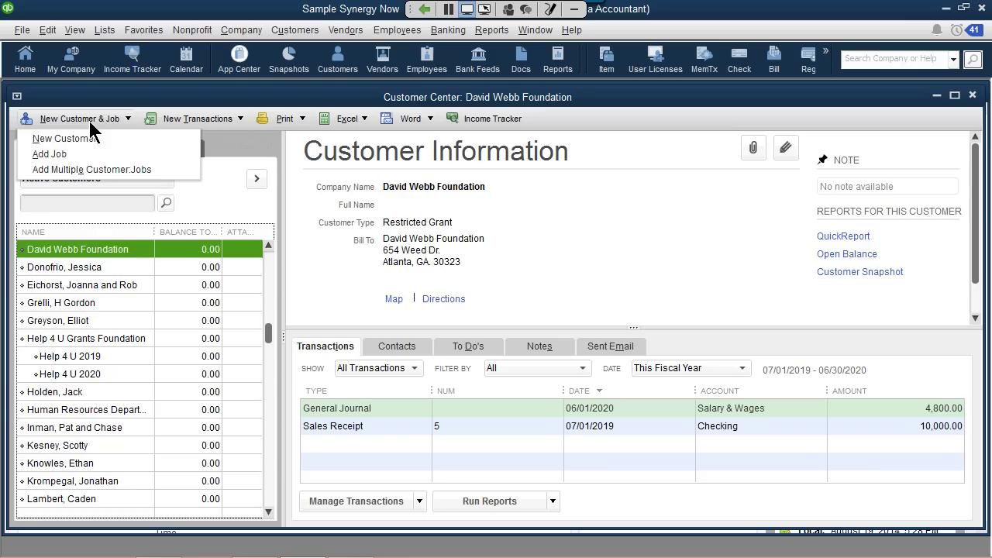
pyautogui.click(89, 139)
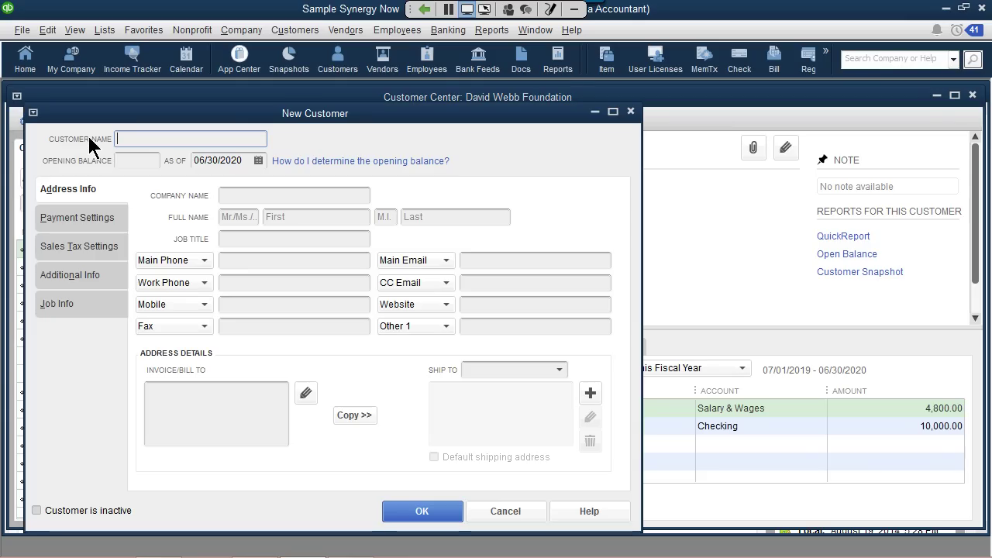
pyautogui.click(506, 511)
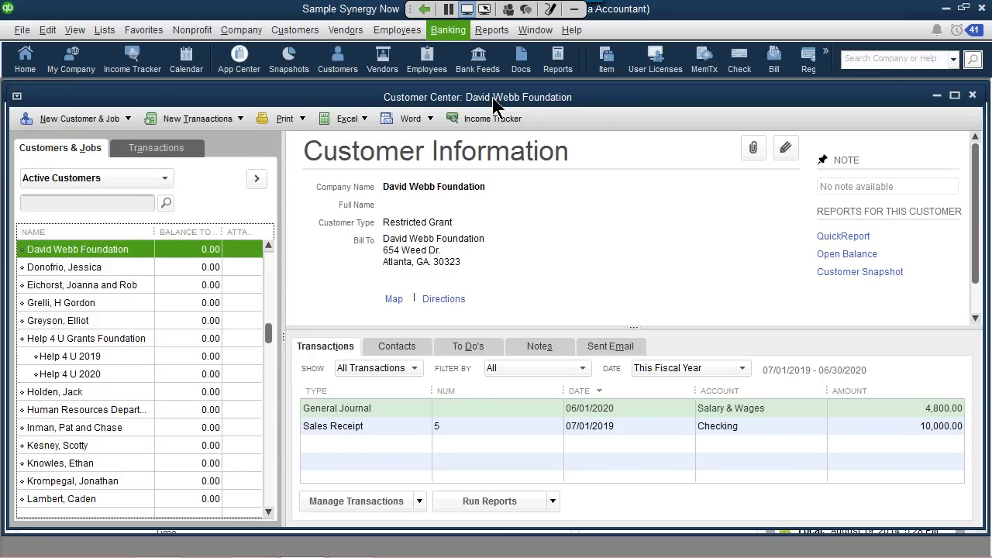
# Start a check from the Checking account payable to Alliance Heating and Air Conditioning for 750.00
pyautogui.click(448, 30)
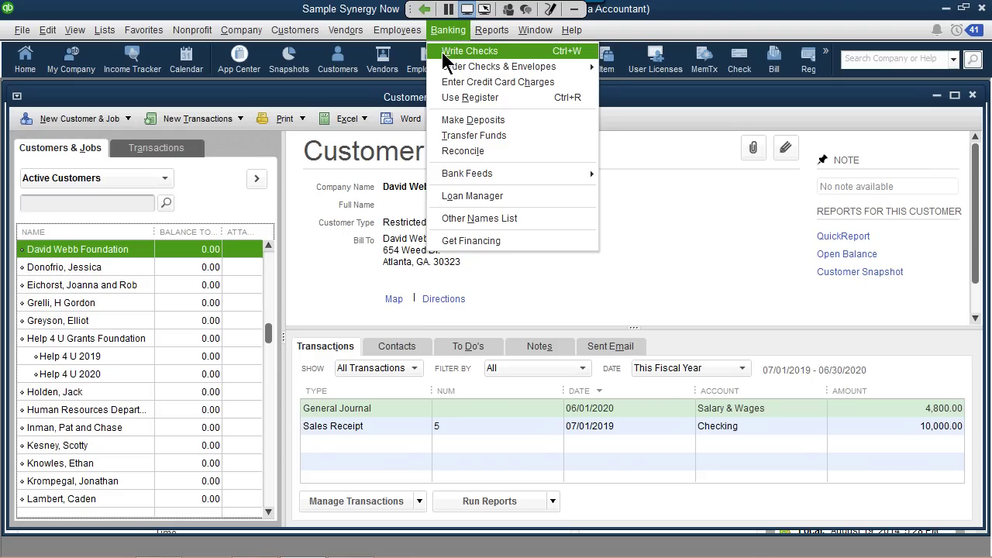
pyautogui.click(443, 53)
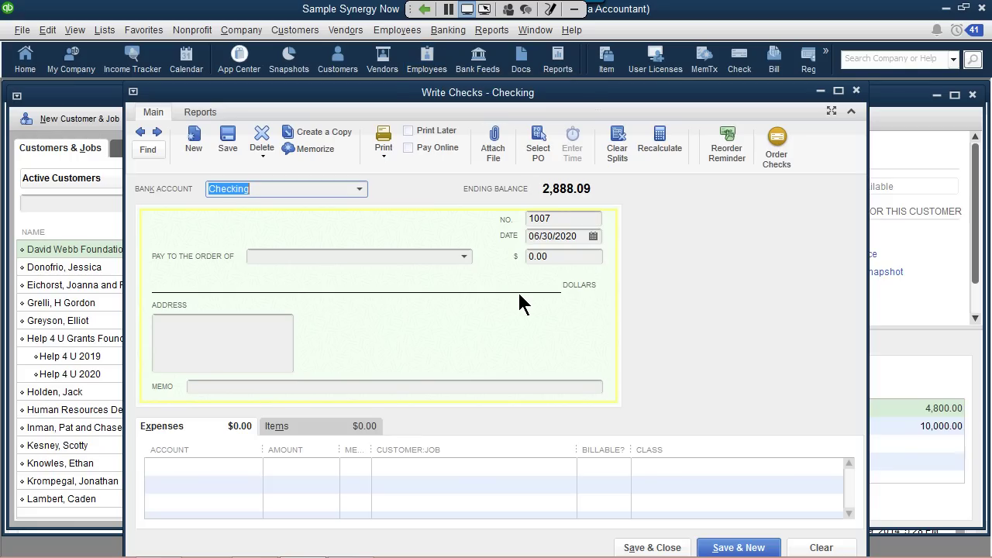
pyautogui.click(465, 257)
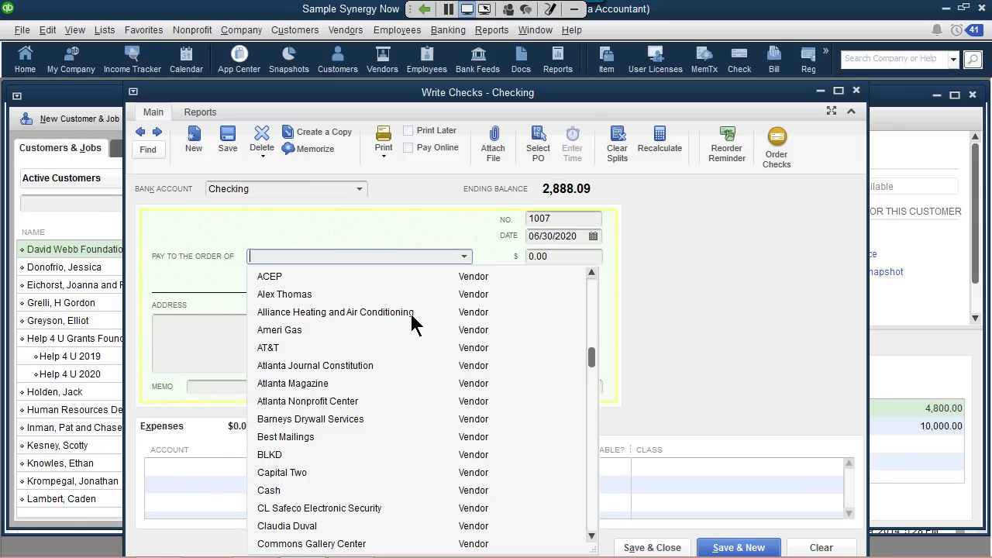
pyautogui.click(411, 313)
pyautogui.press('Tab')
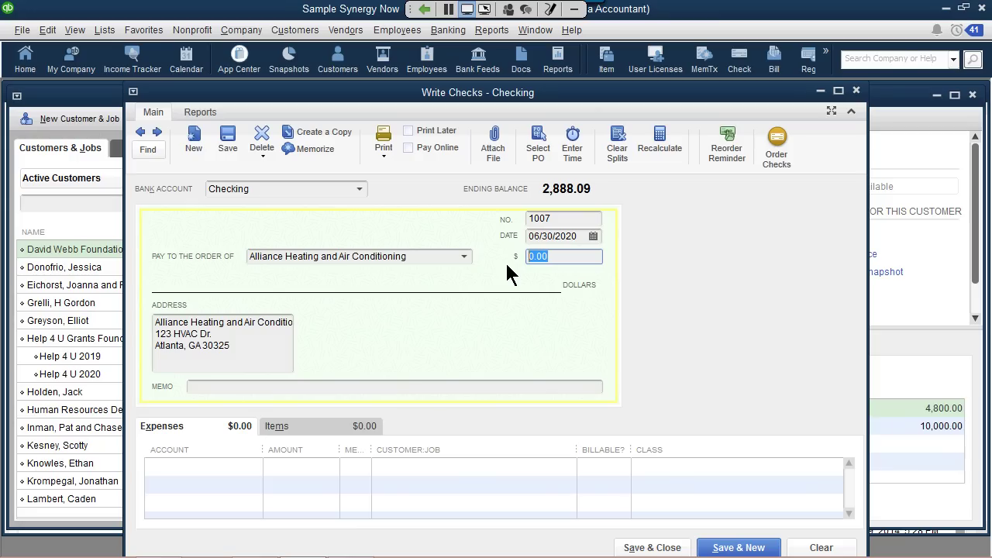
pyautogui.write('750')
pyautogui.press('Tab')
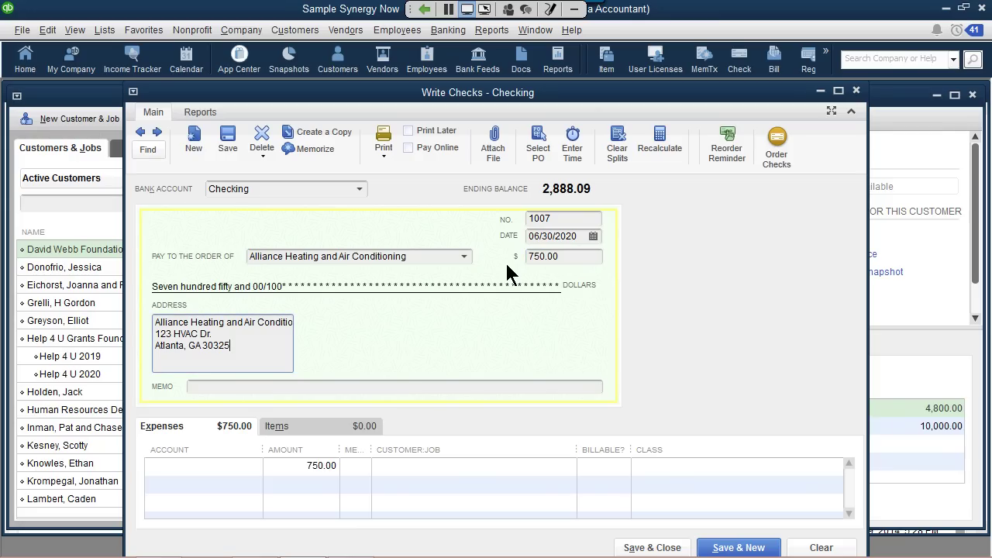
# Code the check's 750.00 expense line to the Building R & M account and the Go-Green Guidance Center class
pyautogui.click(255, 466)
pyautogui.click(254, 466)
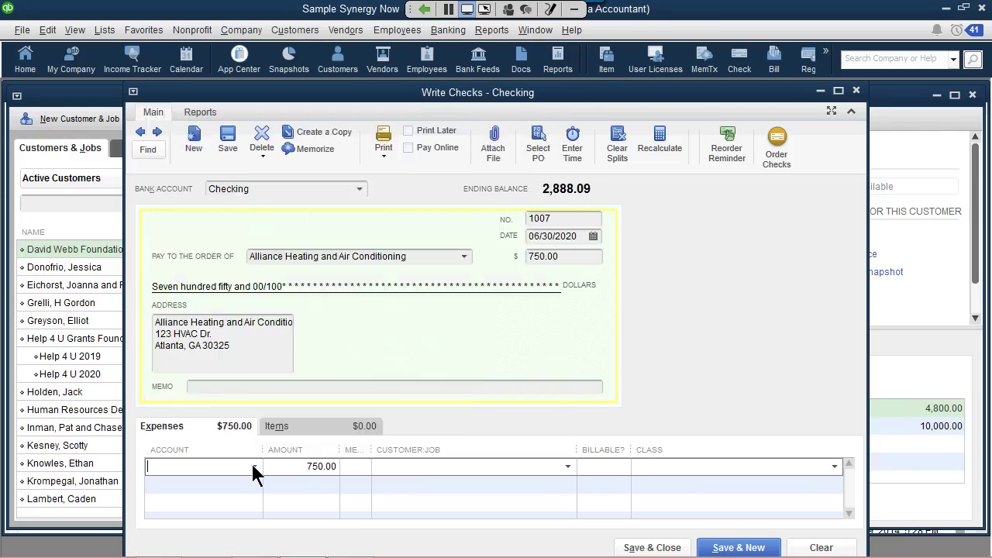
pyautogui.write('Rep')
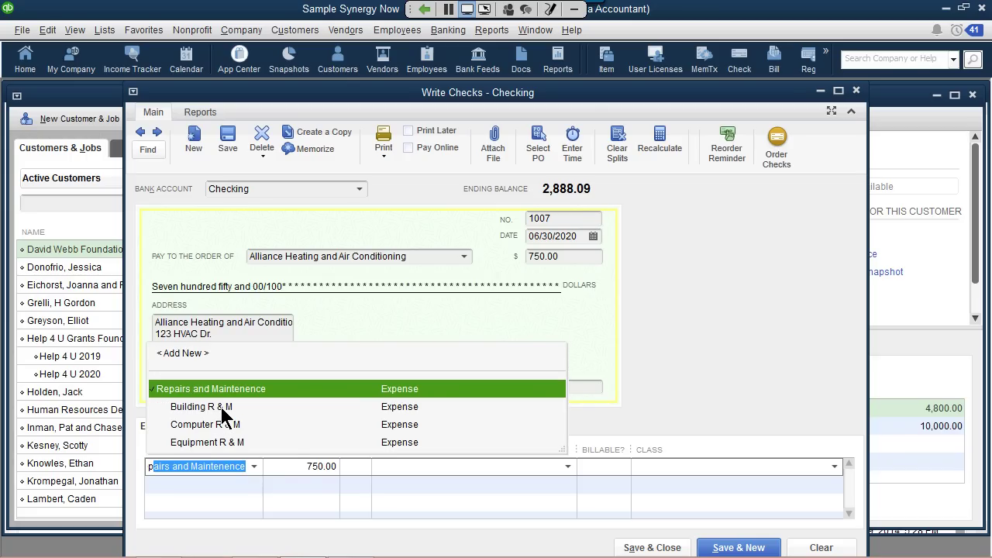
pyautogui.press('Tab')
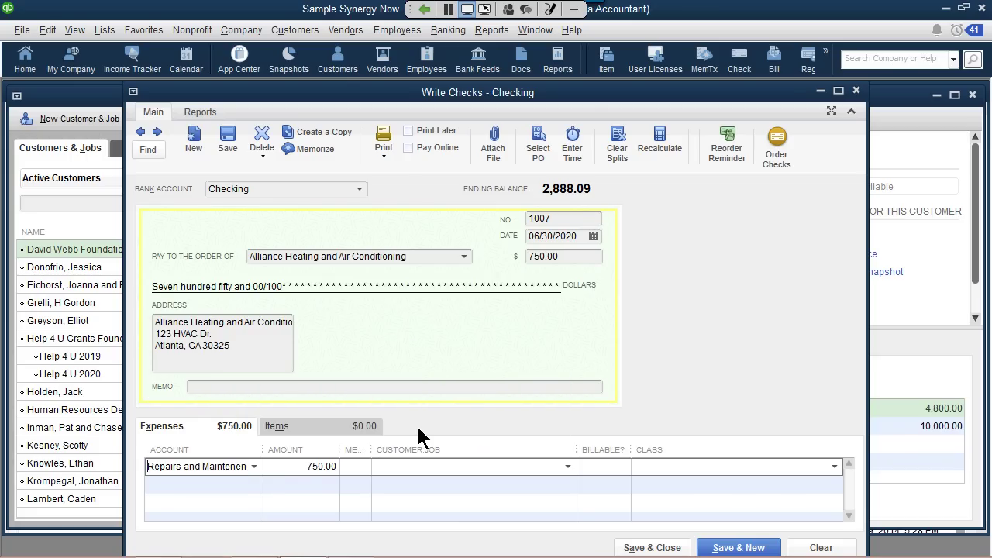
pyautogui.click(833, 467)
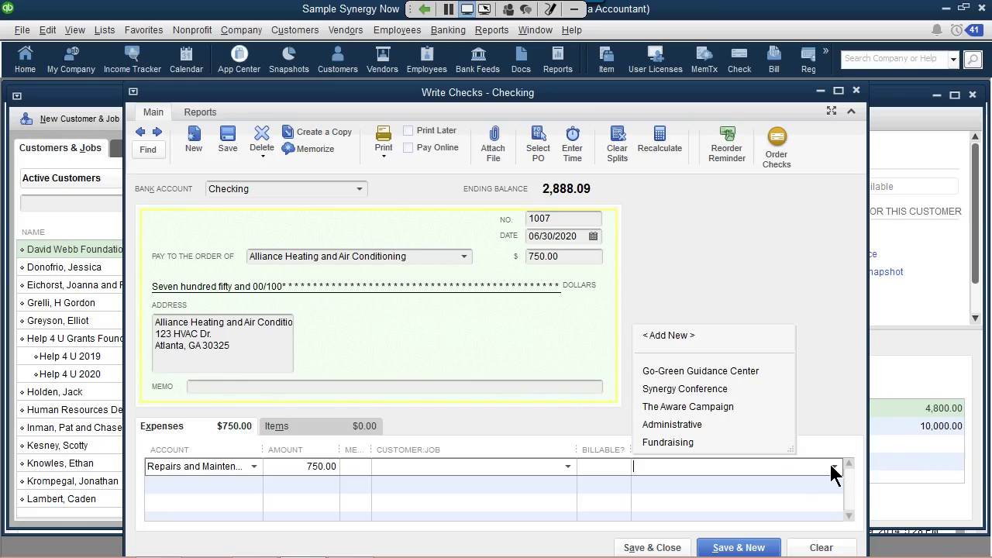
pyautogui.click(726, 374)
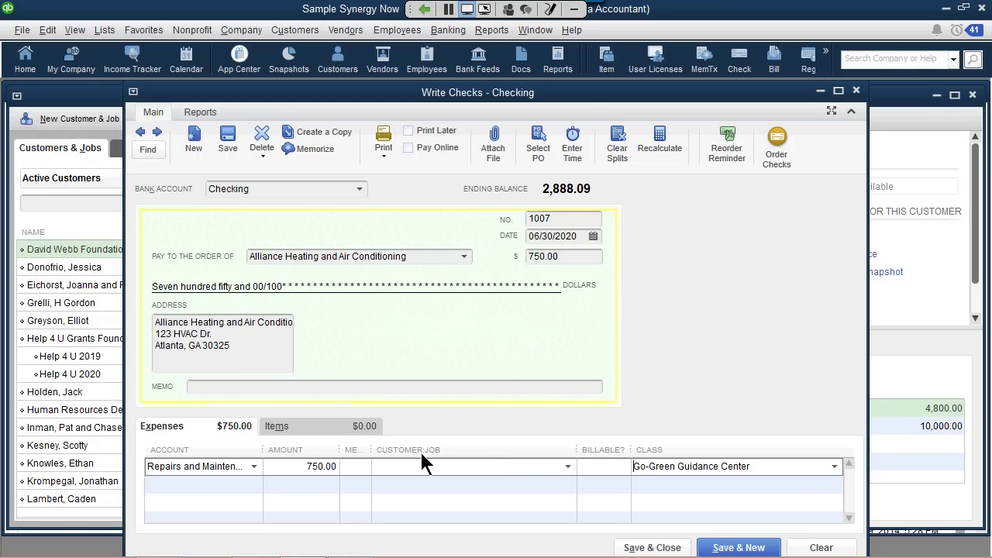
# Assign the check's expense line to the customer David Webb Foundation, then save and close the check
pyautogui.click(569, 467)
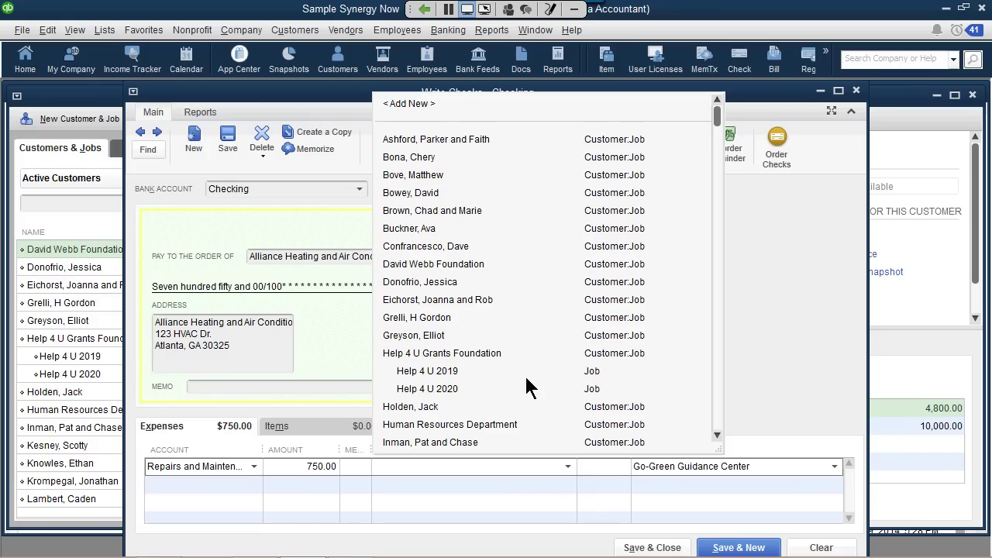
pyautogui.click(476, 267)
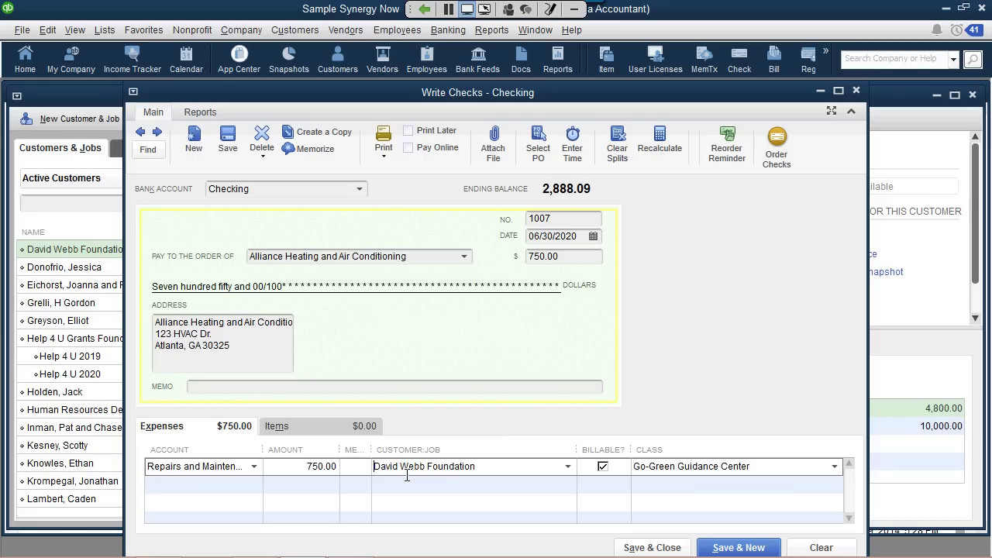
pyautogui.click(647, 549)
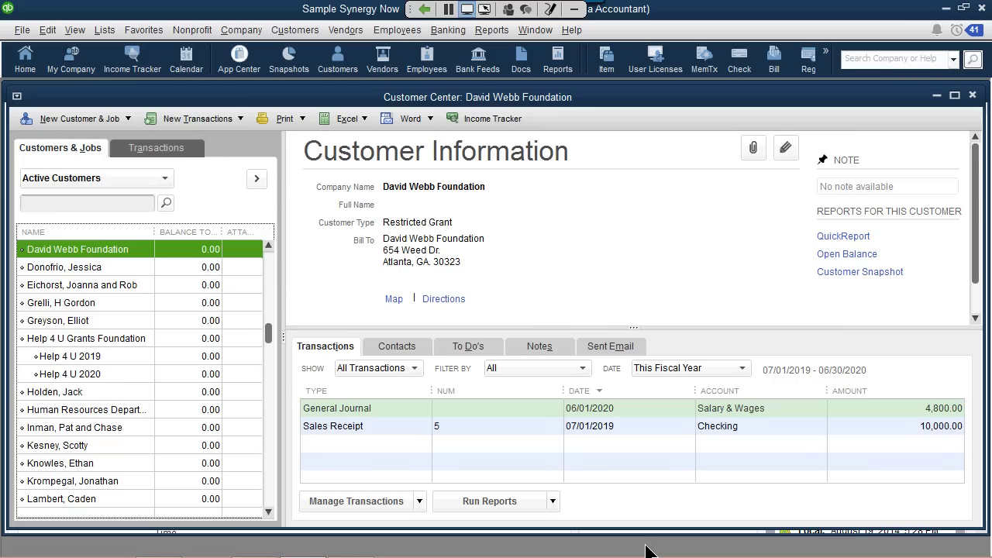
# Open the Profit & Loss by Job report from the company and financial reports
pyautogui.click(492, 30)
pyautogui.press('Down')
pyautogui.press('Down')
pyautogui.press('Down')
pyautogui.press('Down')
pyautogui.press('Down')
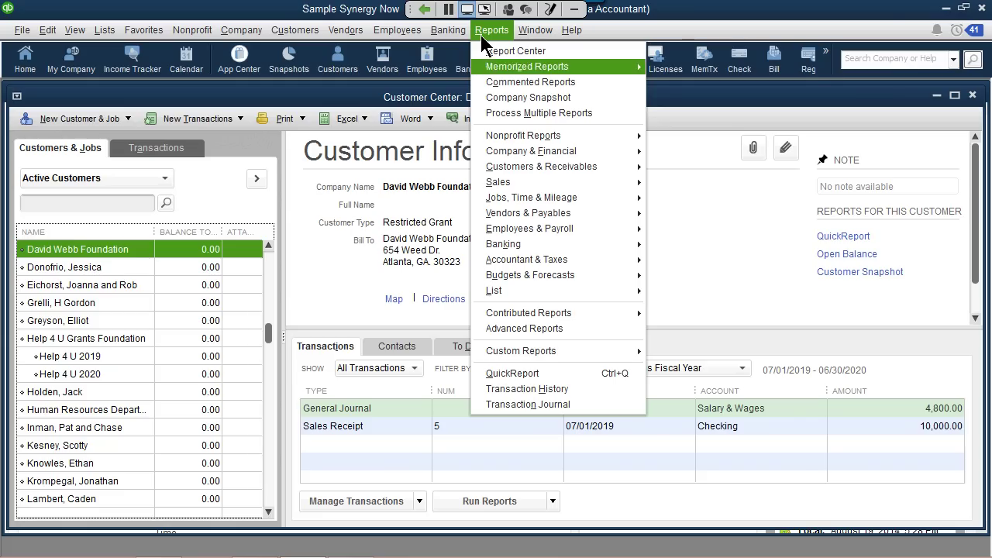
pyautogui.moveTo(506, 152)
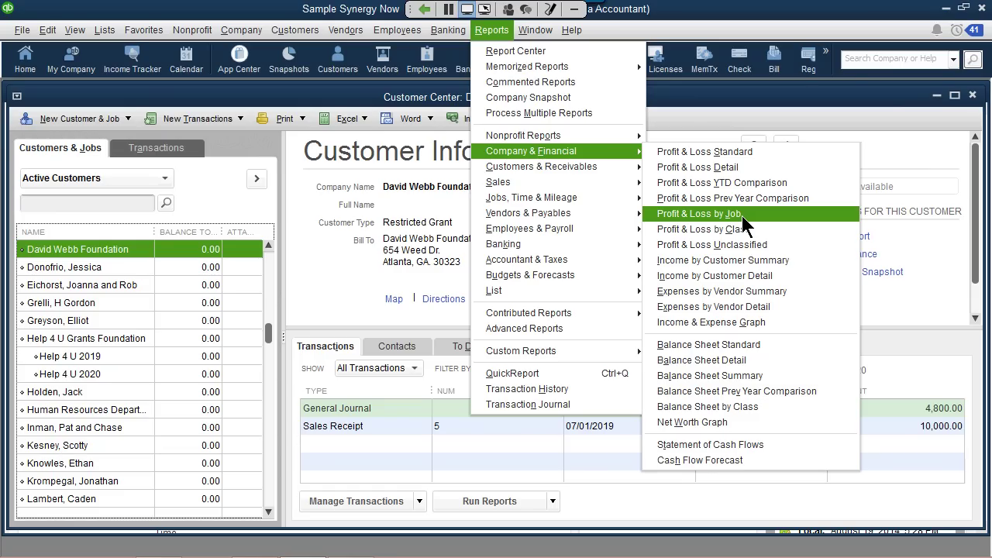
pyautogui.click(740, 222)
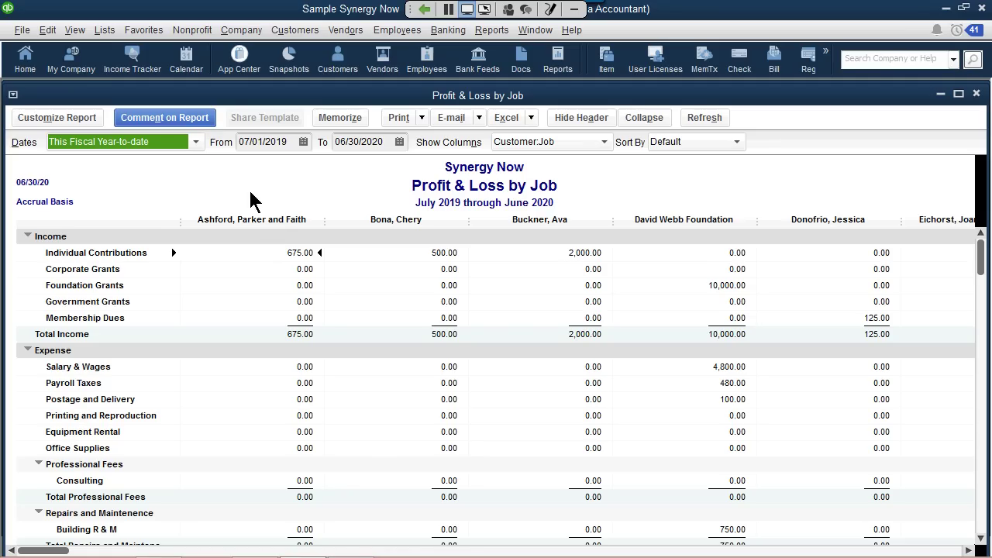
# Filter the Profit & Loss by Job report by name to show only David Webb Foundation
pyautogui.click(73, 120)
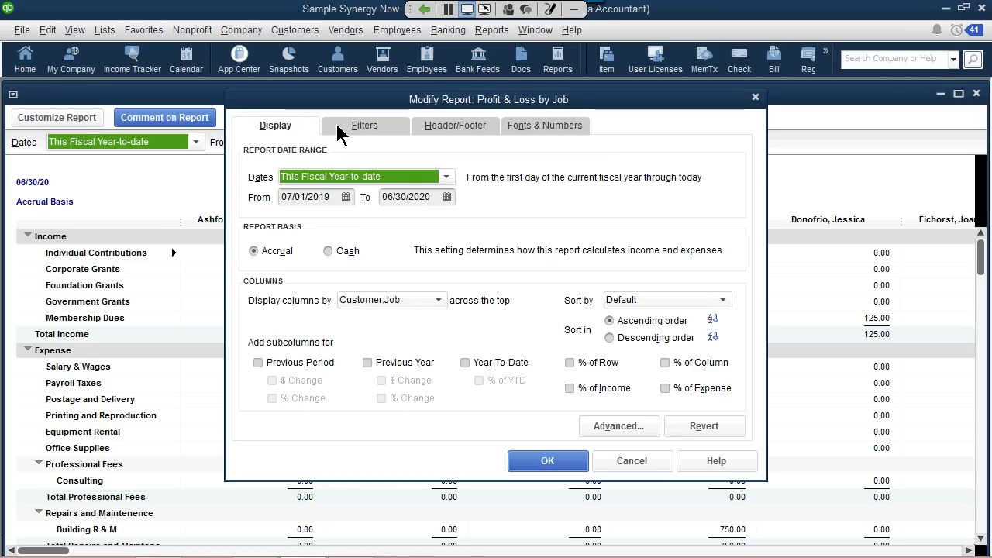
pyautogui.click(364, 132)
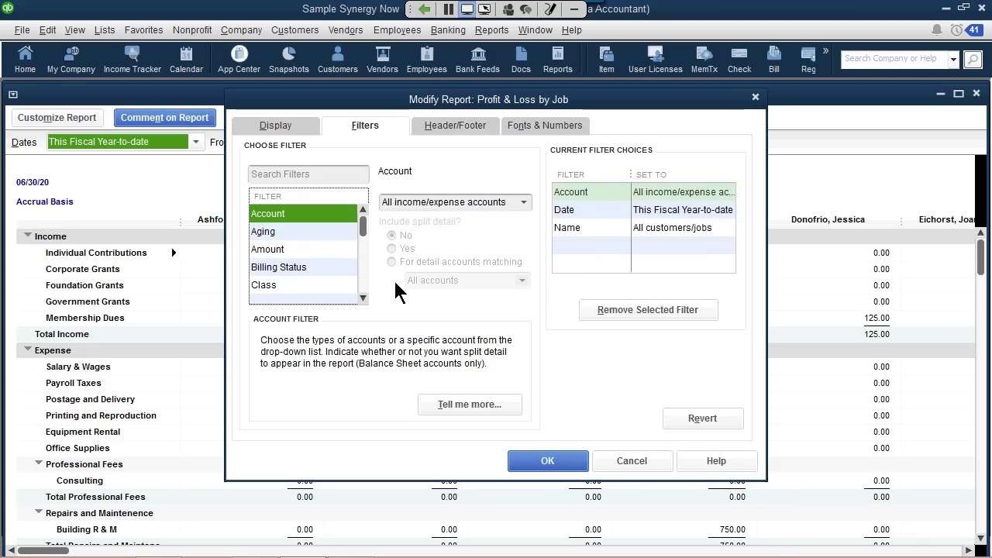
pyautogui.moveTo(363, 225); pyautogui.dragTo(365, 247)
pyautogui.click(323, 236)
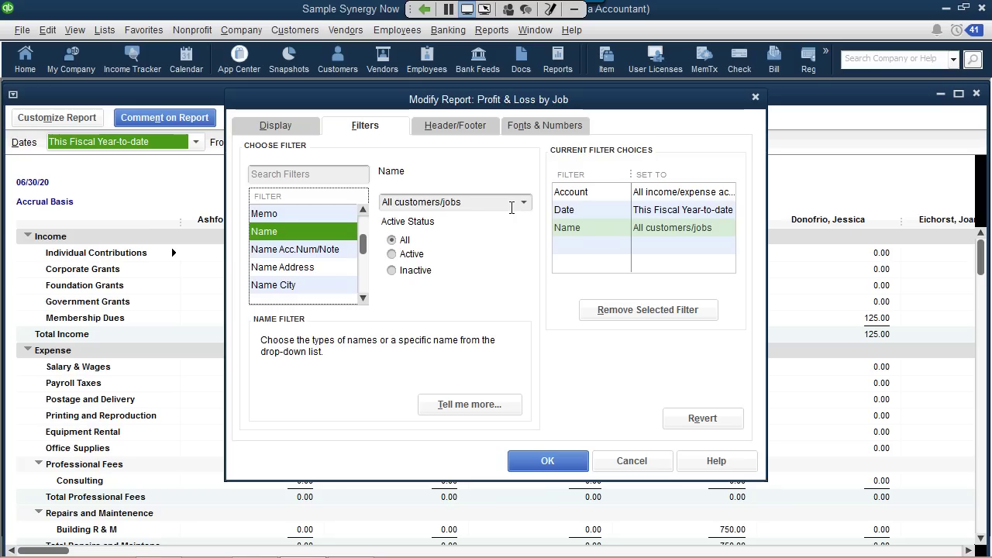
pyautogui.click(525, 204)
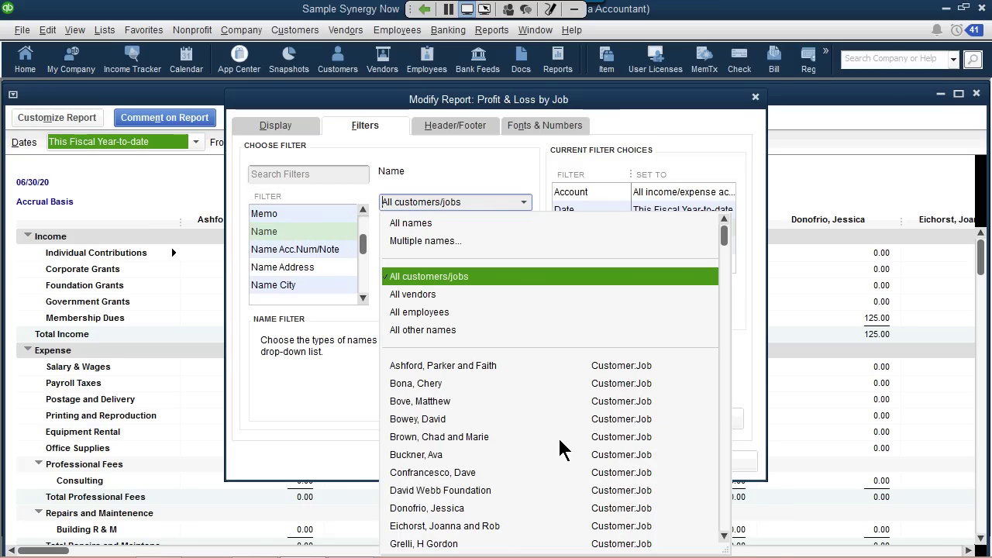
pyautogui.click(490, 490)
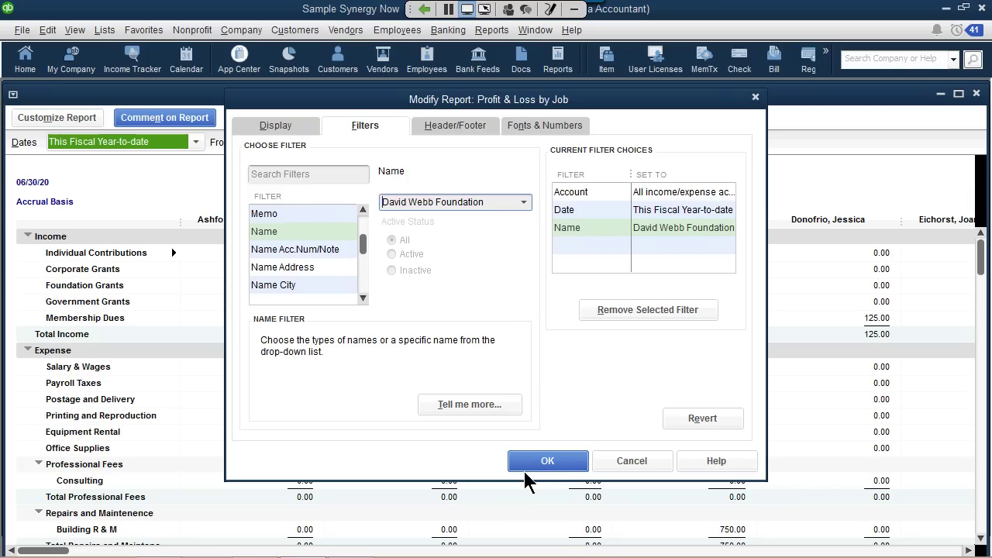
pyautogui.click(550, 464)
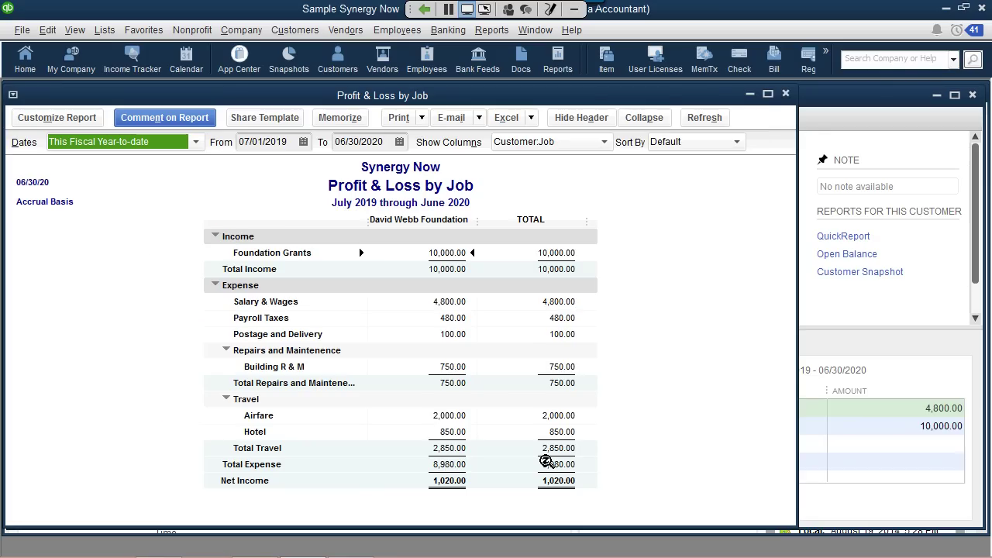
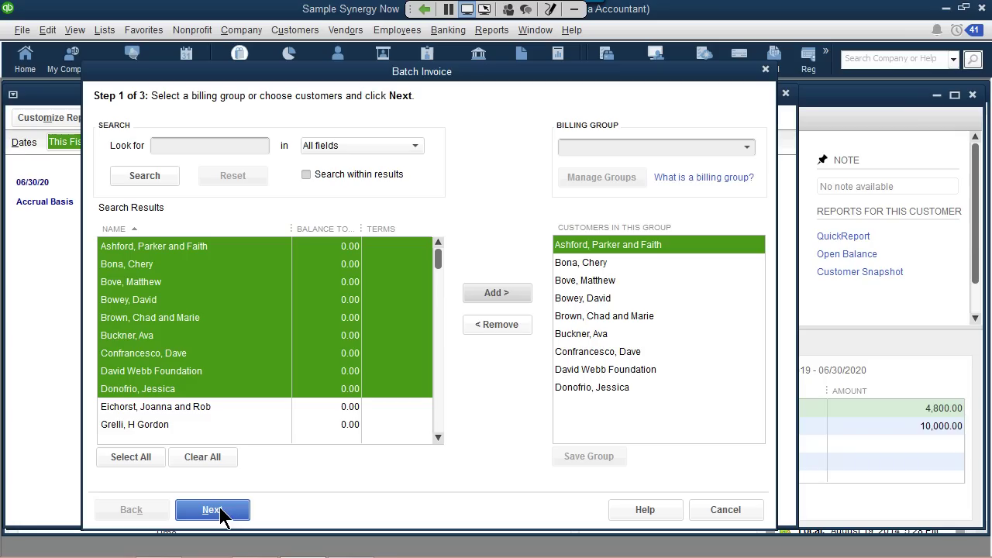
# Set up the batch invoice for the chosen customers with the Membership Dues item and the Go-Green class, and proceed to the invoice review
pyautogui.click(211, 510)
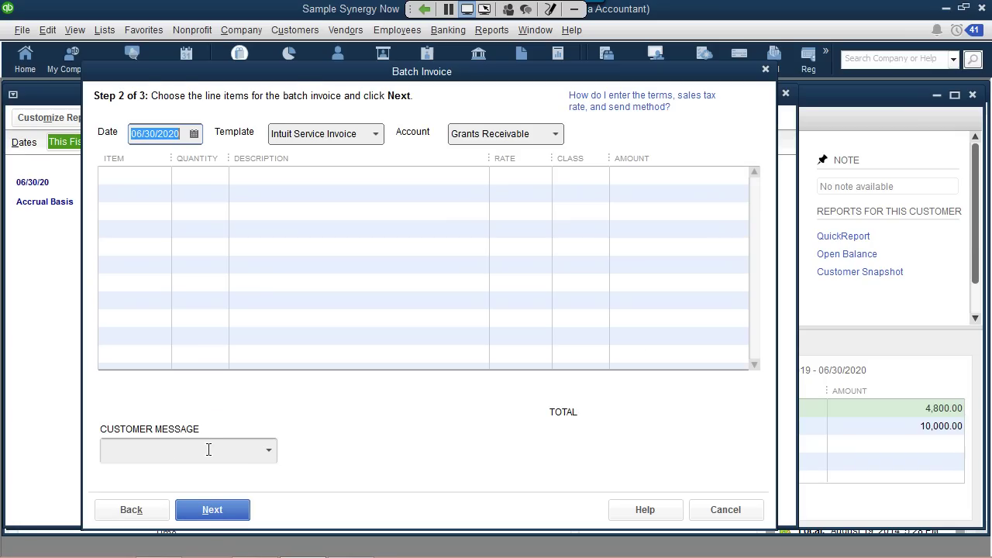
pyautogui.click(163, 176)
pyautogui.click(162, 177)
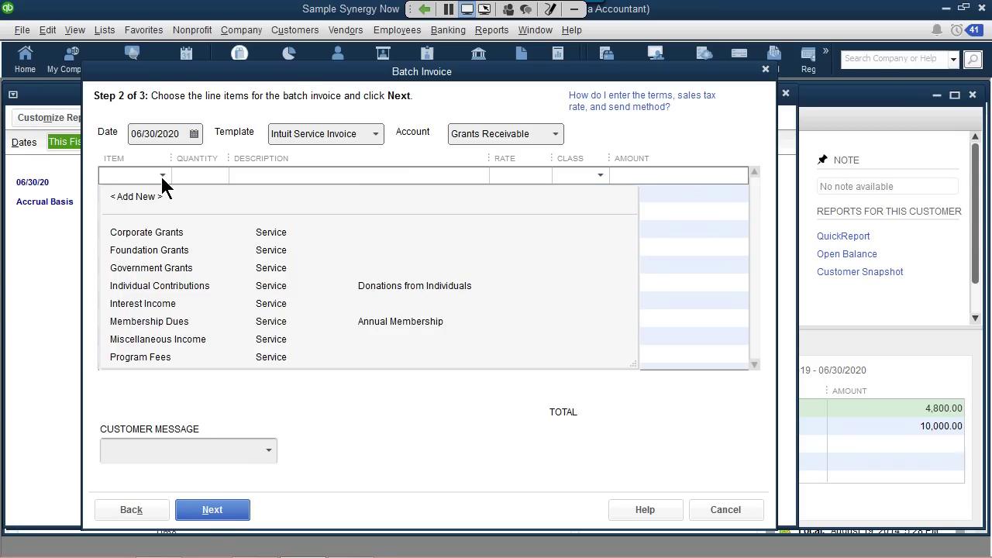
pyautogui.click(169, 321)
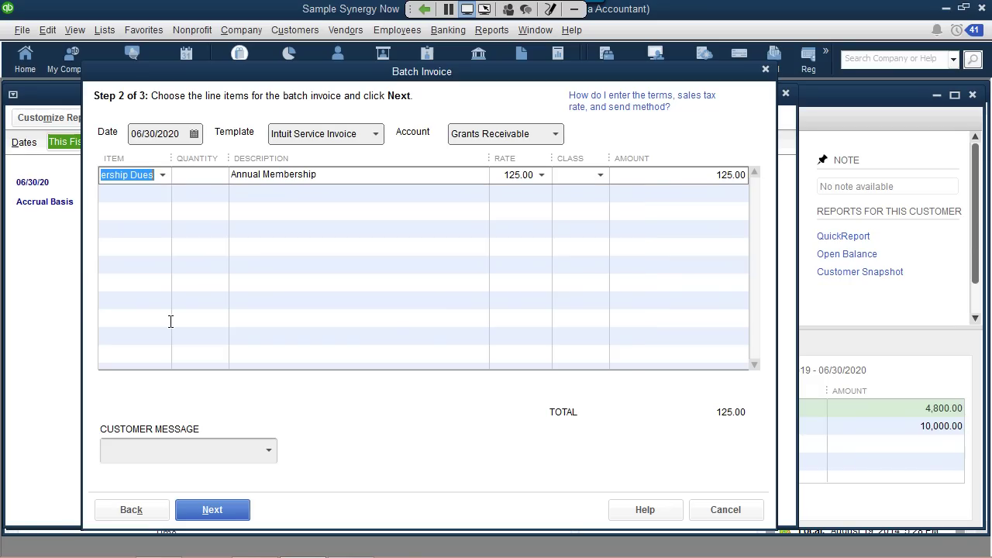
pyautogui.click(601, 178)
pyautogui.click(610, 232)
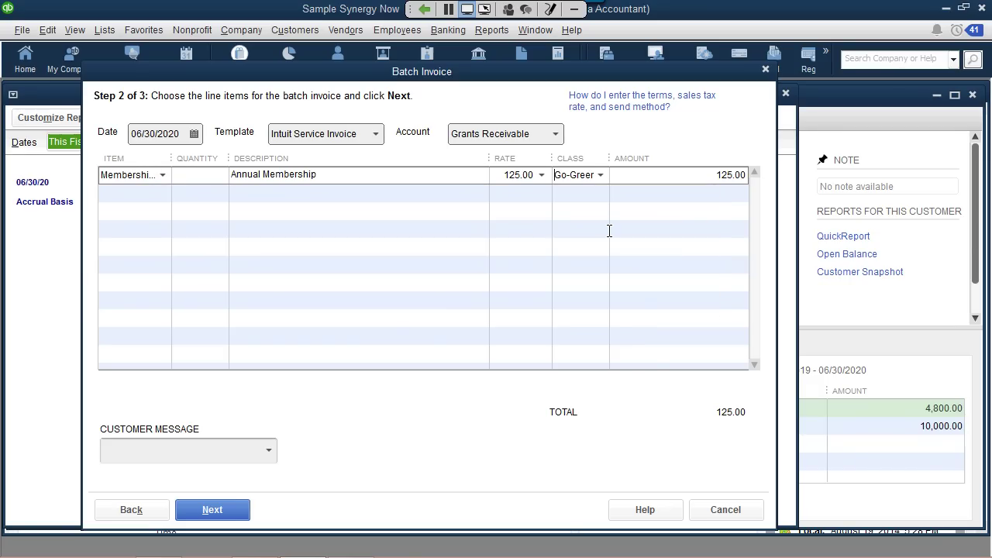
pyautogui.click(226, 512)
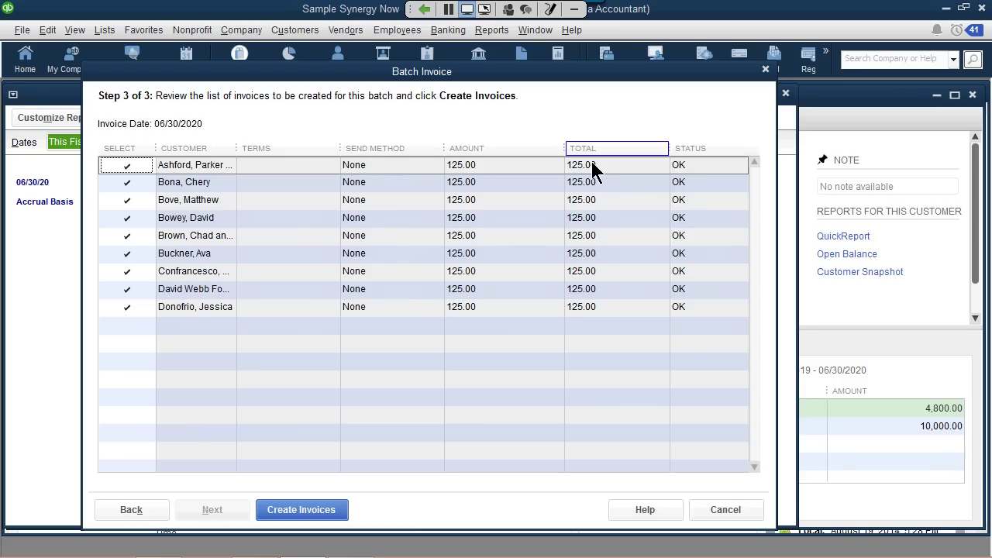
# Cancel the batch invoice without creating any invoices
pyautogui.click(765, 71)
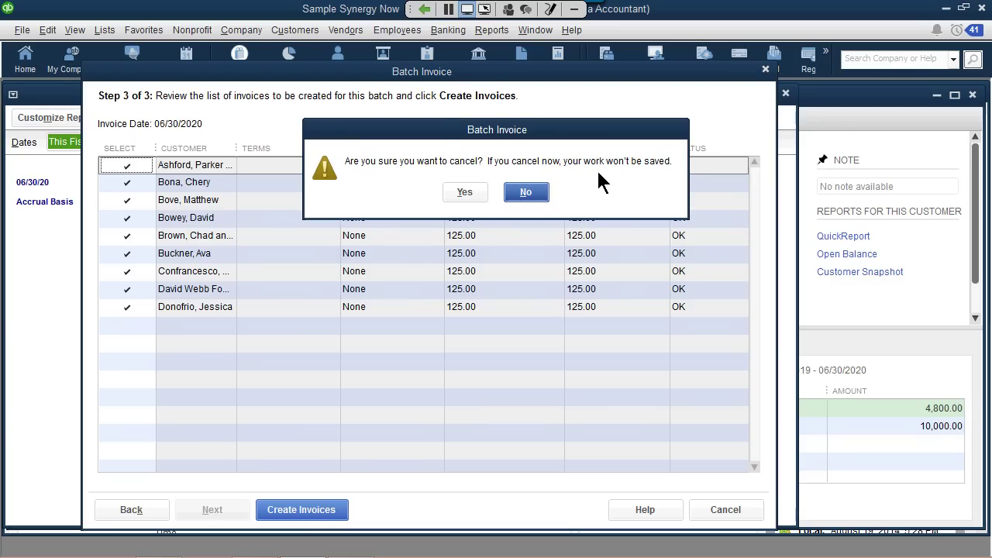
pyautogui.click(534, 197)
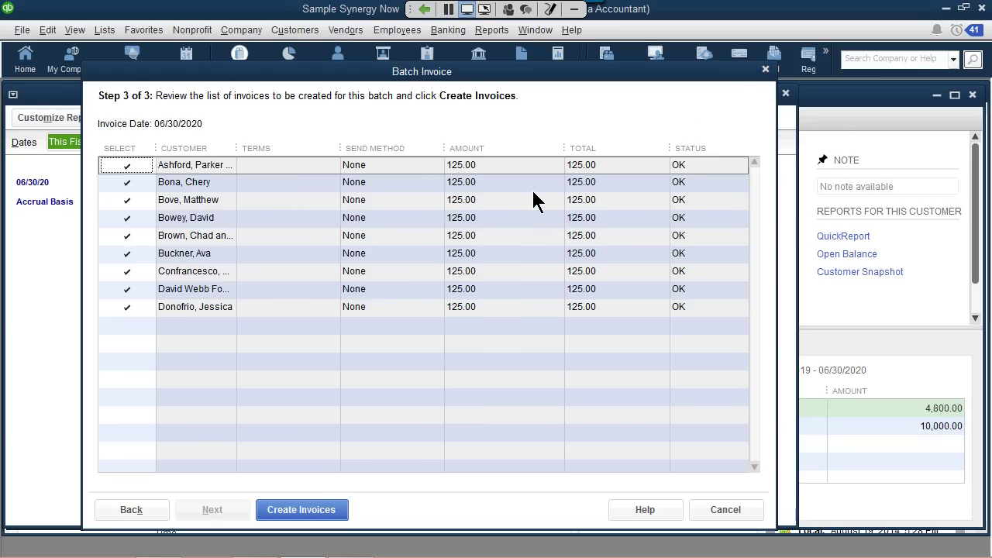
pyautogui.click(764, 70)
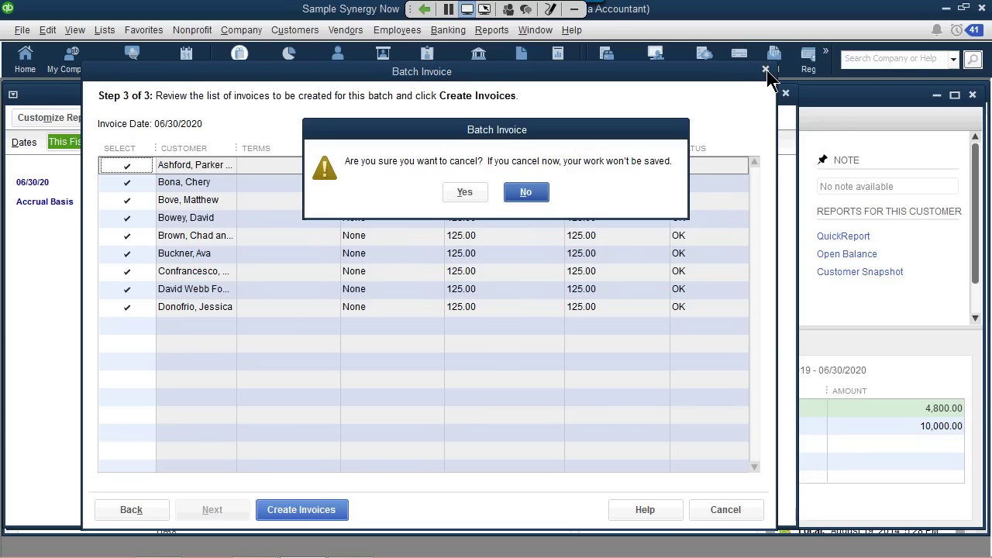
pyautogui.click(465, 194)
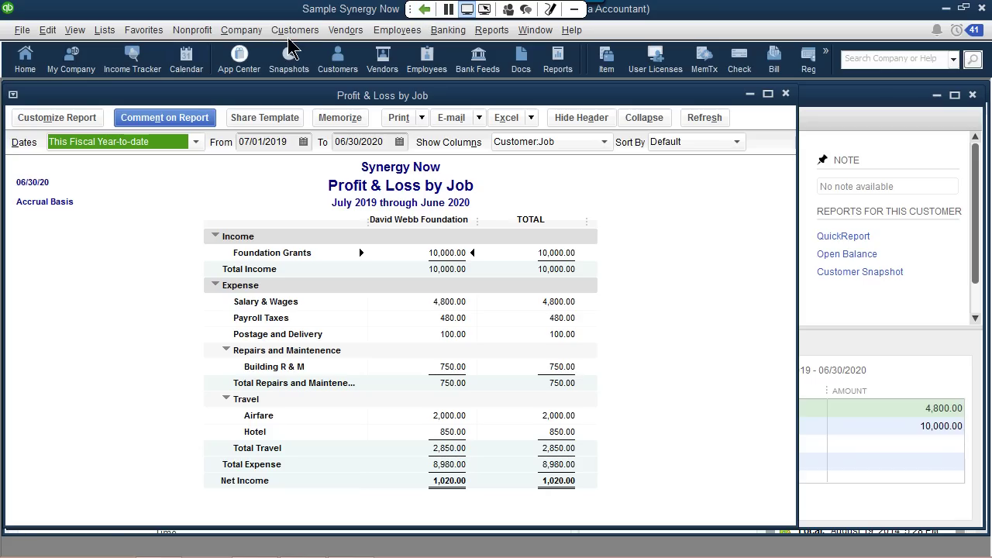
# Open Add/Edit Multiple List Entries for the active customers and go to the first blank row below the last entry
pyautogui.click(101, 39)
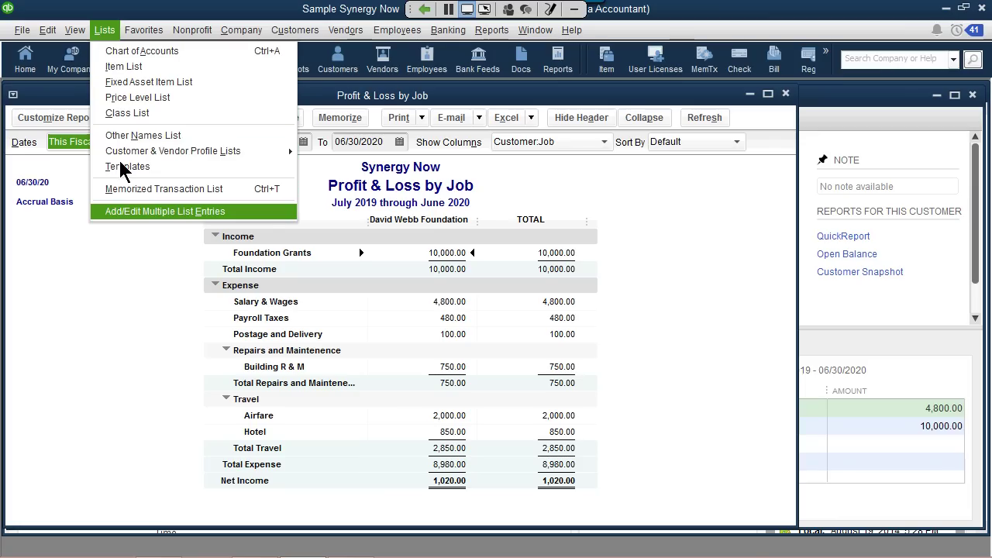
pyautogui.click(176, 210)
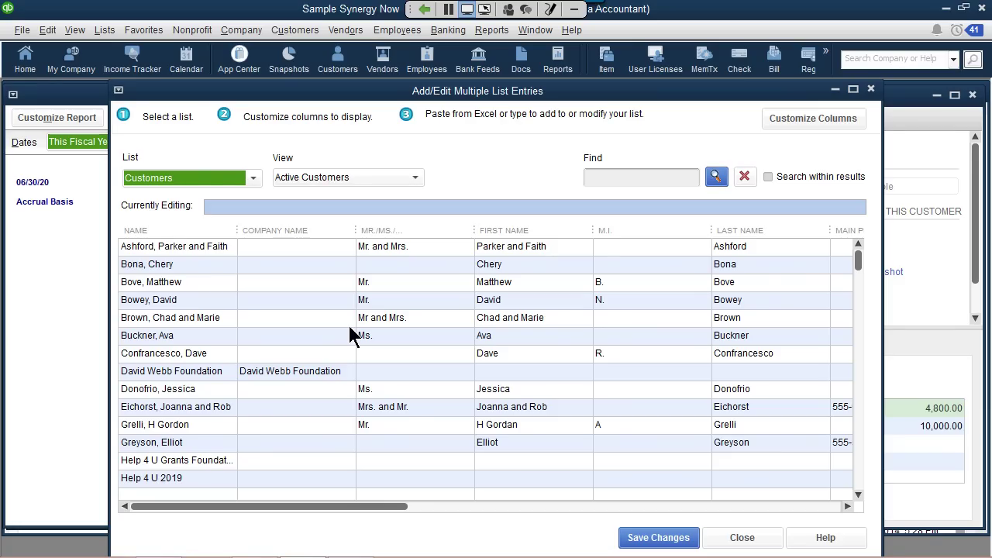
pyautogui.moveTo(862, 267); pyautogui.dragTo(871, 439)
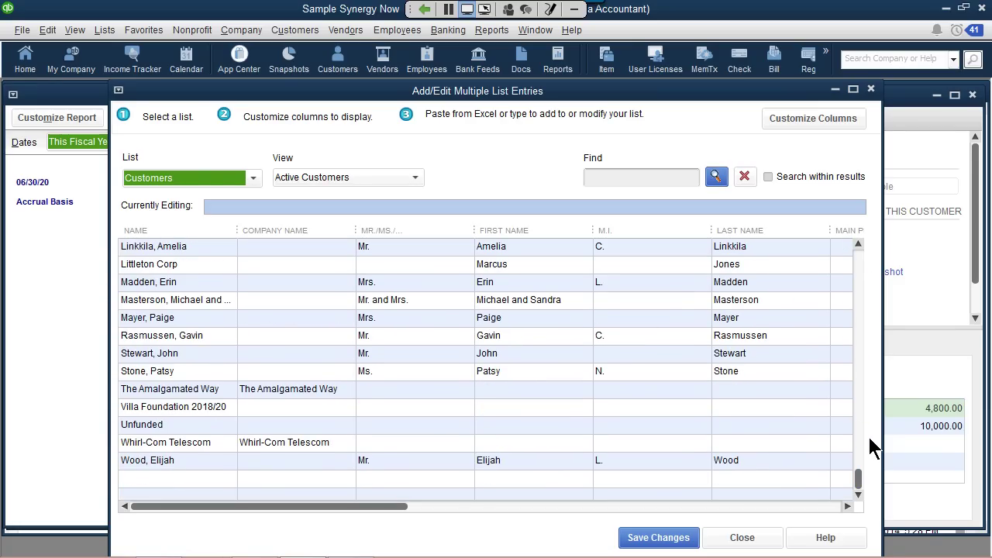
pyautogui.click(174, 487)
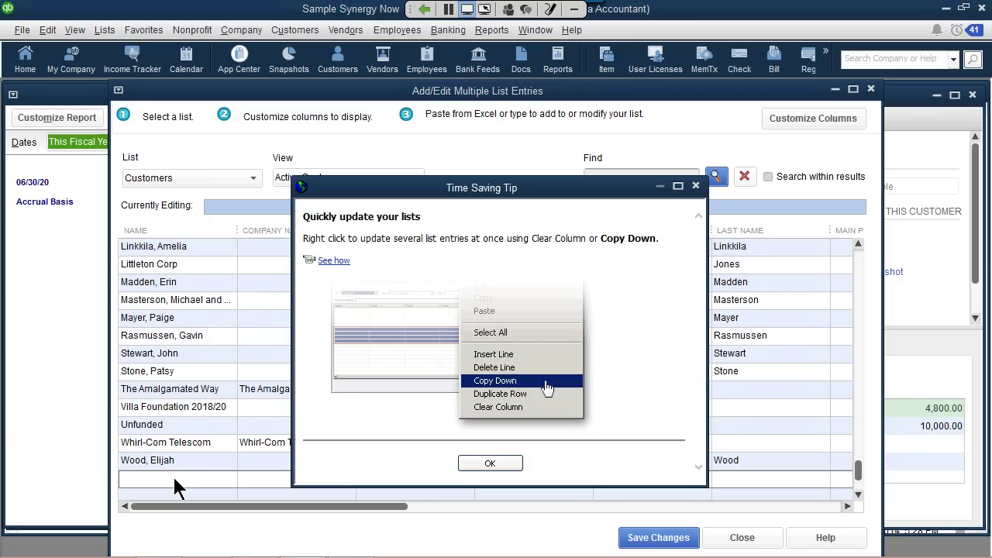
pyautogui.click(504, 464)
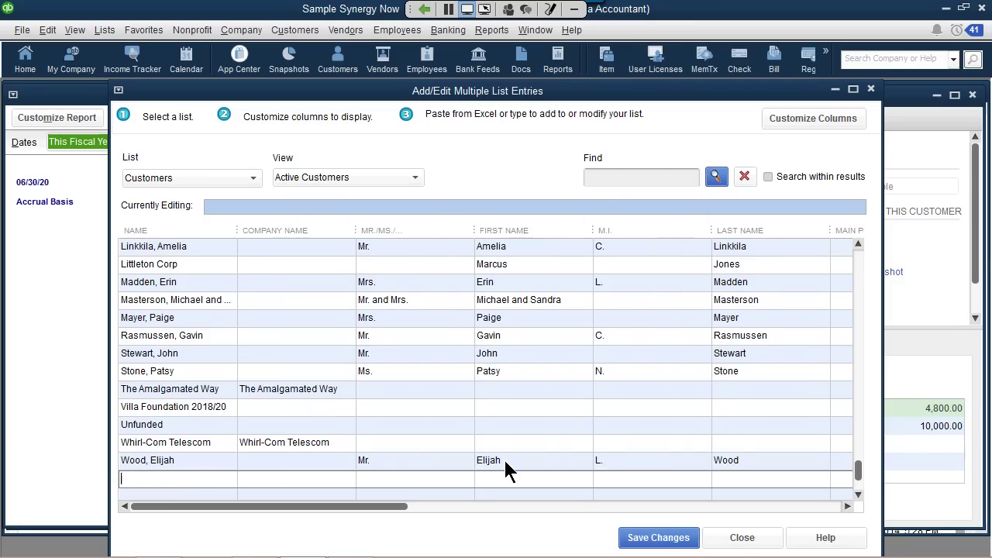
# Examine the row editing options available for the blank customer row, then close the multiple list entries window
pyautogui.rightClick(192, 483)
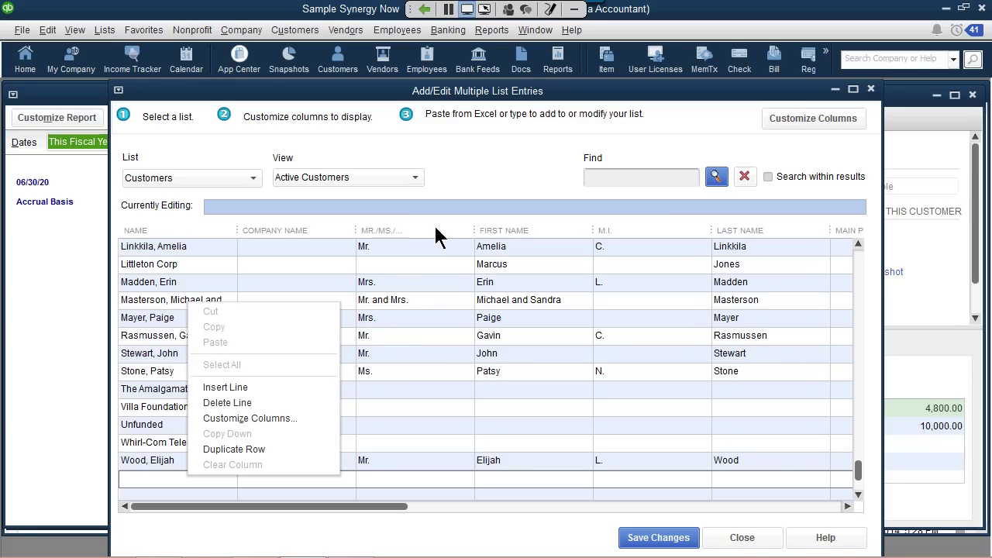
pyautogui.click(677, 114)
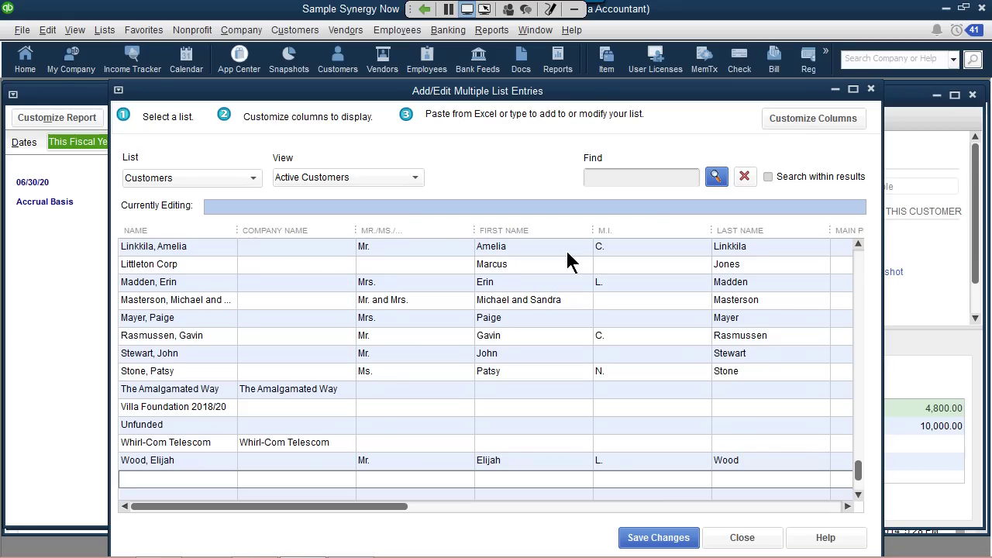
pyautogui.moveTo(980, 556)
pyautogui.click(870, 90)
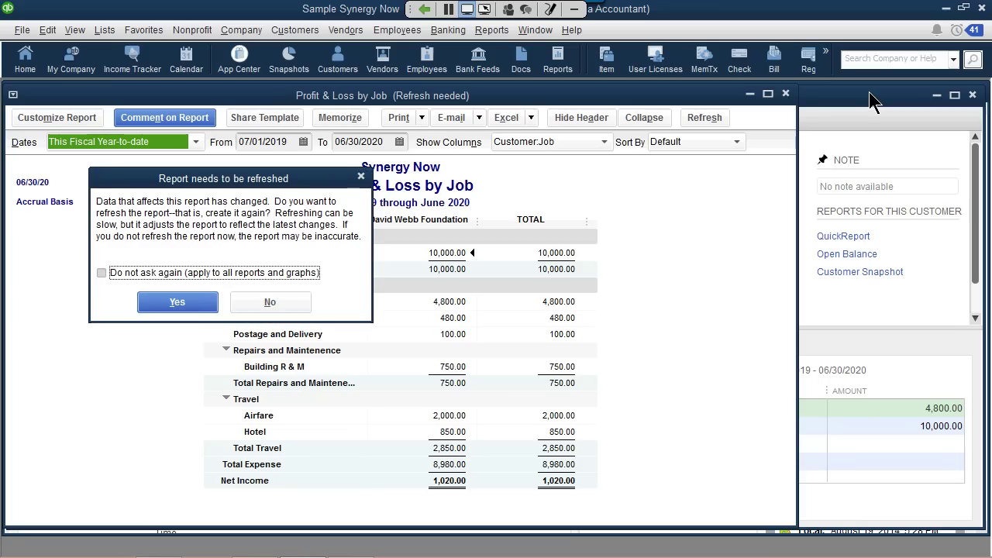
# Refresh the Profit & Loss by Job report, then close the report and the Customer Center
pyautogui.click(195, 304)
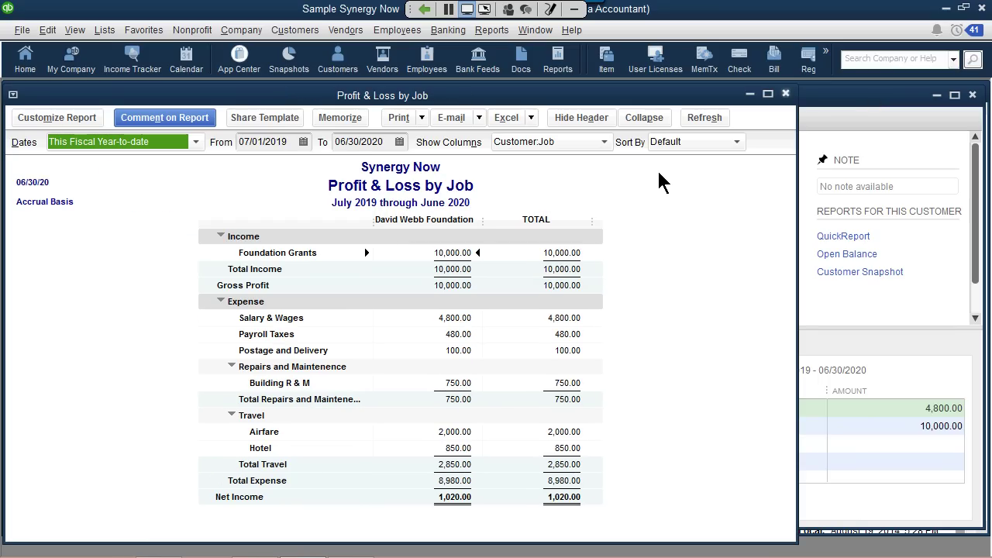
pyautogui.click(786, 94)
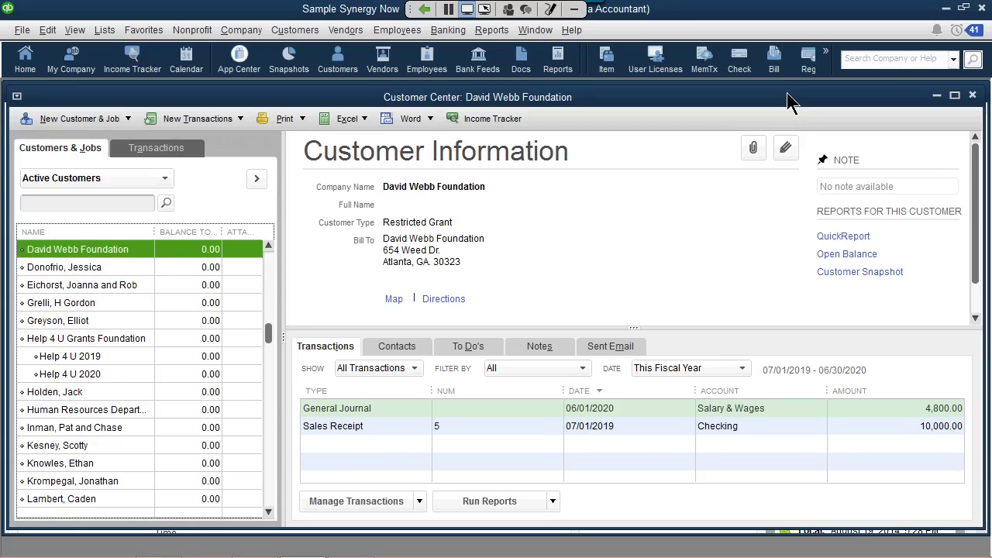
pyautogui.click(972, 95)
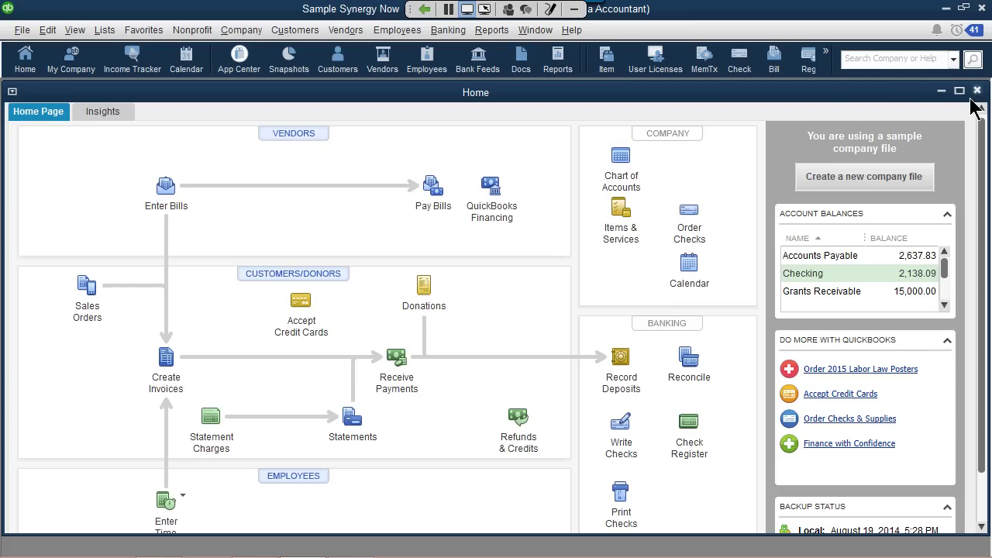
# Start a donation sales receipt for an individual donor and set the payment method to Master Card
pyautogui.click(424, 287)
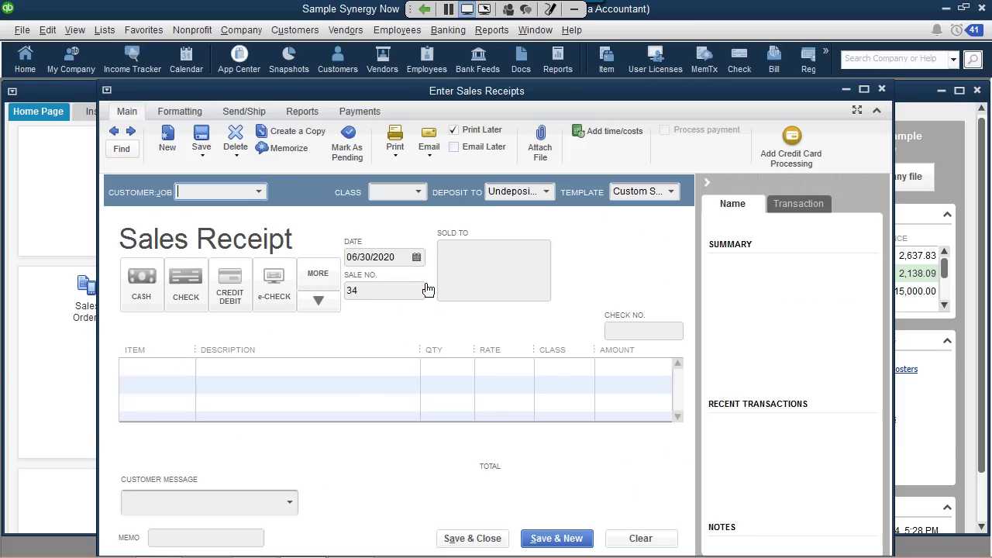
pyautogui.click(259, 192)
pyautogui.click(261, 248)
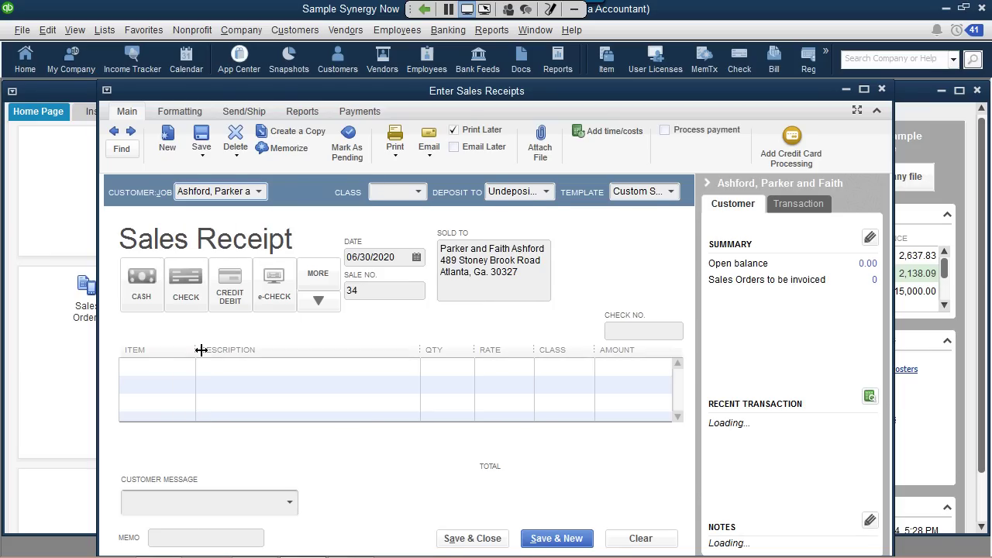
pyautogui.click(229, 300)
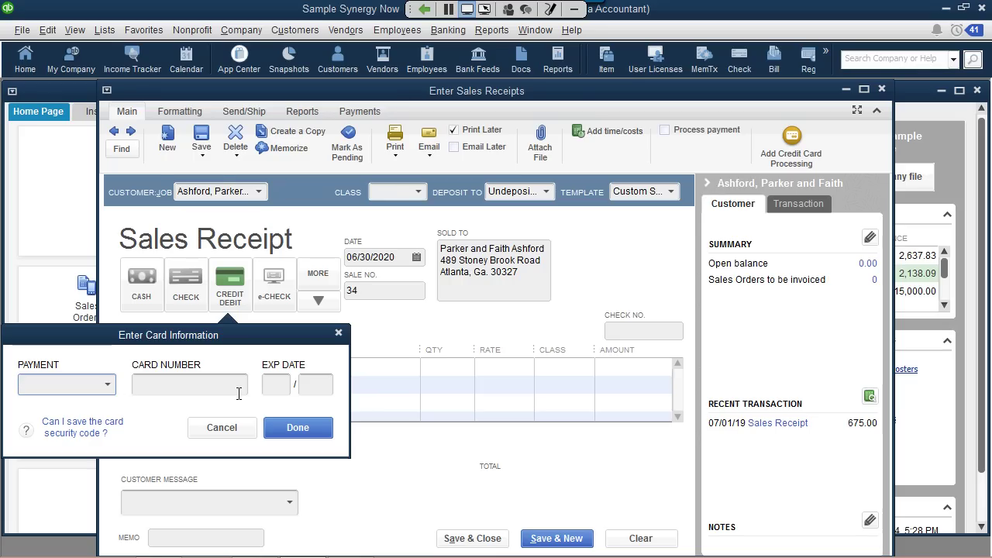
pyautogui.click(244, 428)
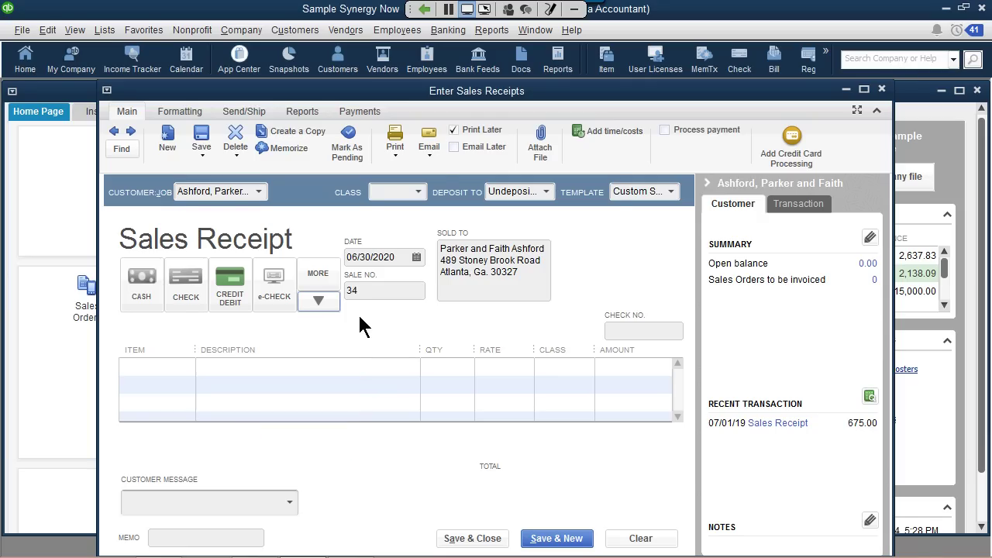
pyautogui.click(318, 300)
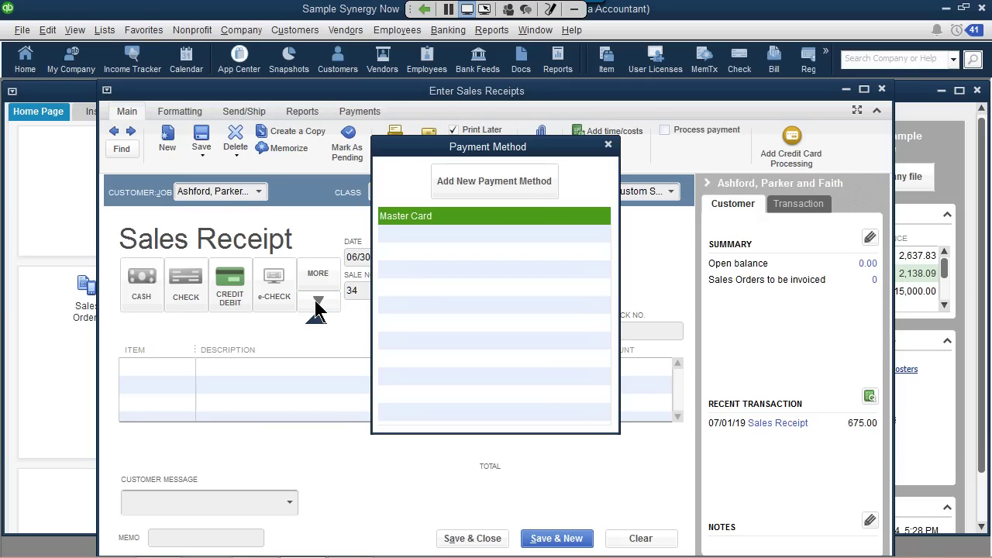
pyautogui.click(395, 215)
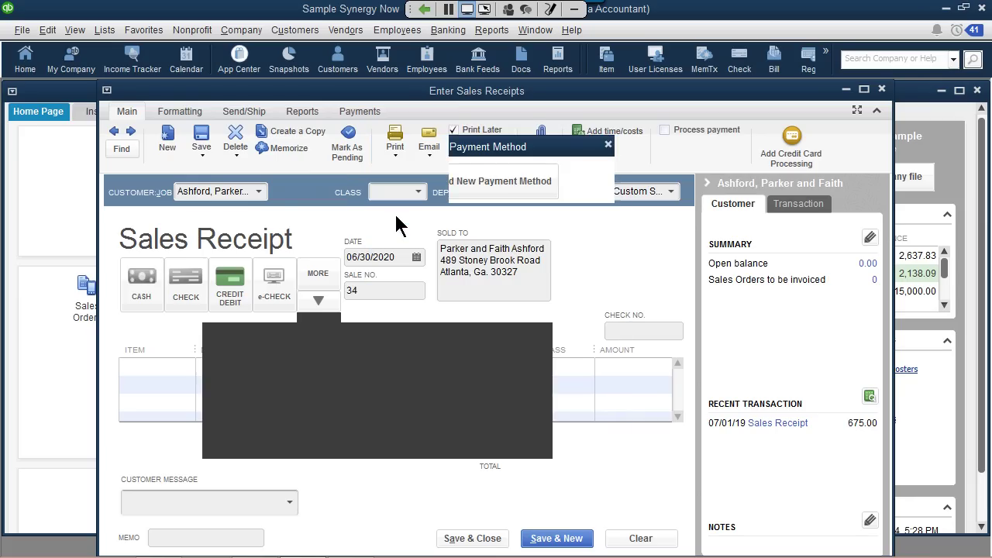
pyautogui.click(492, 427)
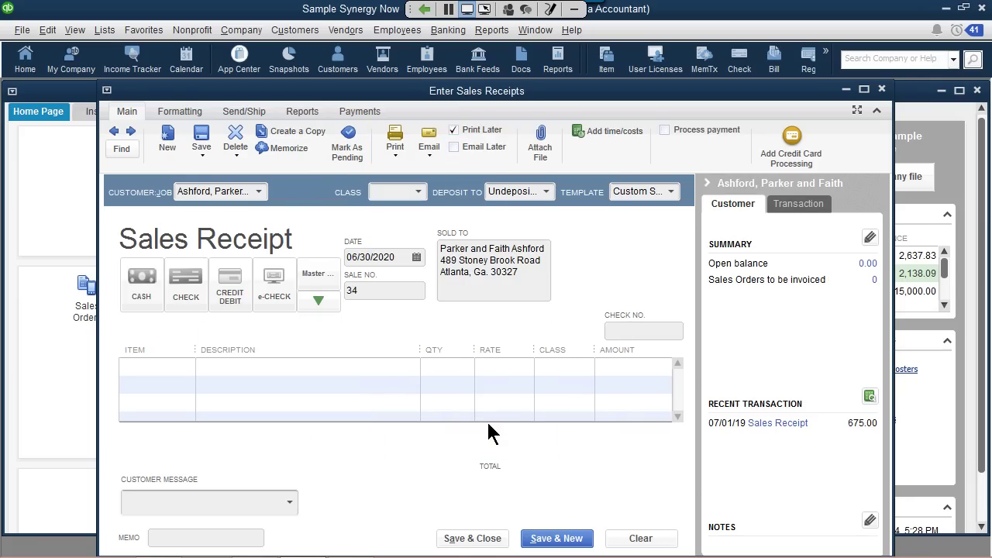
# Add an Individual Contributions line of 100.00 with the Fundraising class, then save and close the sales receipt
pyautogui.click(155, 368)
pyautogui.click(186, 367)
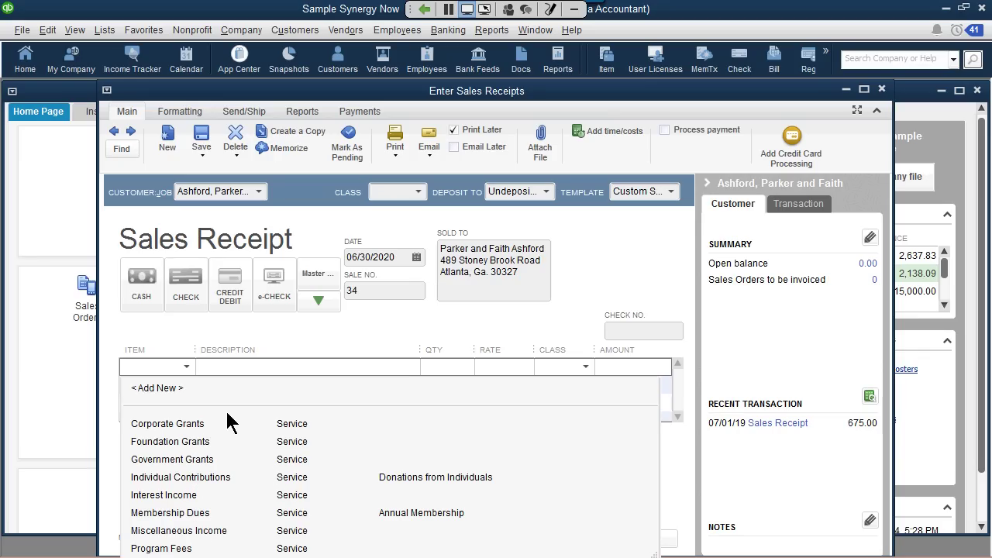
pyautogui.click(154, 366)
pyautogui.write('Ind')
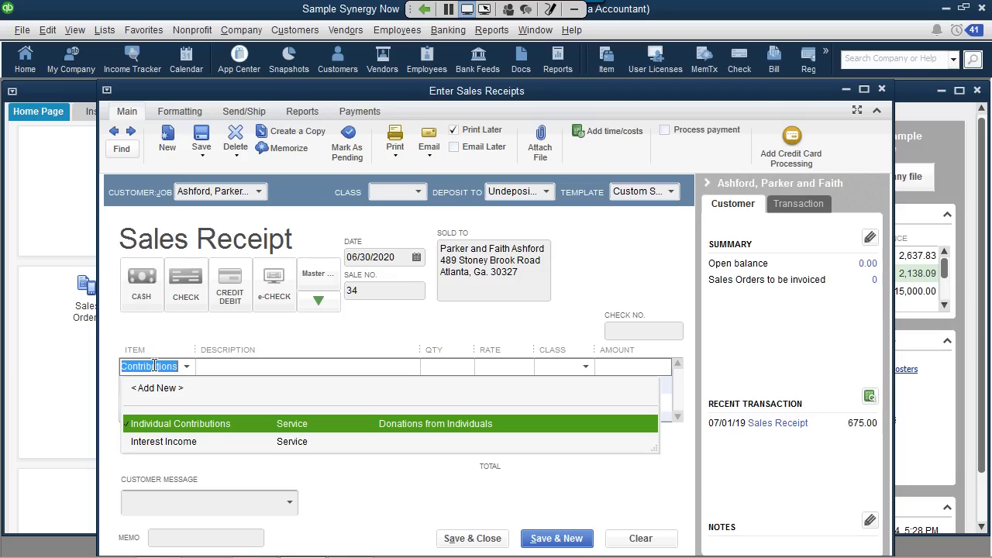
pyautogui.click(204, 424)
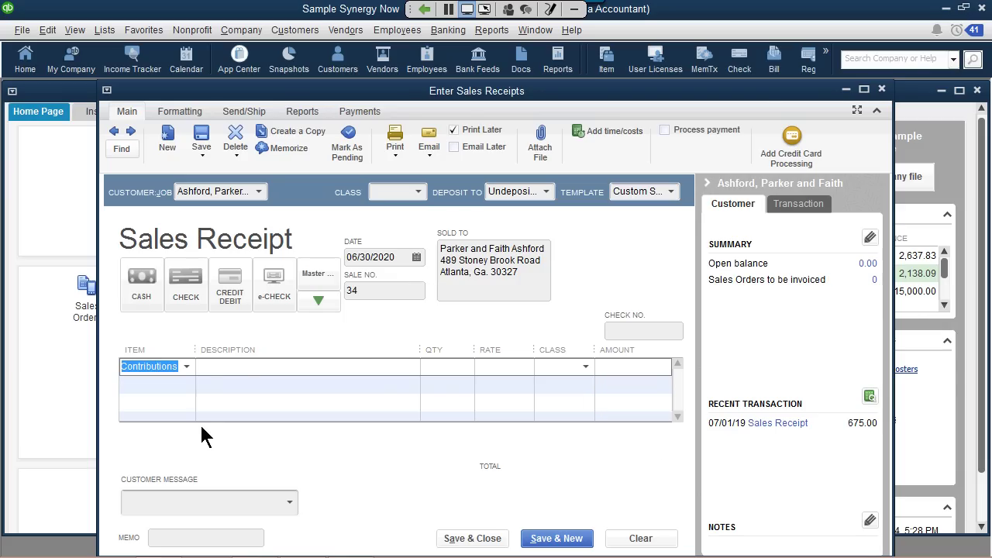
pyautogui.click(586, 366)
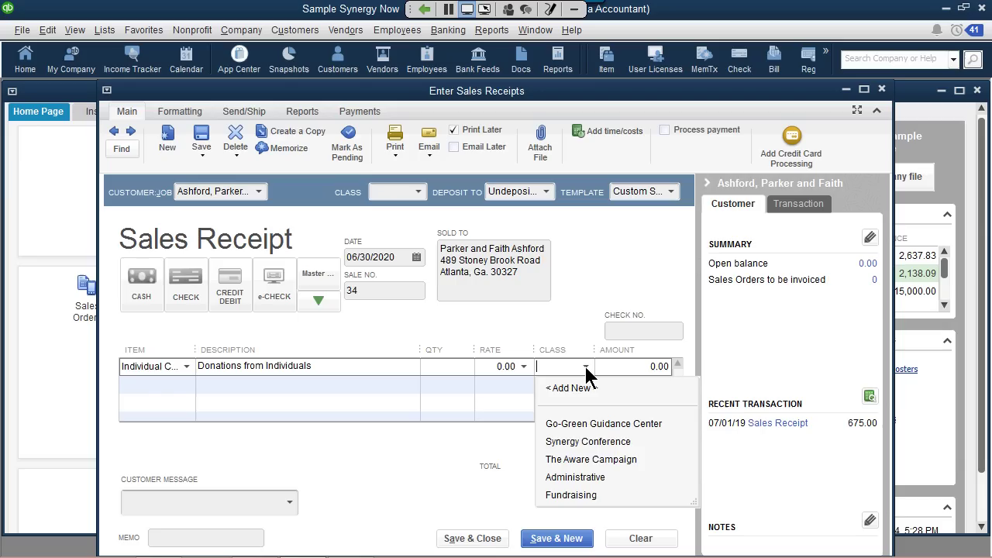
pyautogui.click(574, 495)
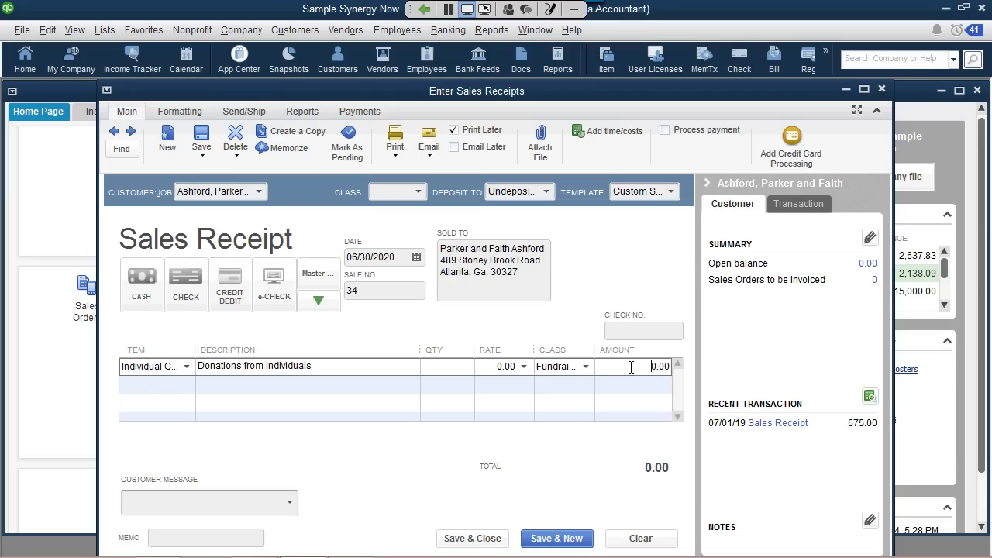
pyautogui.click(631, 366)
pyautogui.write('100')
pyautogui.press('Tab')
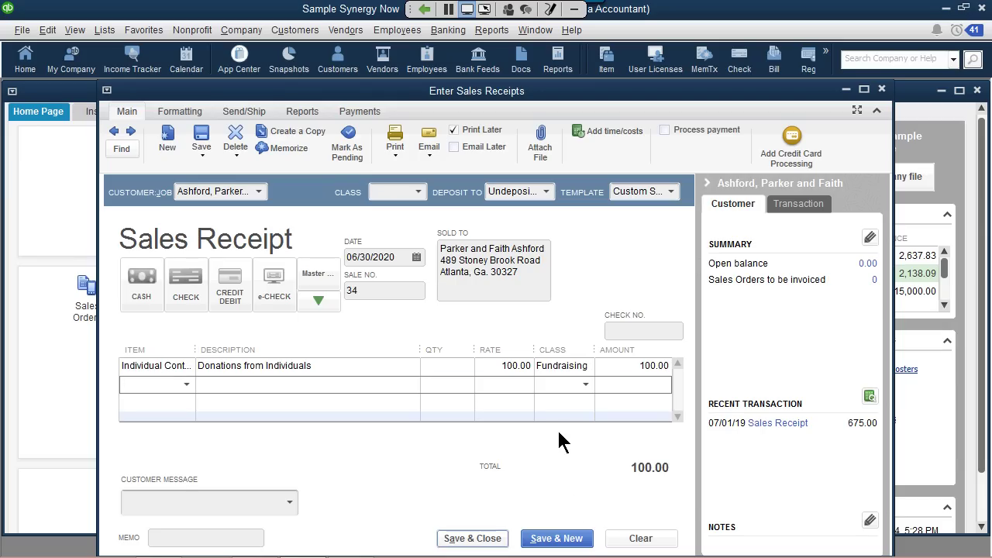
pyautogui.click(496, 541)
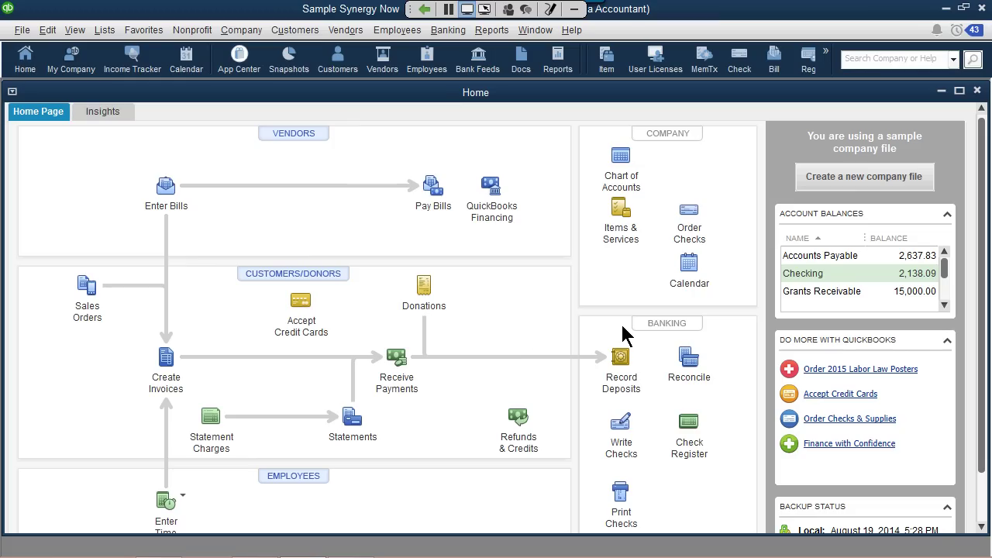
# Start a bank deposit to Checking containing the 100.00 Master Card donation
pyautogui.click(617, 389)
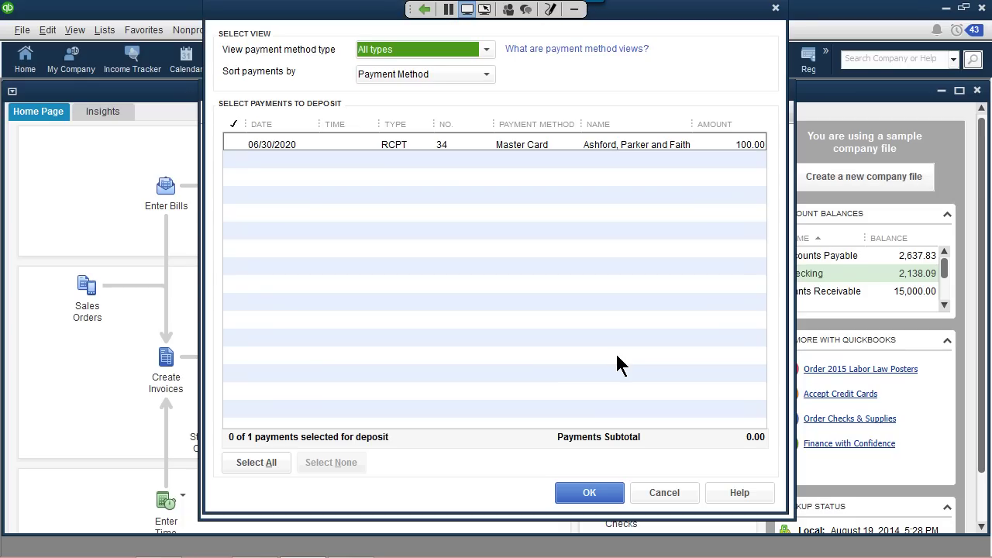
pyautogui.click(236, 144)
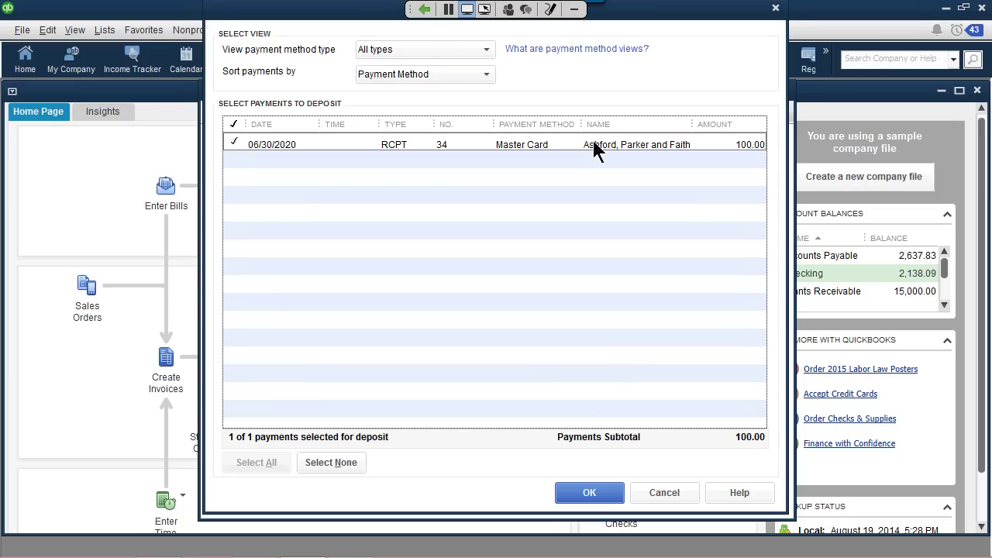
pyautogui.click(591, 497)
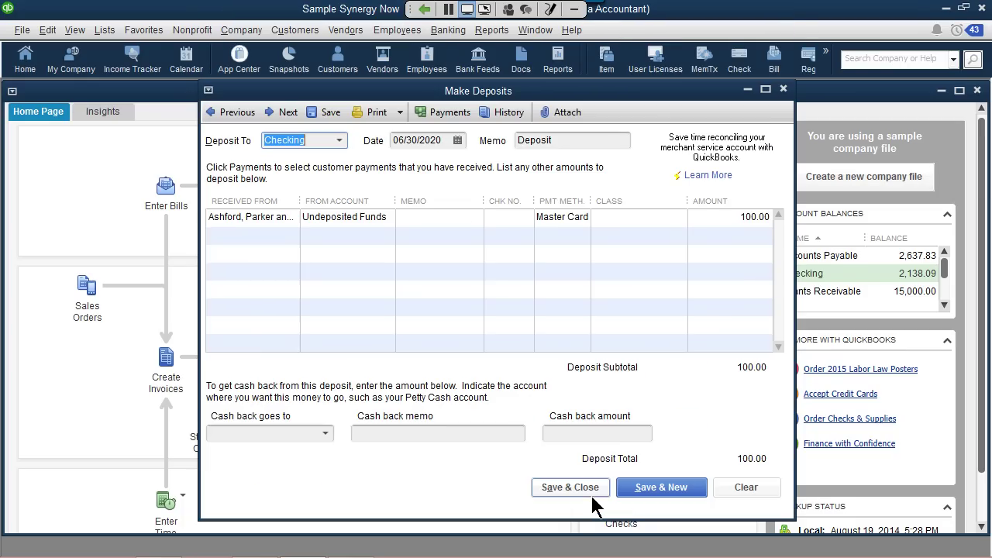
# Enter Credit Card Fees as the source account on the second line of the deposit
pyautogui.click(398, 273)
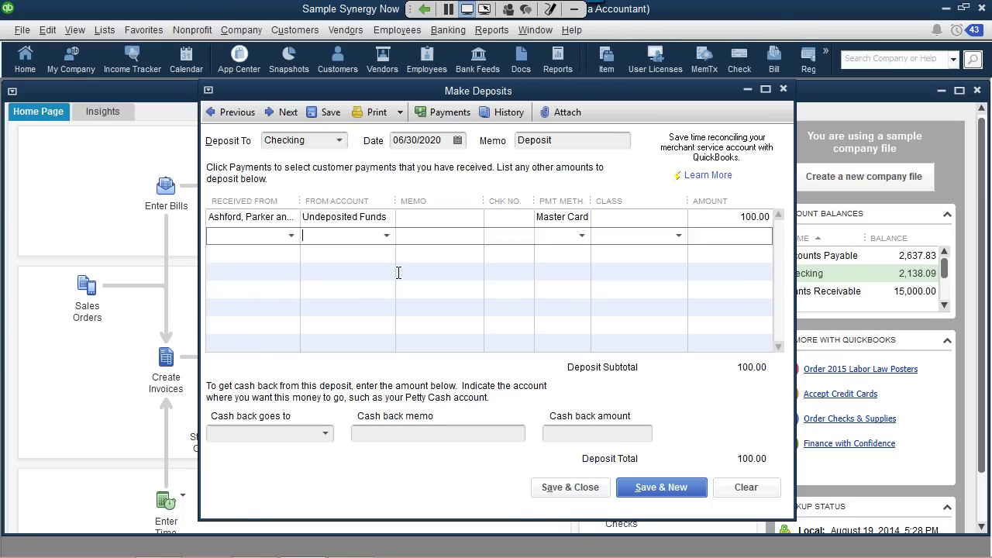
pyautogui.click(386, 235)
pyautogui.write('ch')
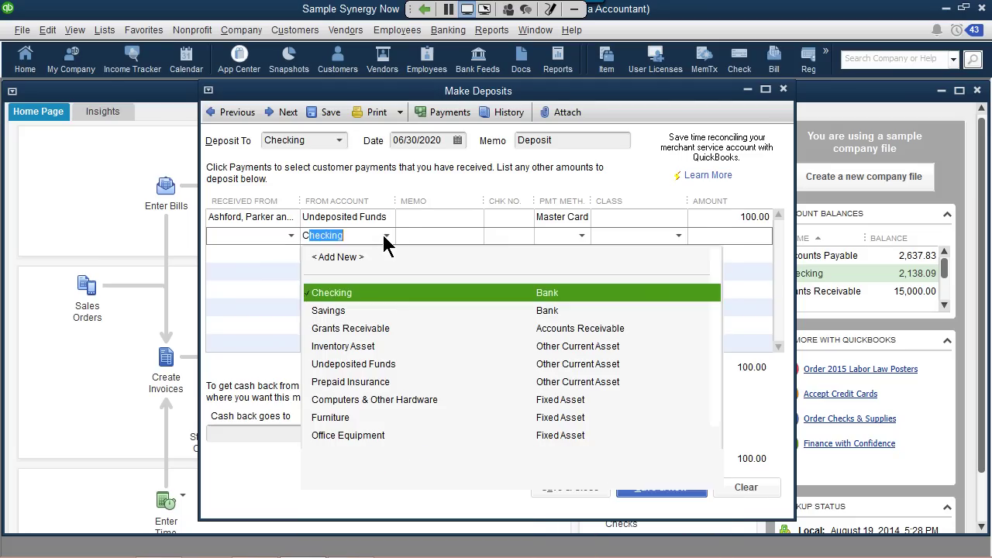
pyautogui.press('Escape')
pyautogui.write('bank')
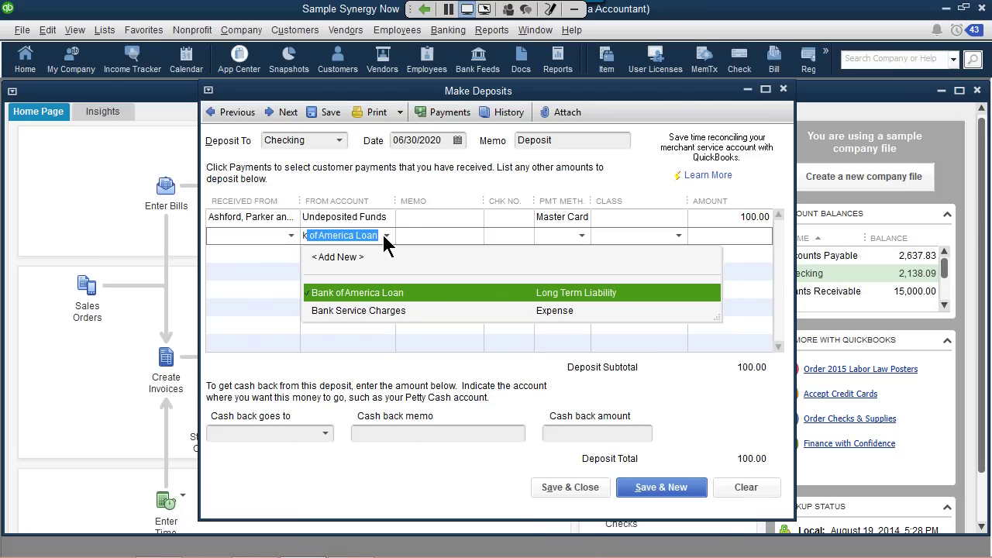
pyautogui.press('Escape')
pyautogui.write('Credit')
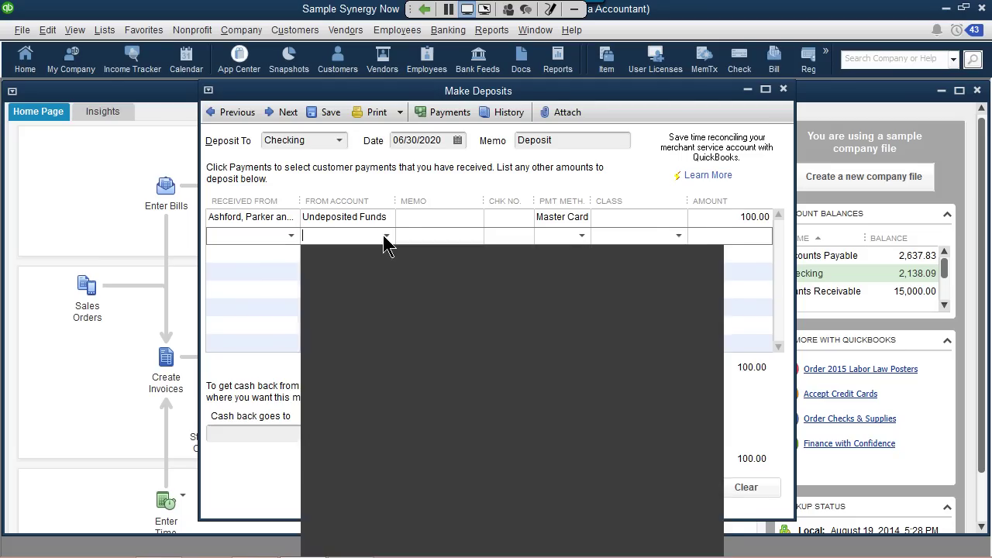
pyautogui.write(' Ca')
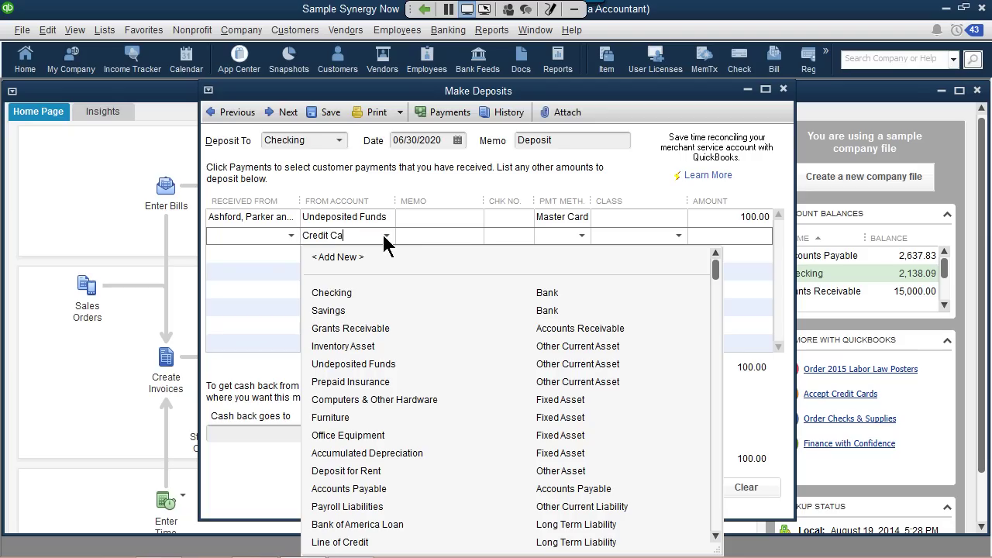
pyautogui.write('rd Fees')
pyautogui.press('Tab')
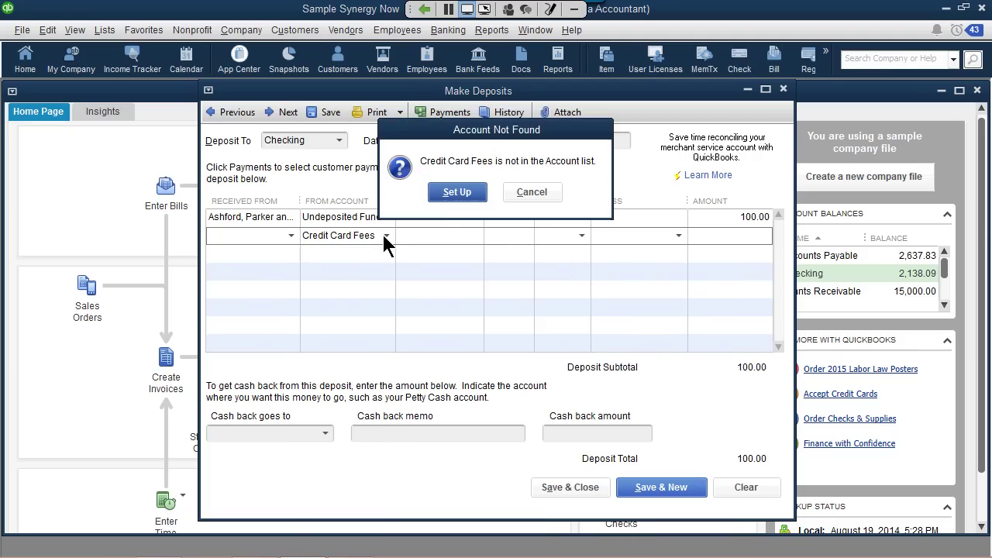
# Set up Credit Card Fees as a new Expense account and save it
pyautogui.click(442, 194)
pyautogui.click(67, 218)
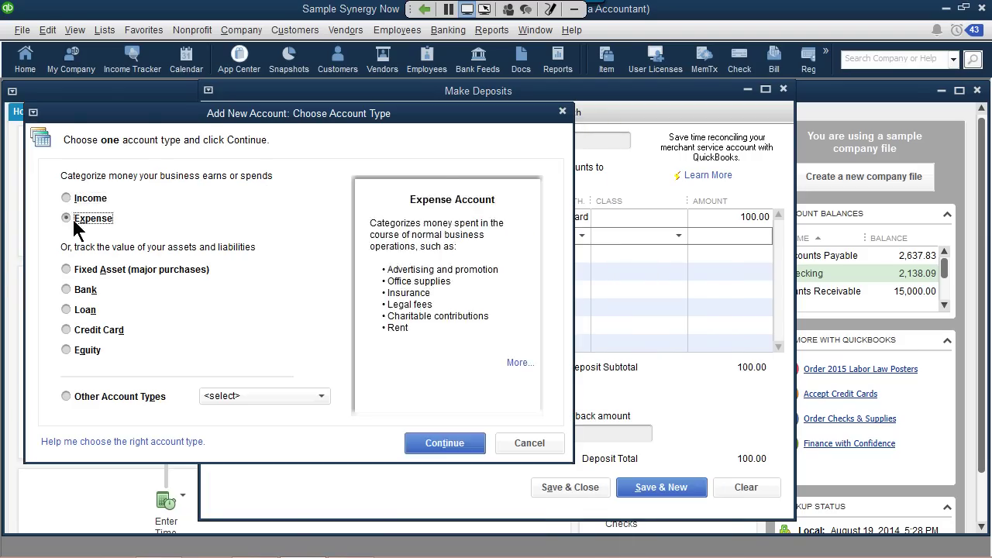
pyautogui.click(434, 441)
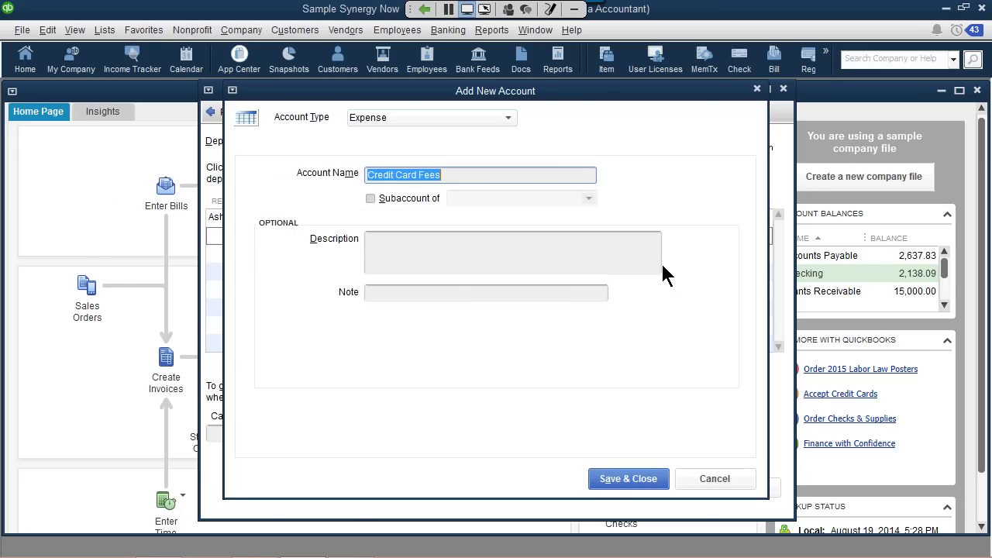
pyautogui.click(639, 482)
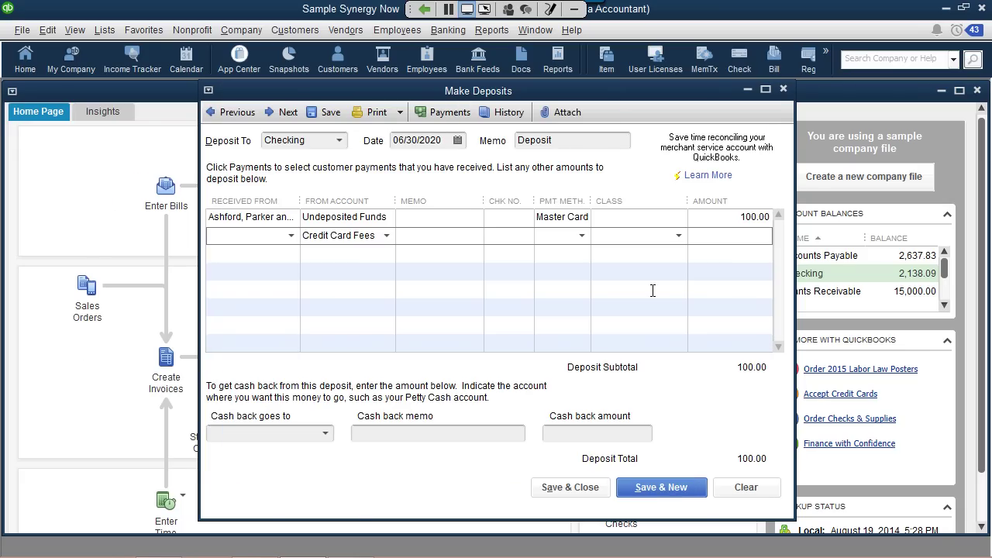
# Set the Credit Card Fees line to -1.29, then close the deposit without saving it
pyautogui.click(705, 244)
pyautogui.write('-1.29')
pyautogui.press('Tab')
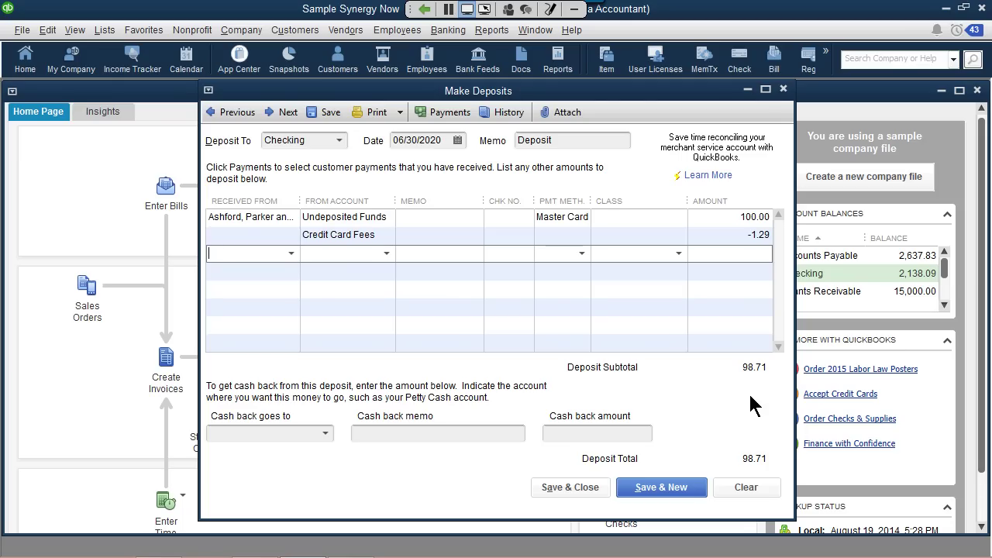
pyautogui.click(783, 90)
pyautogui.click(493, 193)
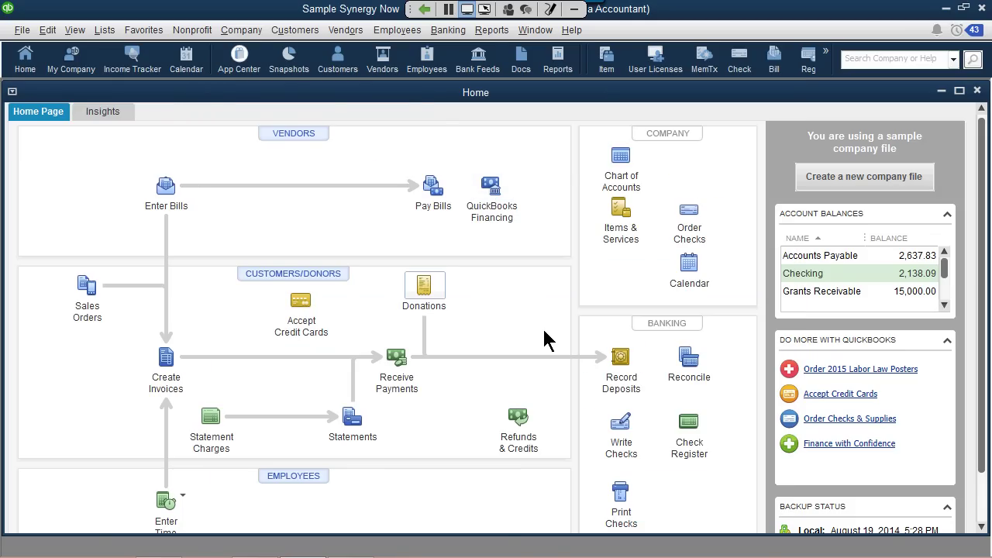
# Bring up the previous donation sales receipt, number 34, and open the data layout customization of its template
pyautogui.click(428, 288)
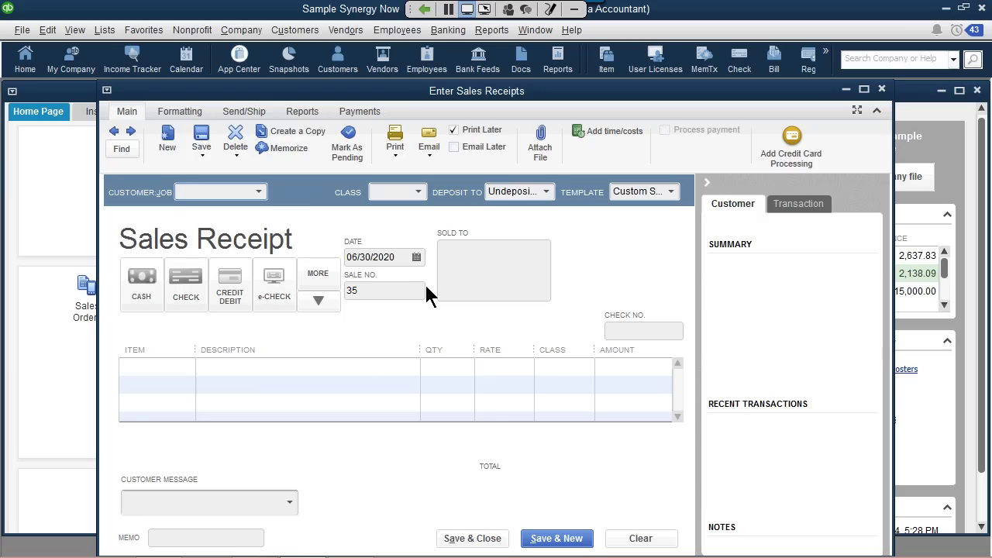
pyautogui.click(114, 133)
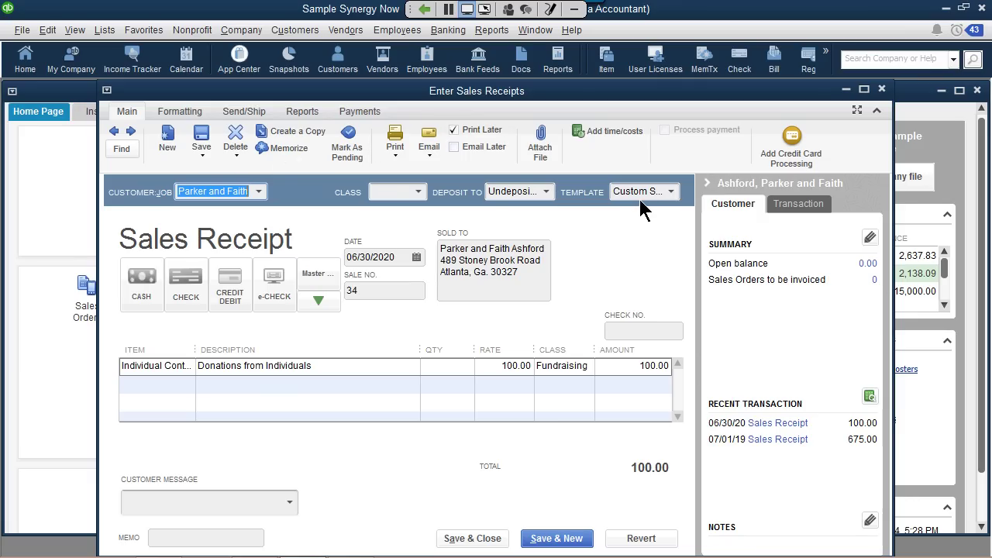
pyautogui.click(190, 113)
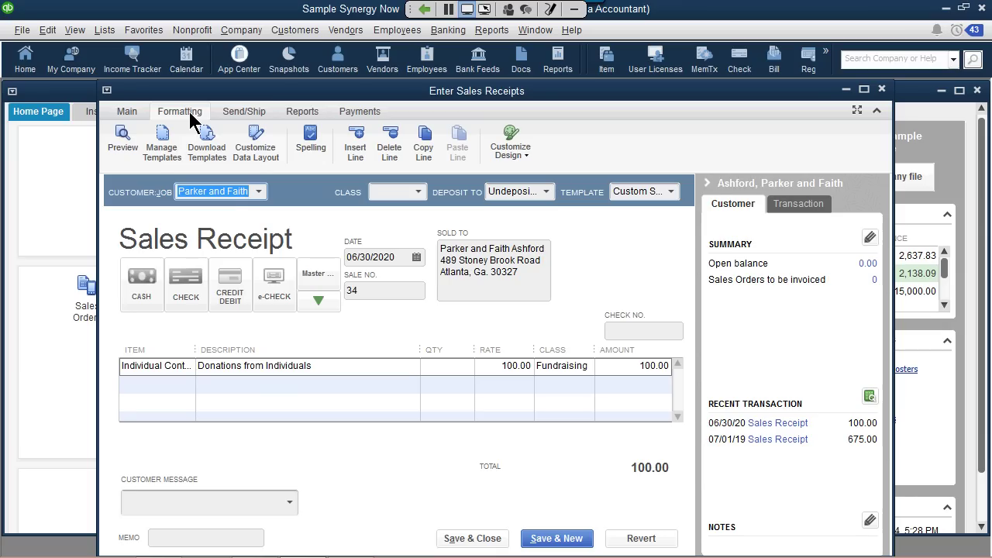
pyautogui.click(258, 151)
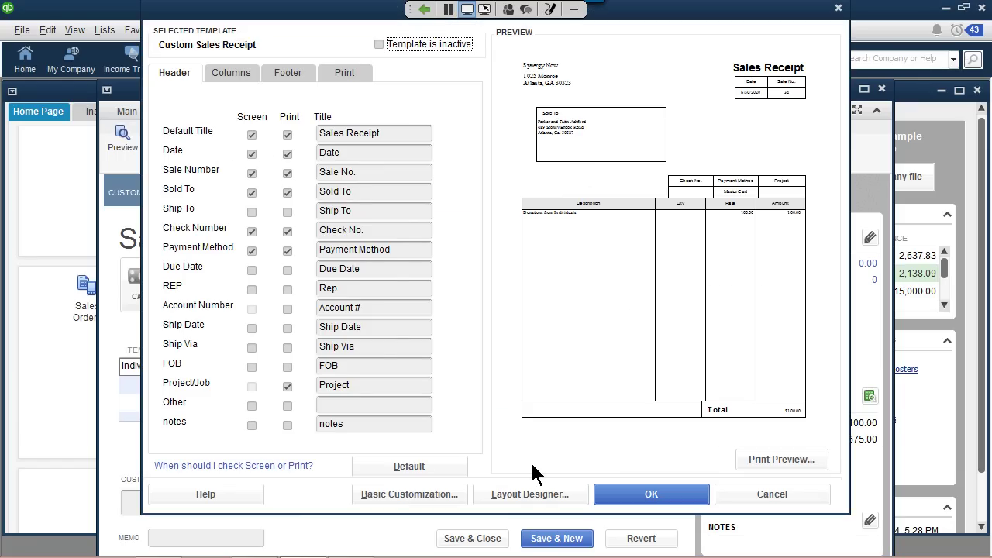
# Exclude the default title, sale number, sold to, check number, payment method and project from the printed sales receipt, and suppress the overlapping-fields message
pyautogui.click(287, 136)
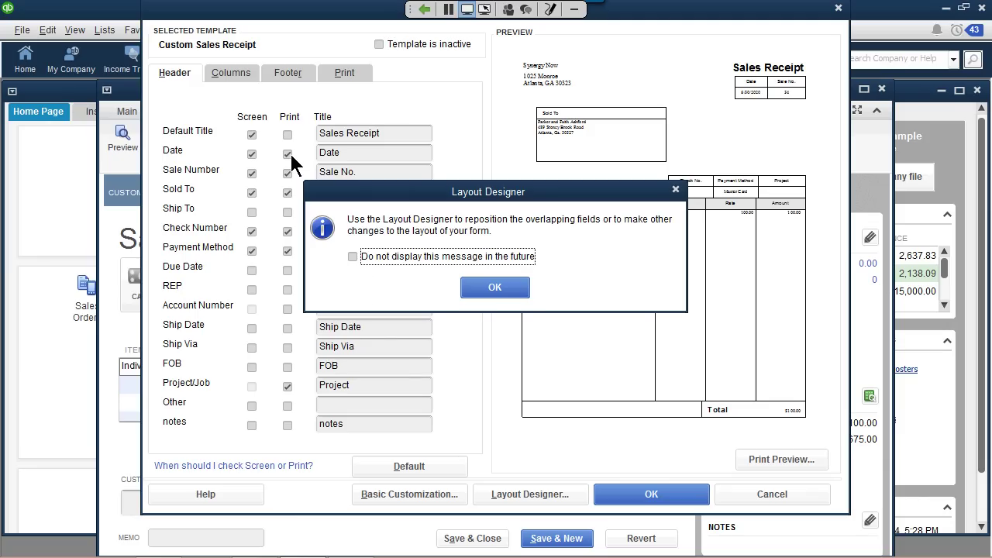
pyautogui.click(494, 287)
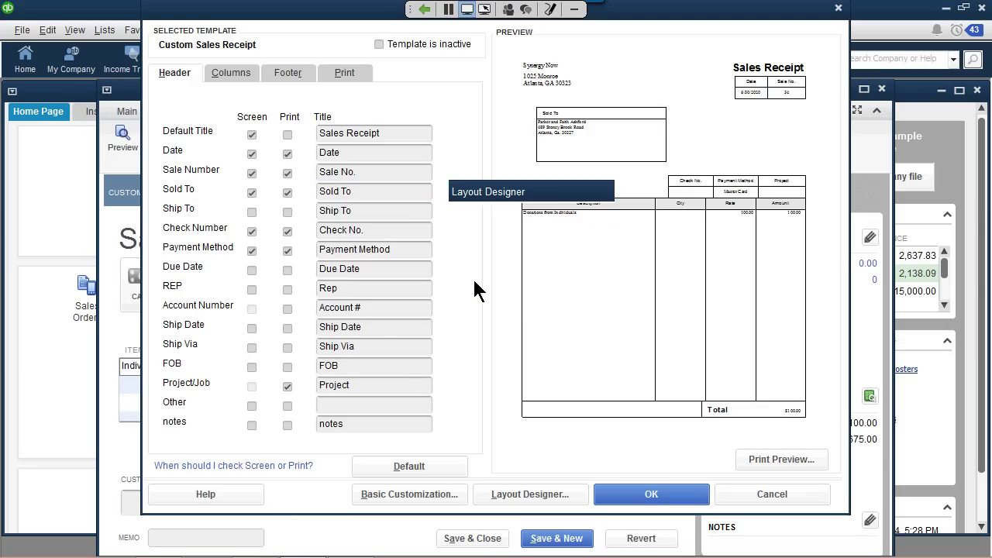
pyautogui.click(287, 173)
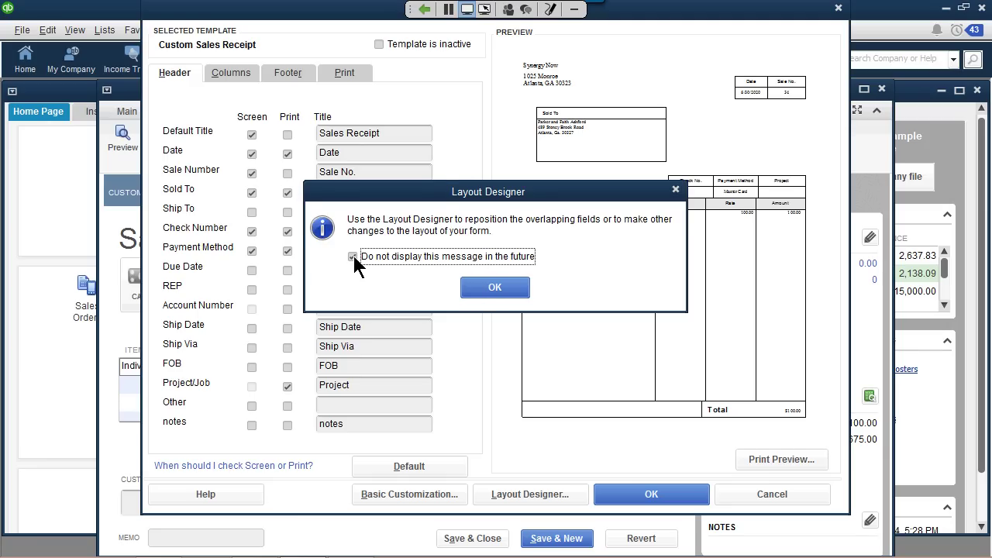
pyautogui.click(493, 290)
pyautogui.click(288, 192)
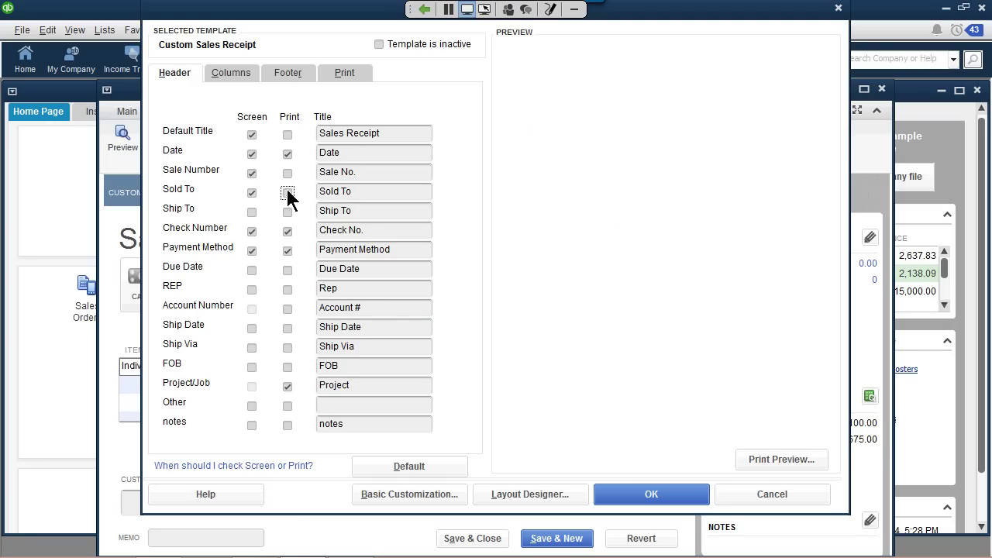
pyautogui.click(288, 231)
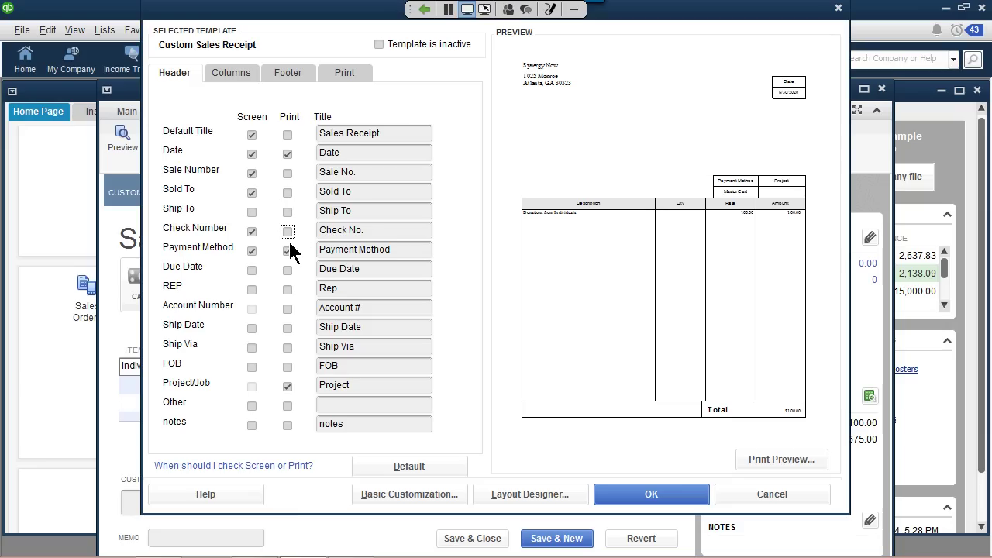
pyautogui.click(288, 250)
pyautogui.click(288, 386)
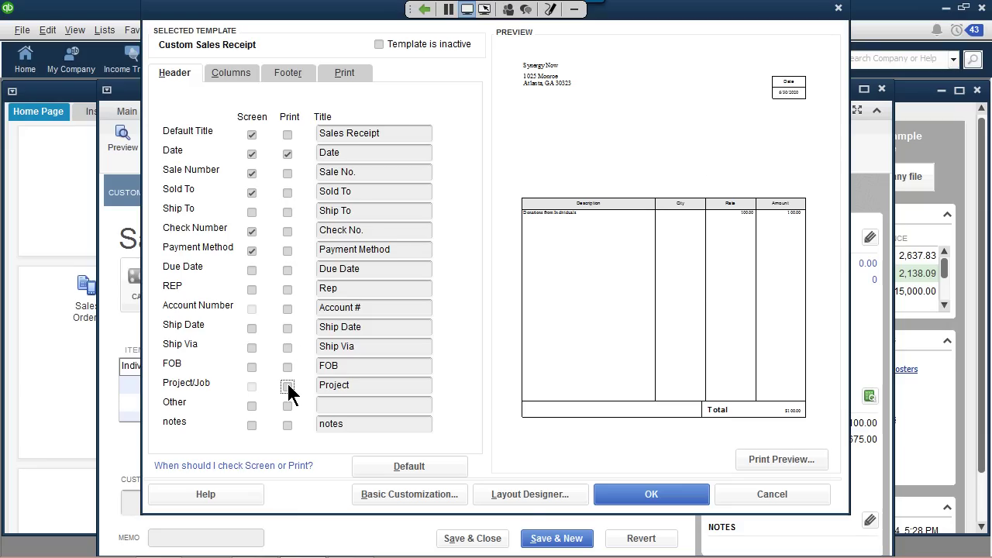
# Add the QBME_Logo_Black image from the Desktop to the receipt in the Layout Designer
pyautogui.click(527, 495)
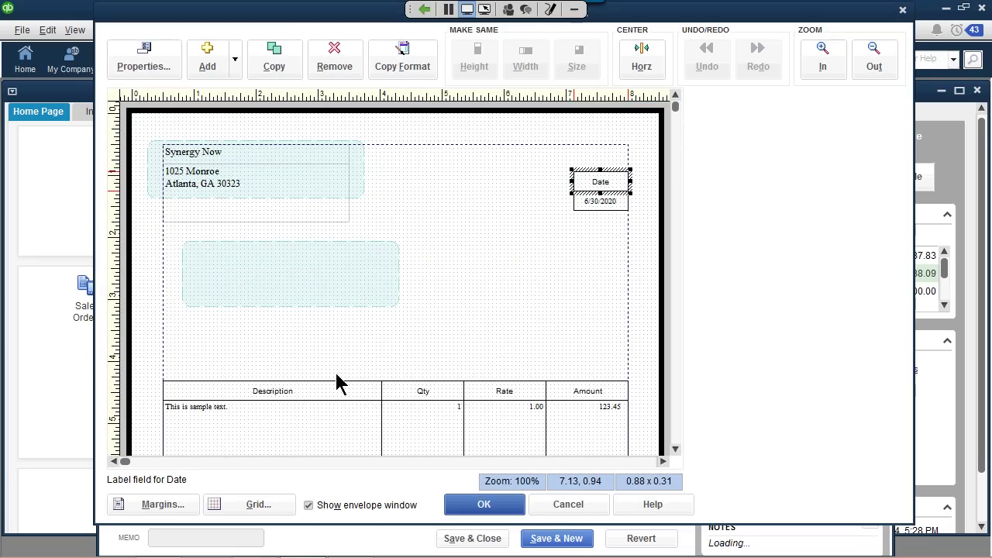
pyautogui.click(232, 59)
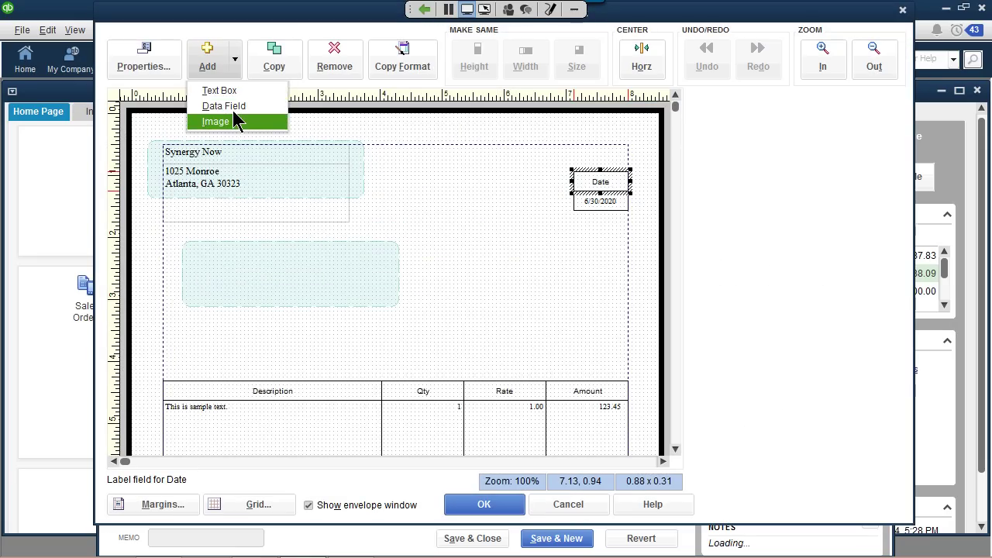
pyautogui.click(233, 118)
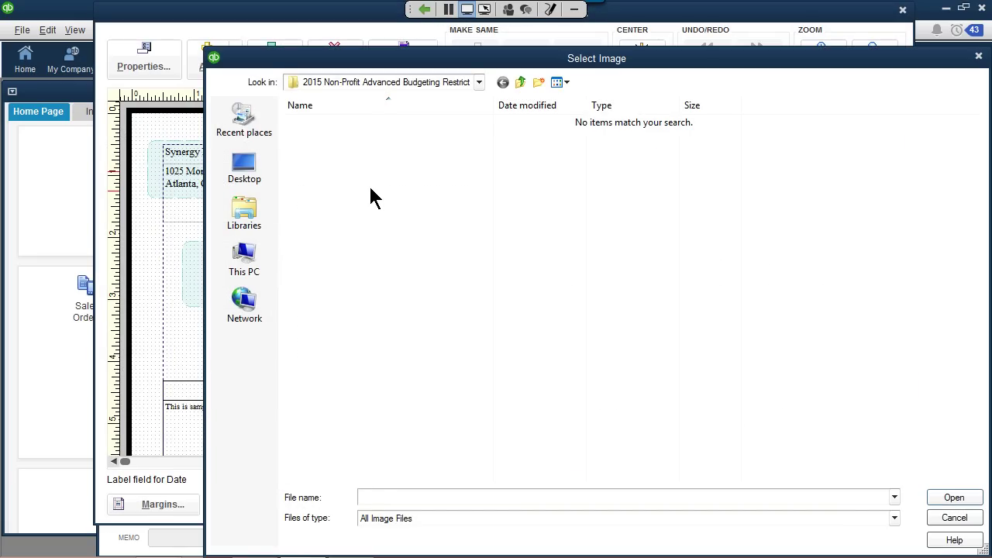
pyautogui.click(252, 169)
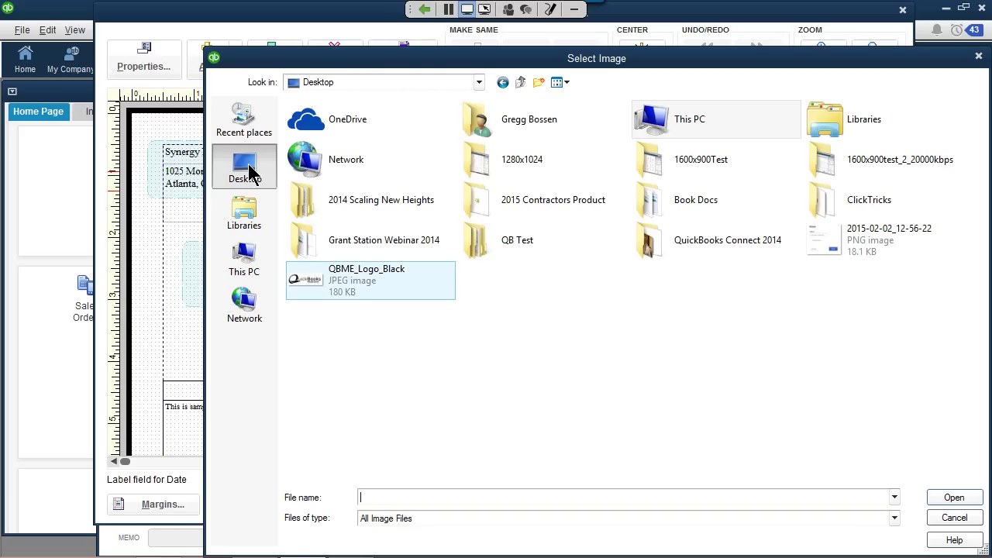
pyautogui.click(951, 496)
pyautogui.click(472, 219)
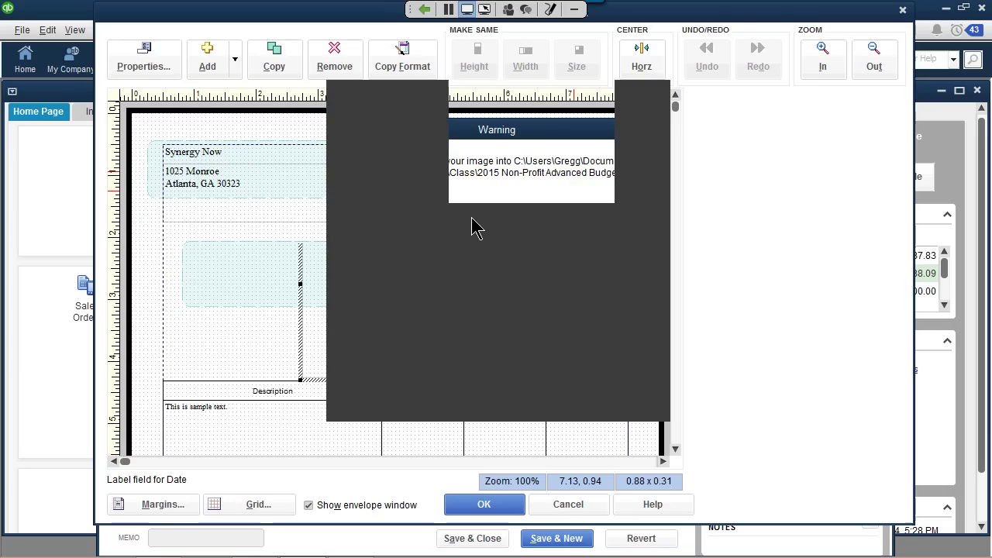
pyautogui.click(488, 396)
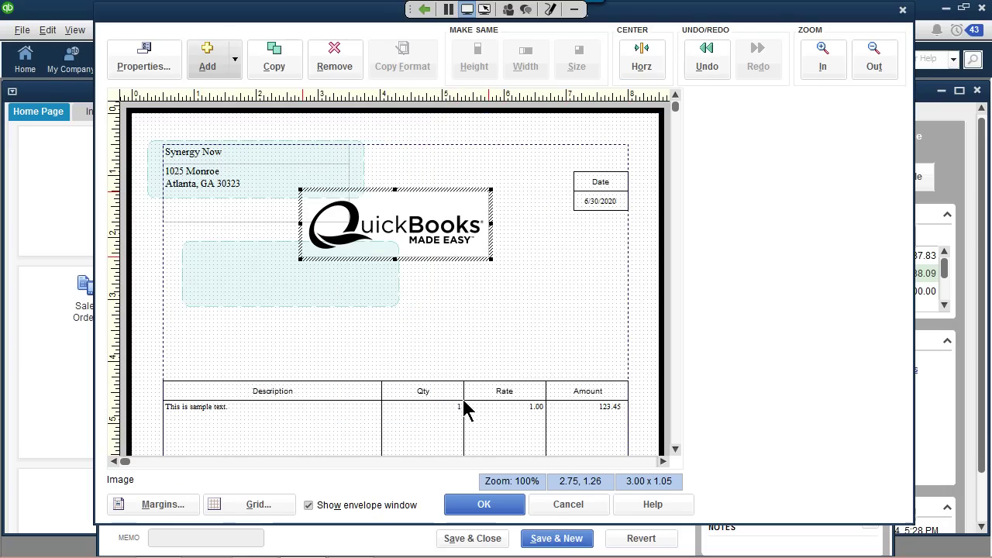
# Move the logo beneath the date box to about 4.88, 1.81 and accept the layout, then cancel the template customization
pyautogui.moveTo(388, 236); pyautogui.dragTo(522, 270)
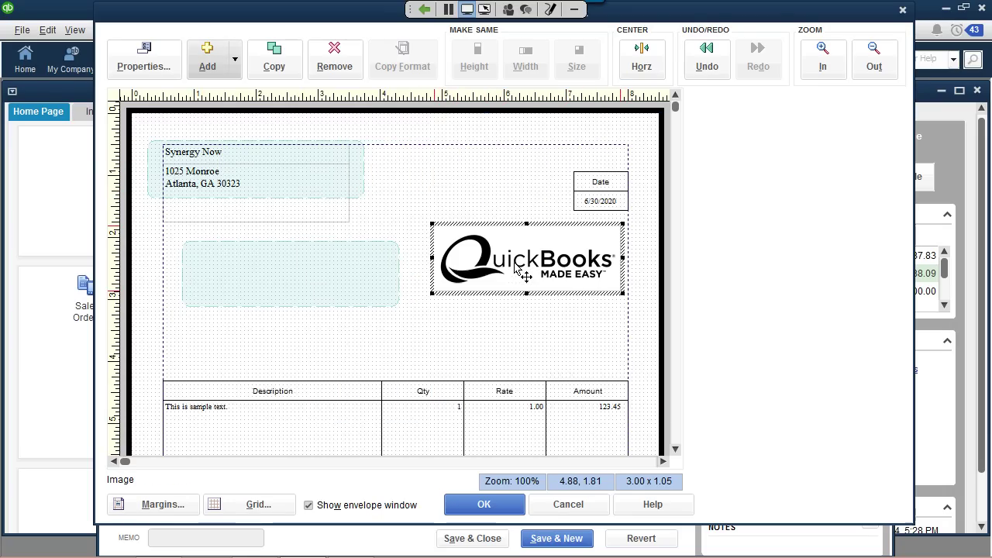
pyautogui.click(505, 505)
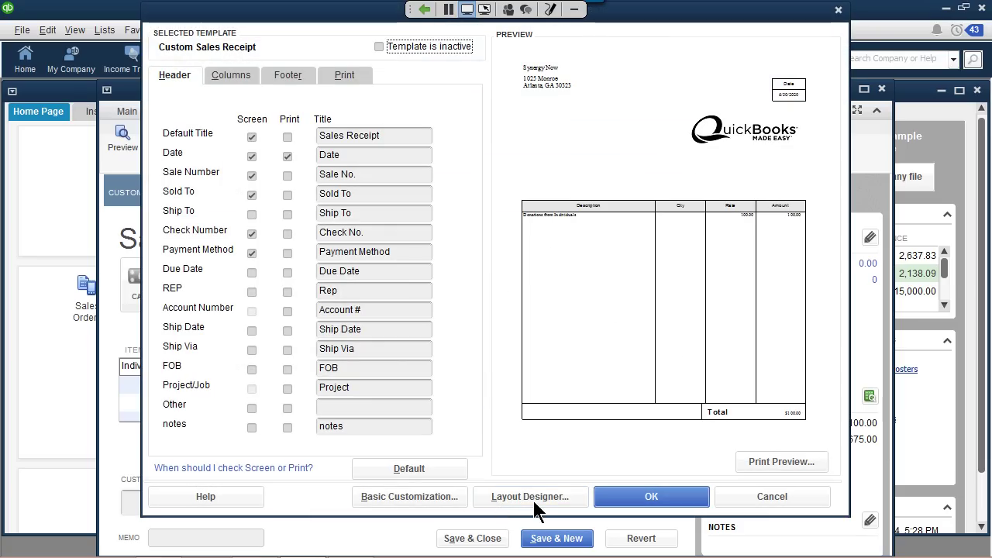
pyautogui.click(741, 500)
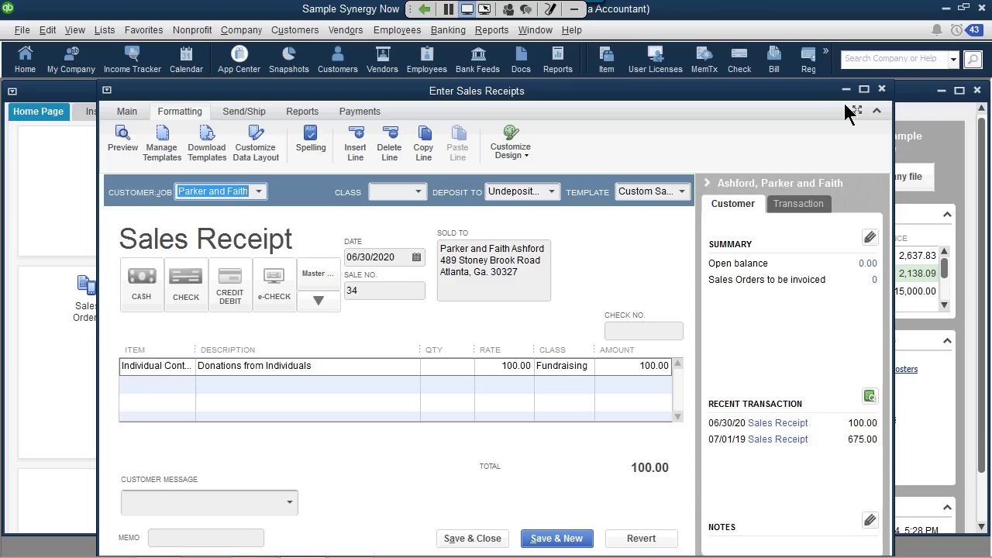
pyautogui.click(681, 190)
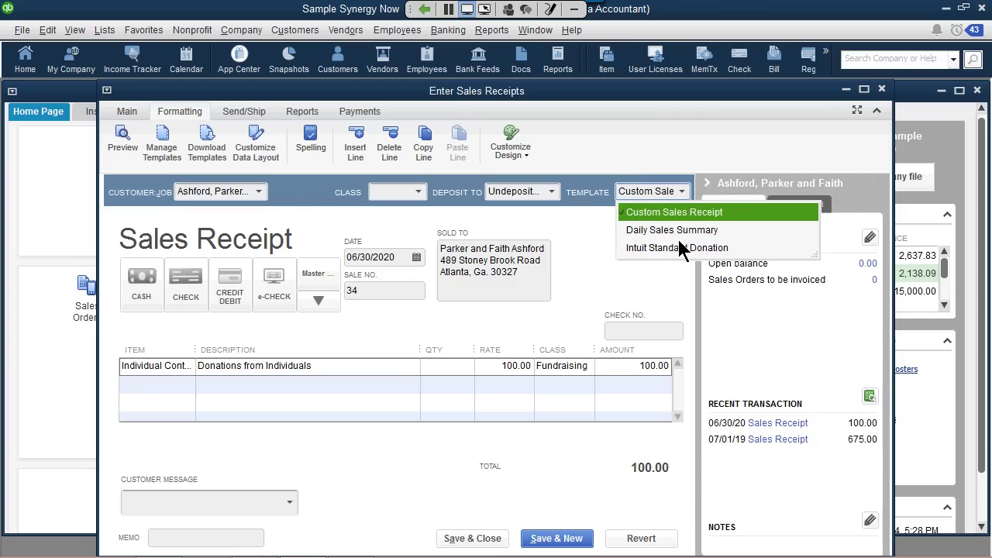
pyautogui.click(436, 9)
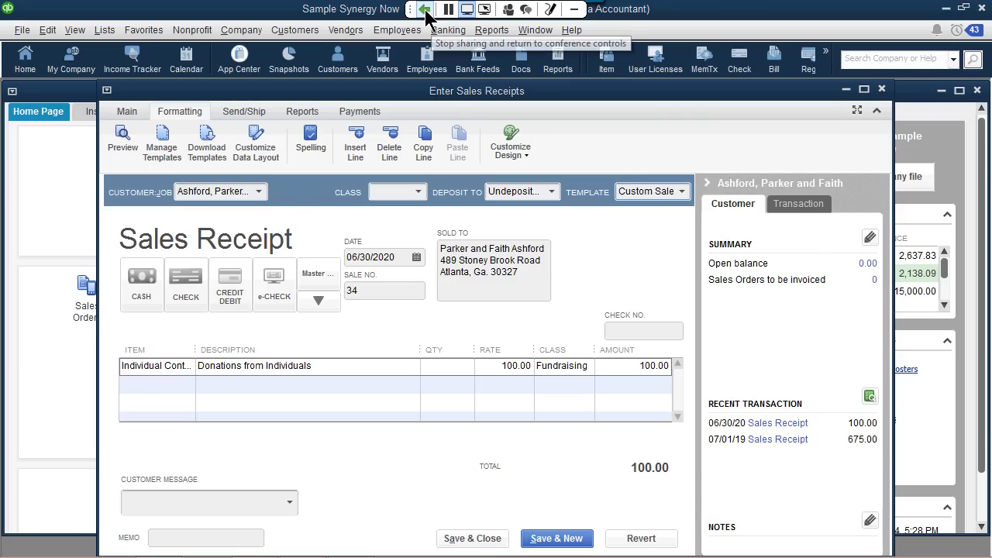